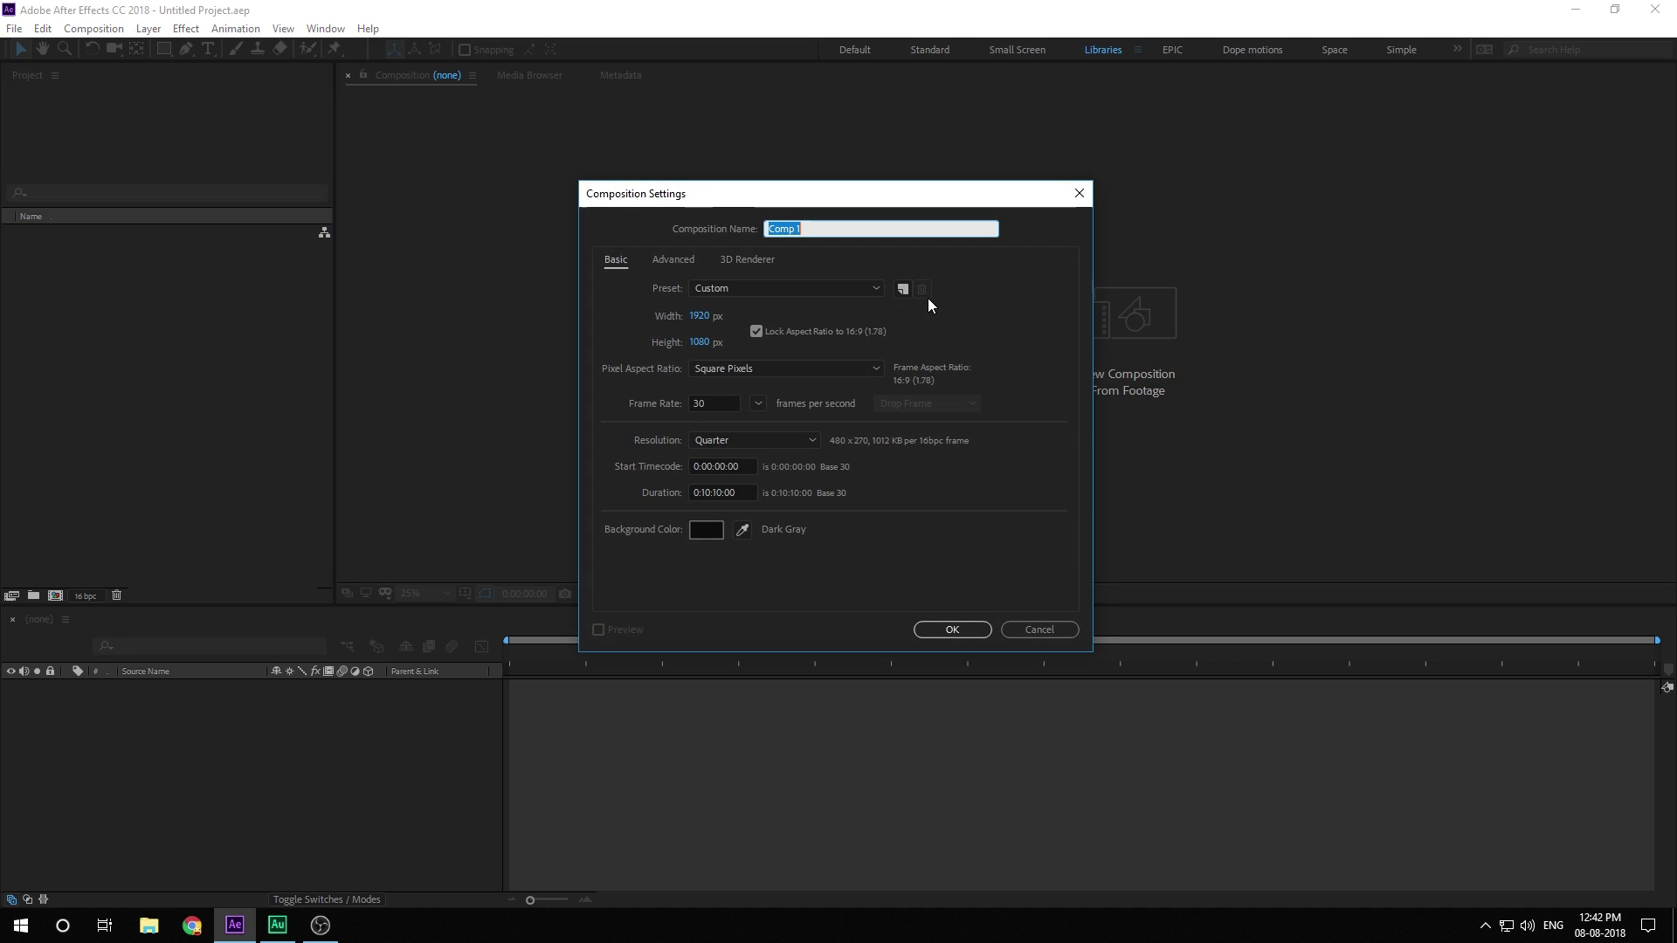
- Create a new composition named Particles with a duration of 10 seconds
click(819, 228)
drag(819, 228, 696, 234)
text(Particles)
click(738, 494)
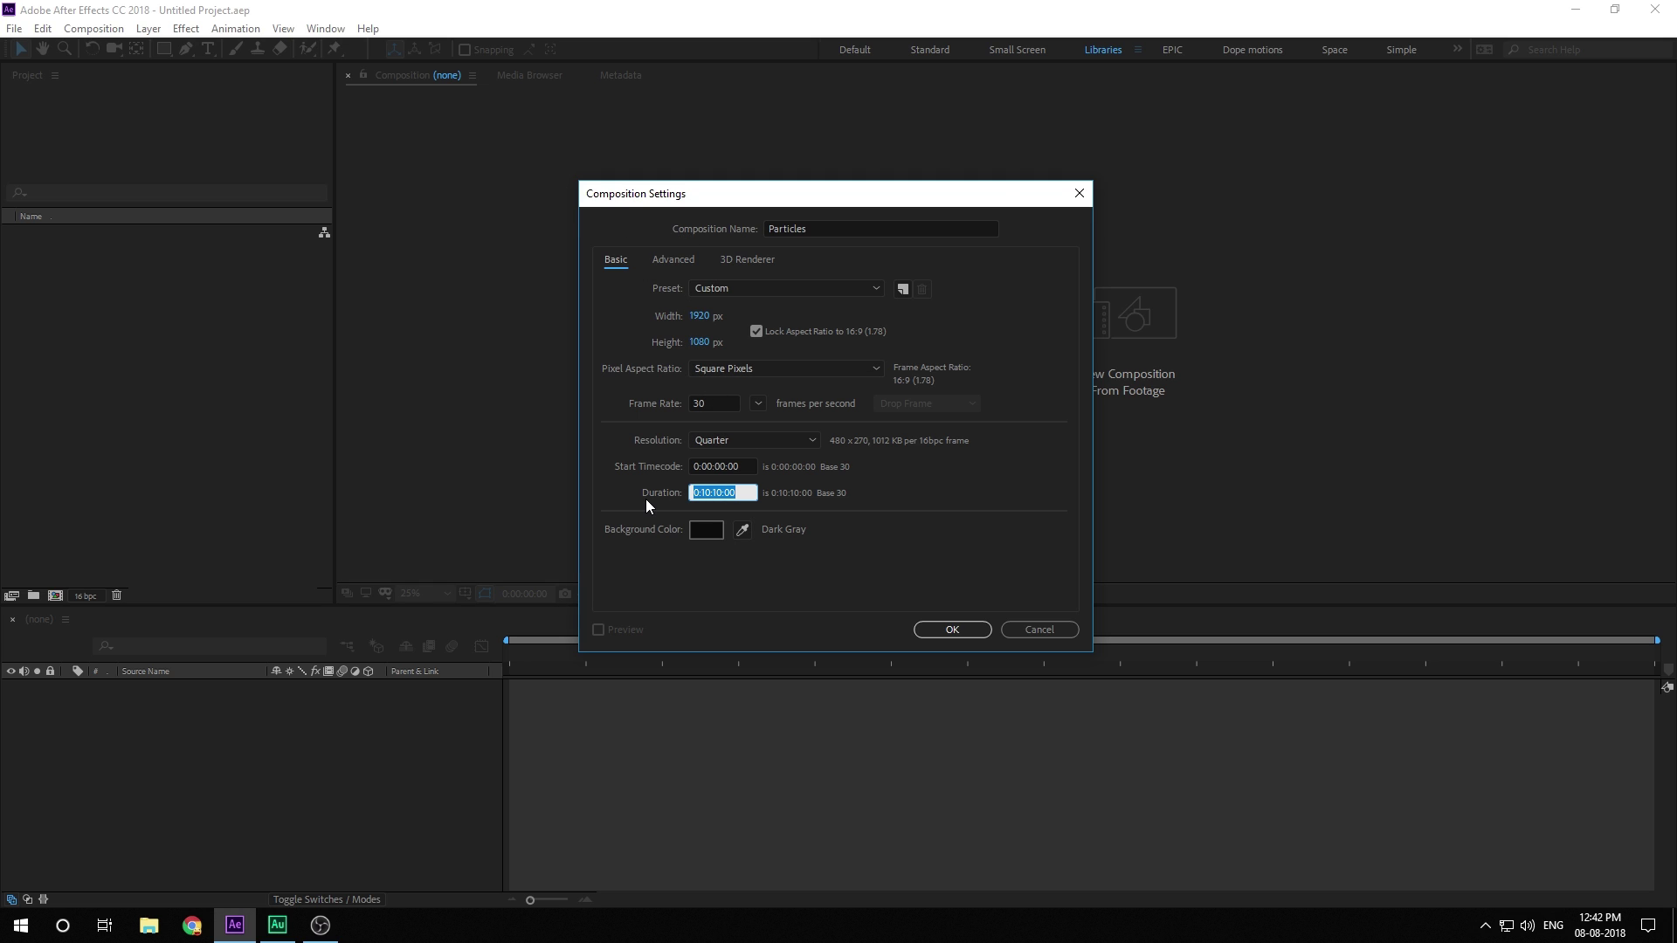
text(10)
click(952, 629)
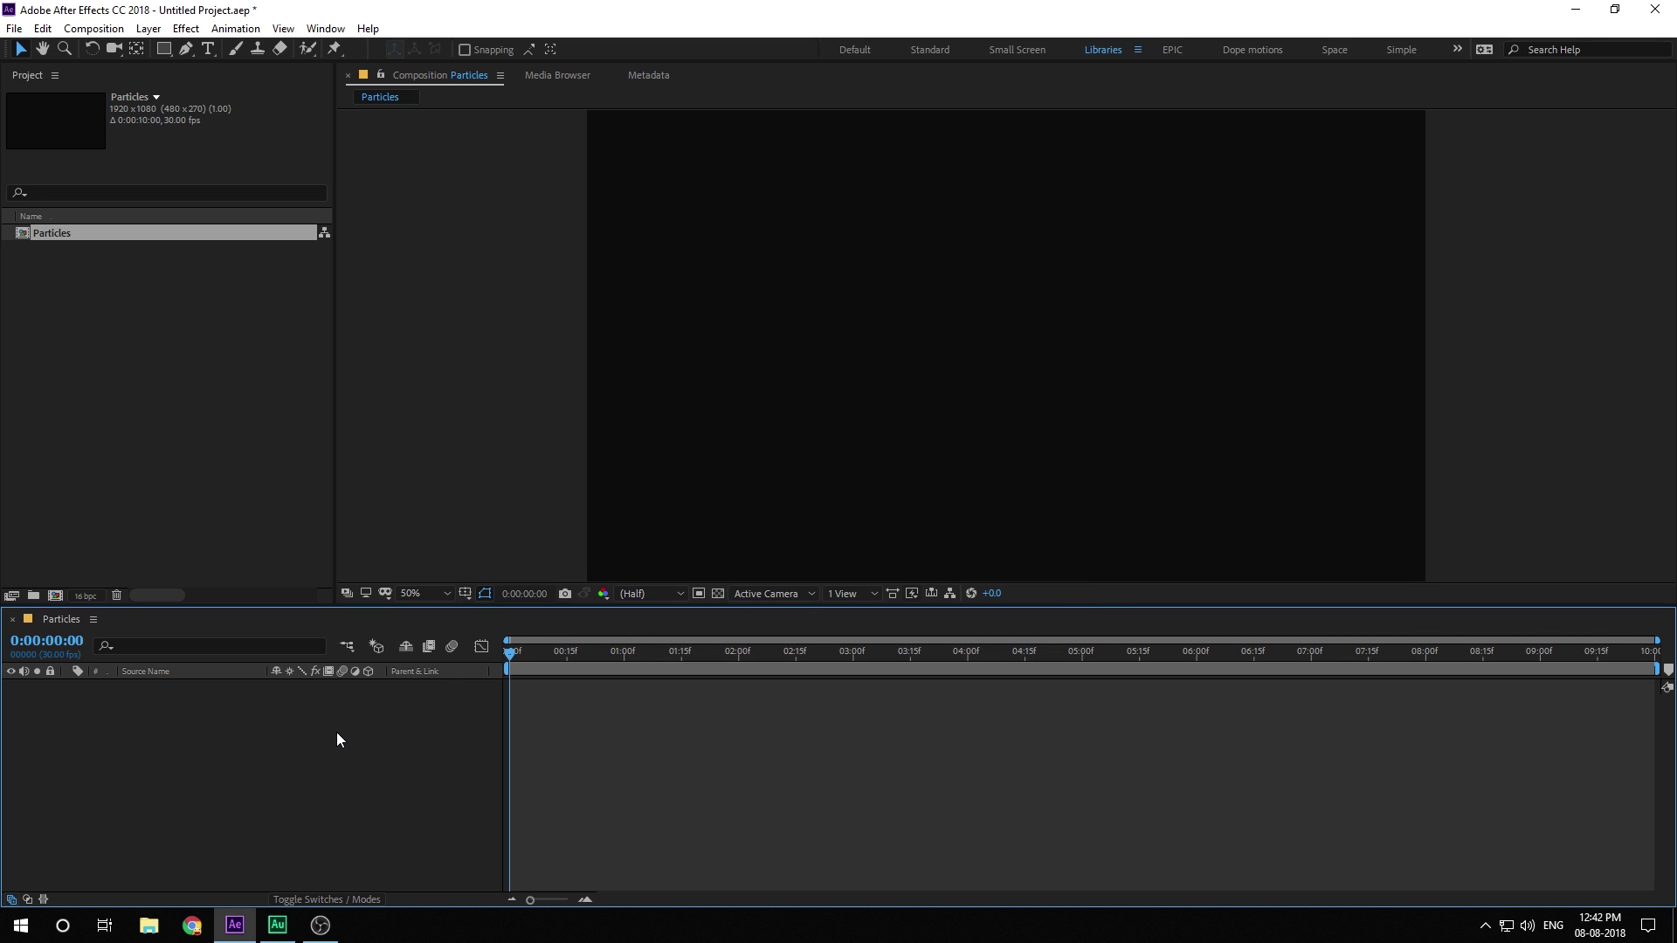
- Add a full-size black solid layer named Particles to the composition
key(ctrl+y)
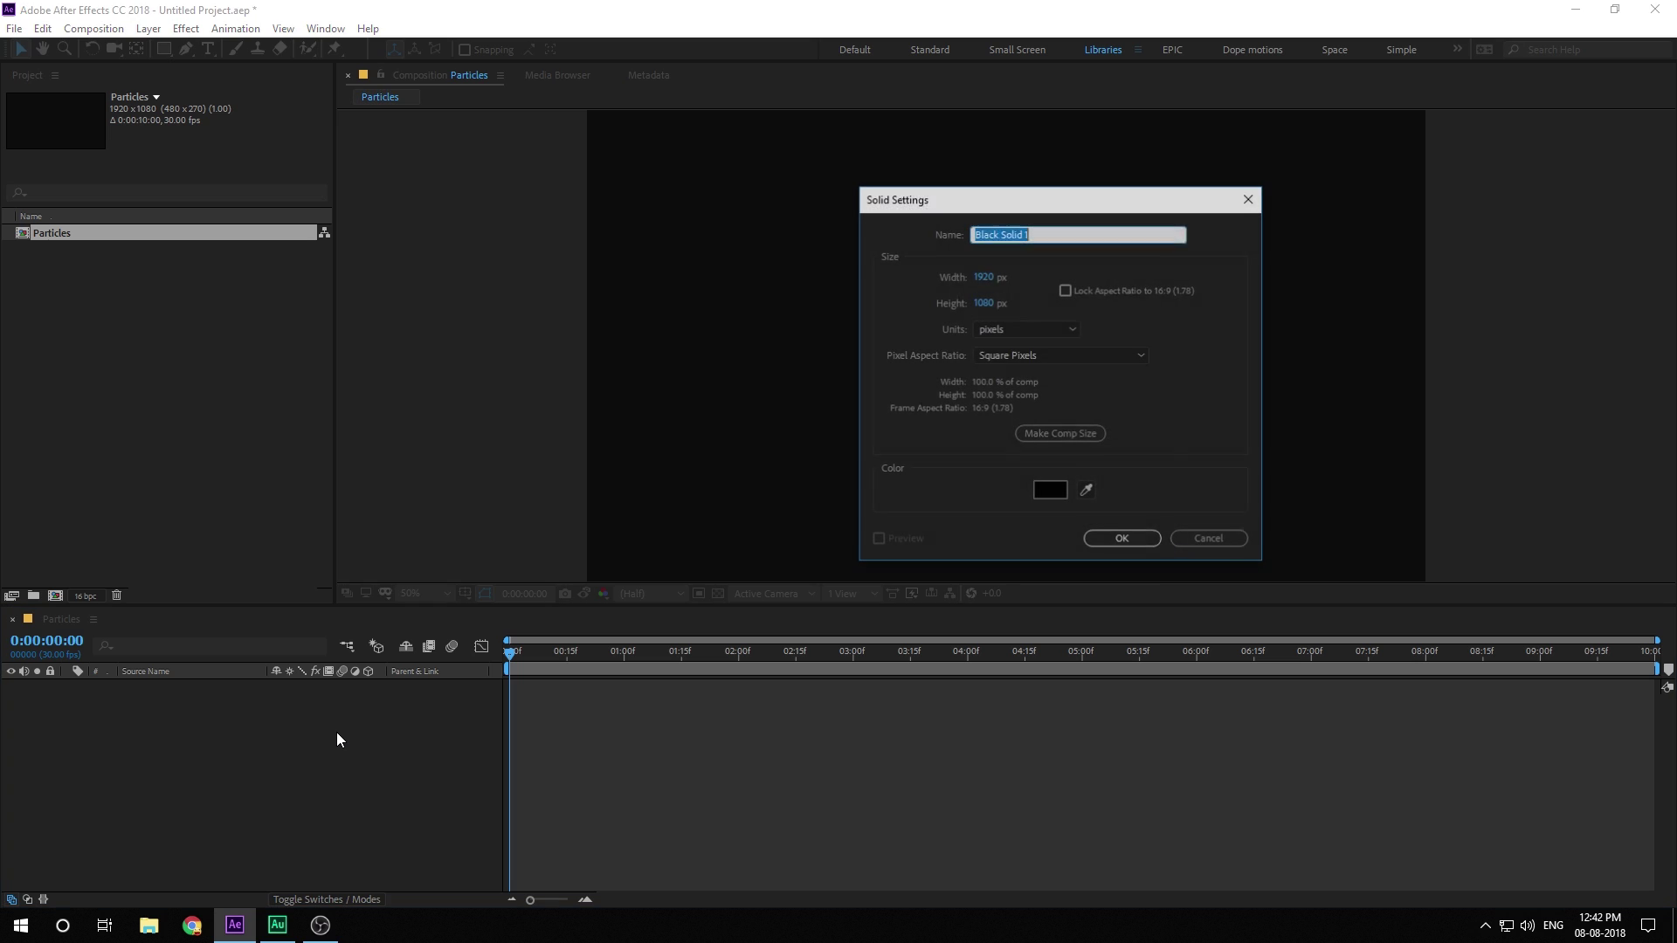
drag(1051, 197, 849, 209)
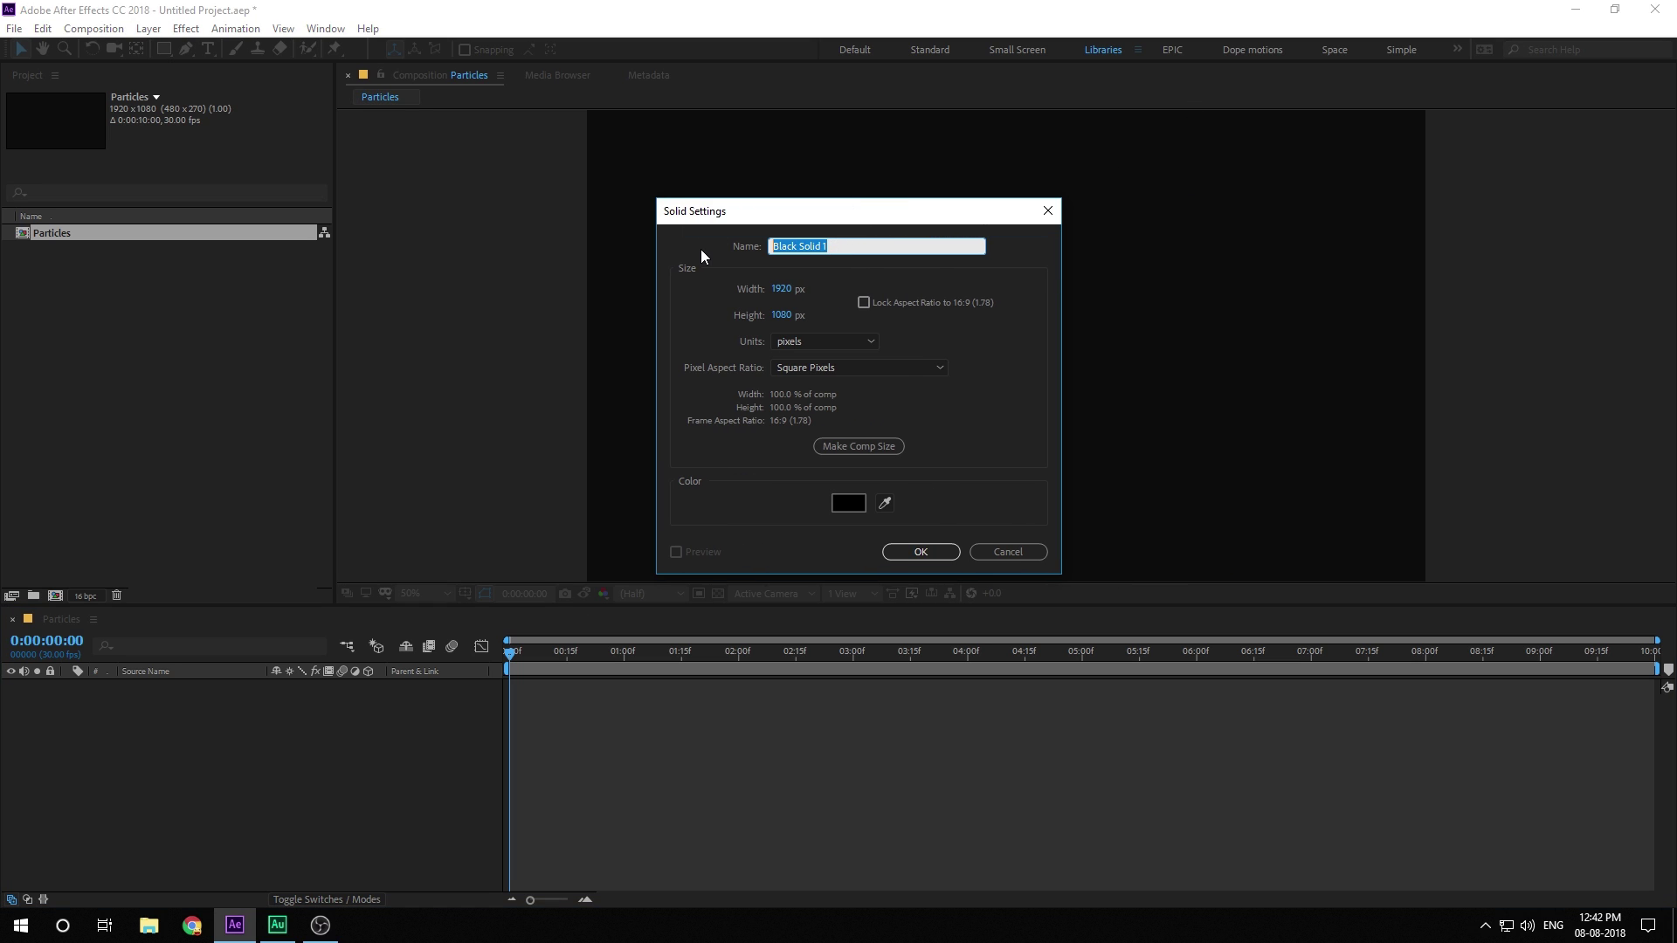
text(Particles)
key(Return)
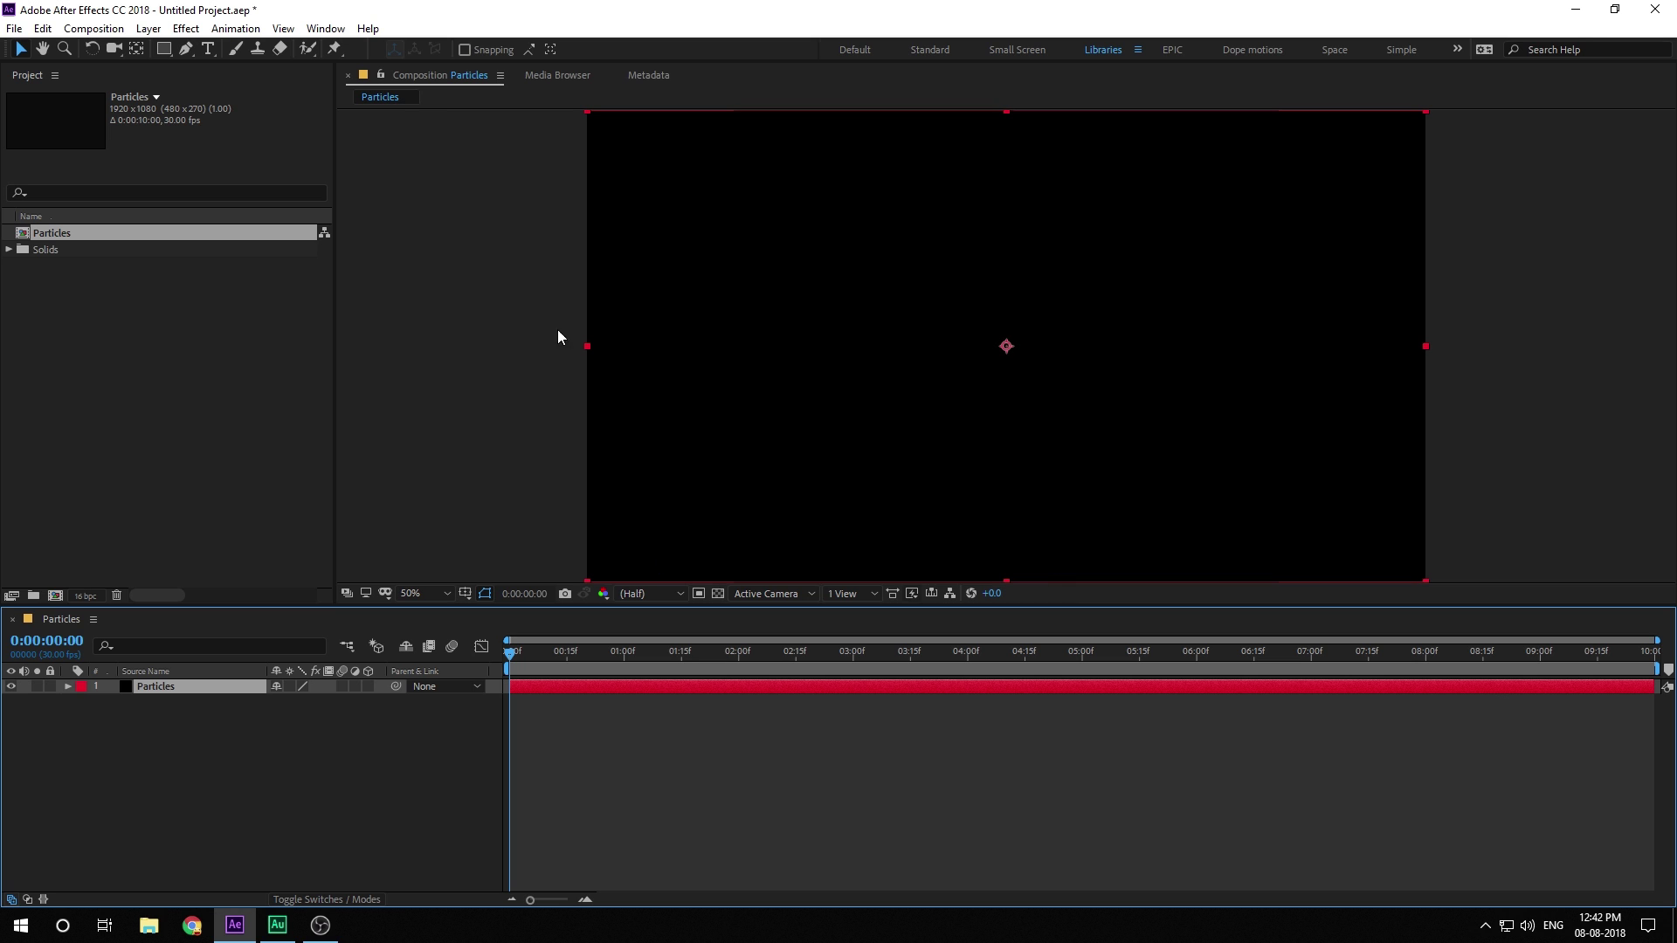
- Search the effects for "part" and apply Particular to the Particles solid
key(ctrl+space)
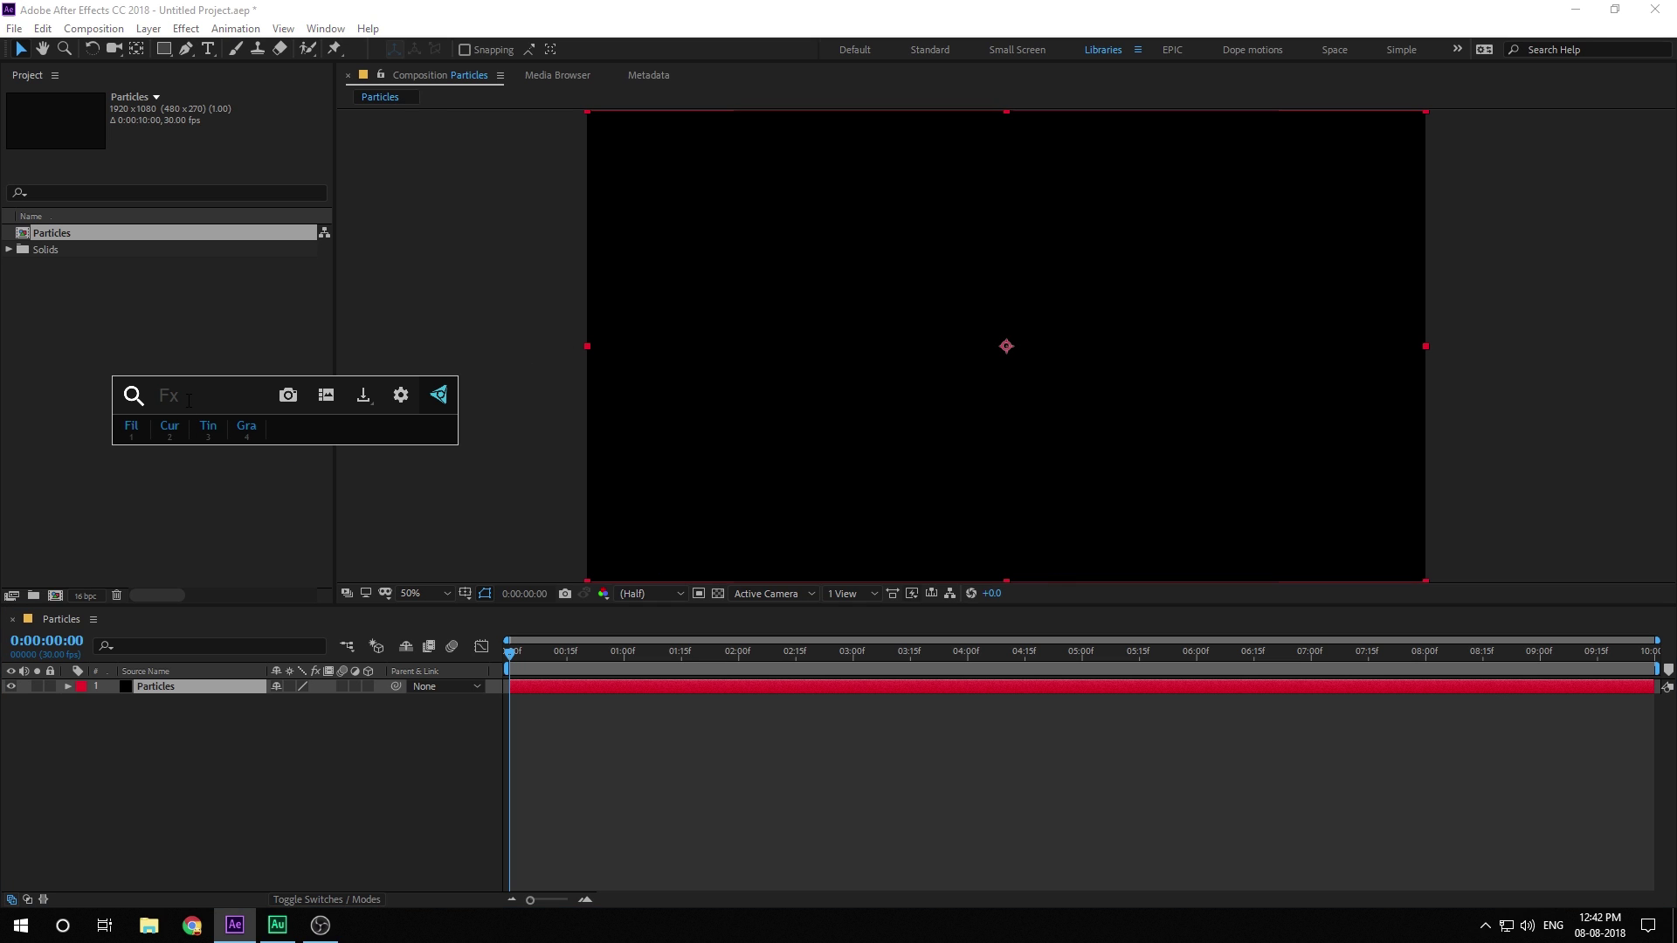
text(pr)
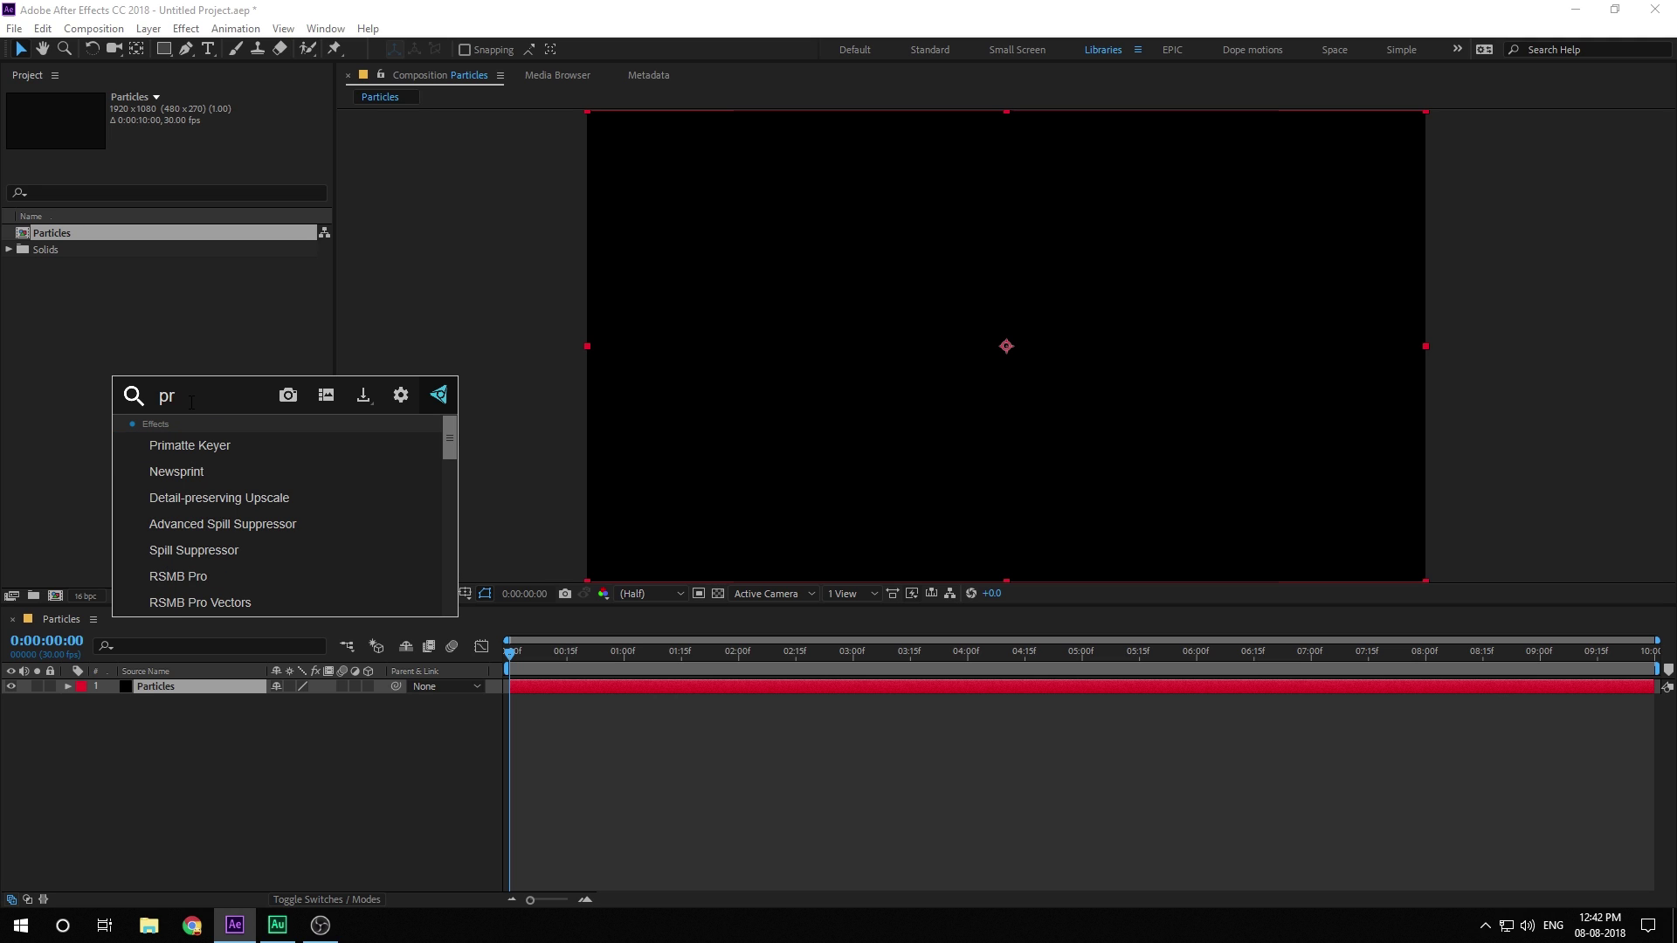
text(at)
drag(199, 399, 97, 397)
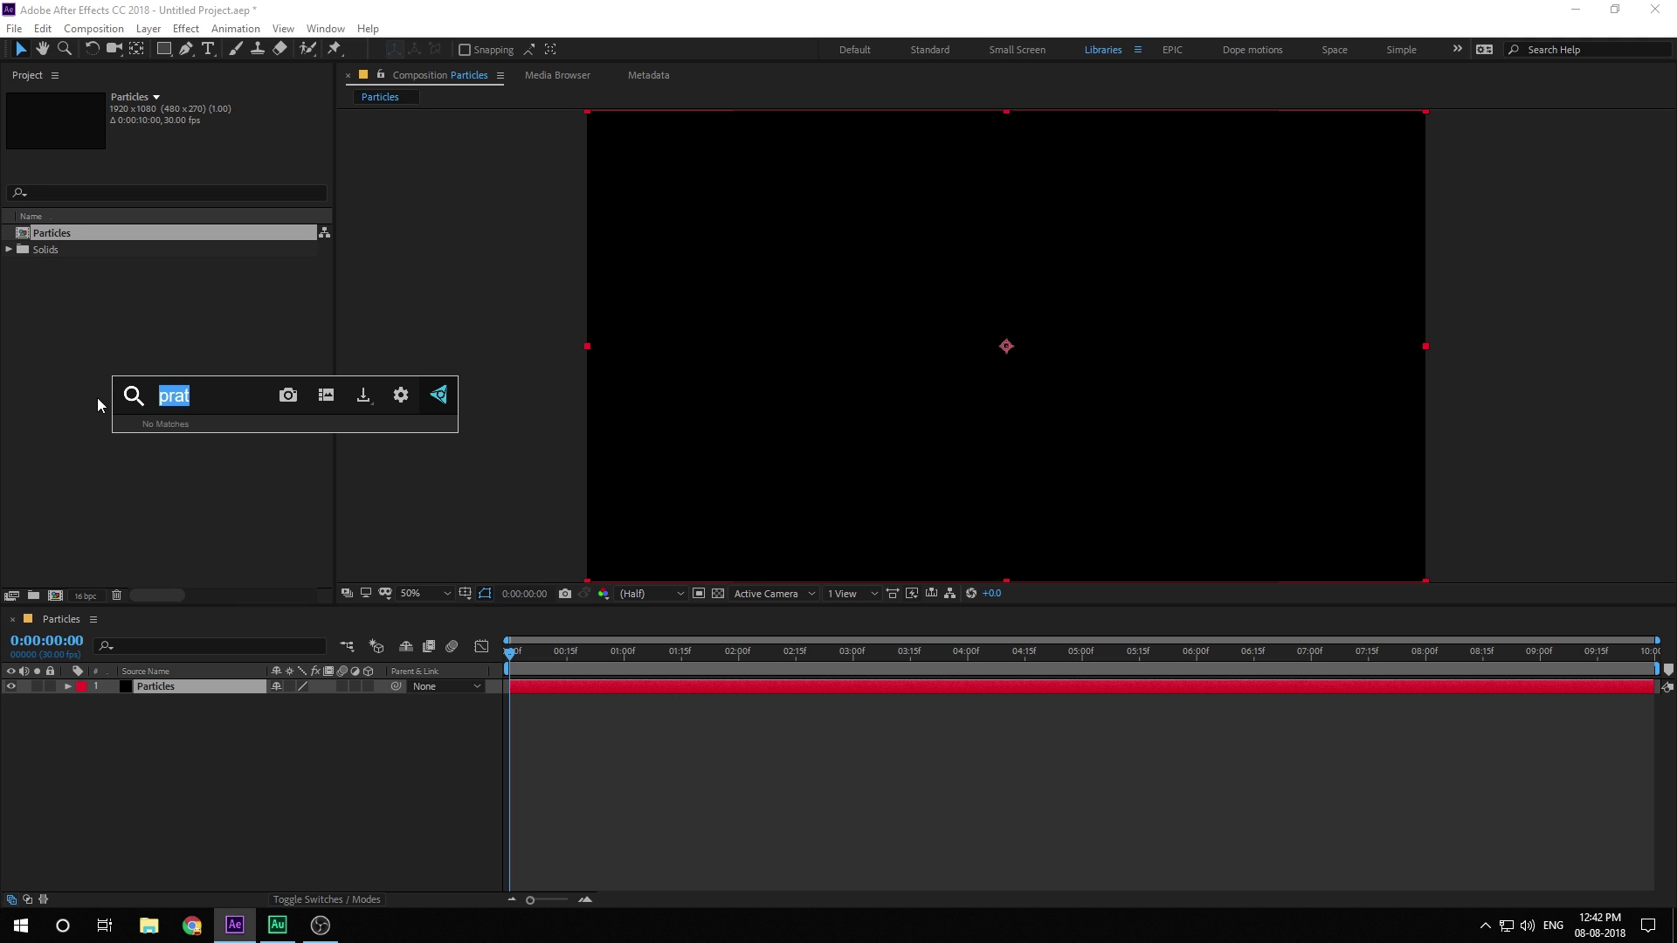
text(part)
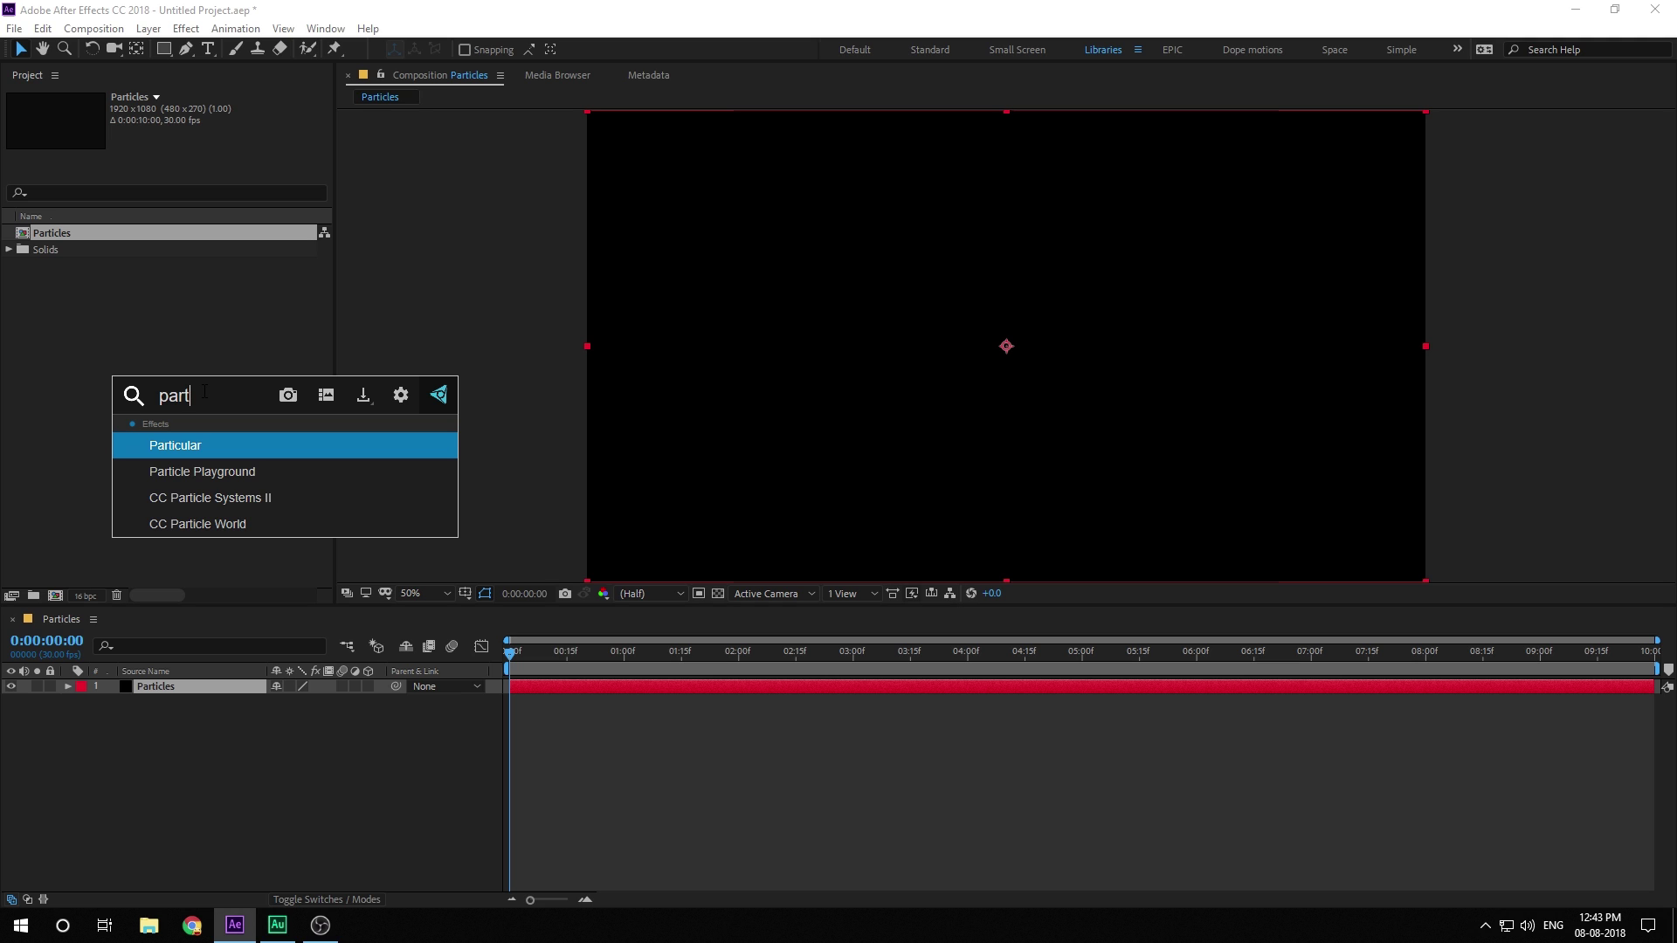
click(187, 447)
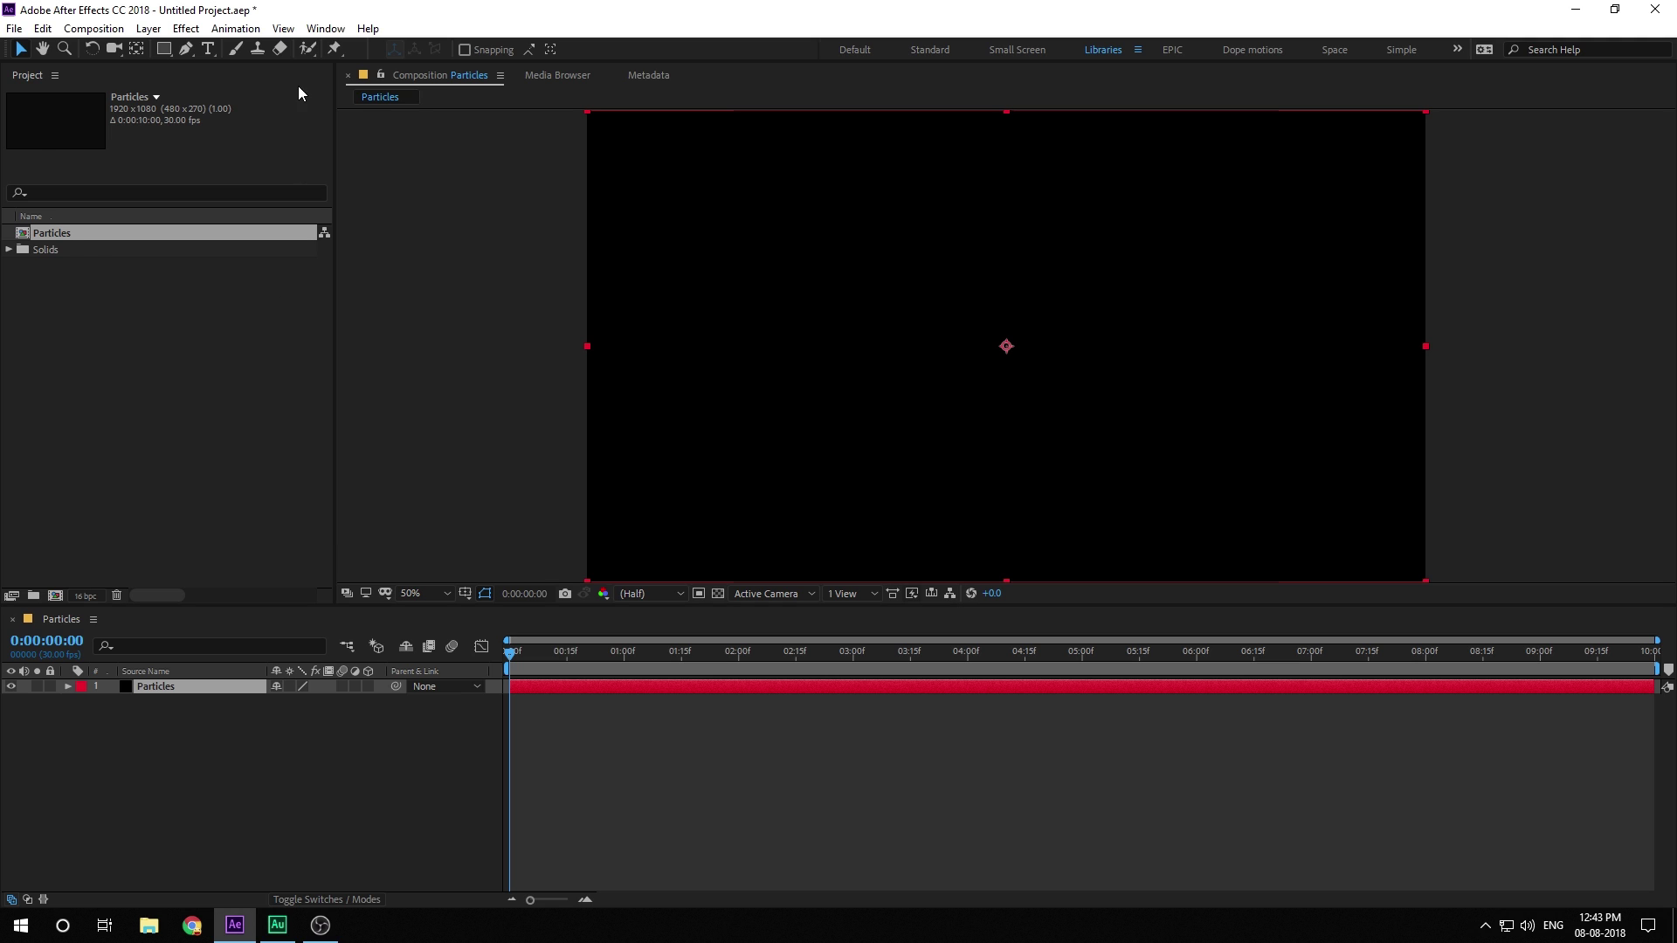
click(185, 29)
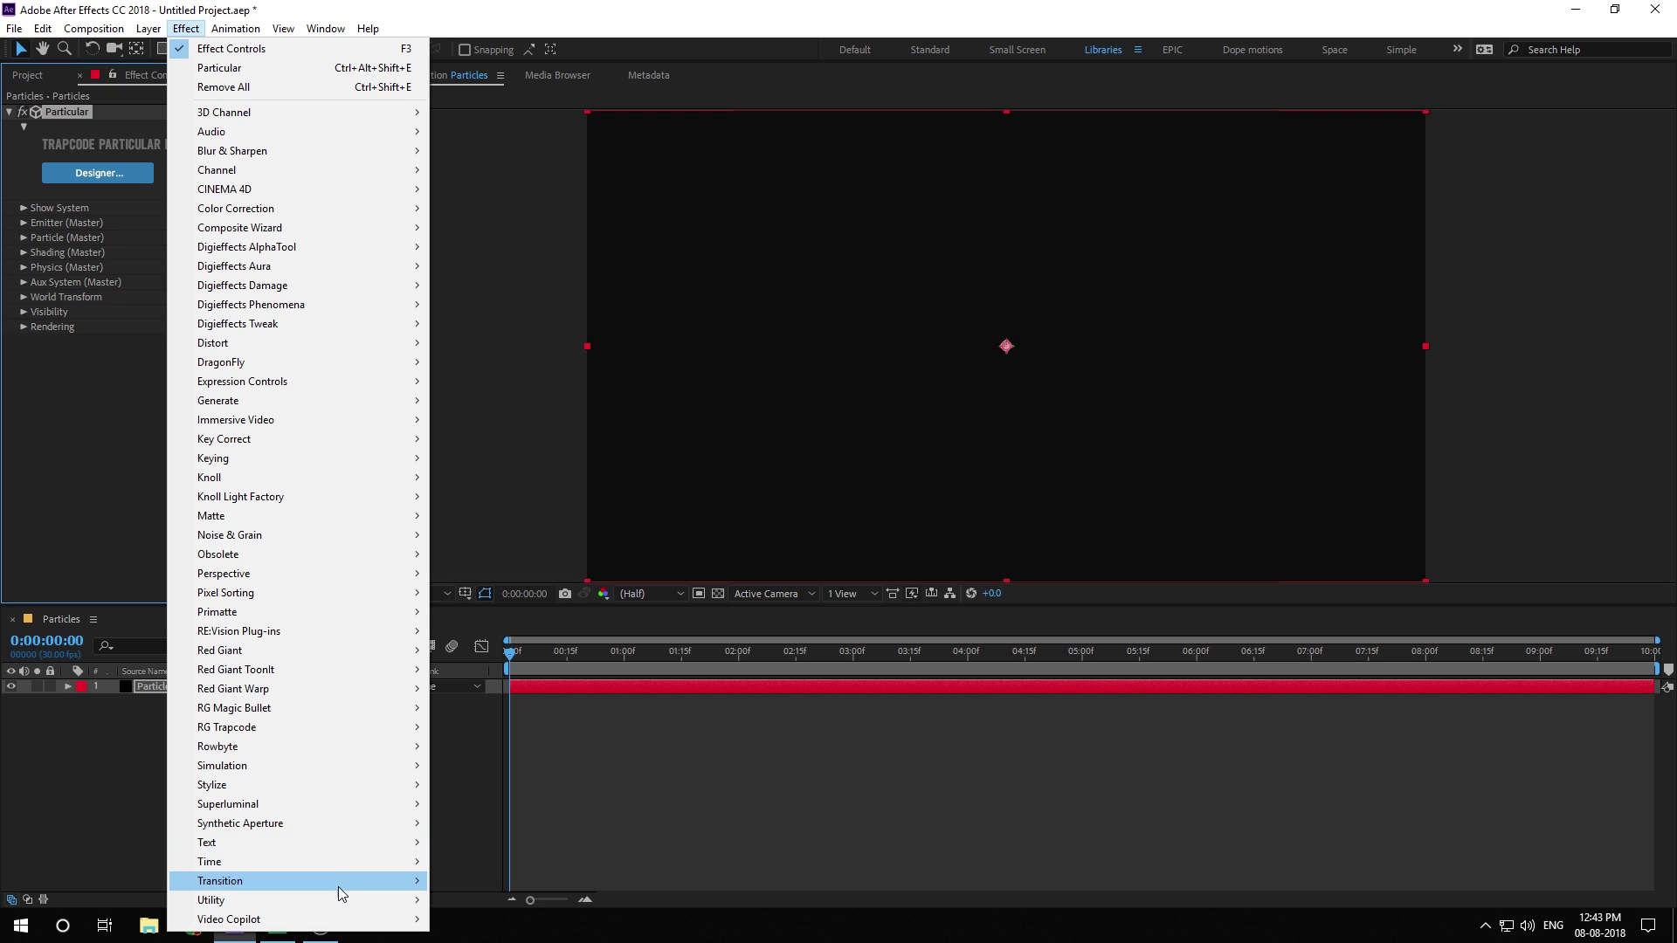
mouse_move(340, 904)
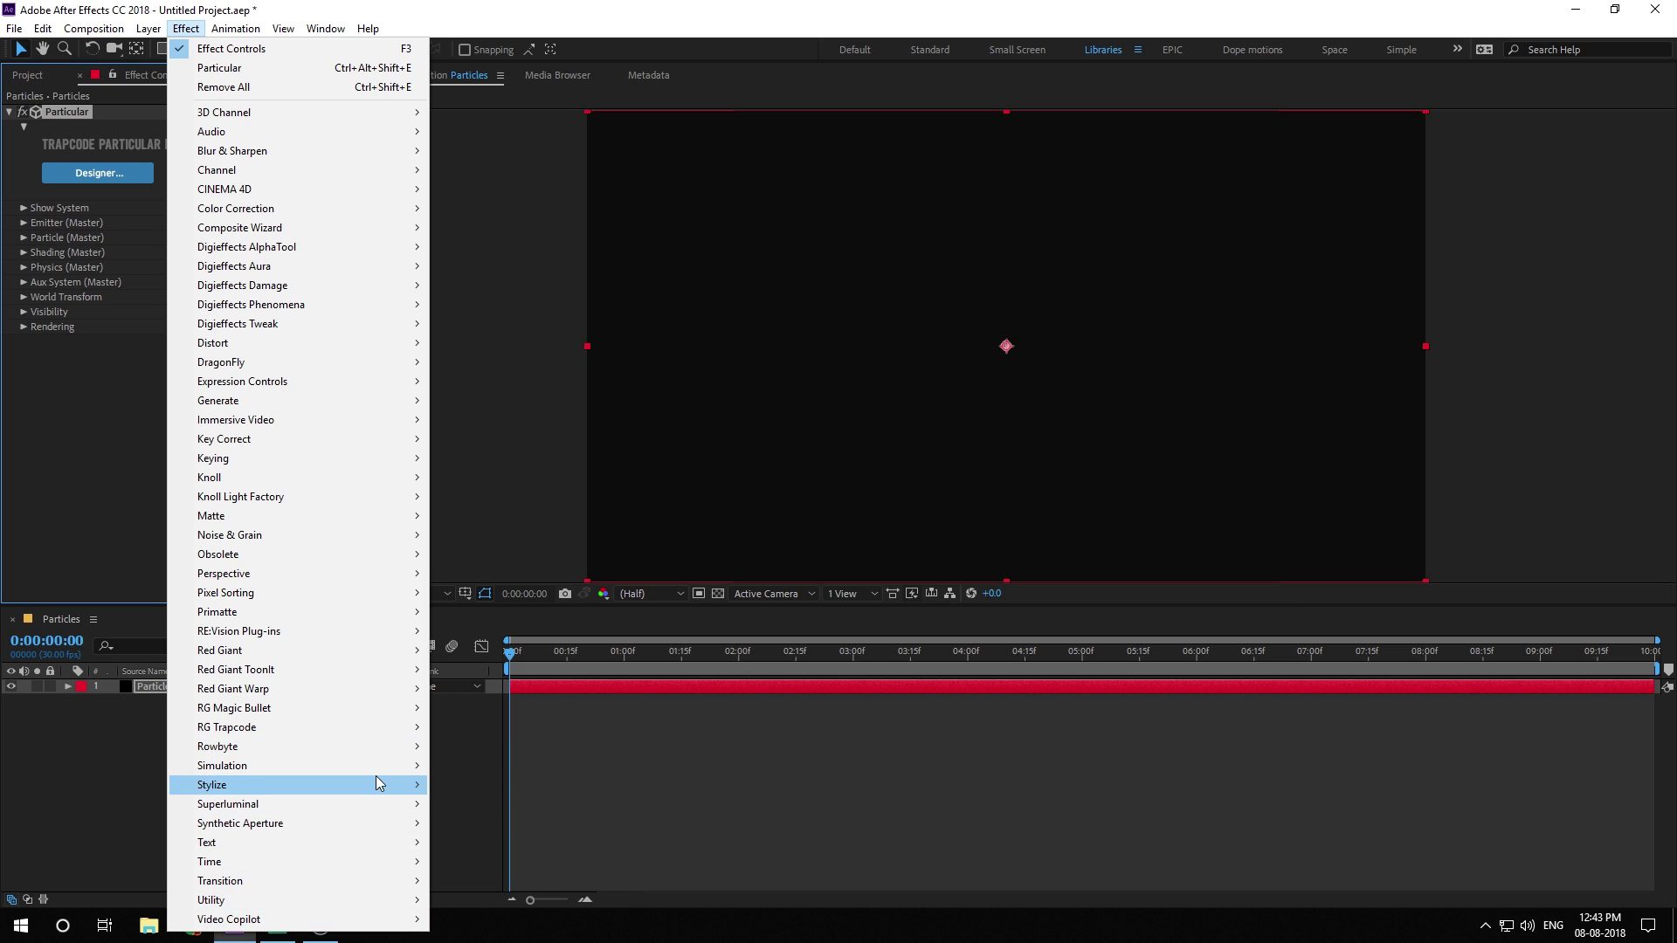
mouse_move(377, 621)
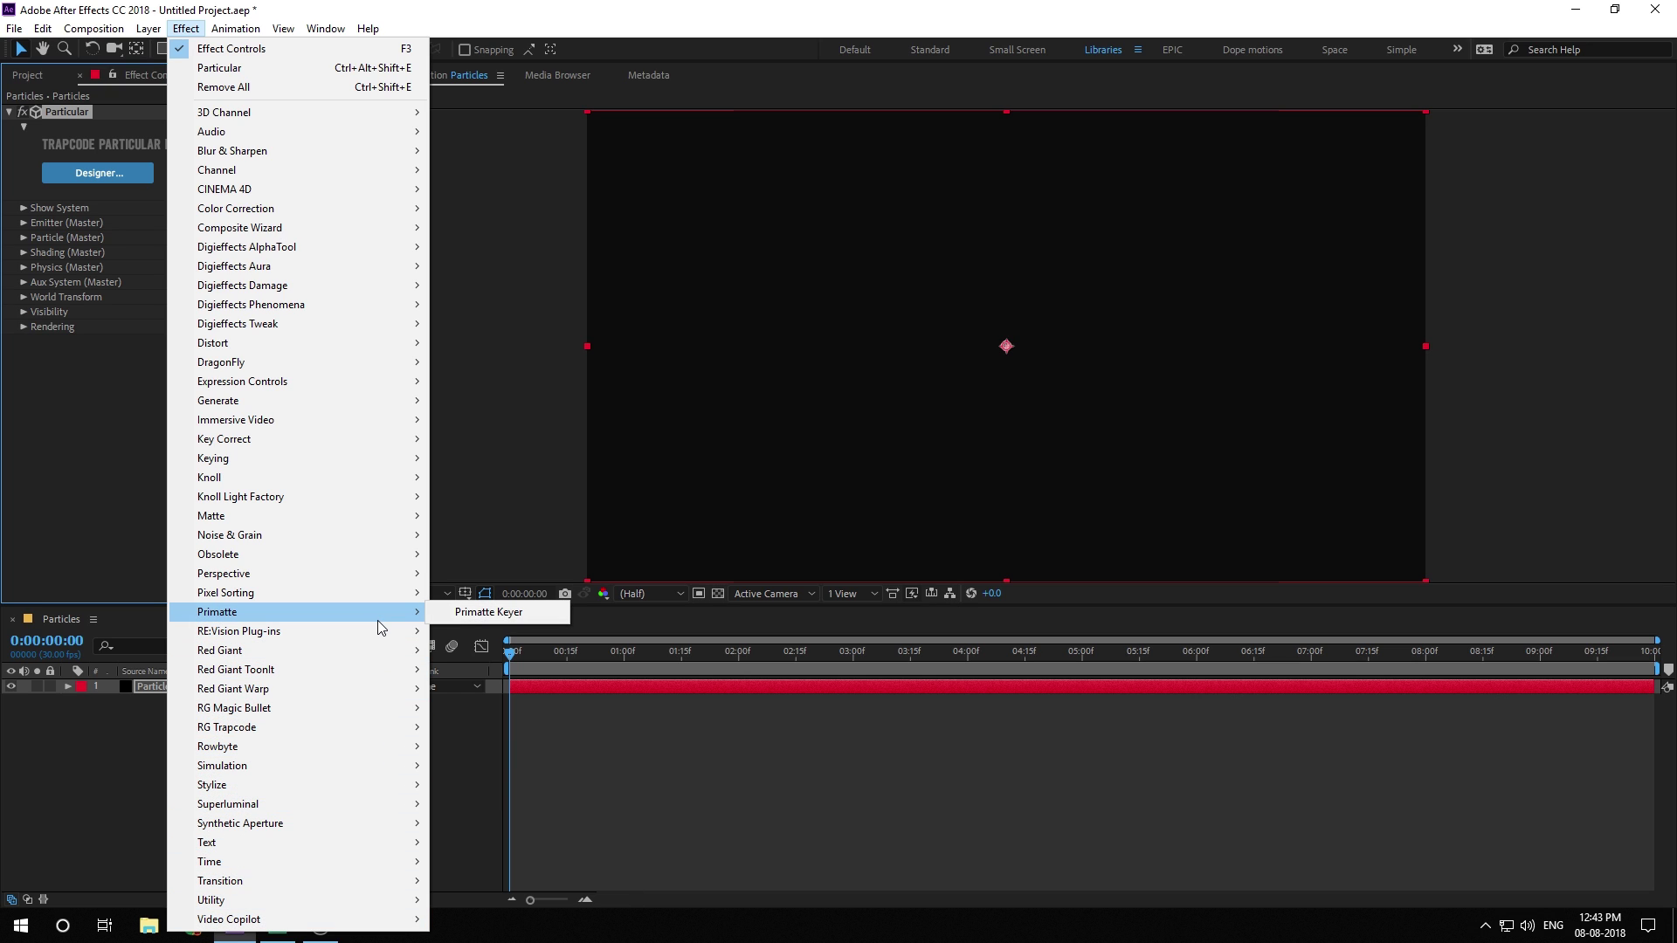
mouse_move(359, 536)
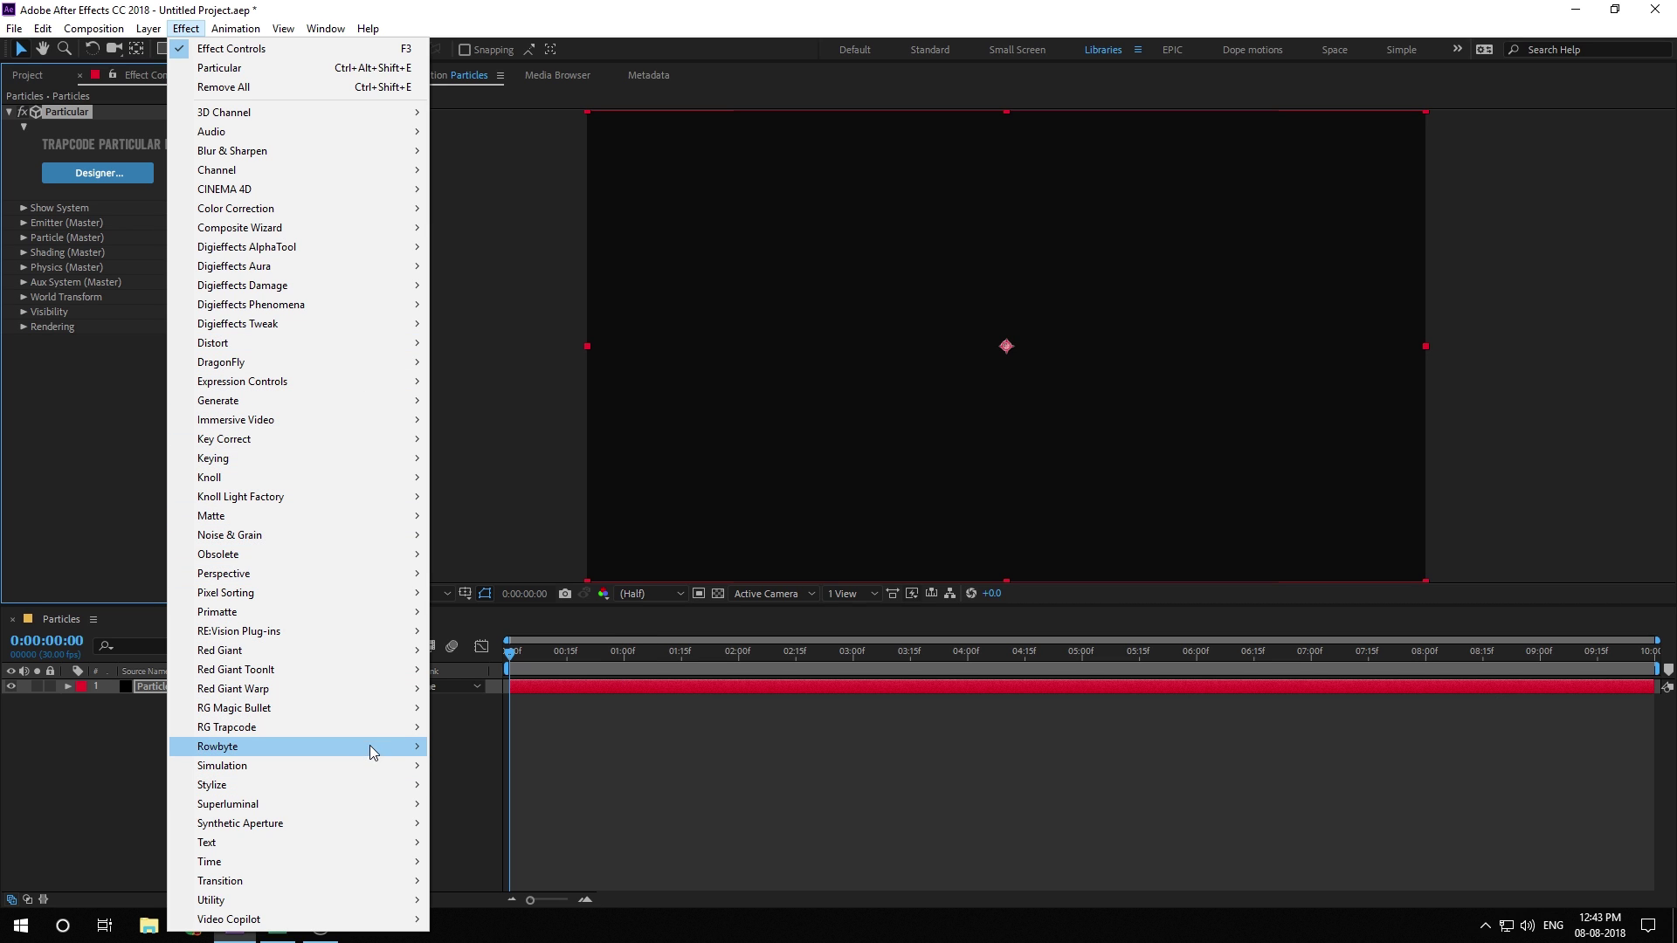
mouse_move(370, 727)
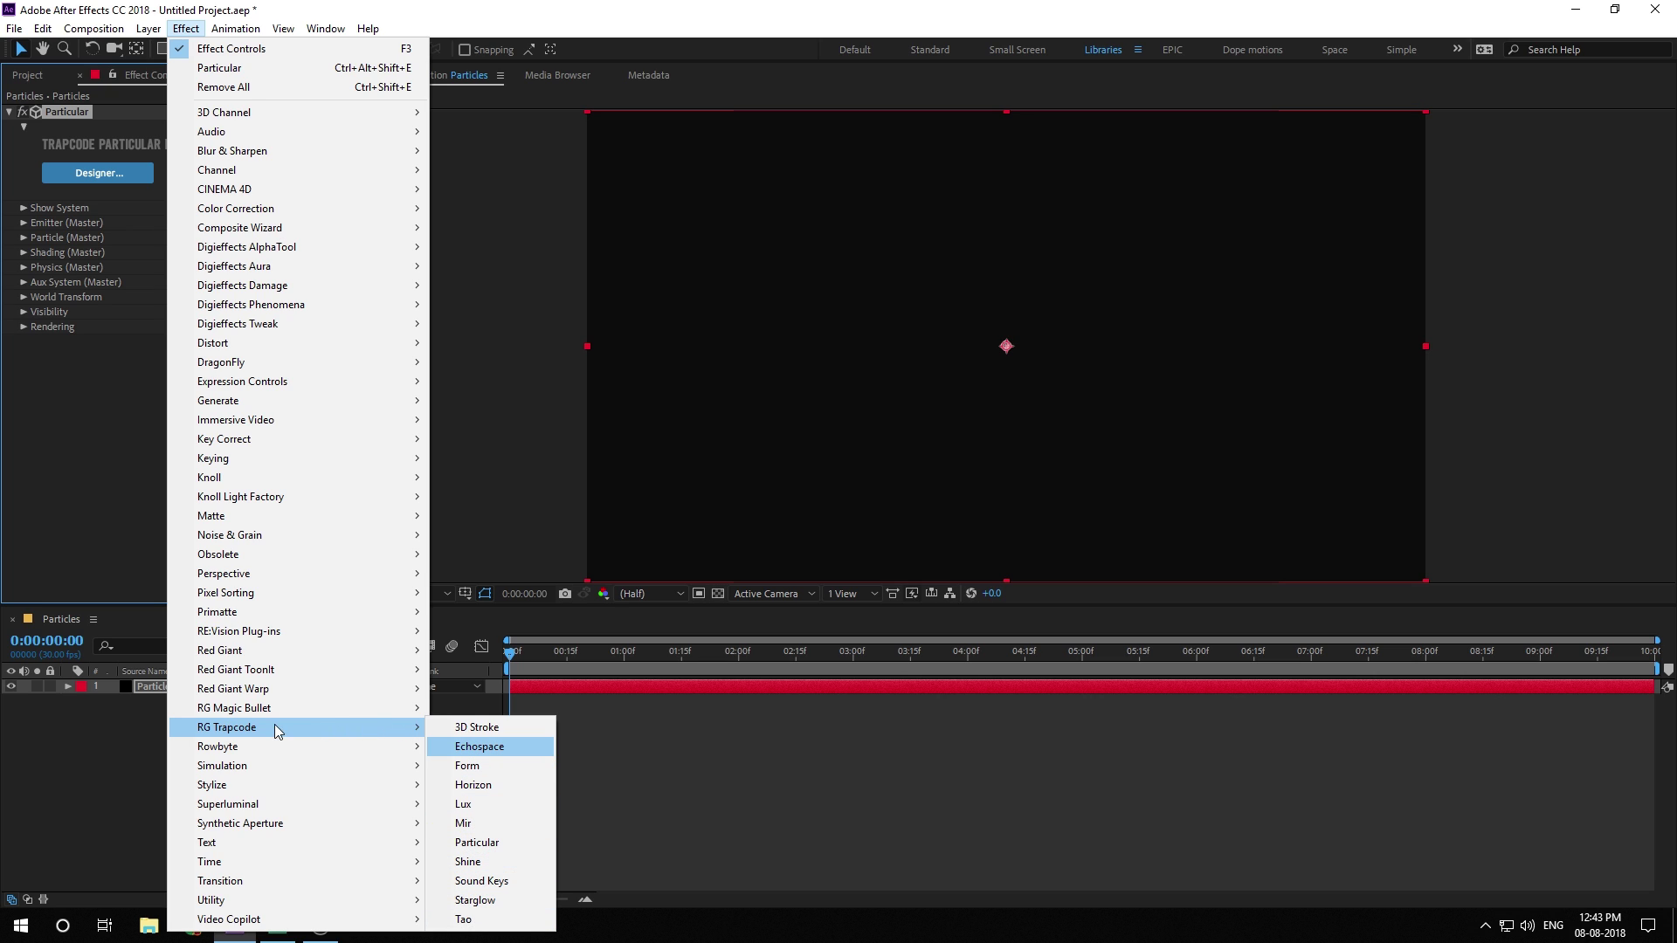
click(580, 839)
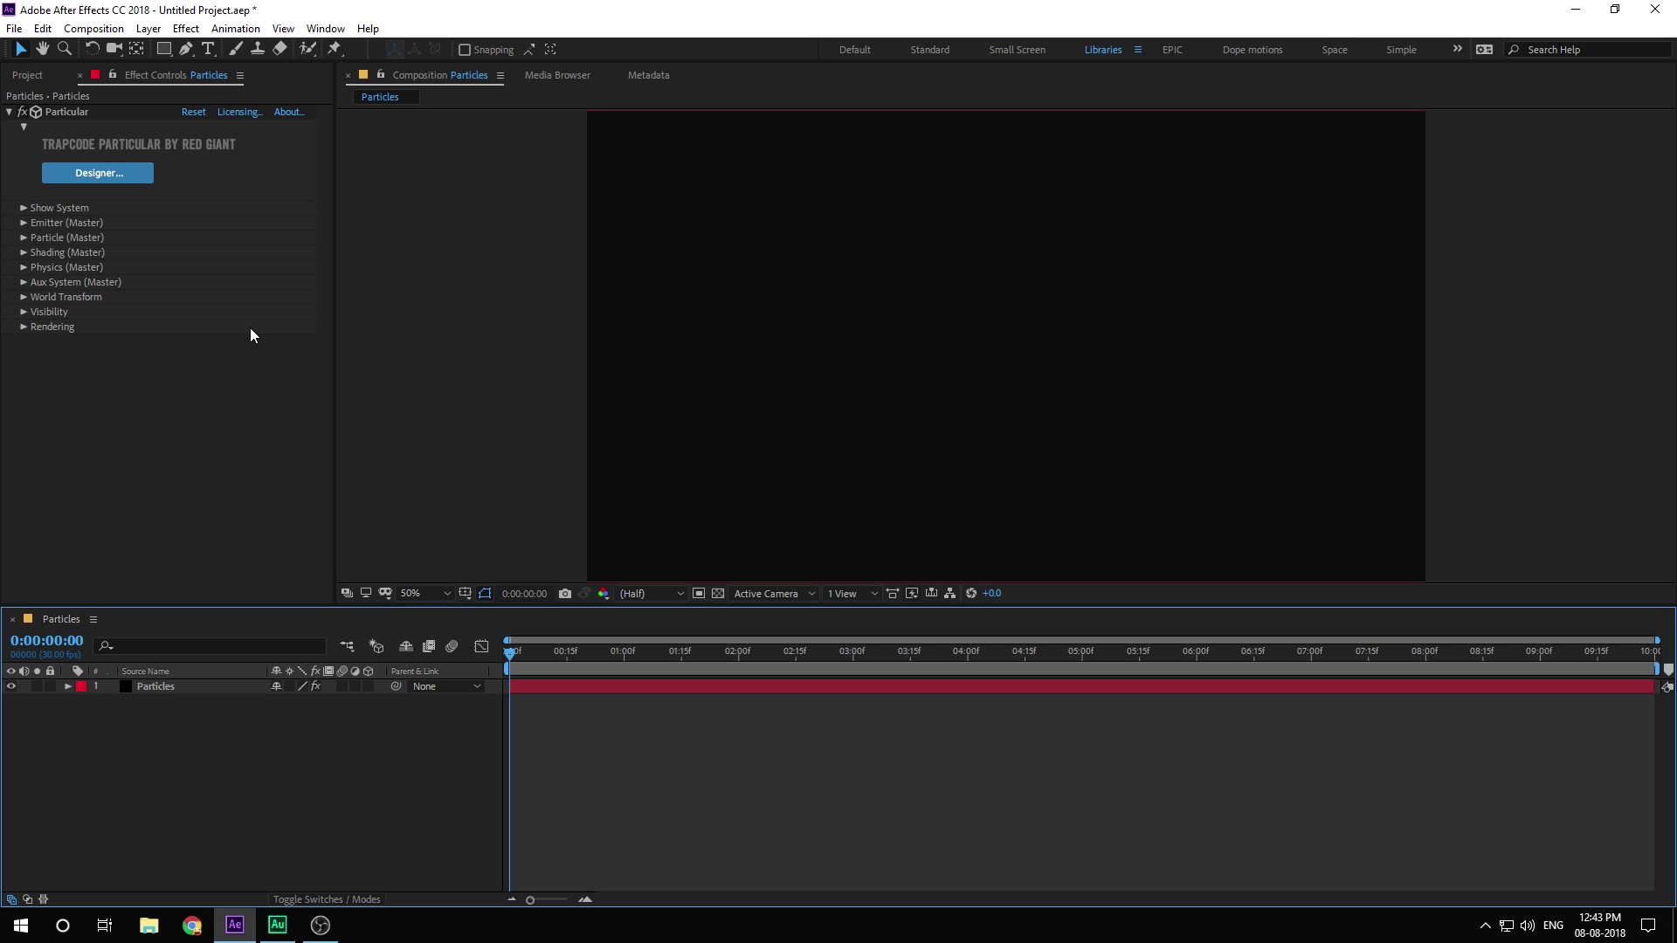
click(213, 396)
- Preview the default particle emission, then keyframe the emitter's Particles/sec at 0 on the first frame and reveal the keyframe in the timeline
drag(537, 649, 655, 709)
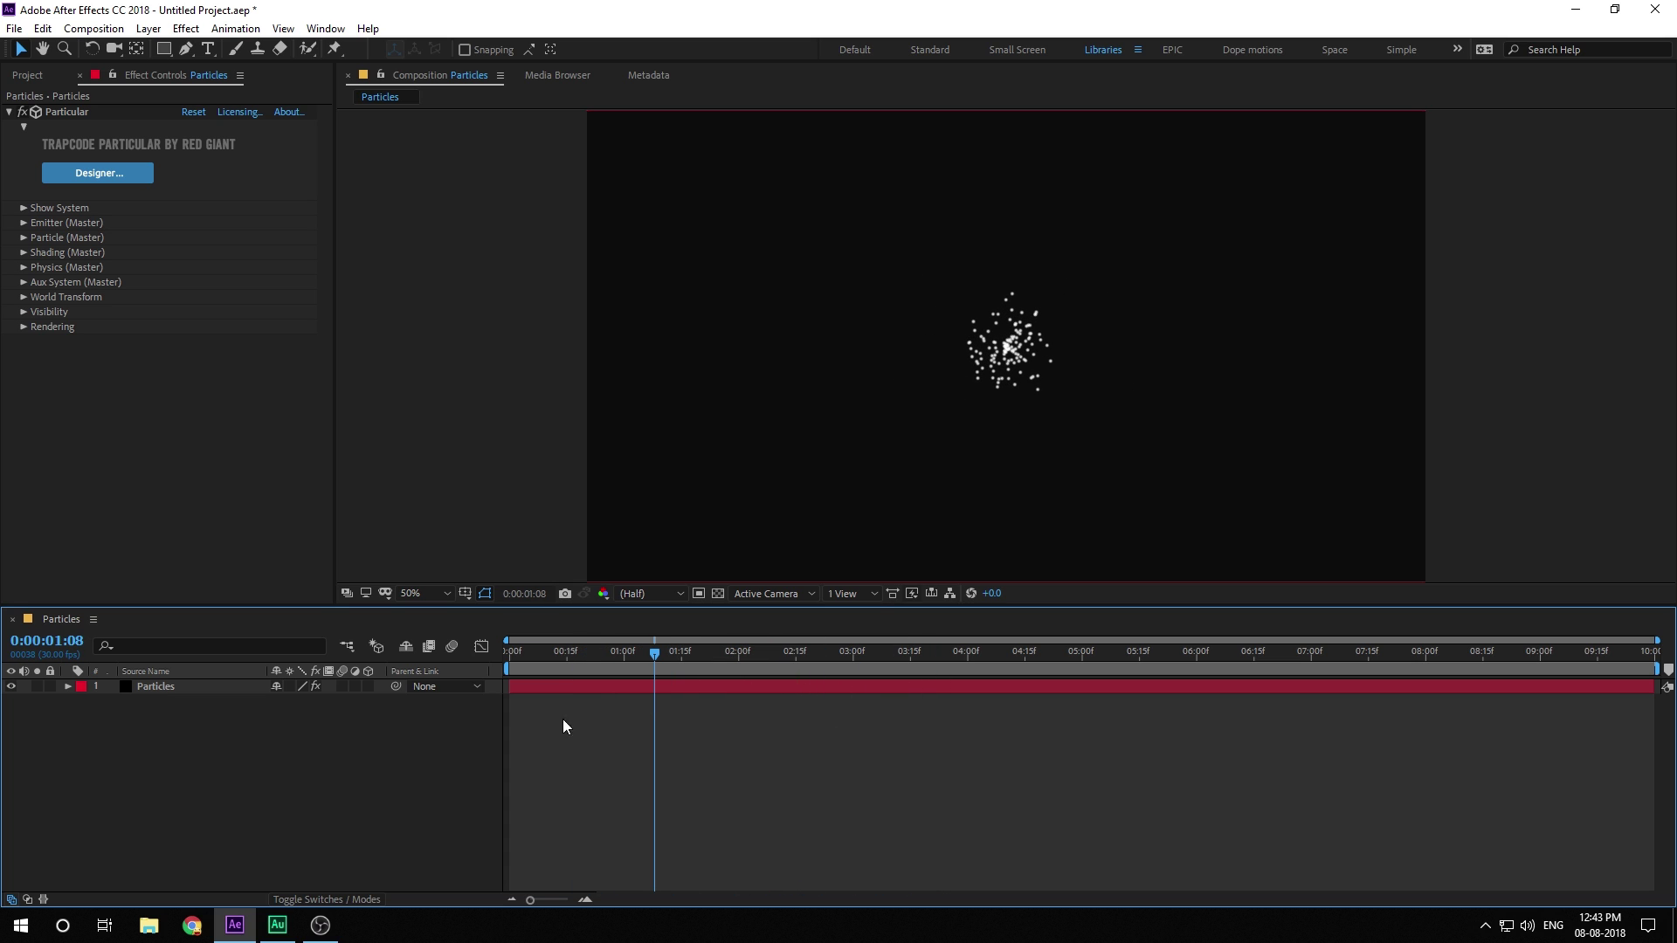
alt+scroll(549, 720, up, 5)
drag(673, 896, 548, 921)
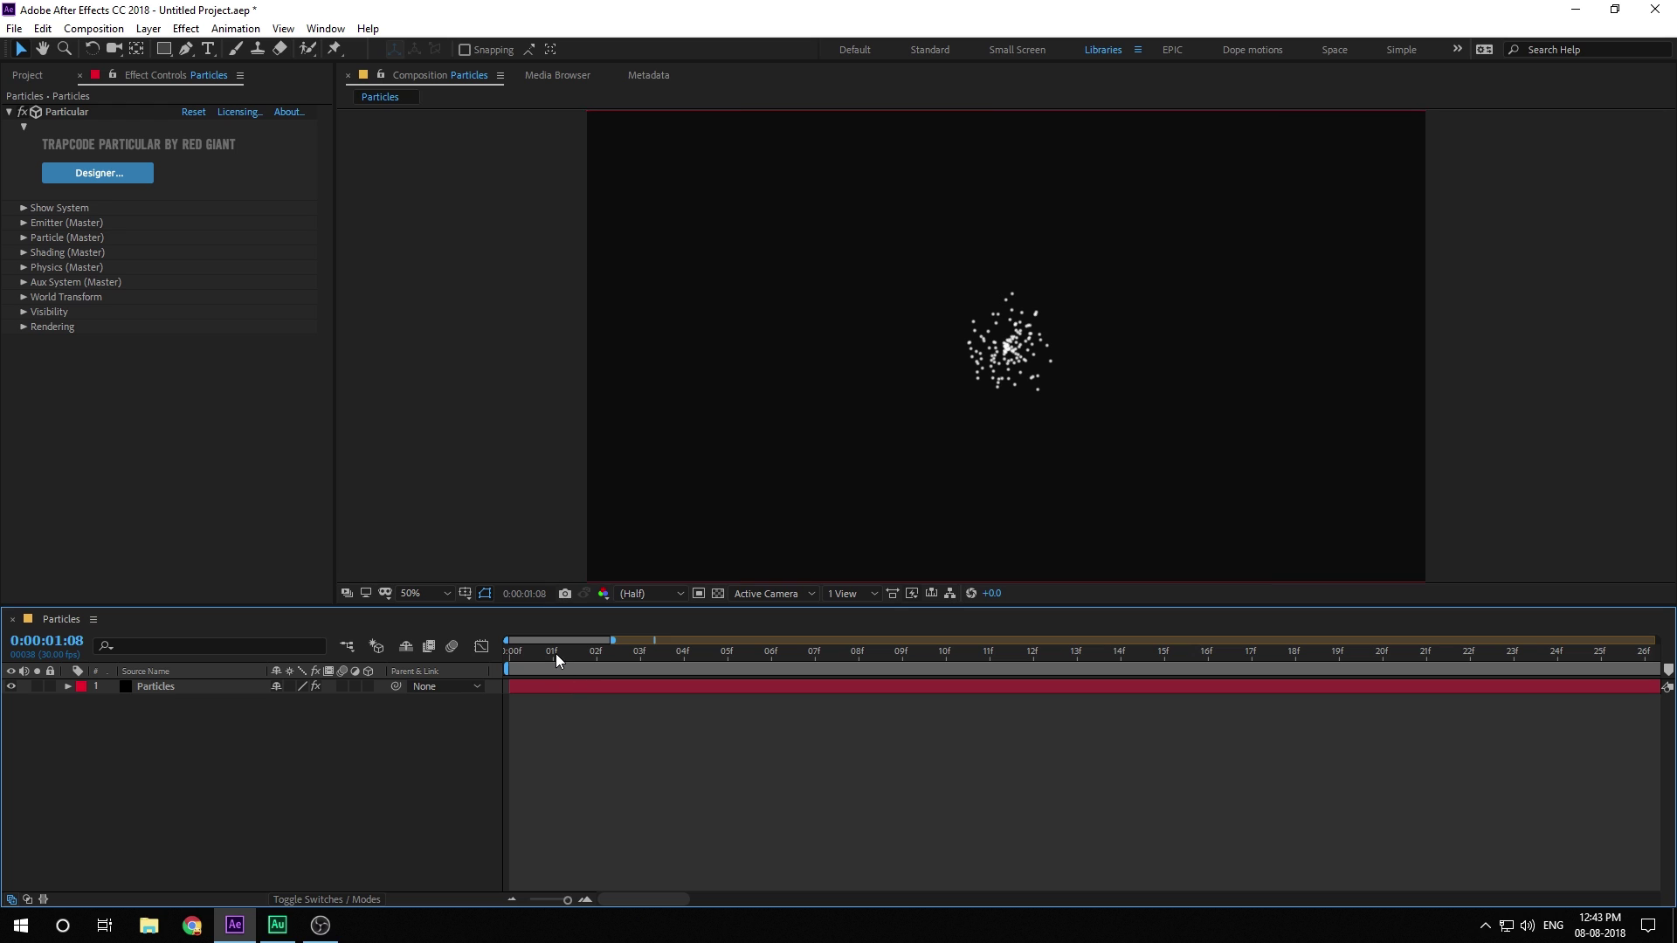
drag(556, 654, 467, 665)
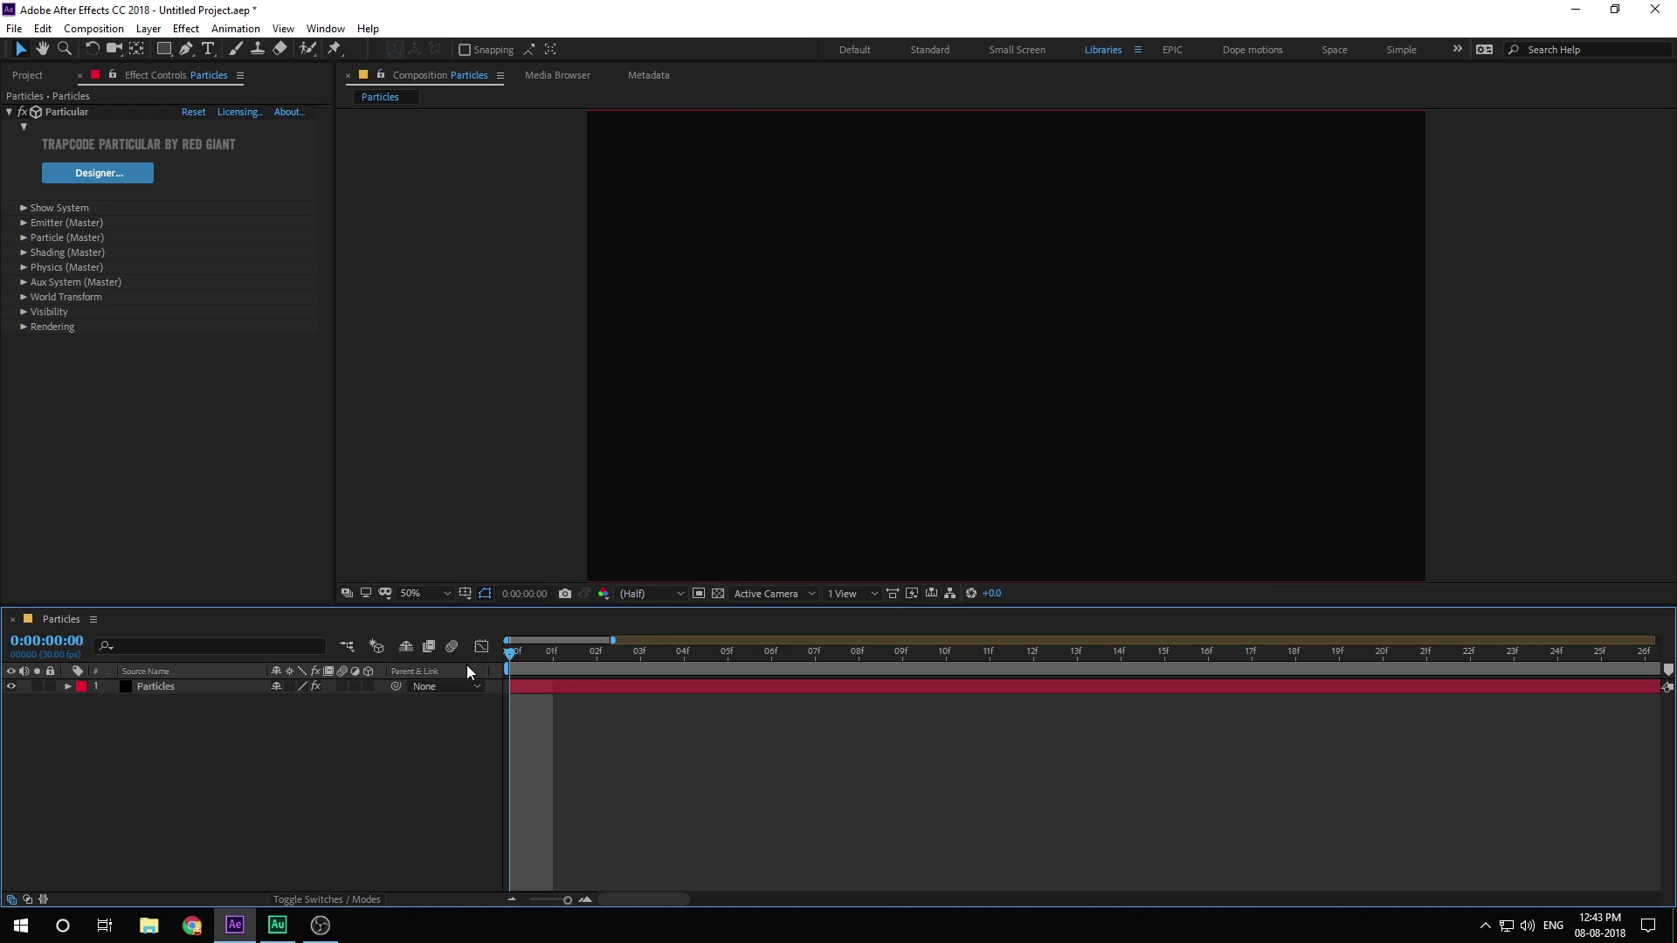
click(24, 223)
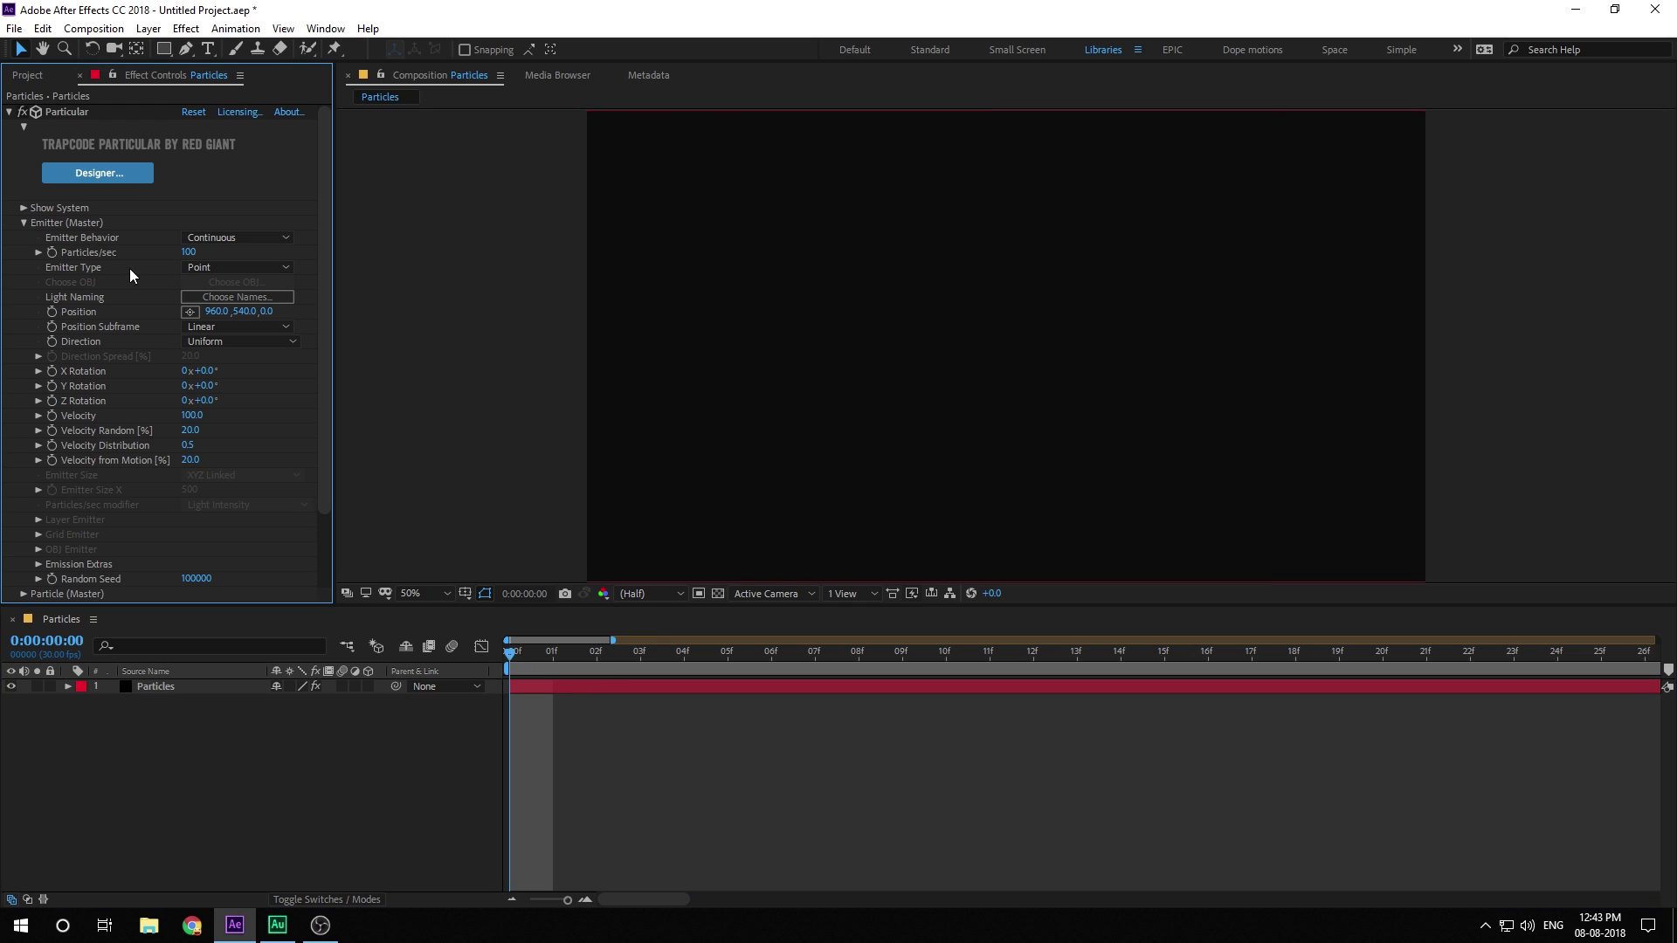
click(188, 252)
text(0)
key(Return)
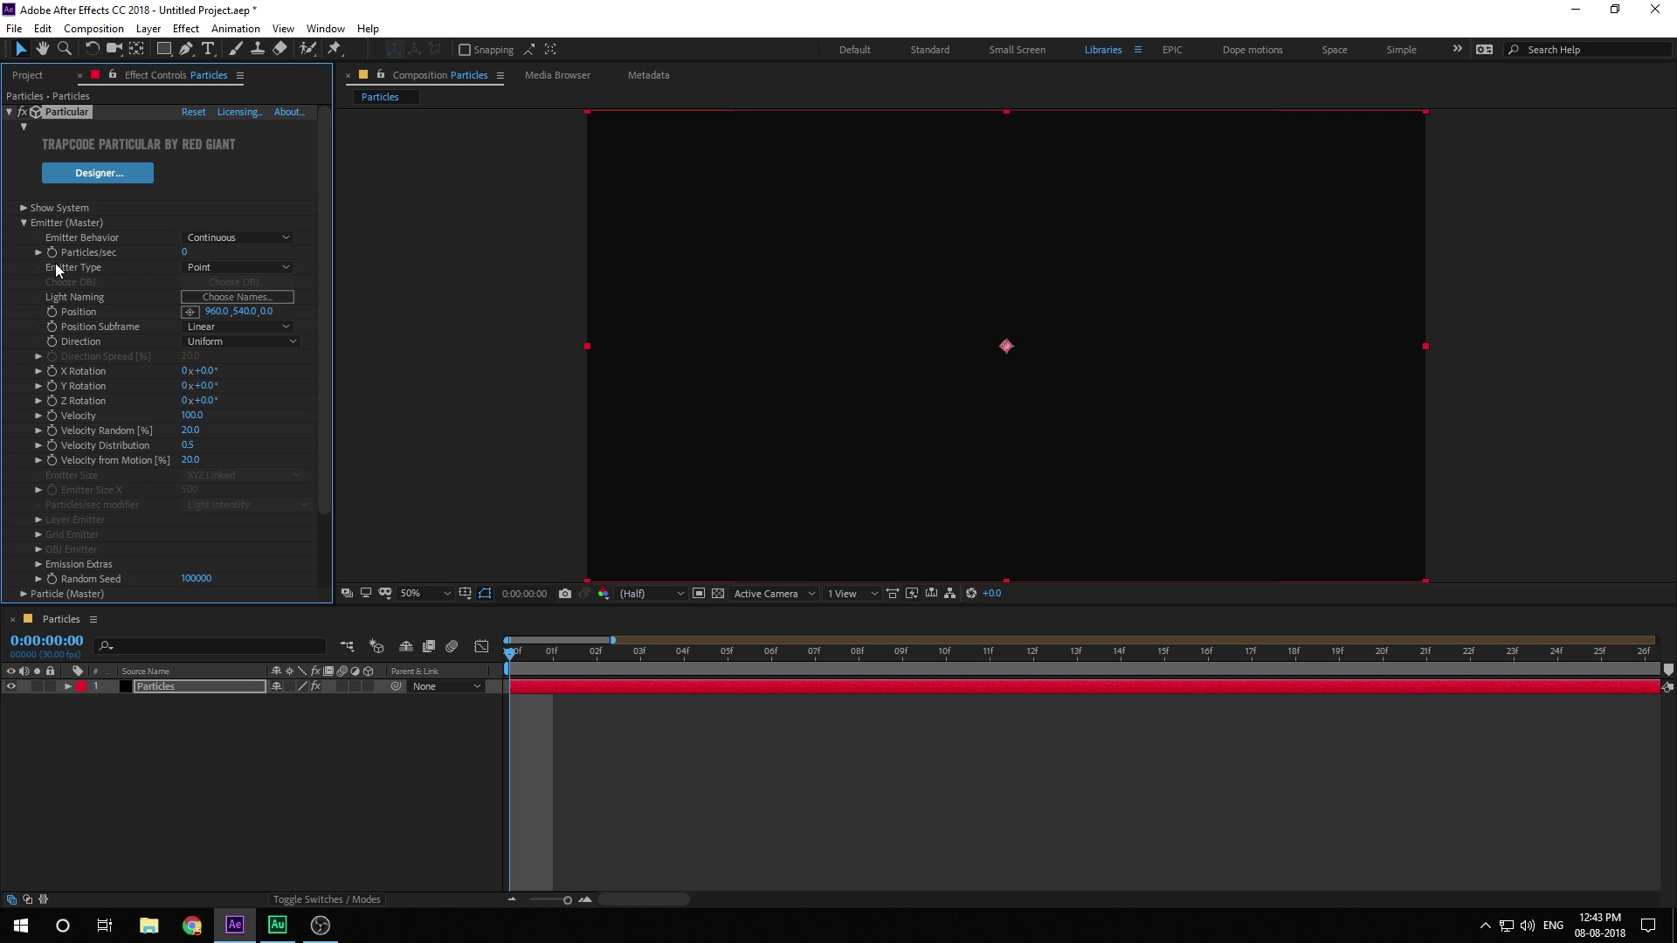
click(51, 252)
key(u)
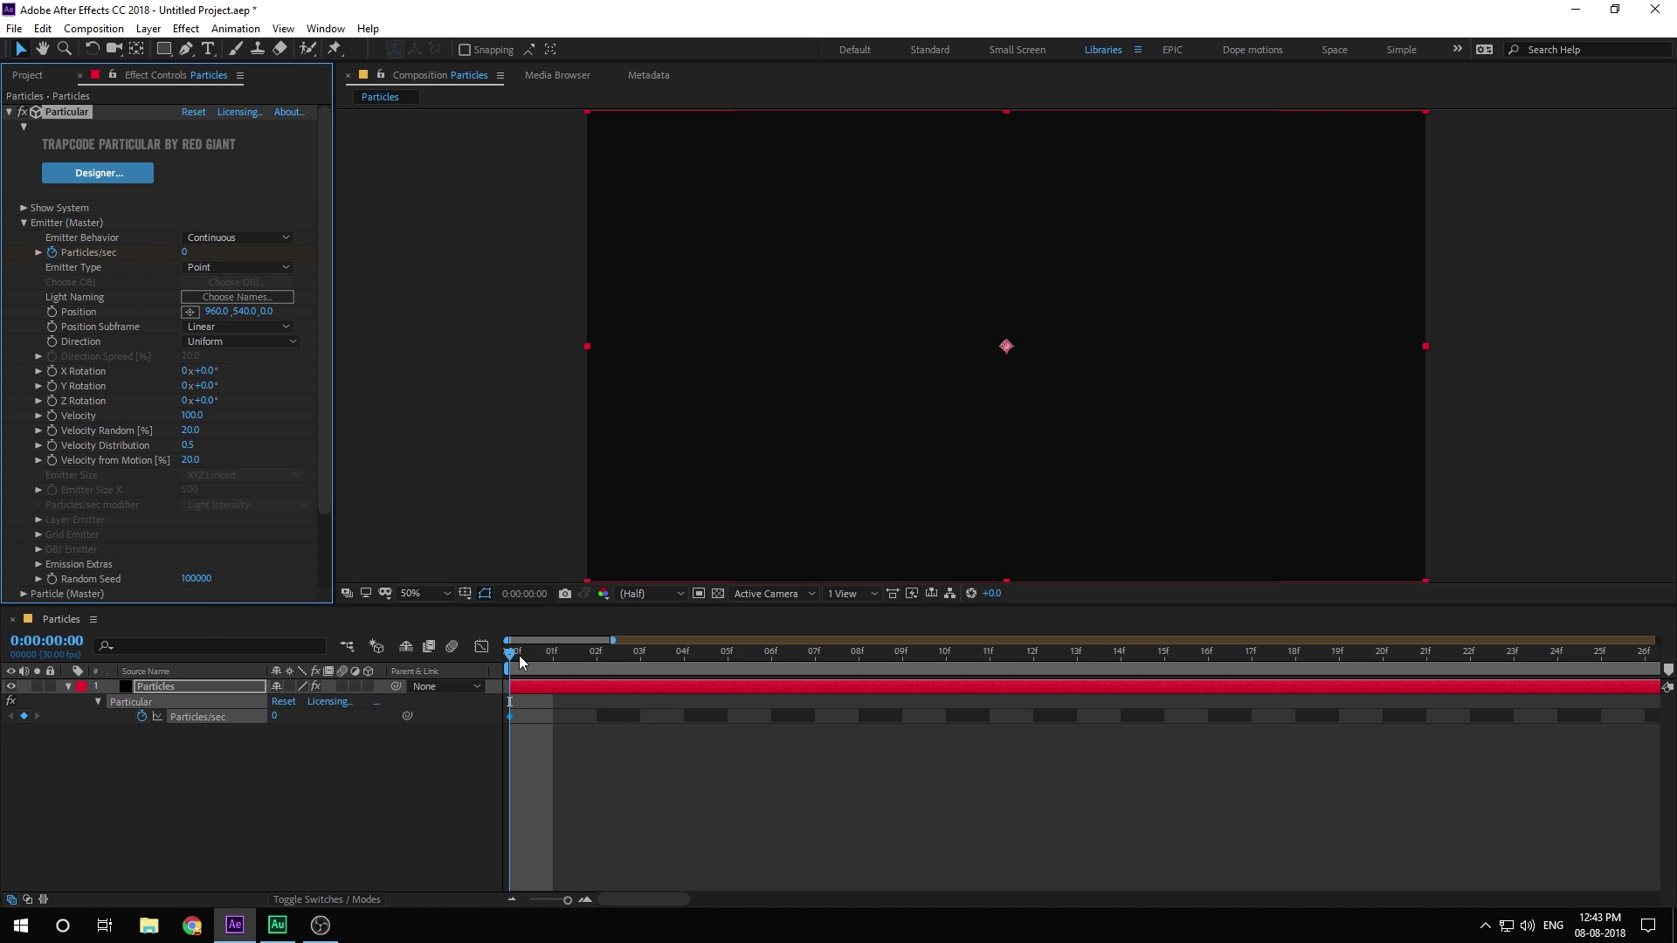
- Add Particles/sec keyframes of 0 at frame 1 and 100000 at frame 2
drag(519, 655, 542, 655)
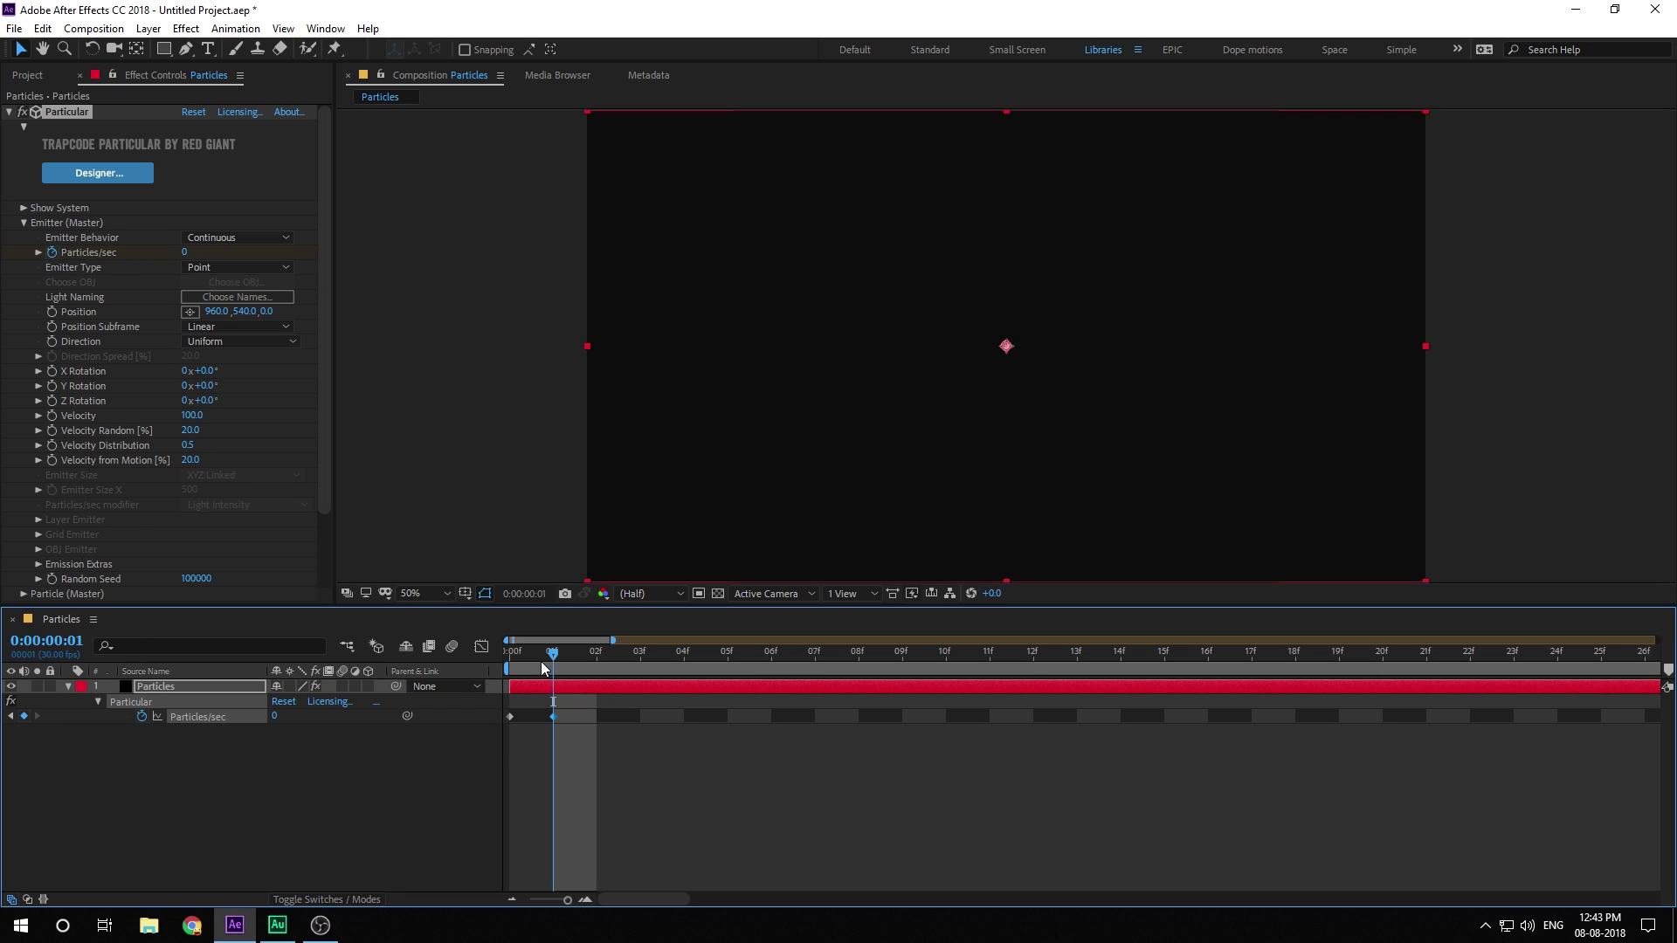
key(Page_Down)
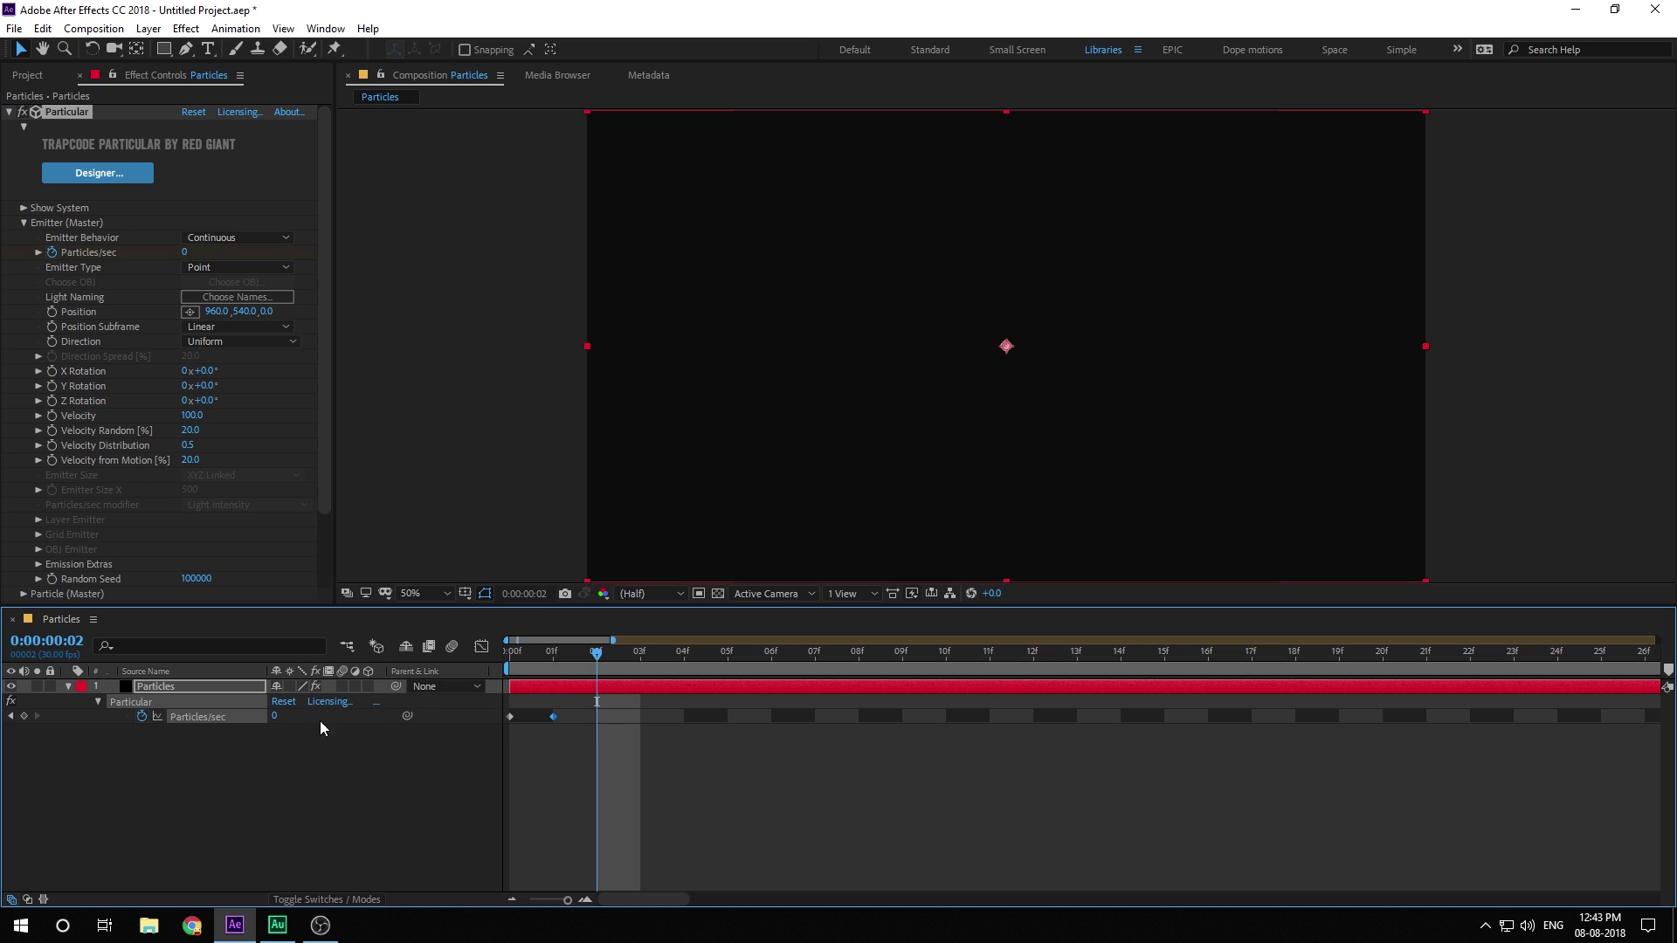
click(275, 717)
text(1)
text(0000)
click(343, 749)
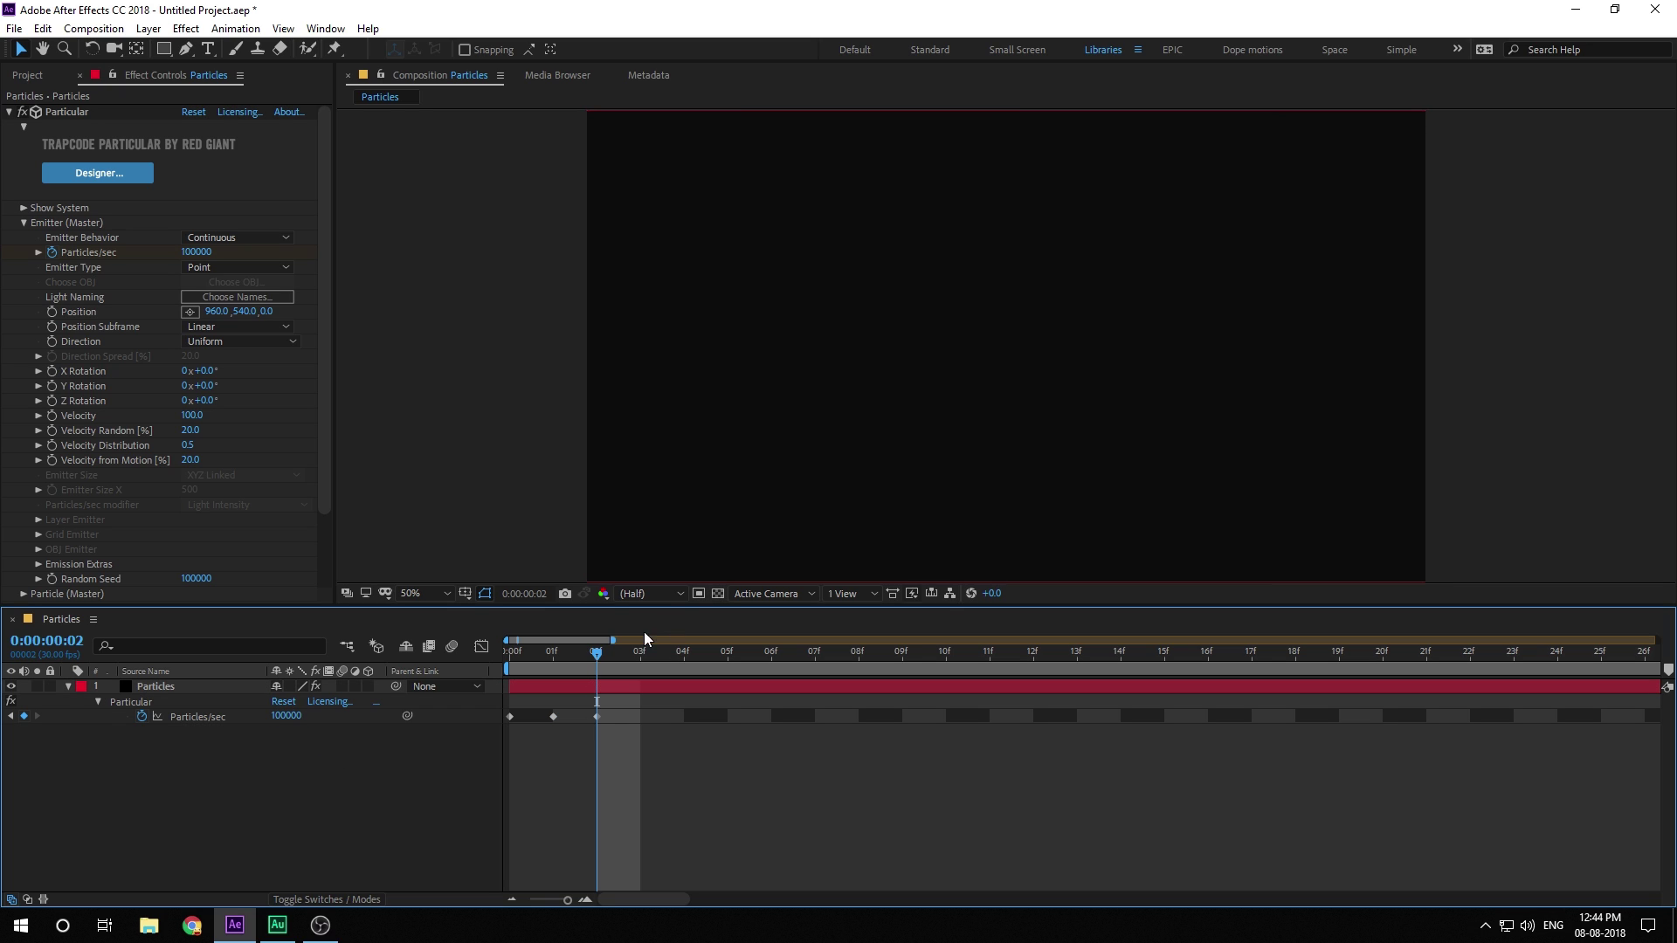
- Add Particles/sec keyframes of 7000 at frame 3 and 0 at frame 4
click(620, 651)
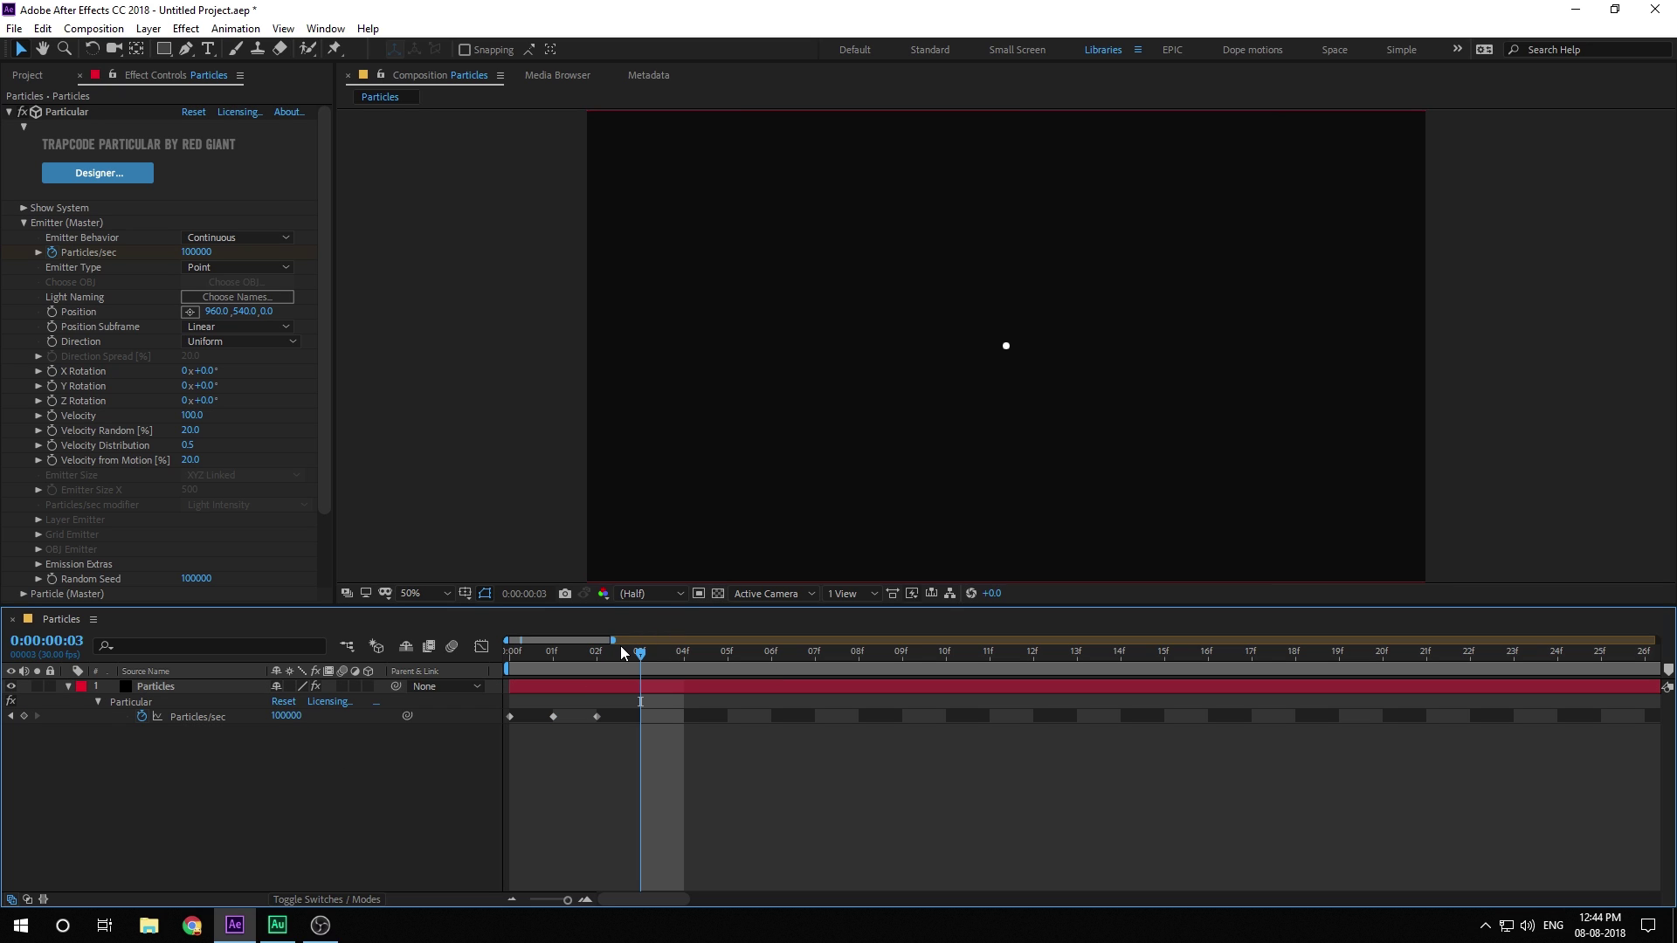
click(284, 716)
text(7000)
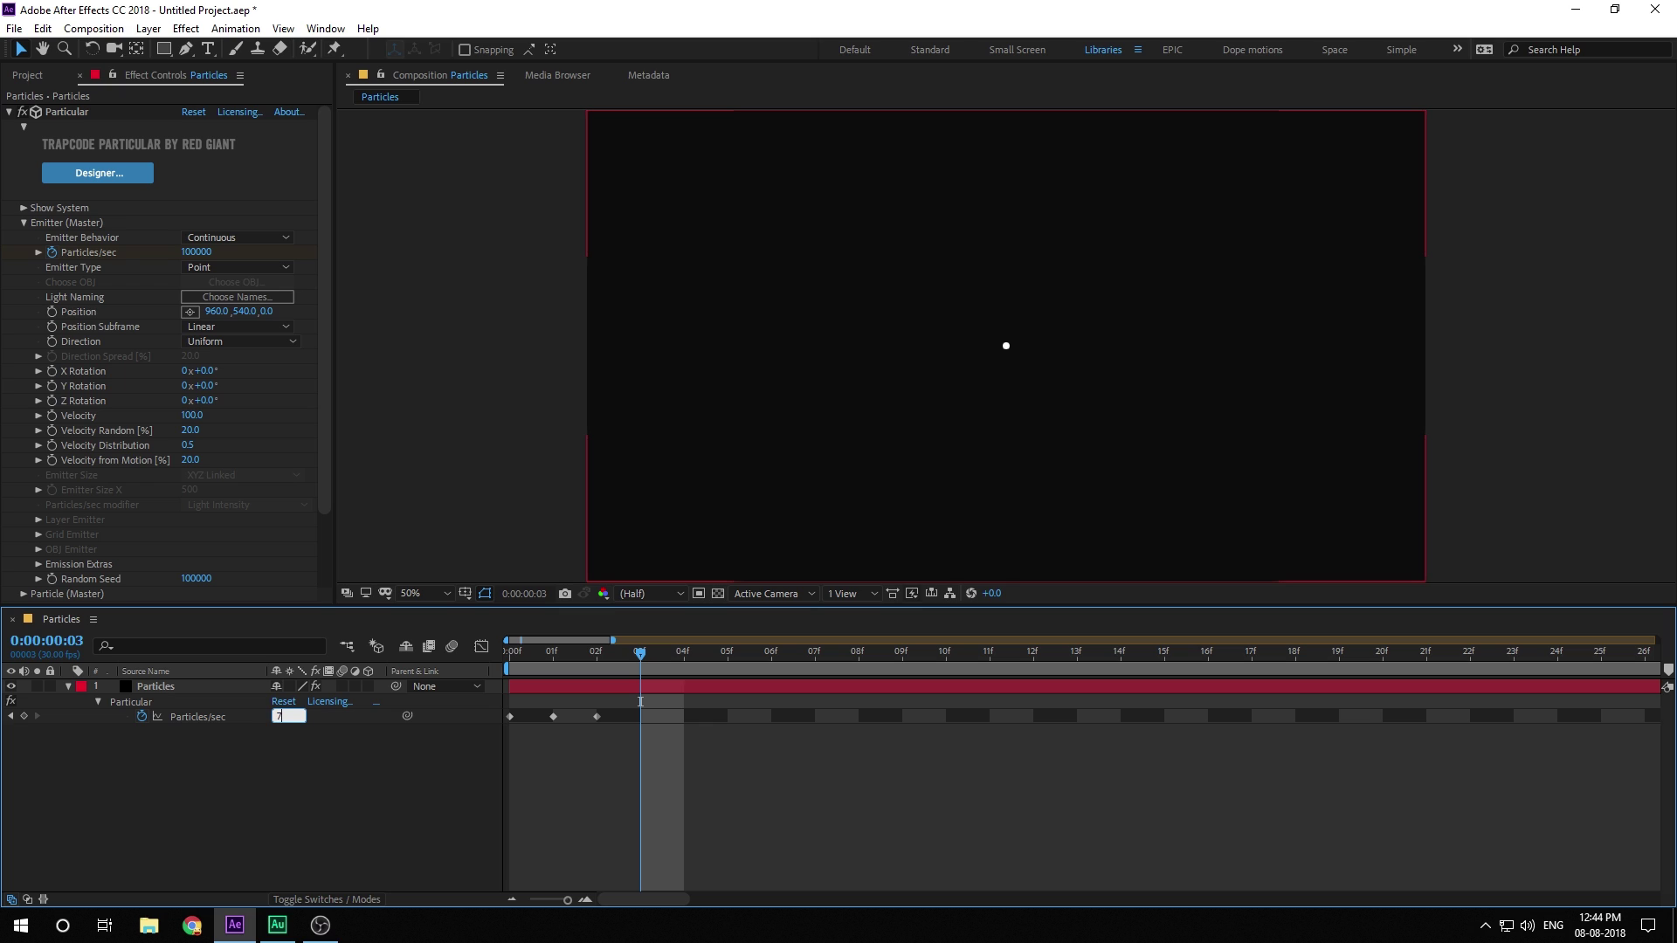
key(Return)
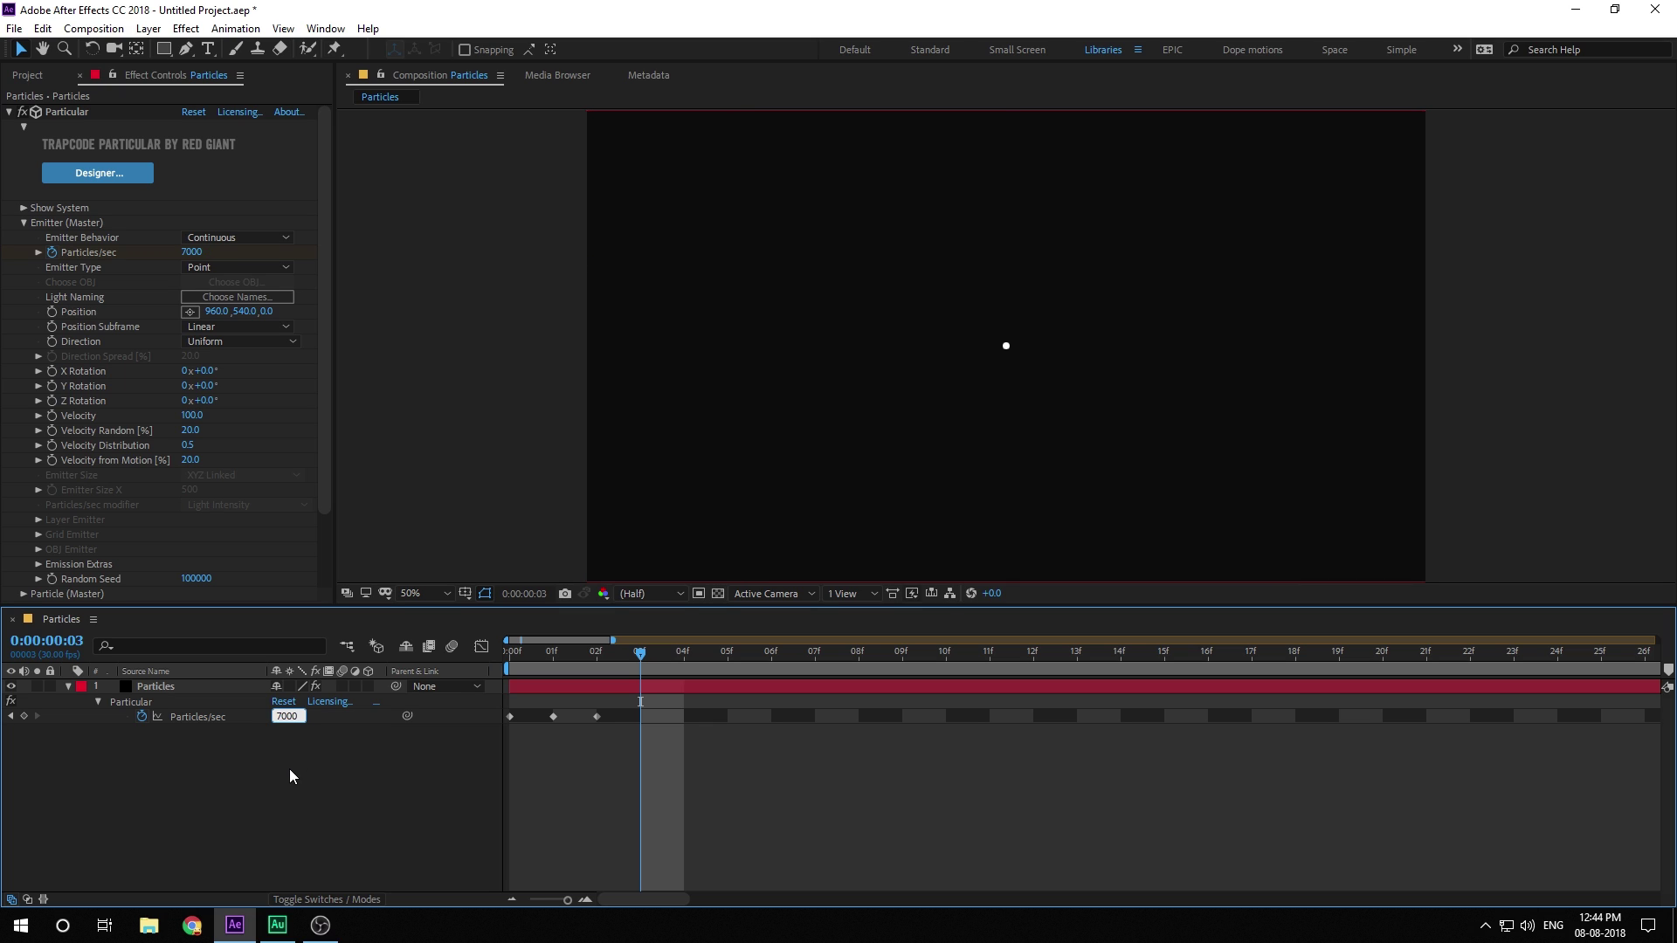
key(Page_Down)
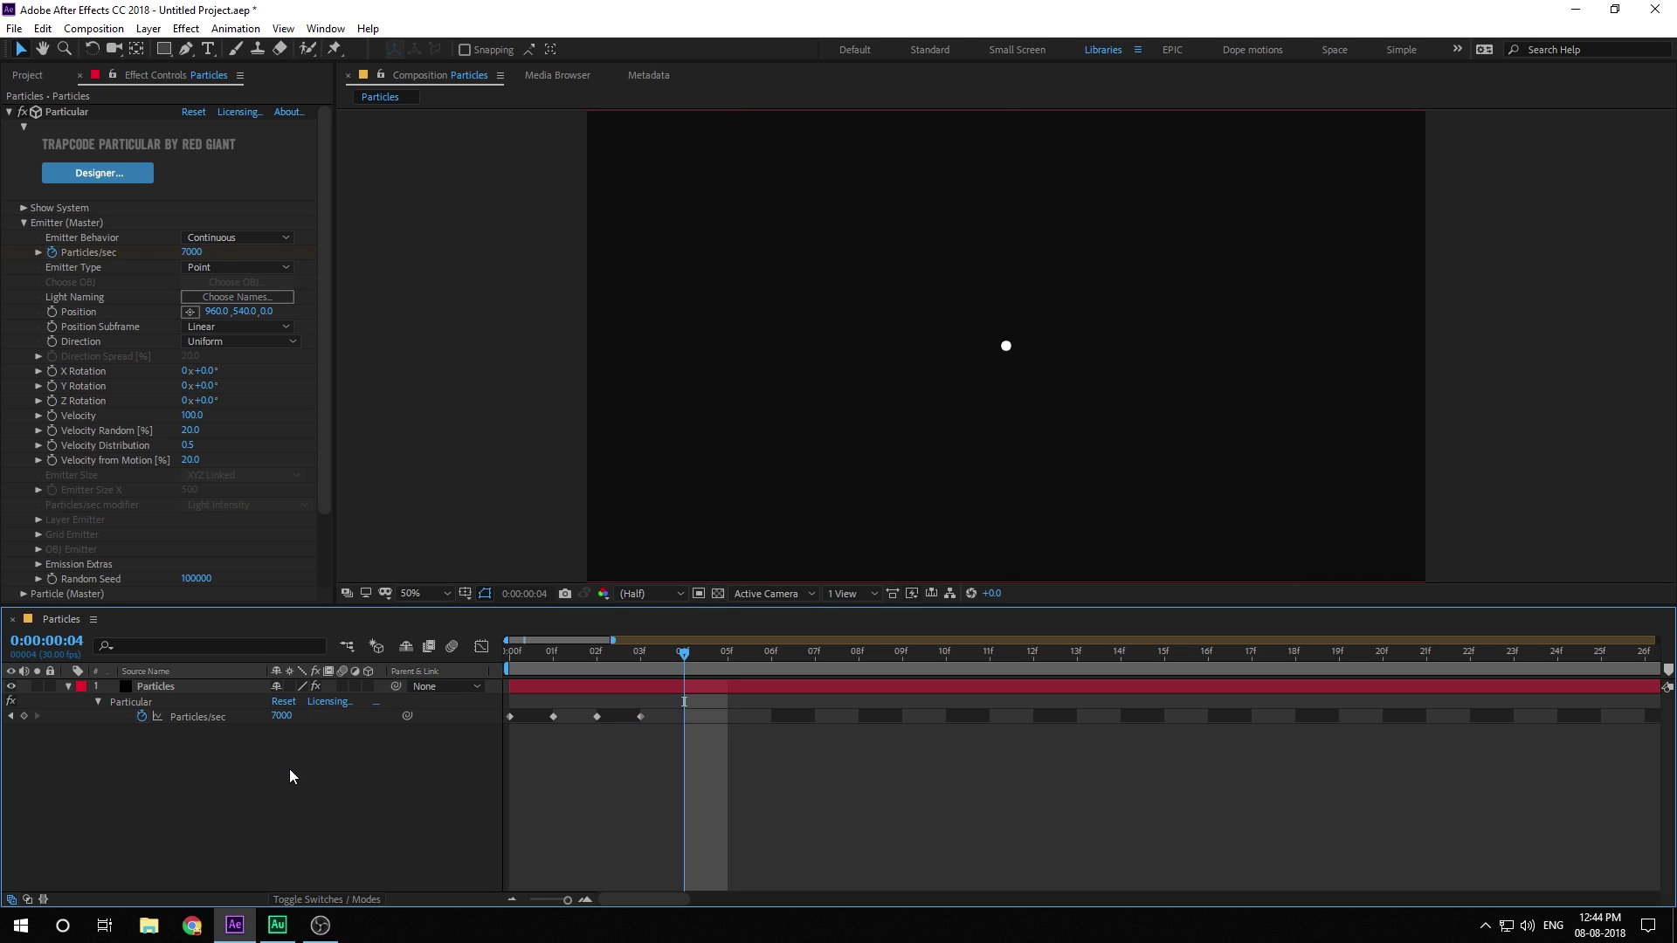
click(284, 716)
text(0)
key(Return)
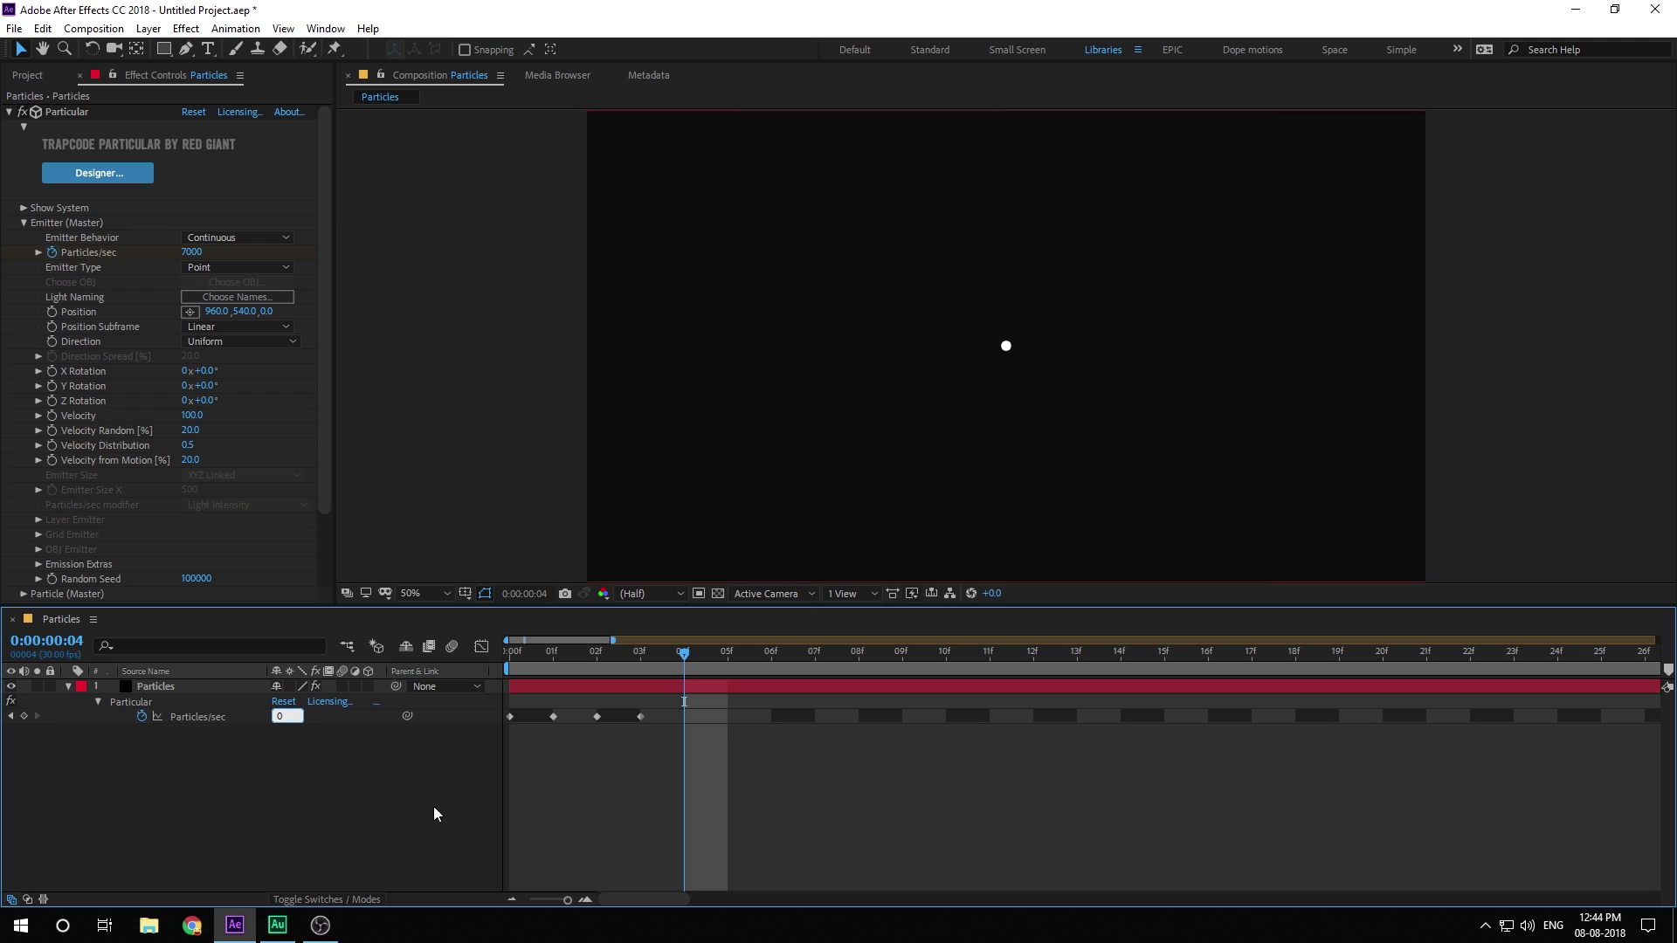
- Check the particle burst, then return to frame 2 and keyframe the emitter's Velocity there at 1500
drag(553, 663, 730, 688)
key(minus)
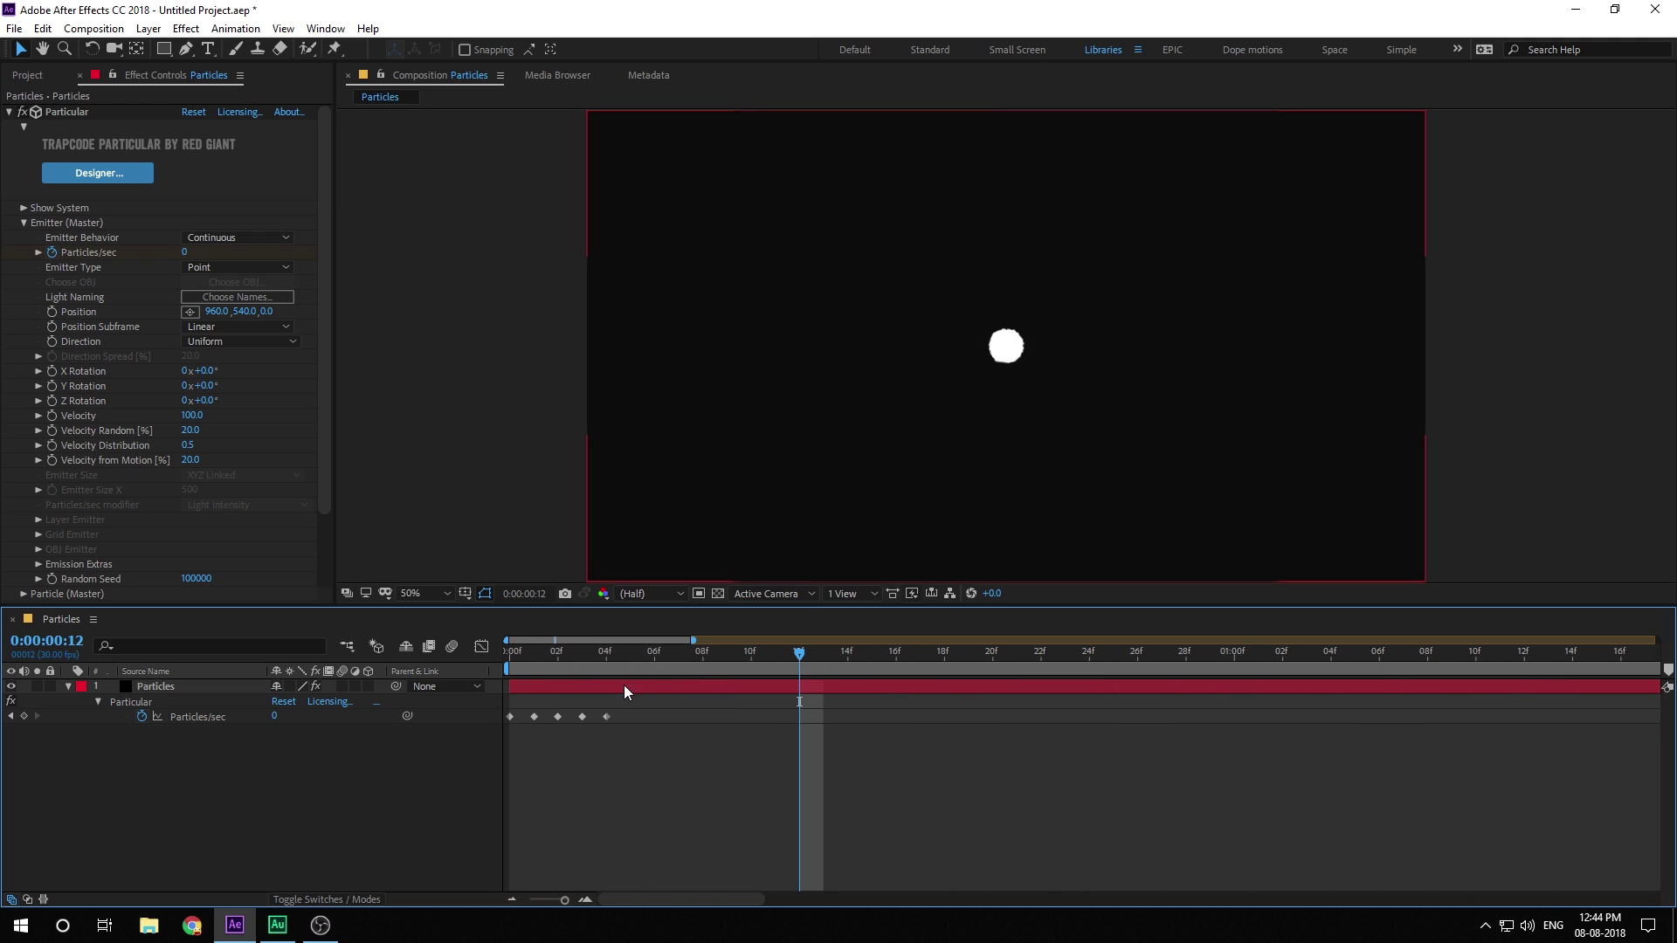
click(559, 656)
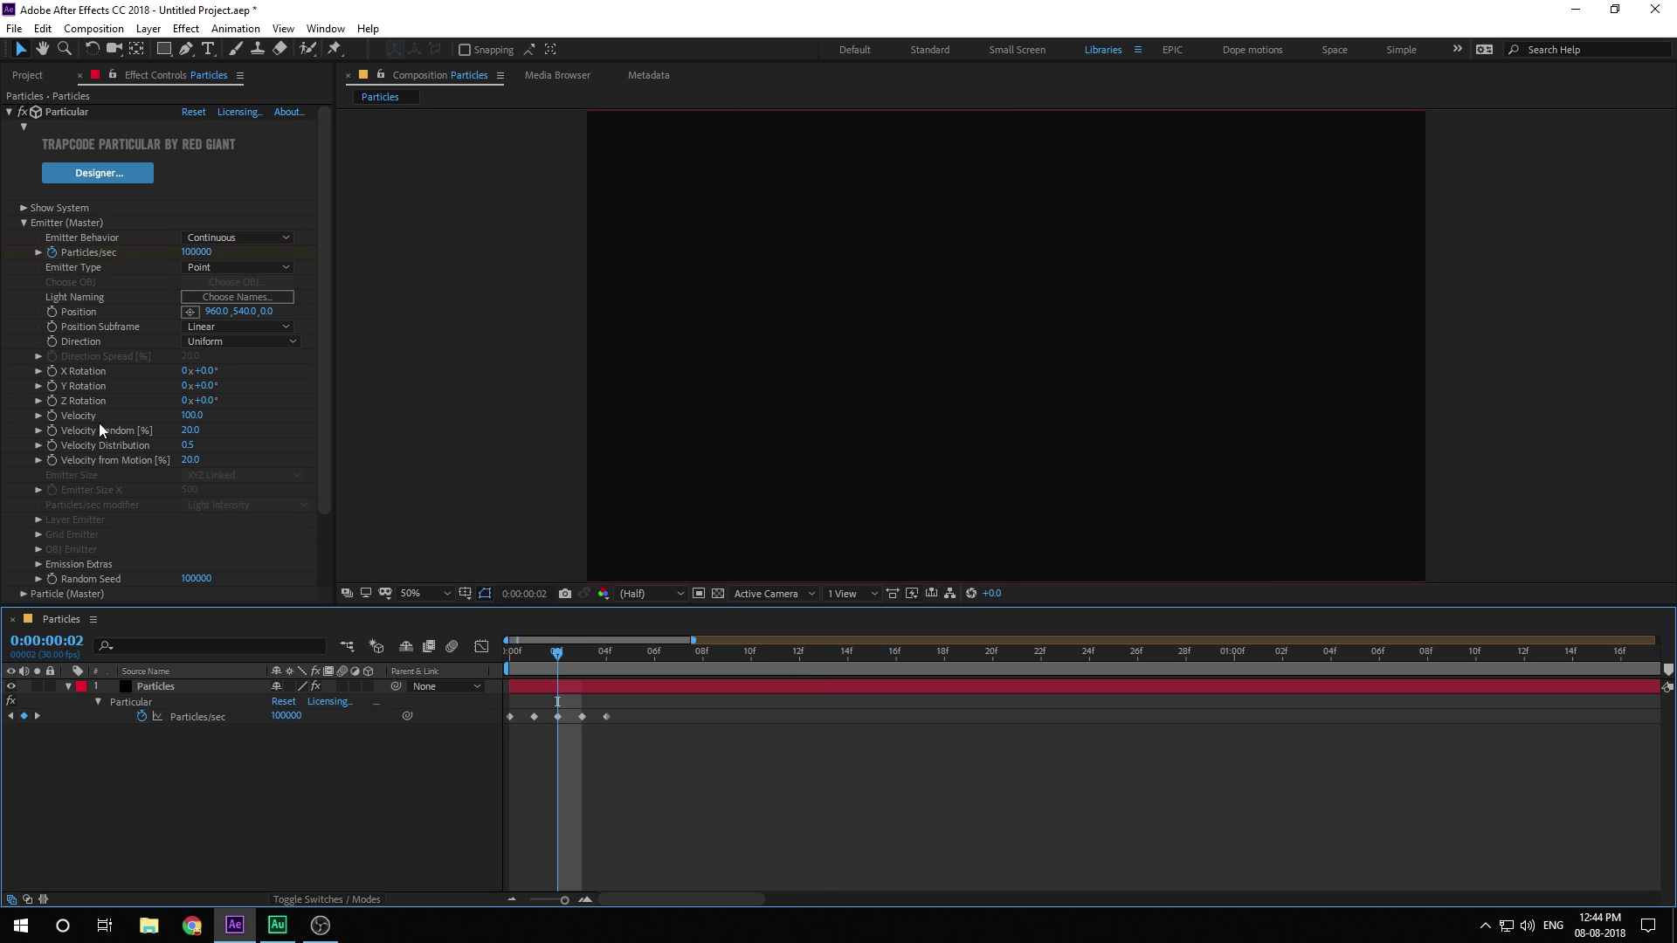
click(192, 416)
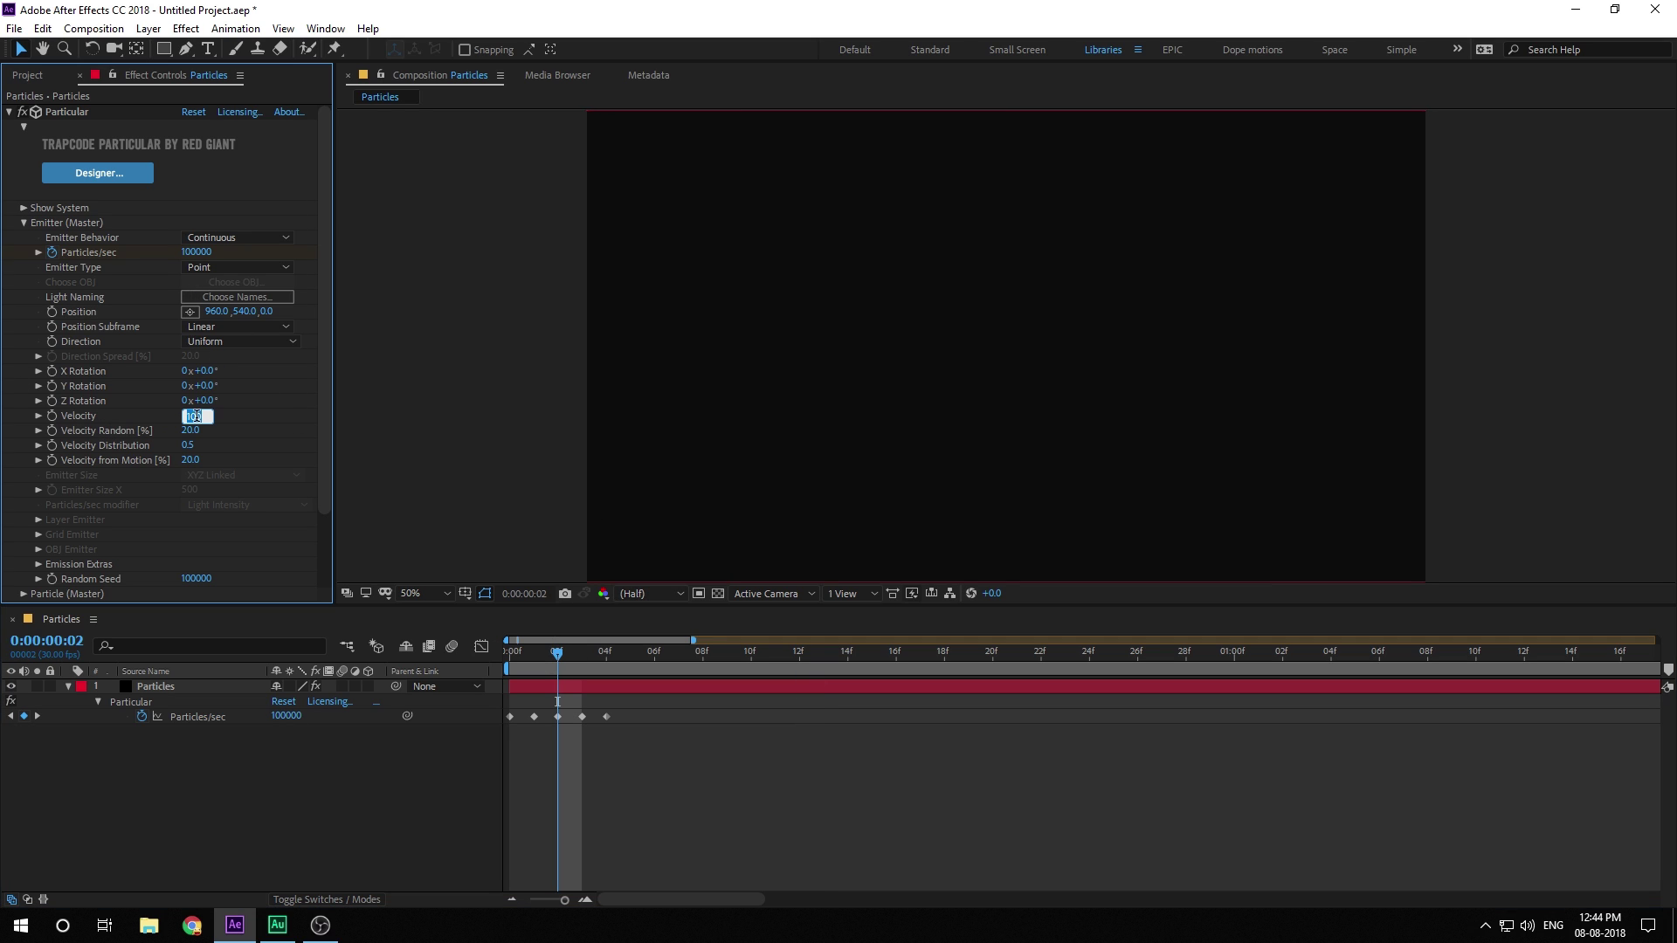
text(150)
click(552, 688)
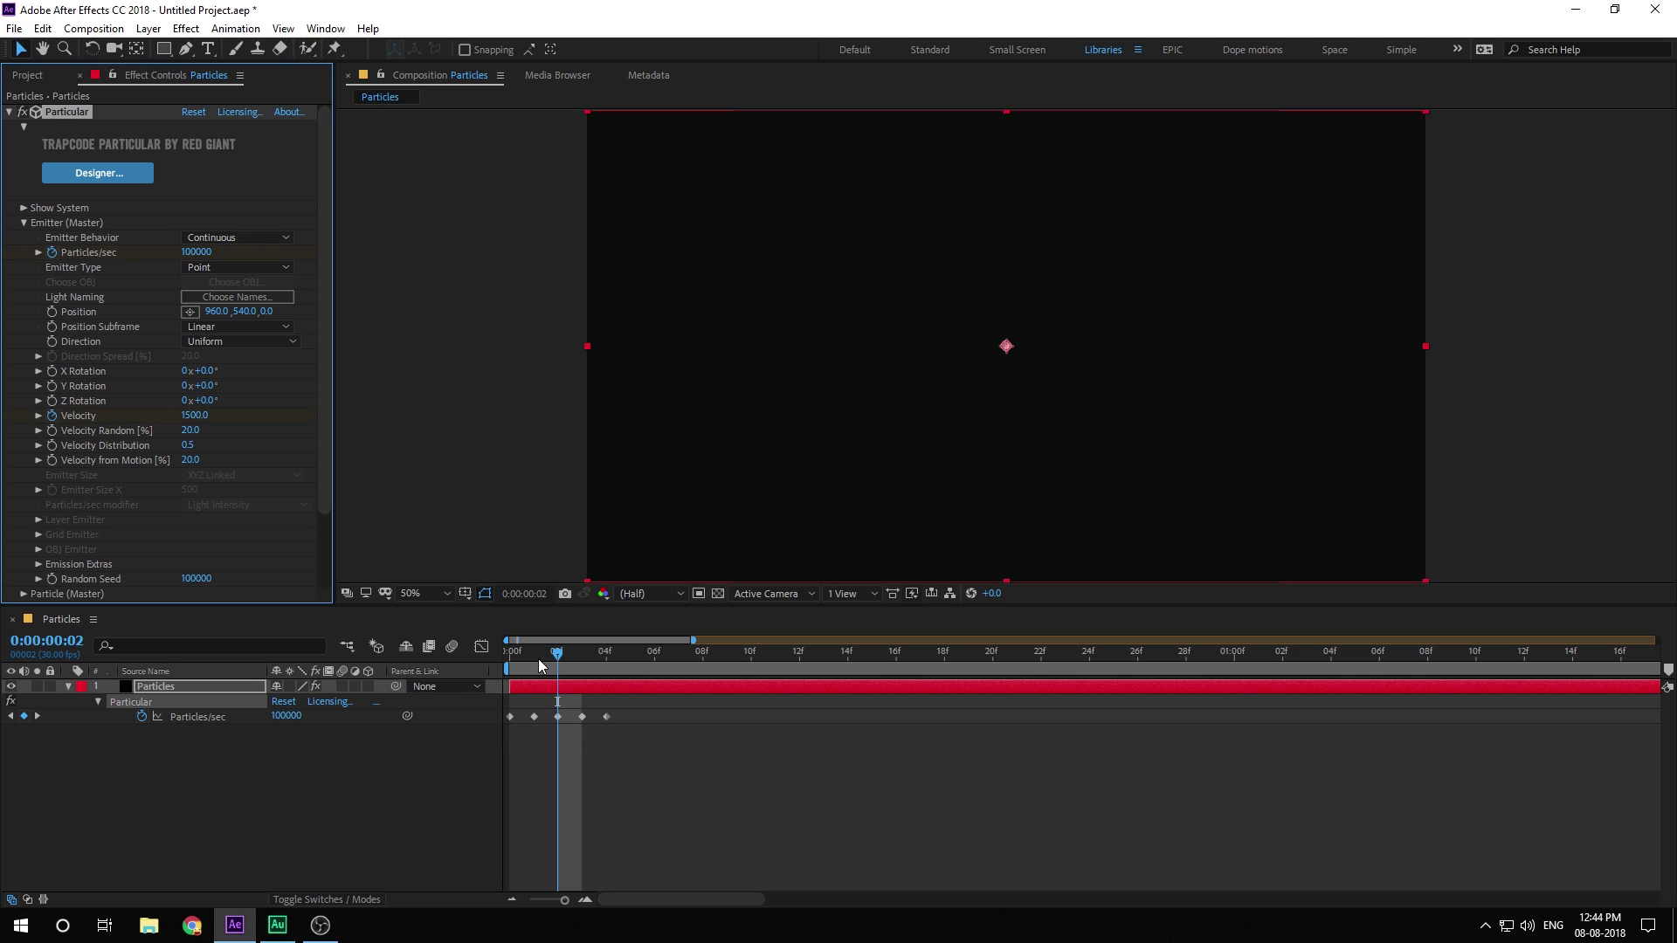
- Add a Velocity keyframe of 130 on the first frame and reveal the Particles layer's keyframed properties in the timeline
key(Home)
click(196, 417)
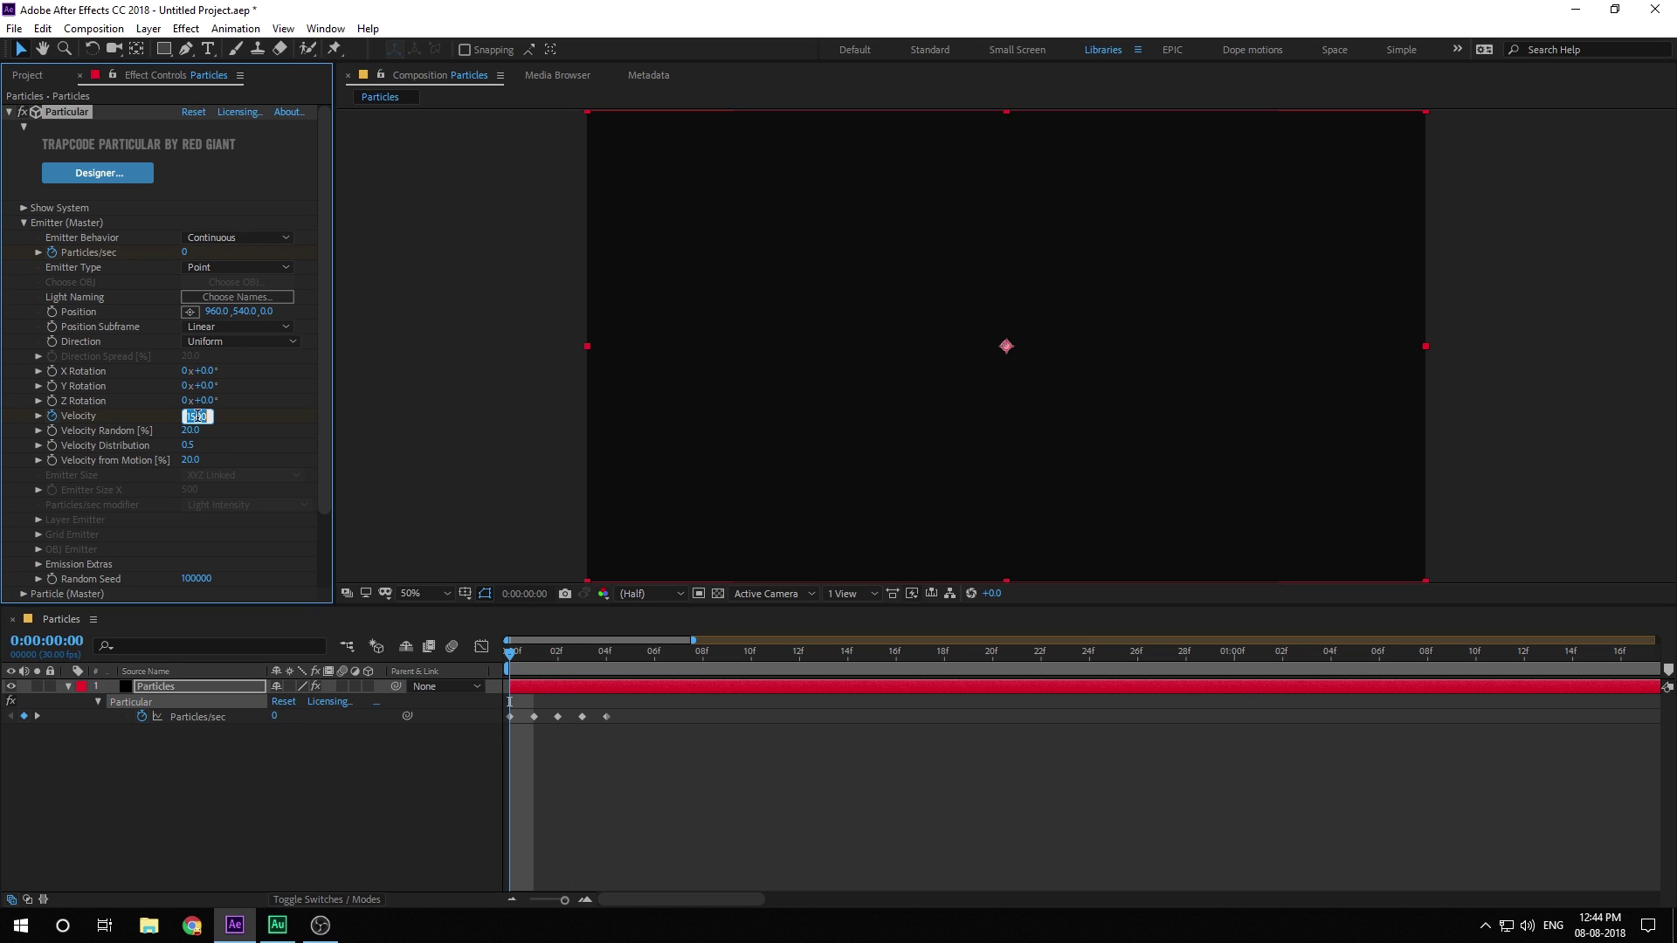
text(130)
click(306, 805)
click(185, 686)
key(u)
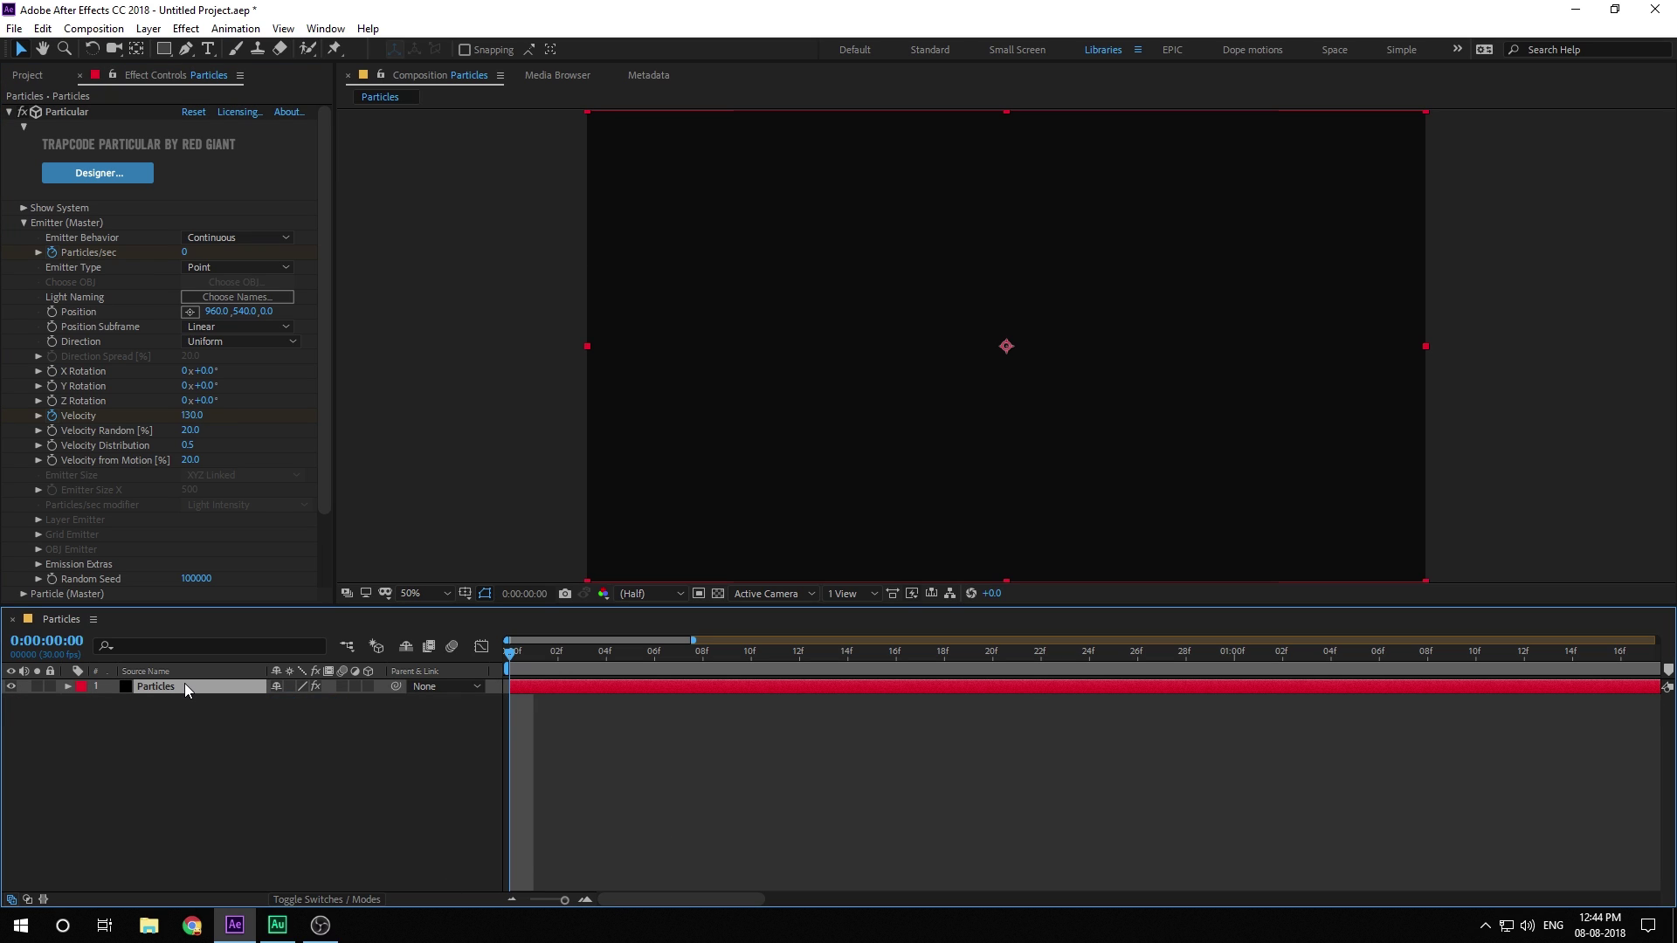
key(u)
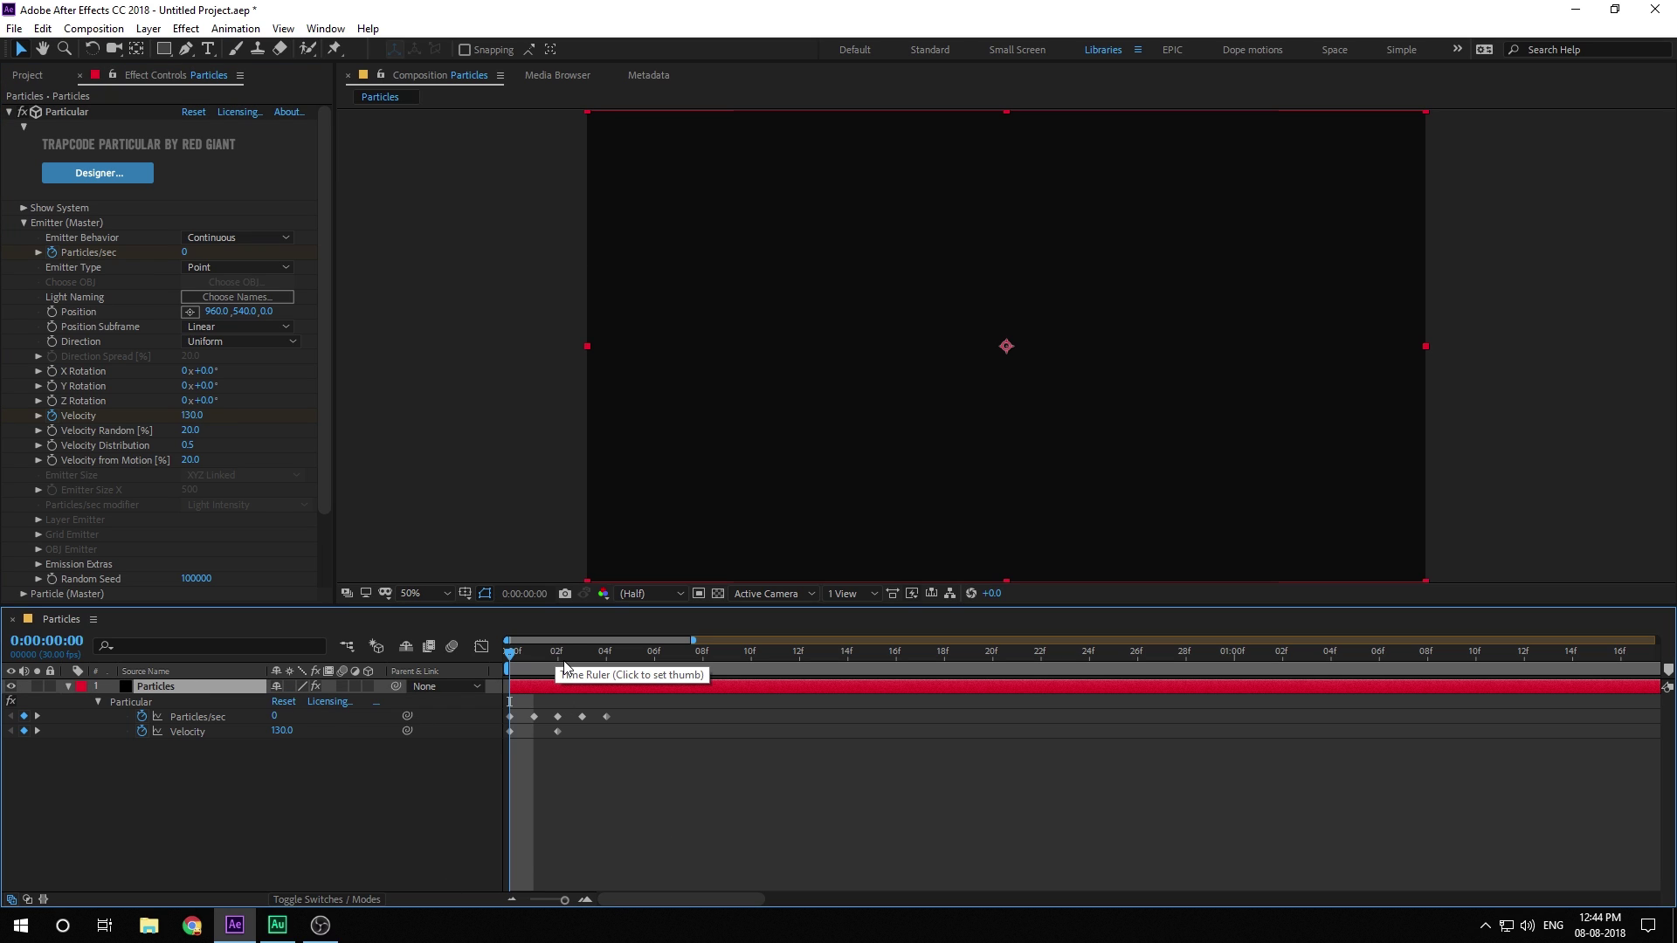
- Add a Velocity keyframe of 300 at 0:00:01:10 and check the burst up to frame 21
key(minus)
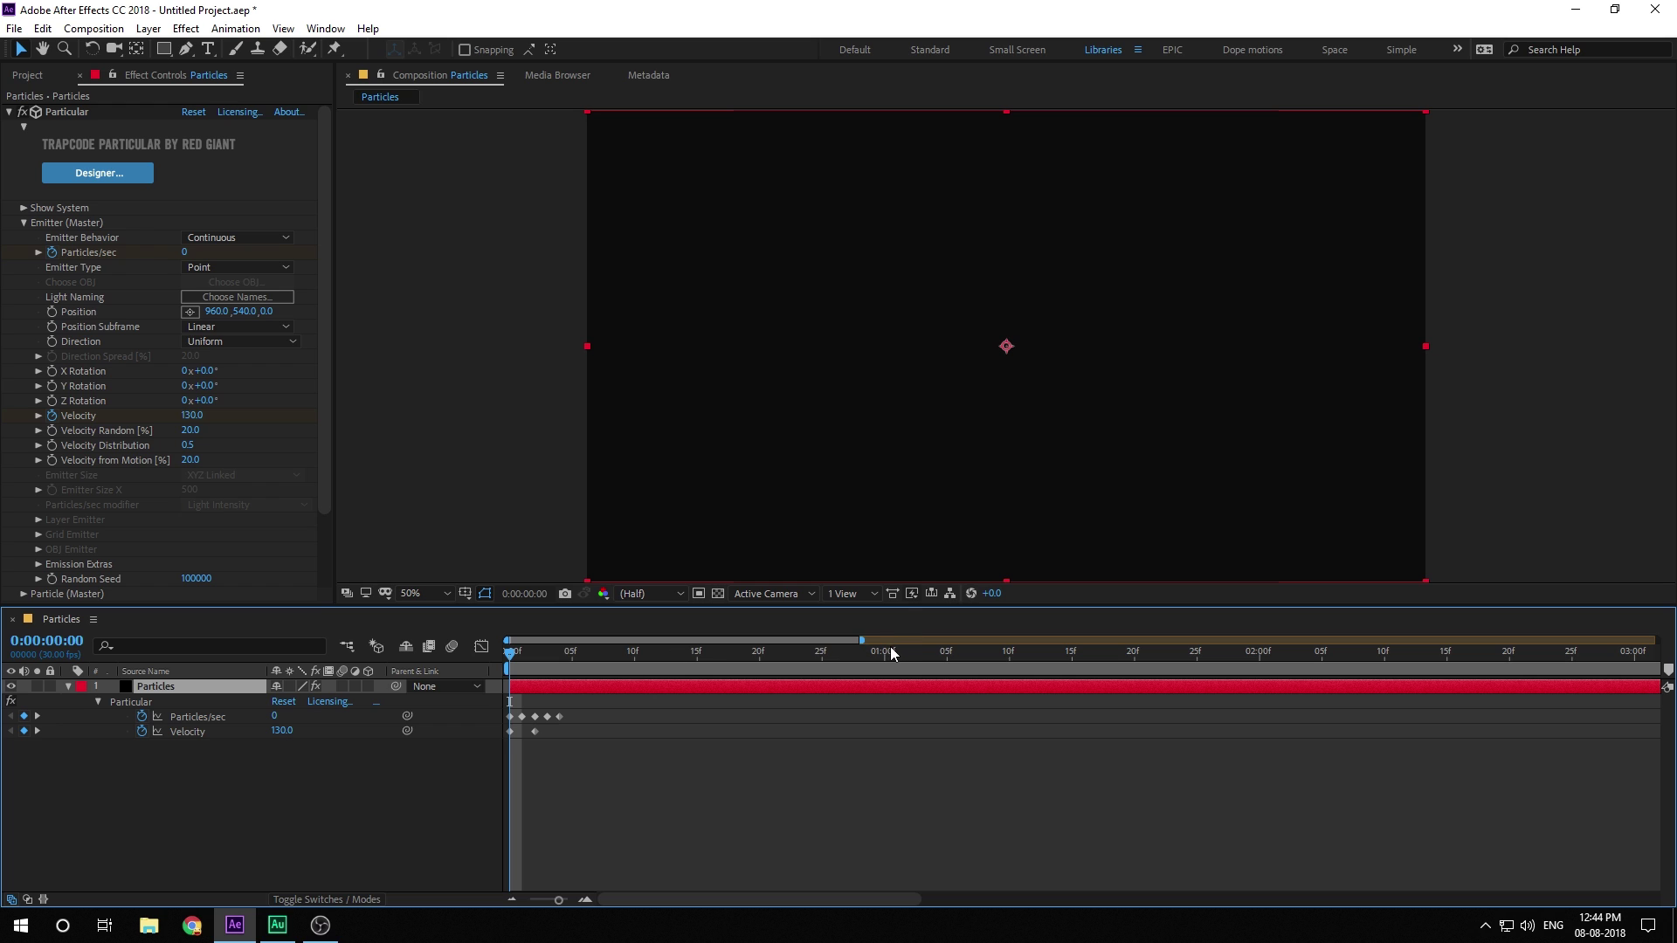
drag(889, 646, 1009, 678)
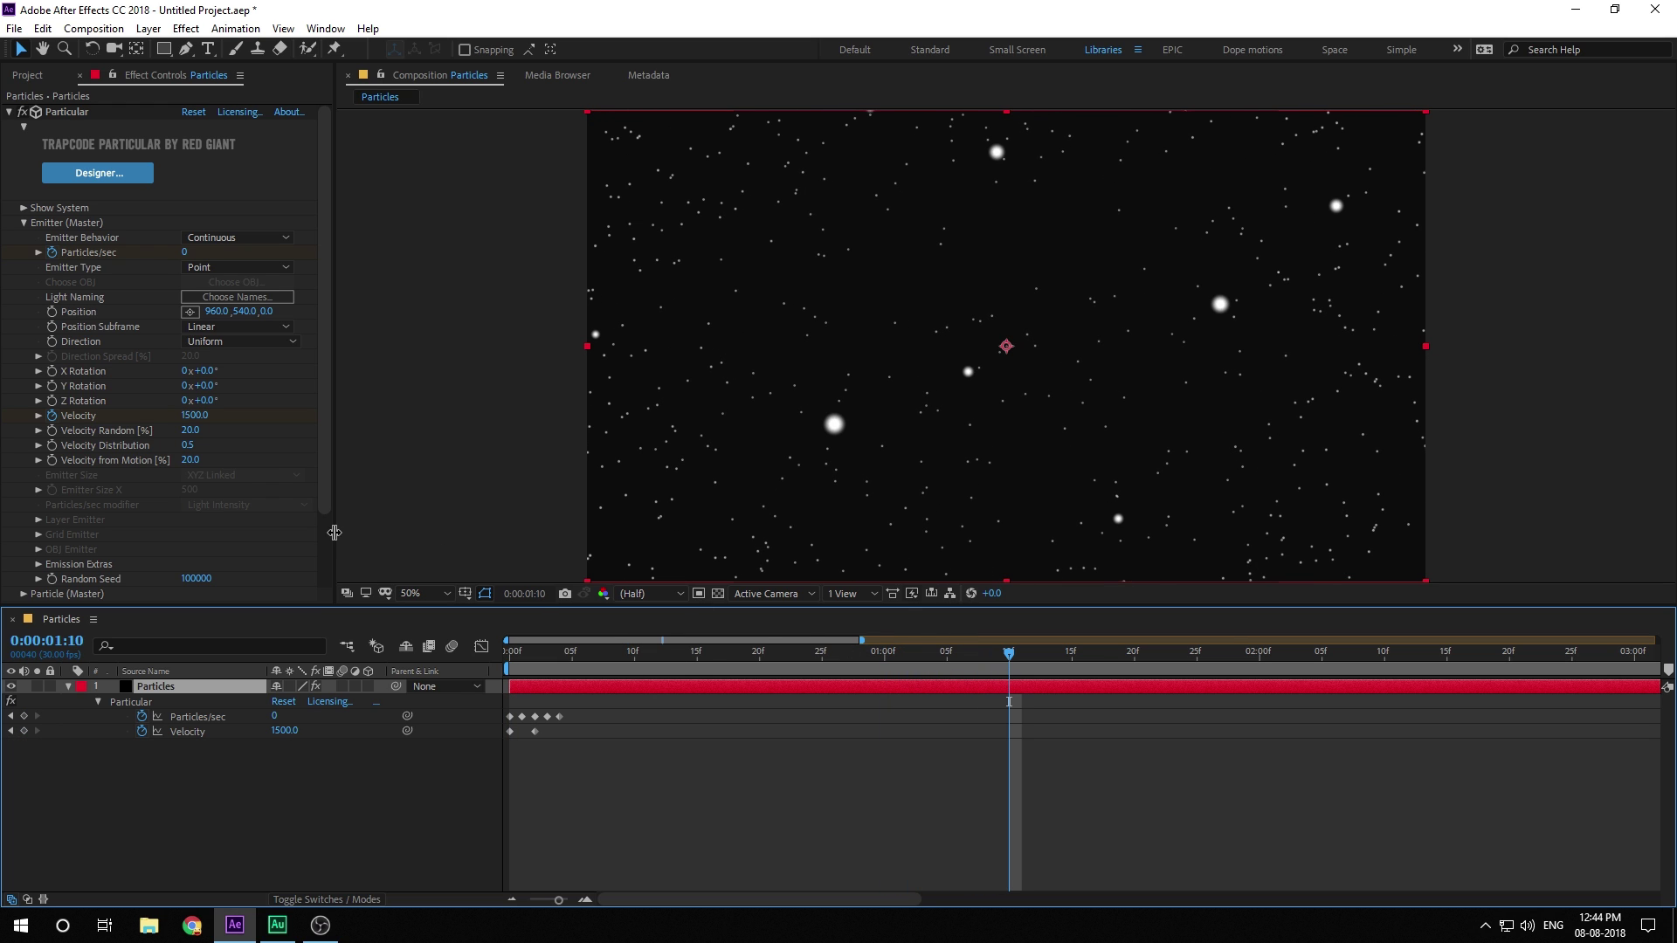
click(192, 417)
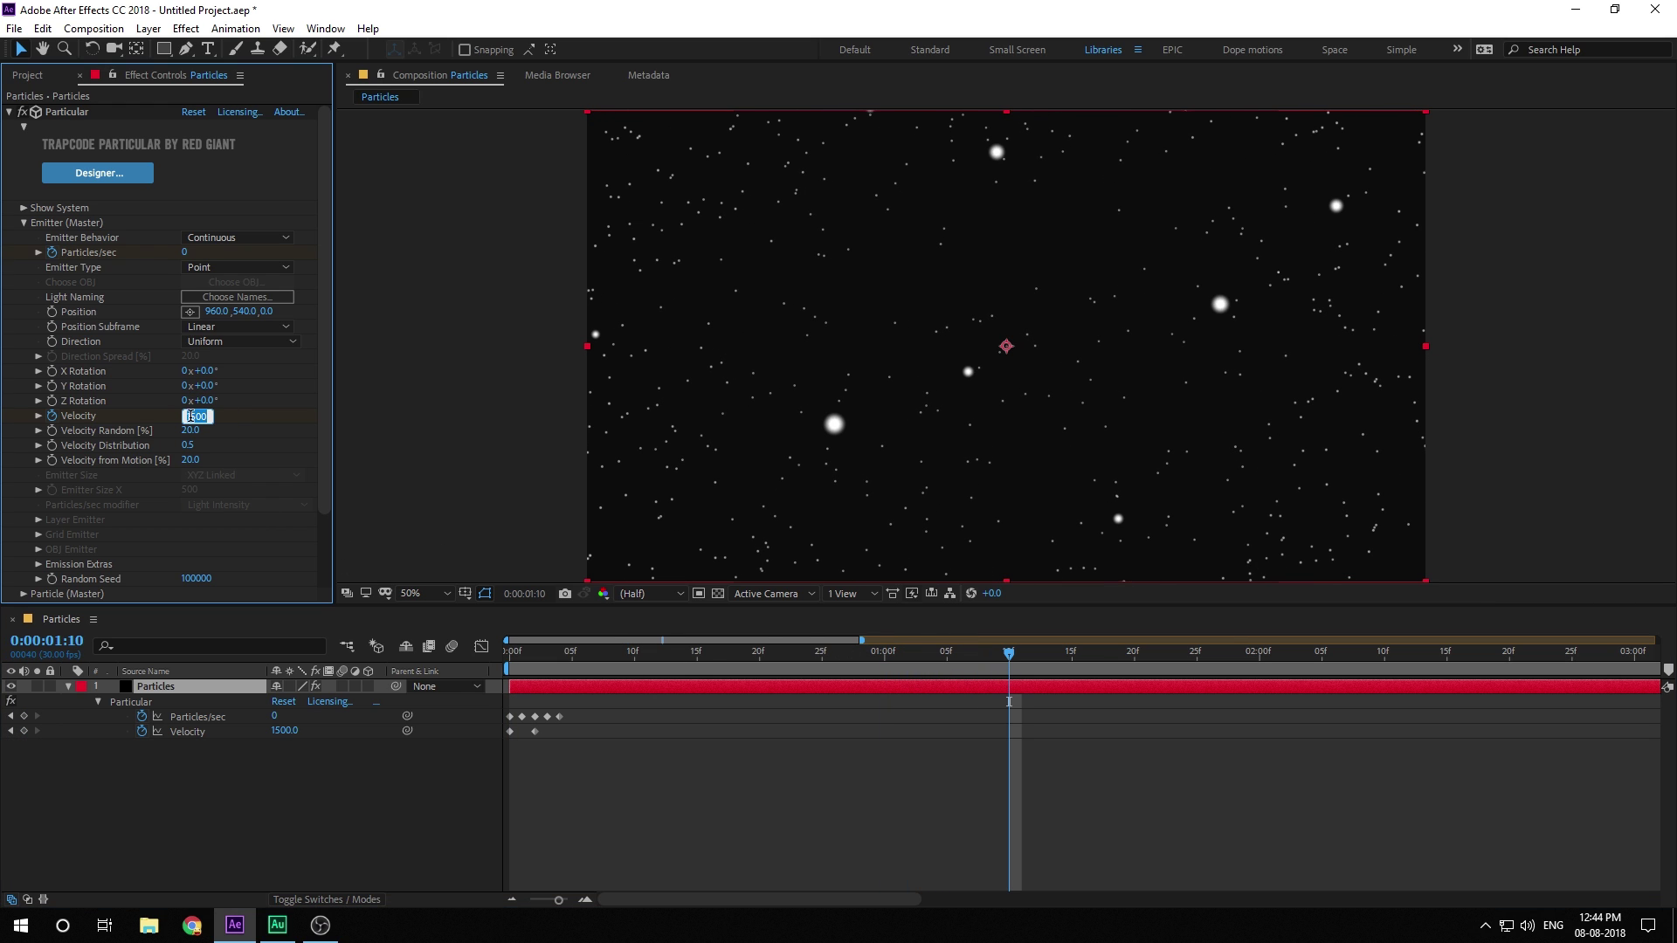
text(300)
key(Return)
drag(526, 650, 773, 682)
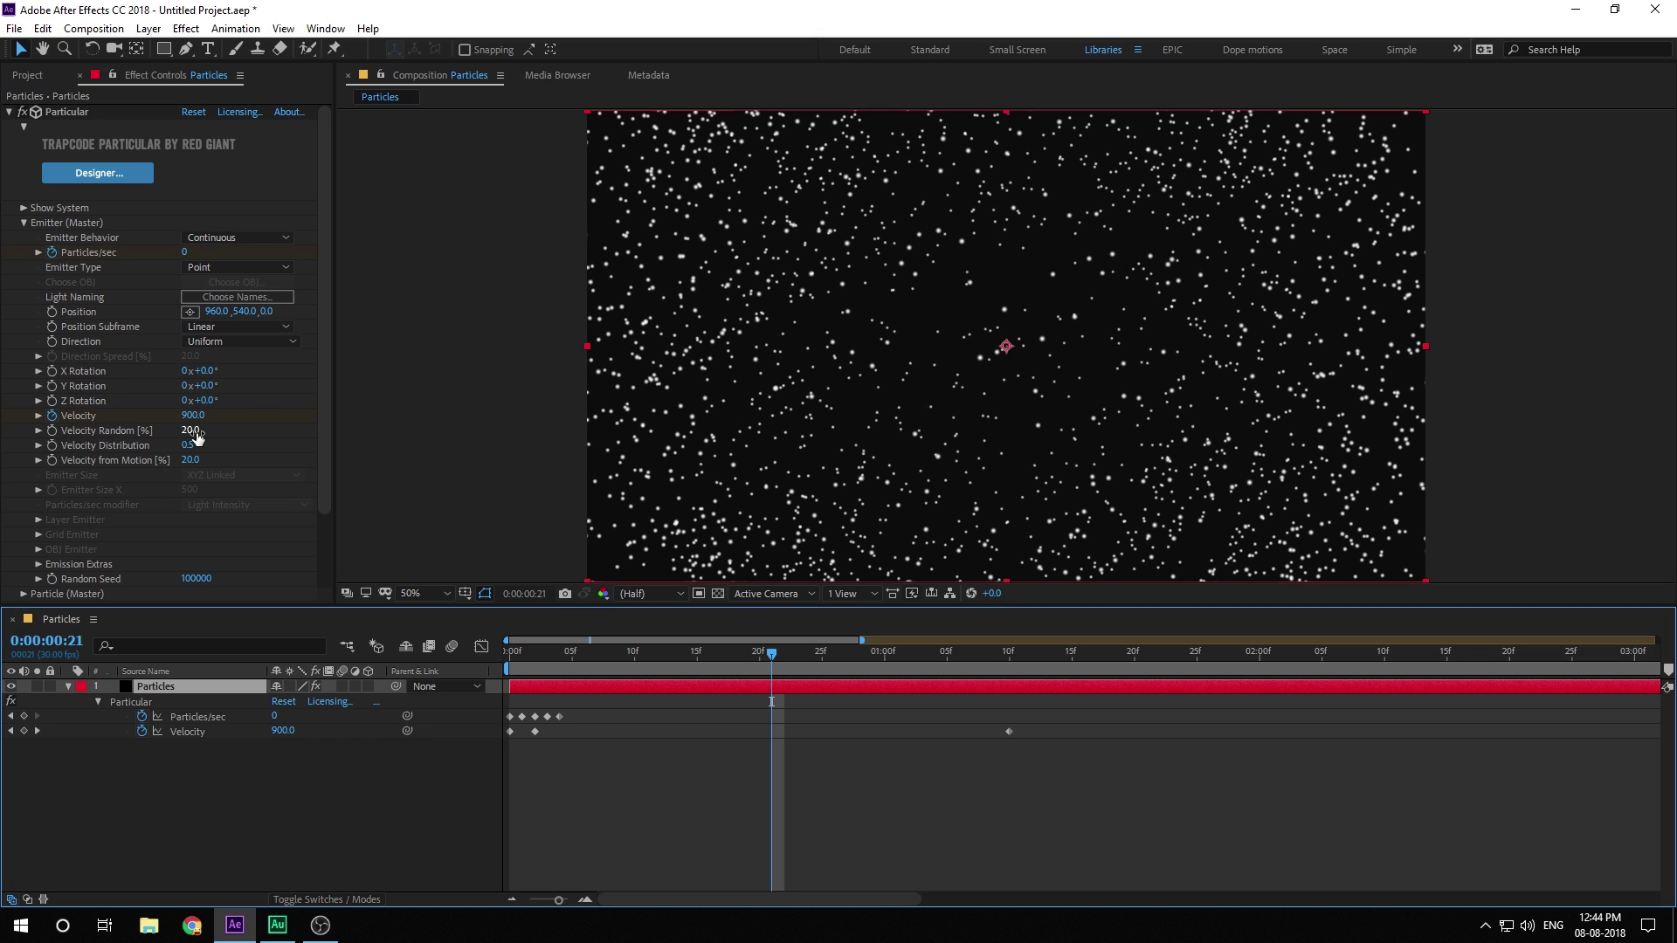
- Set the emitter's Velocity Random to 30% and Velocity Distribution to 5
click(192, 431)
text(30)
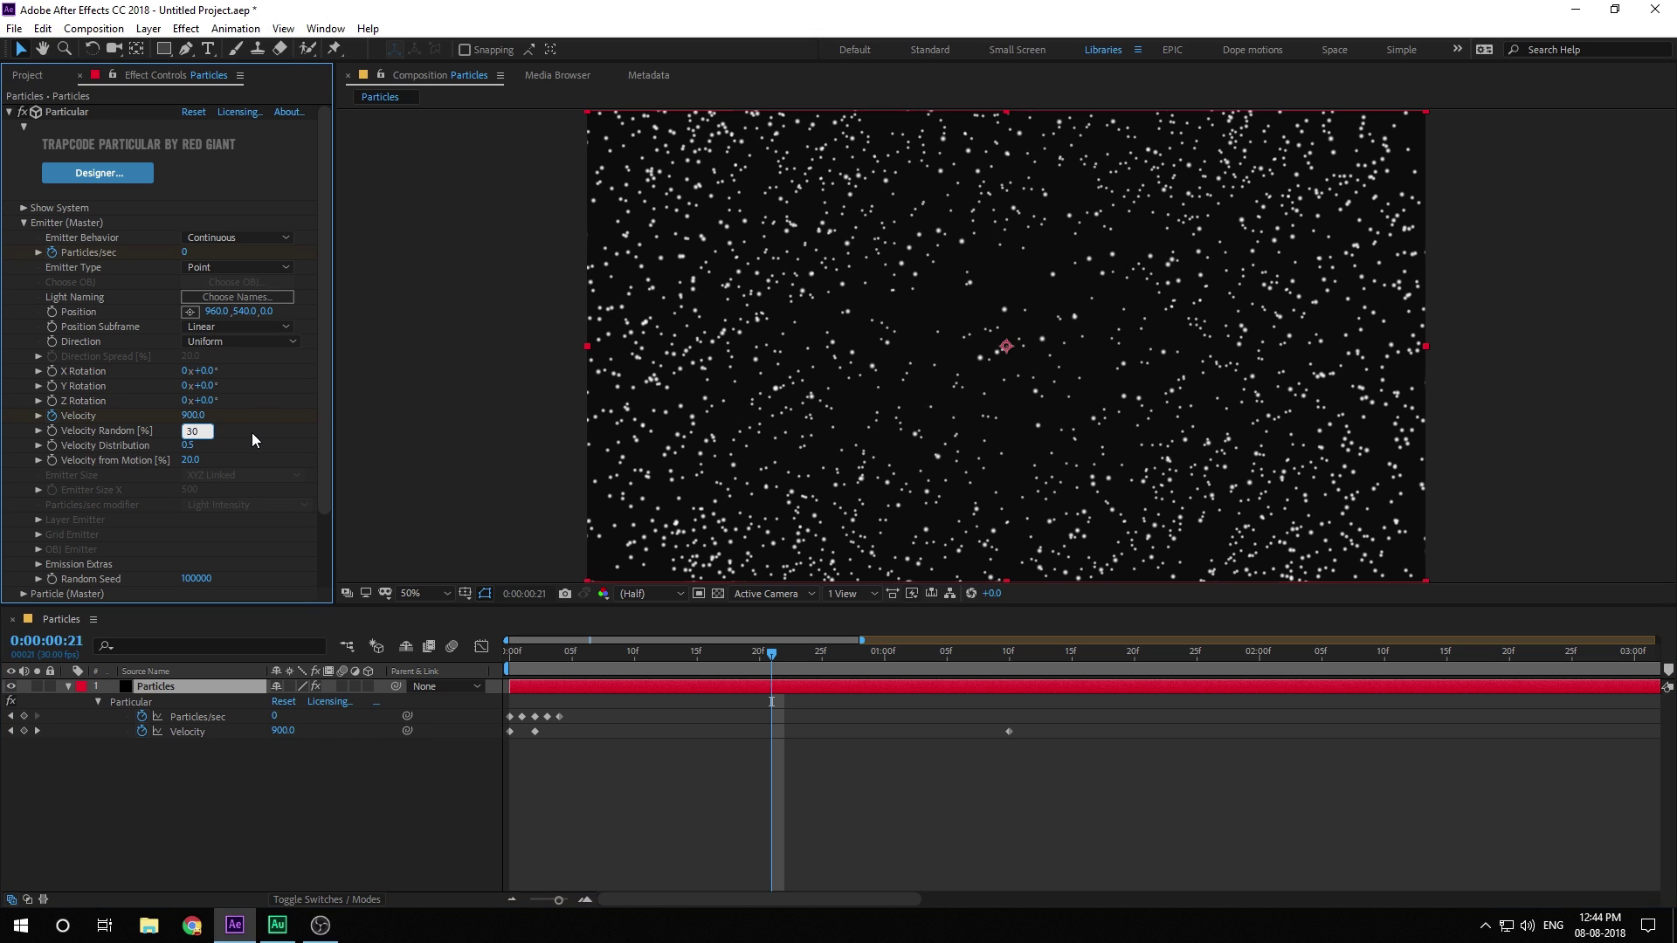
key(Return)
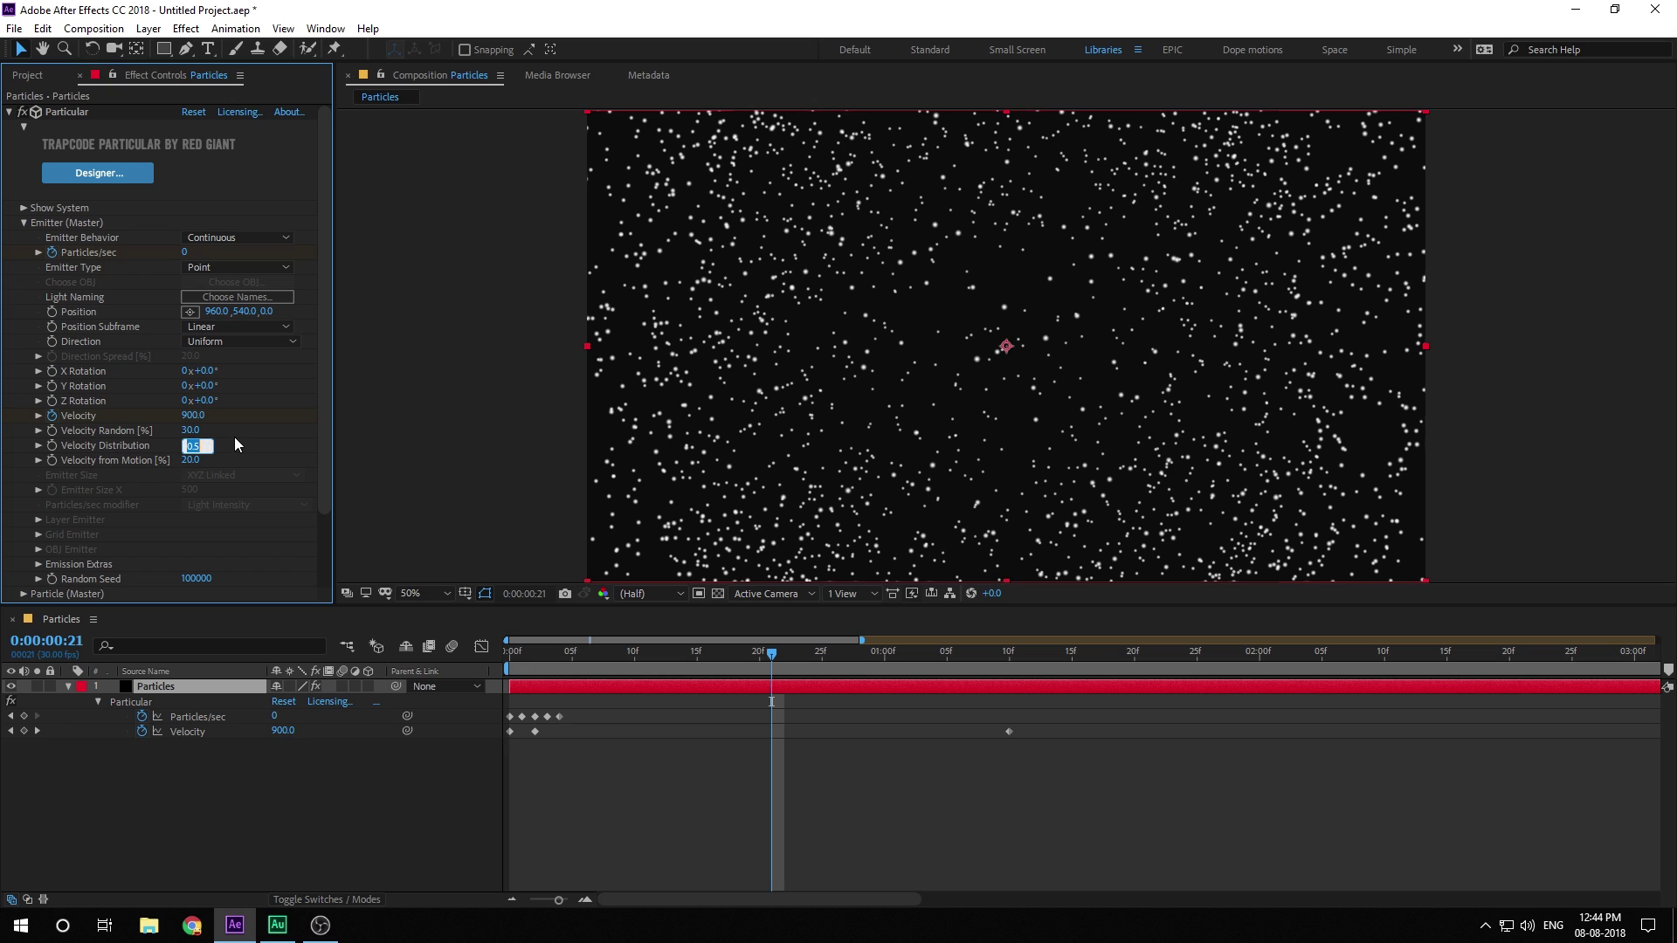
text(5)
key(Return)
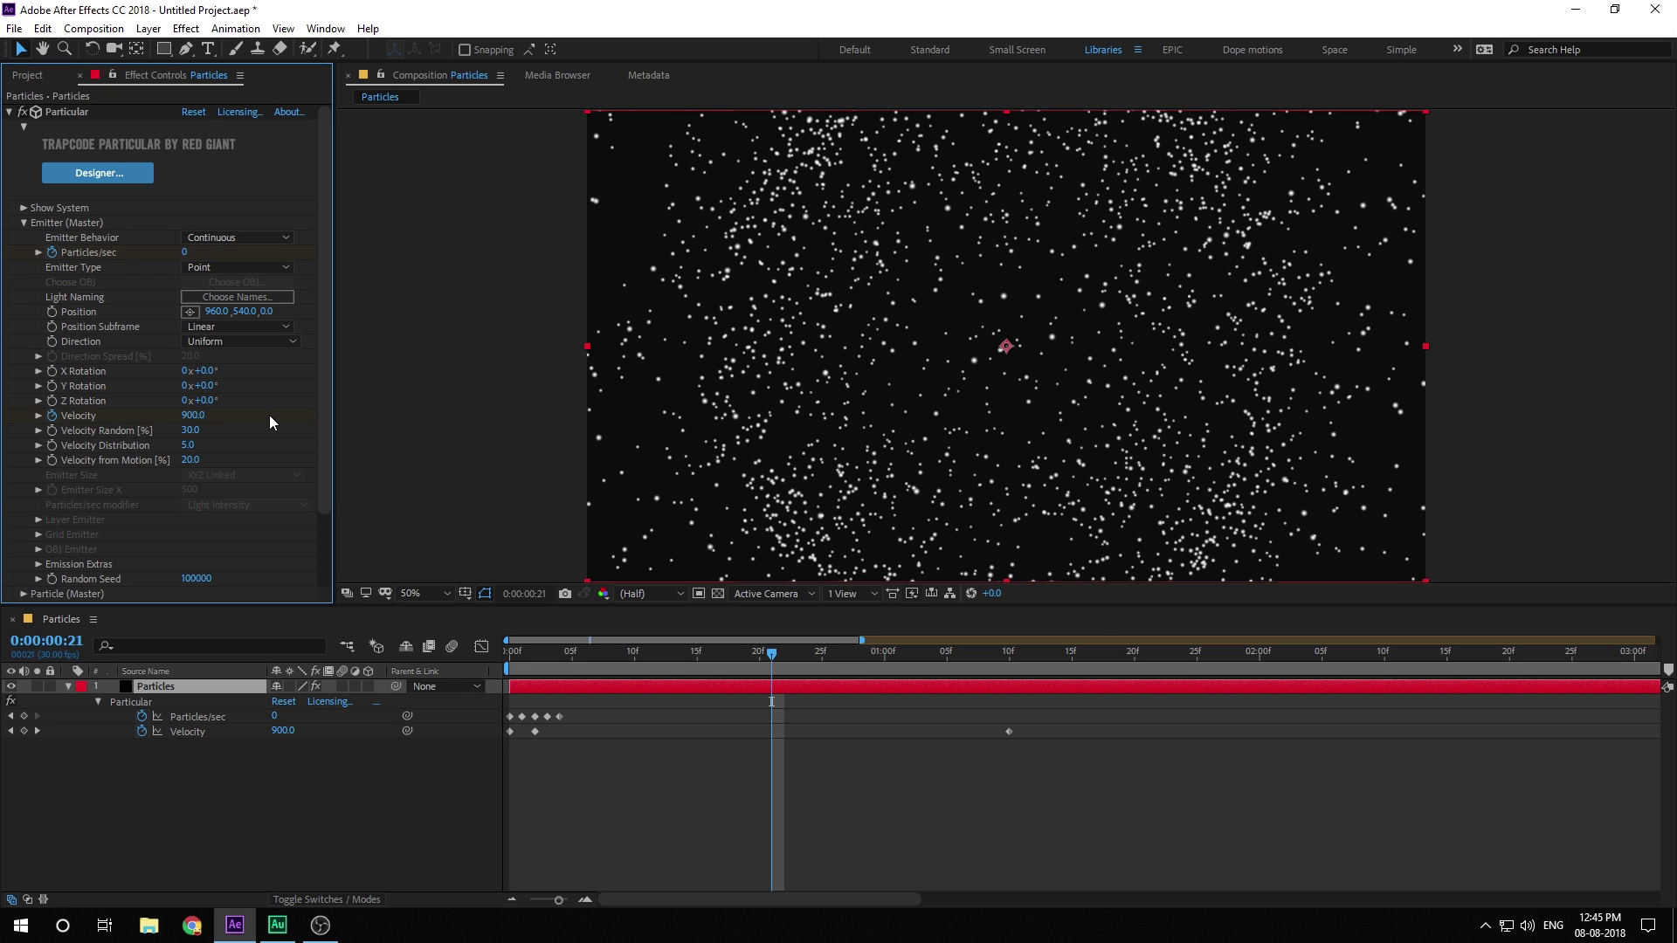
- Set the emitter's Velocity from Motion to 25% and check the burst up to frame 14
click(192, 460)
text(25)
key(Return)
drag(544, 655, 684, 663)
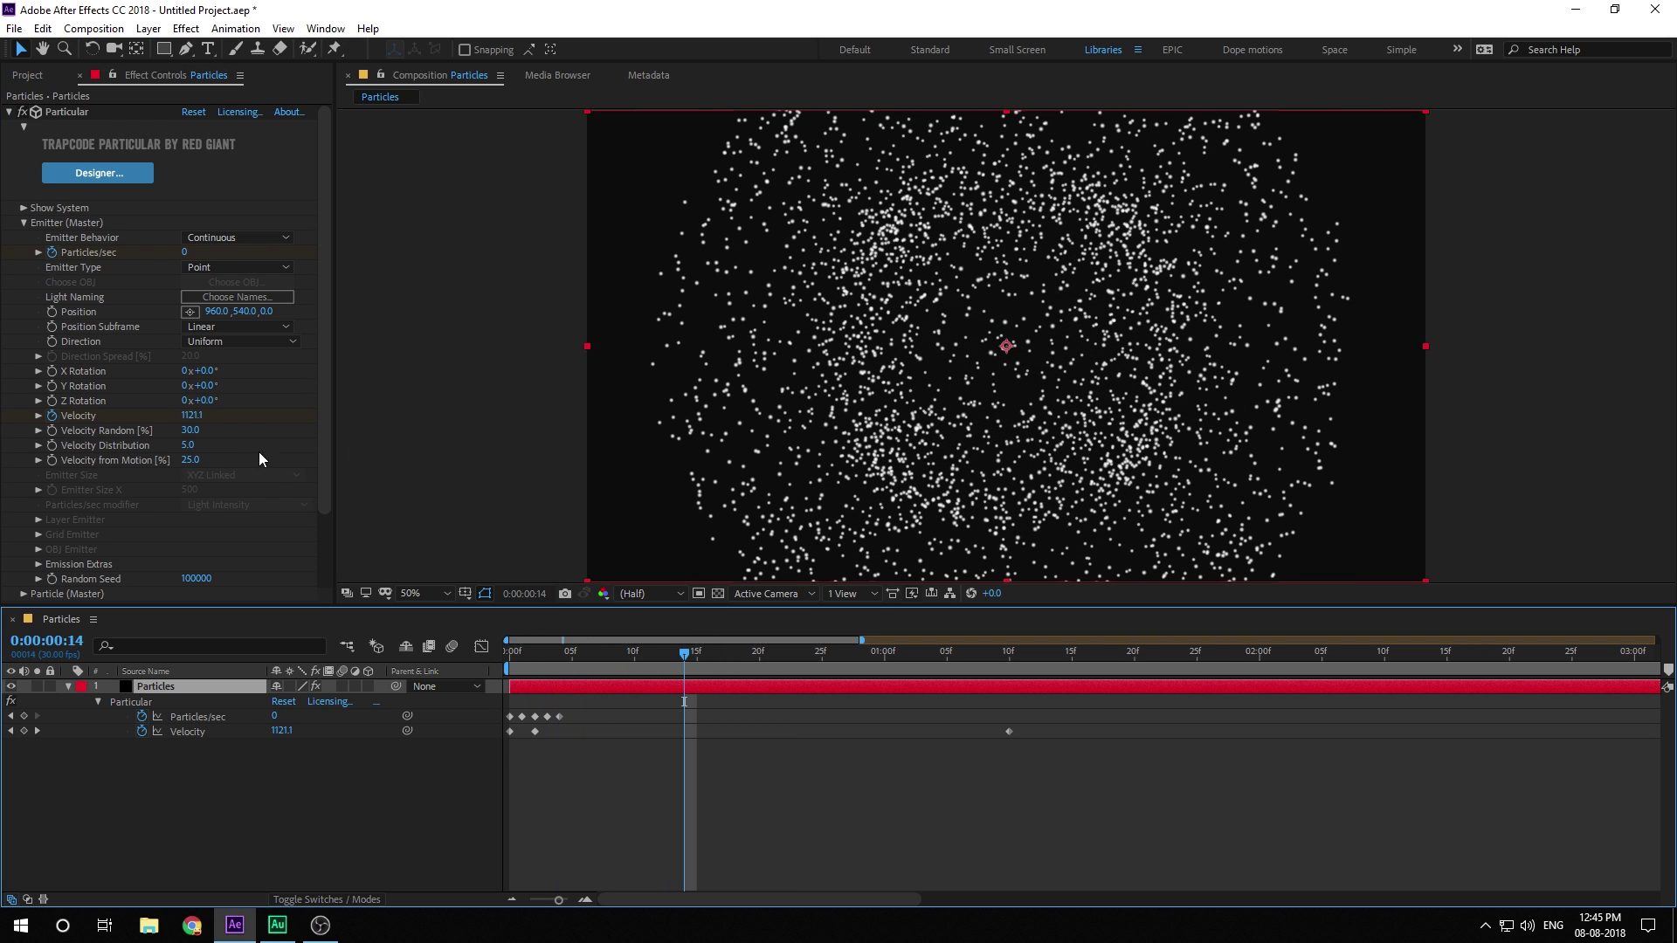
scroll(285, 407, down, 2)
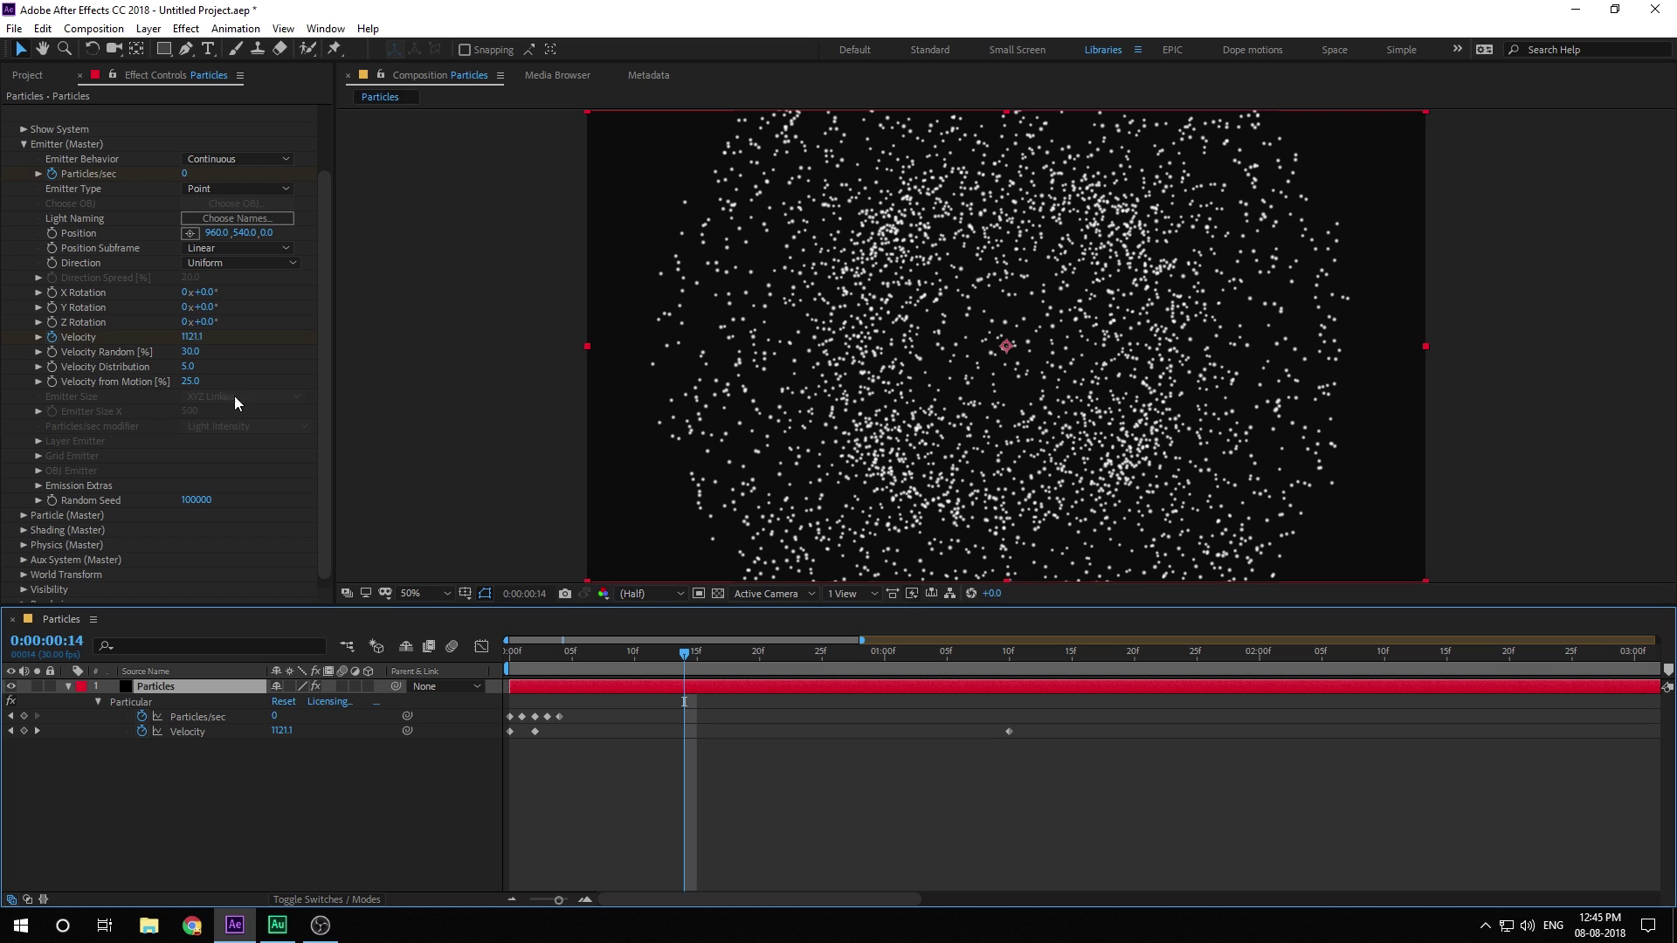
scroll(271, 401, up, 2)
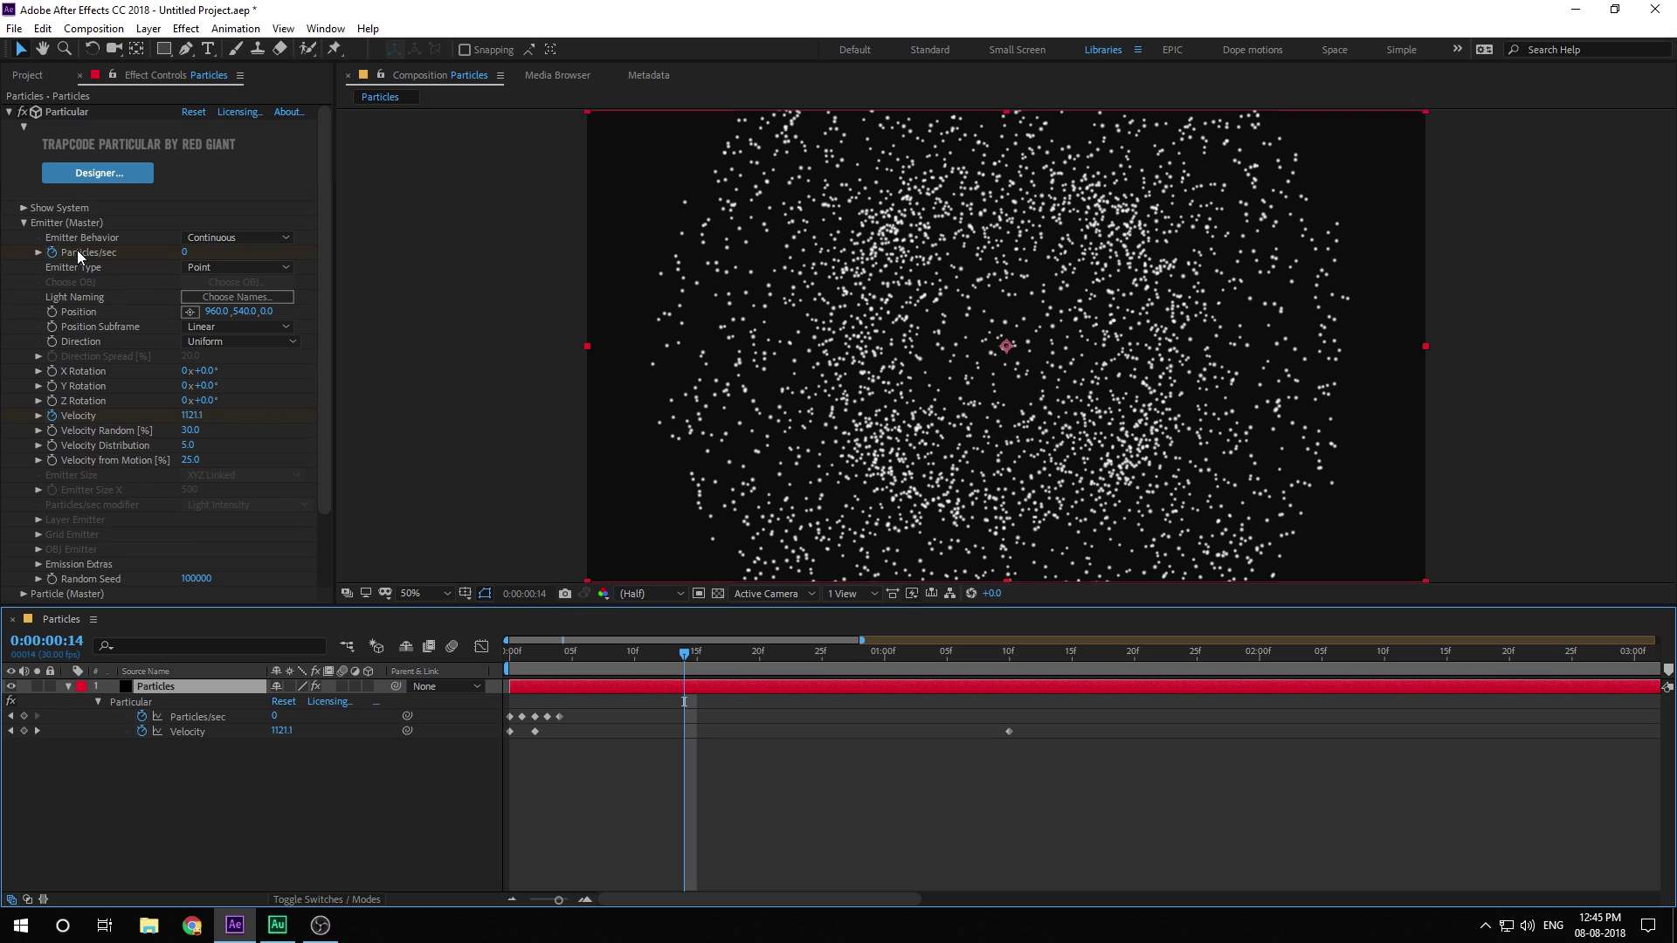
- Collapse the Emitter (Master) settings and set the particle Life to 2 seconds under Particle (Master)
click(24, 222)
click(23, 238)
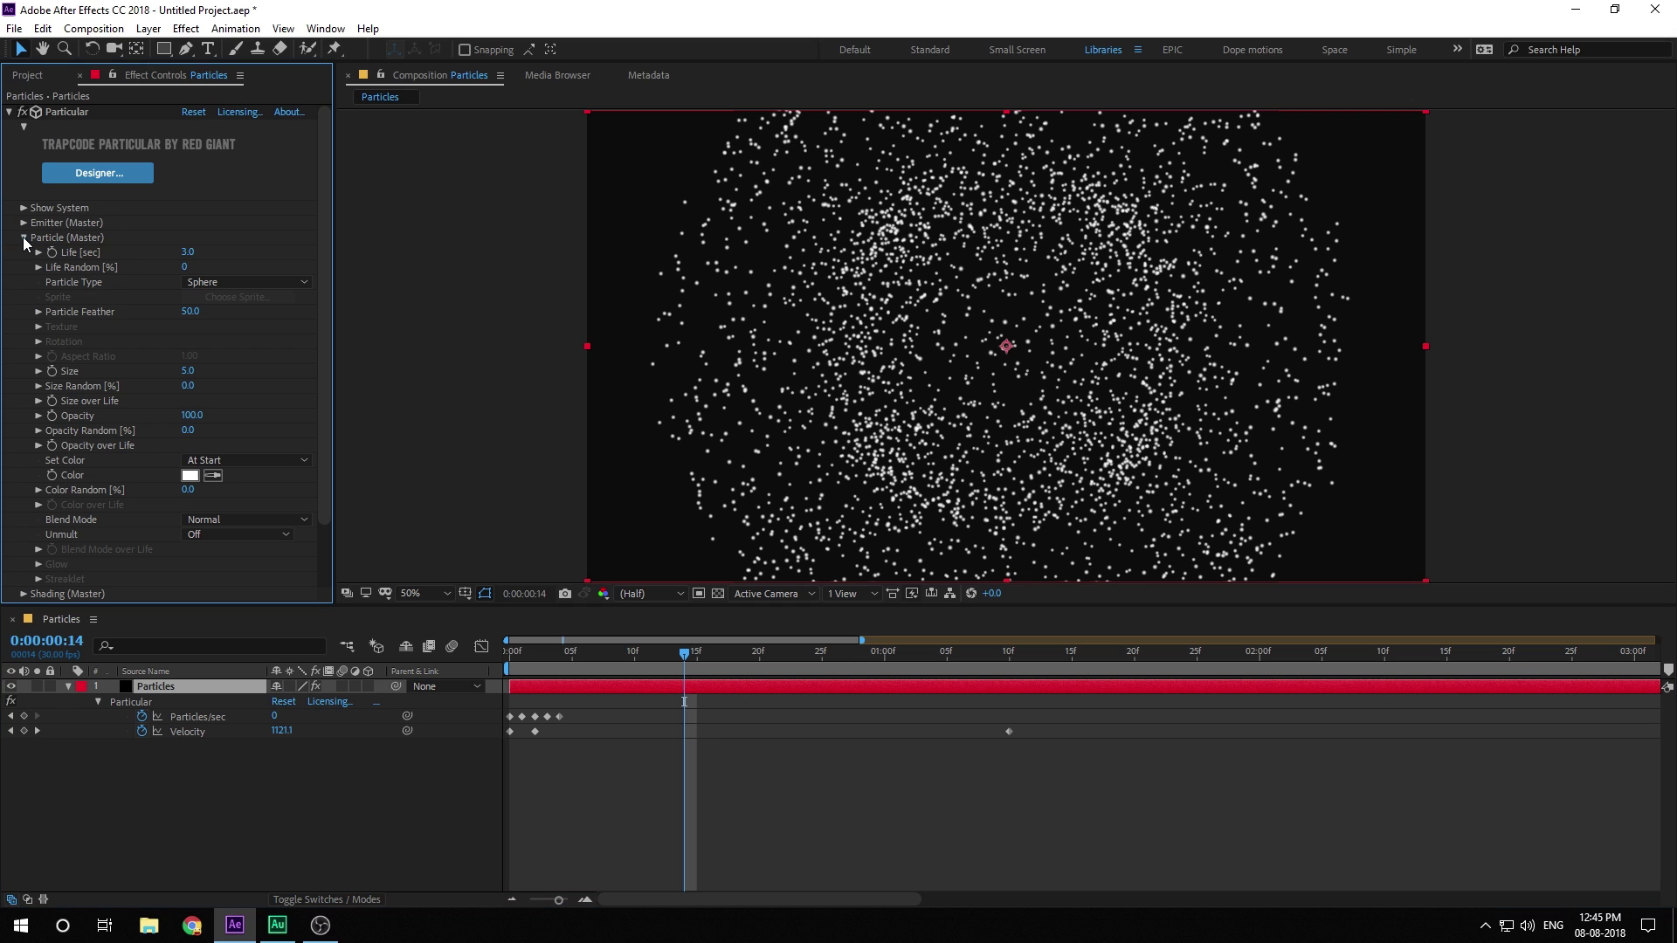
click(185, 252)
text(2)
key(Return)
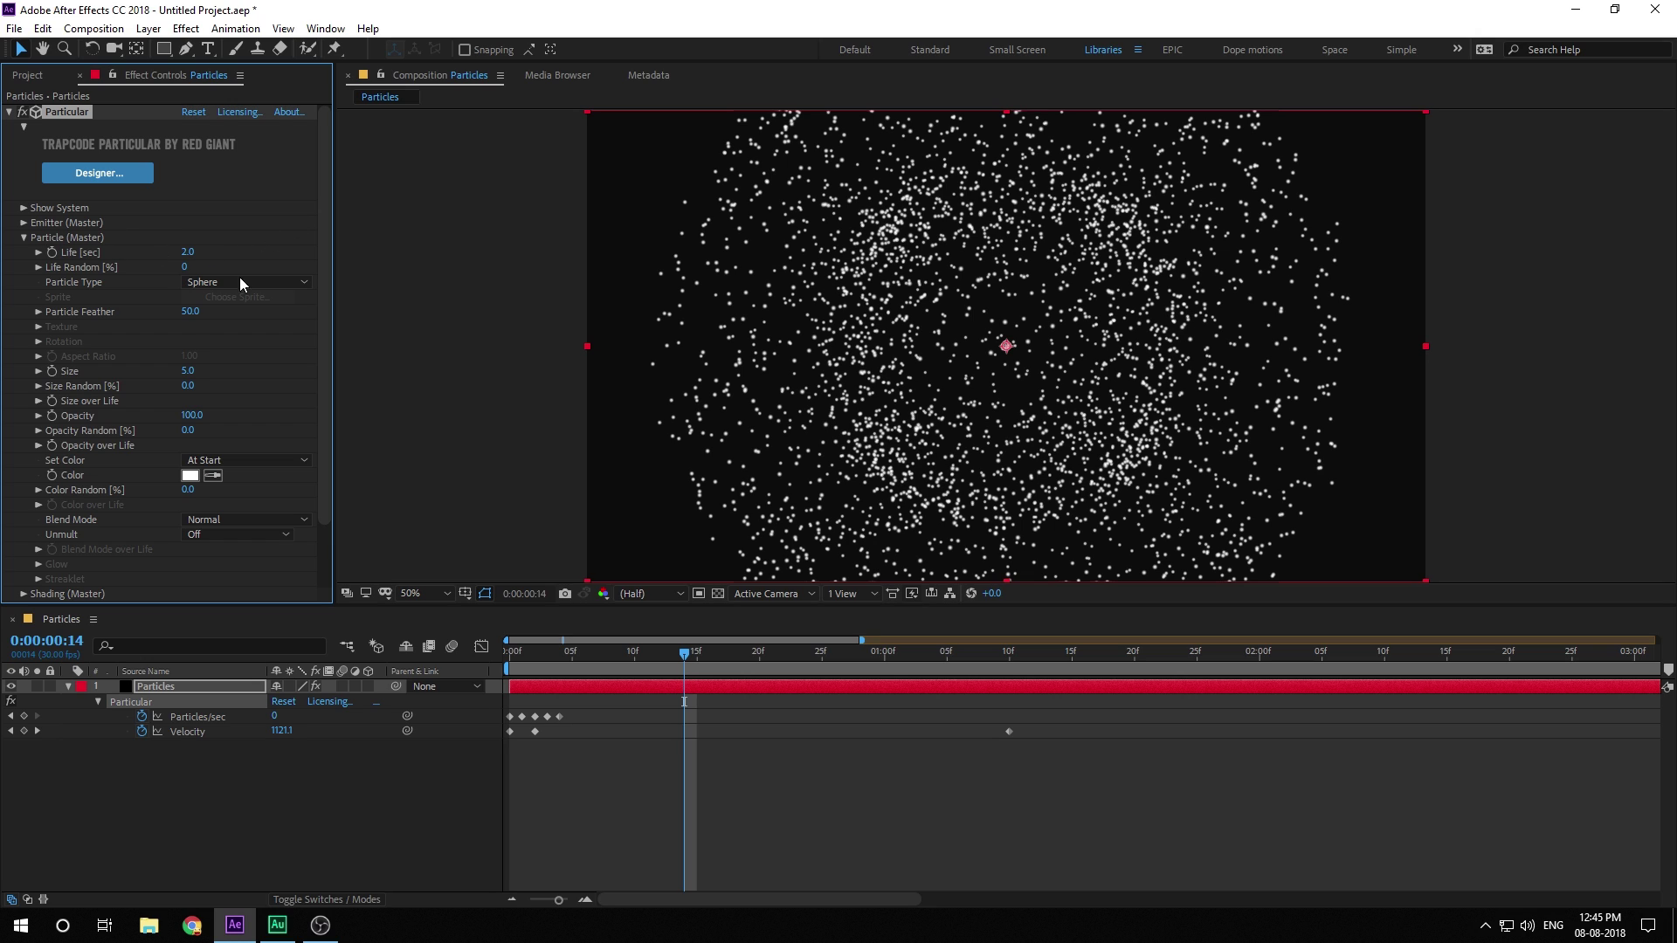
- Set Particle Feather to 70, particle Size to 3 and Size Random to 100%
click(188, 312)
key(Return)
click(185, 371)
text(3)
key(Return)
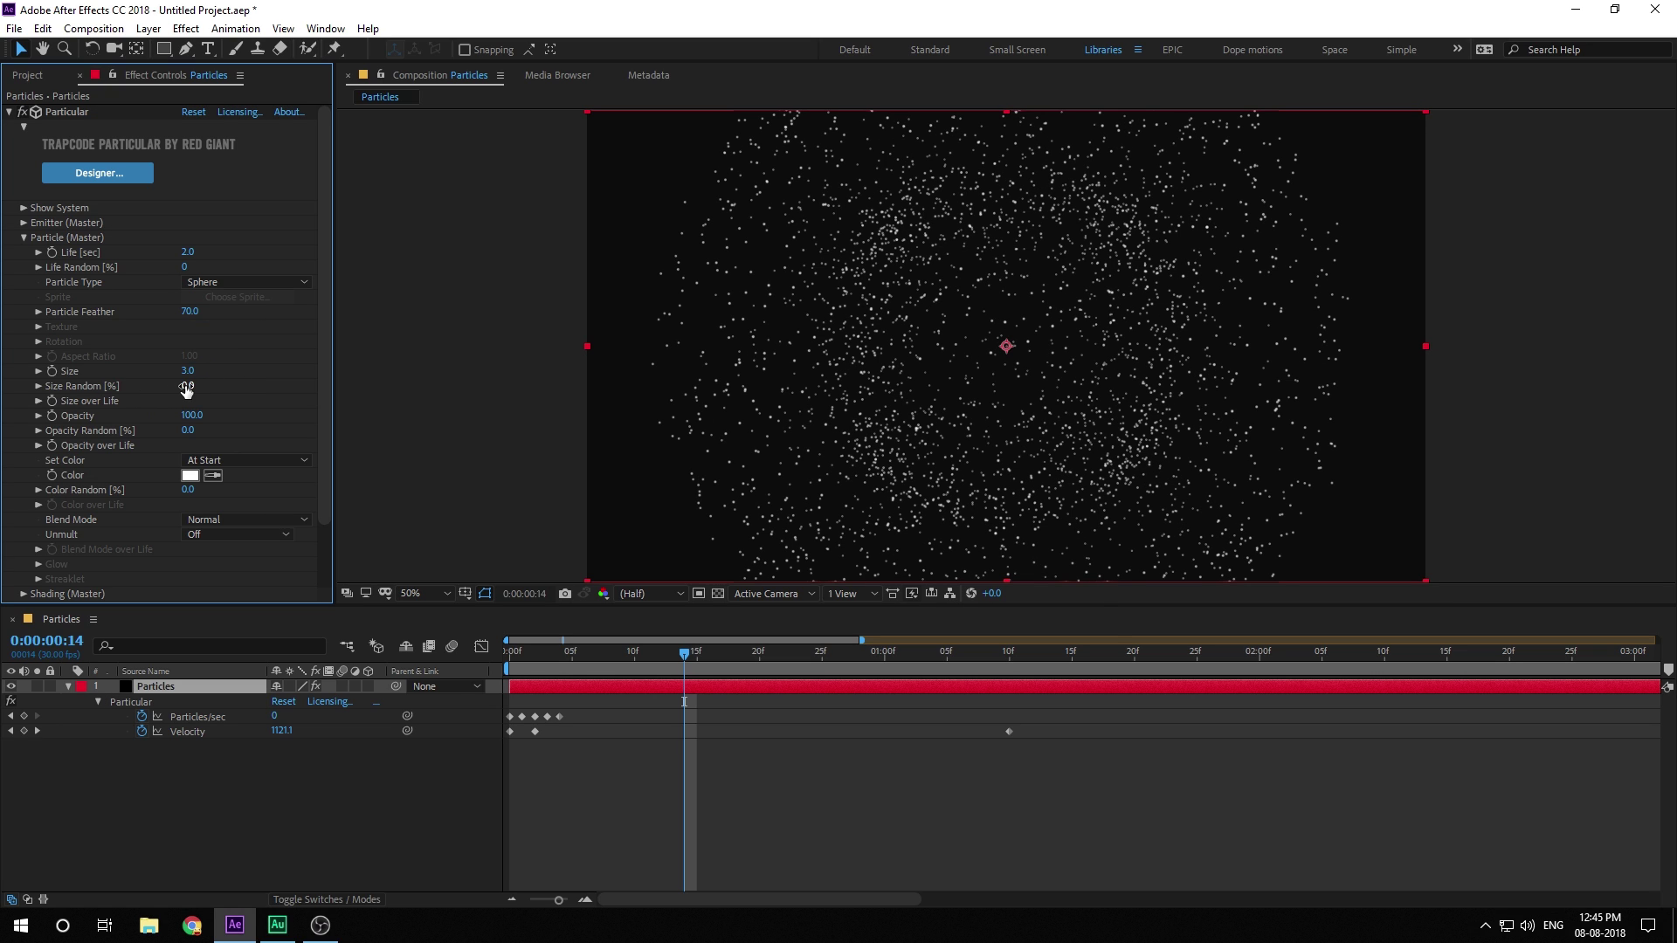
drag(186, 391, 353, 392)
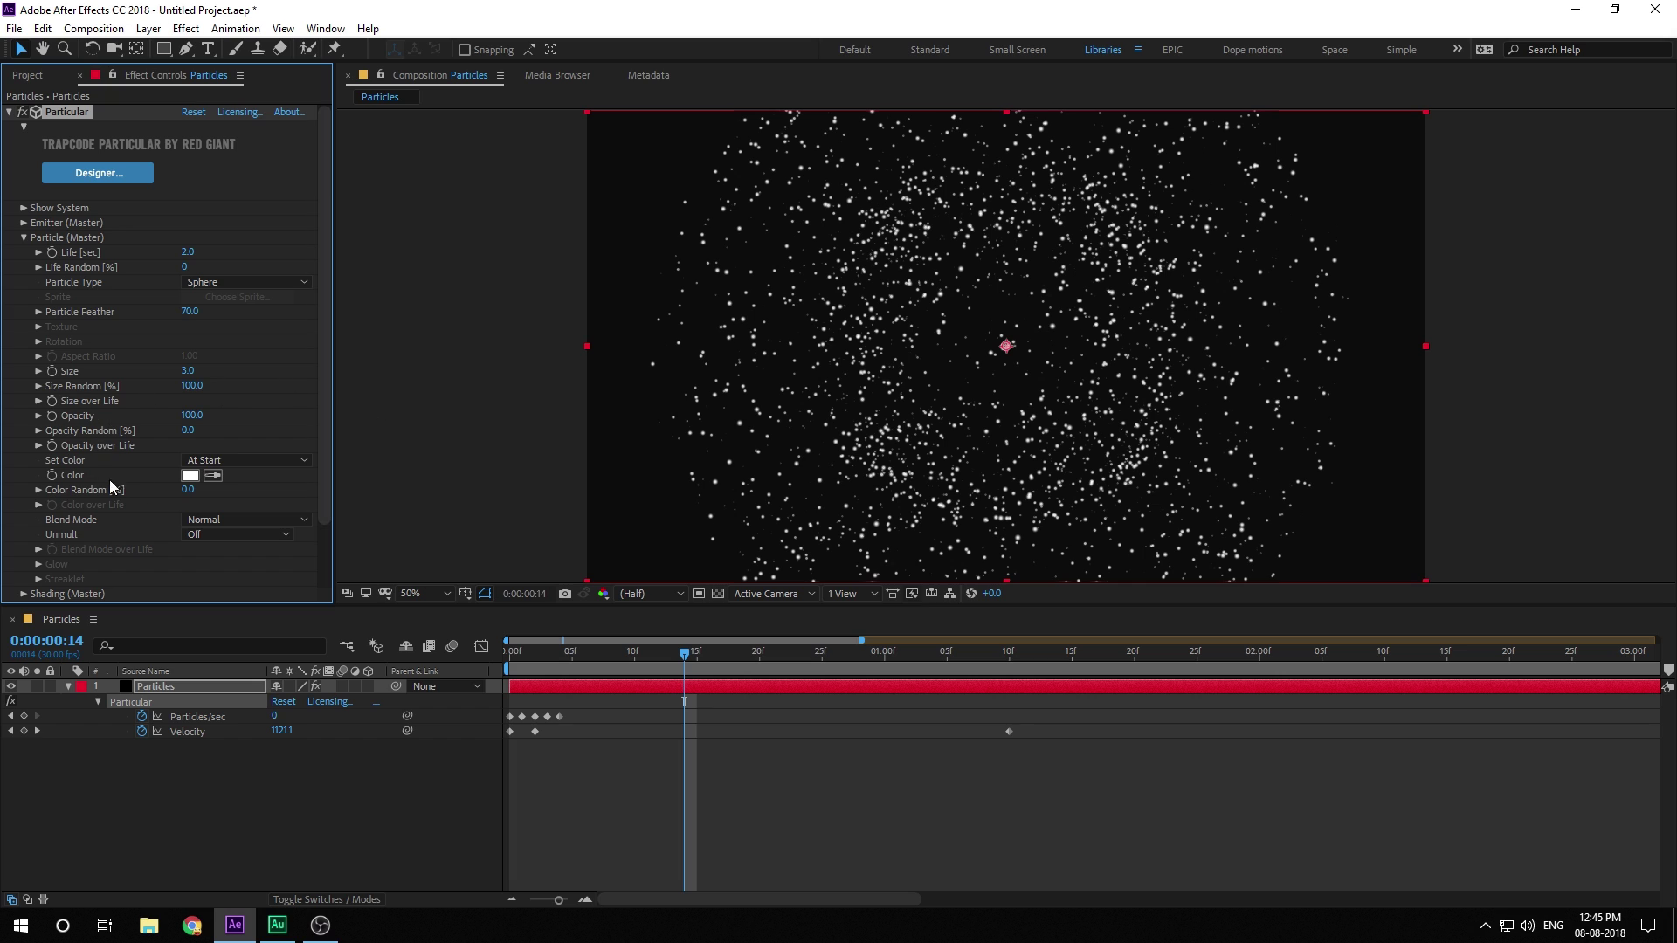
- Draw a Size over Life curve that rises from zero to a peak before mid-life and tapers off towards the end
click(38, 401)
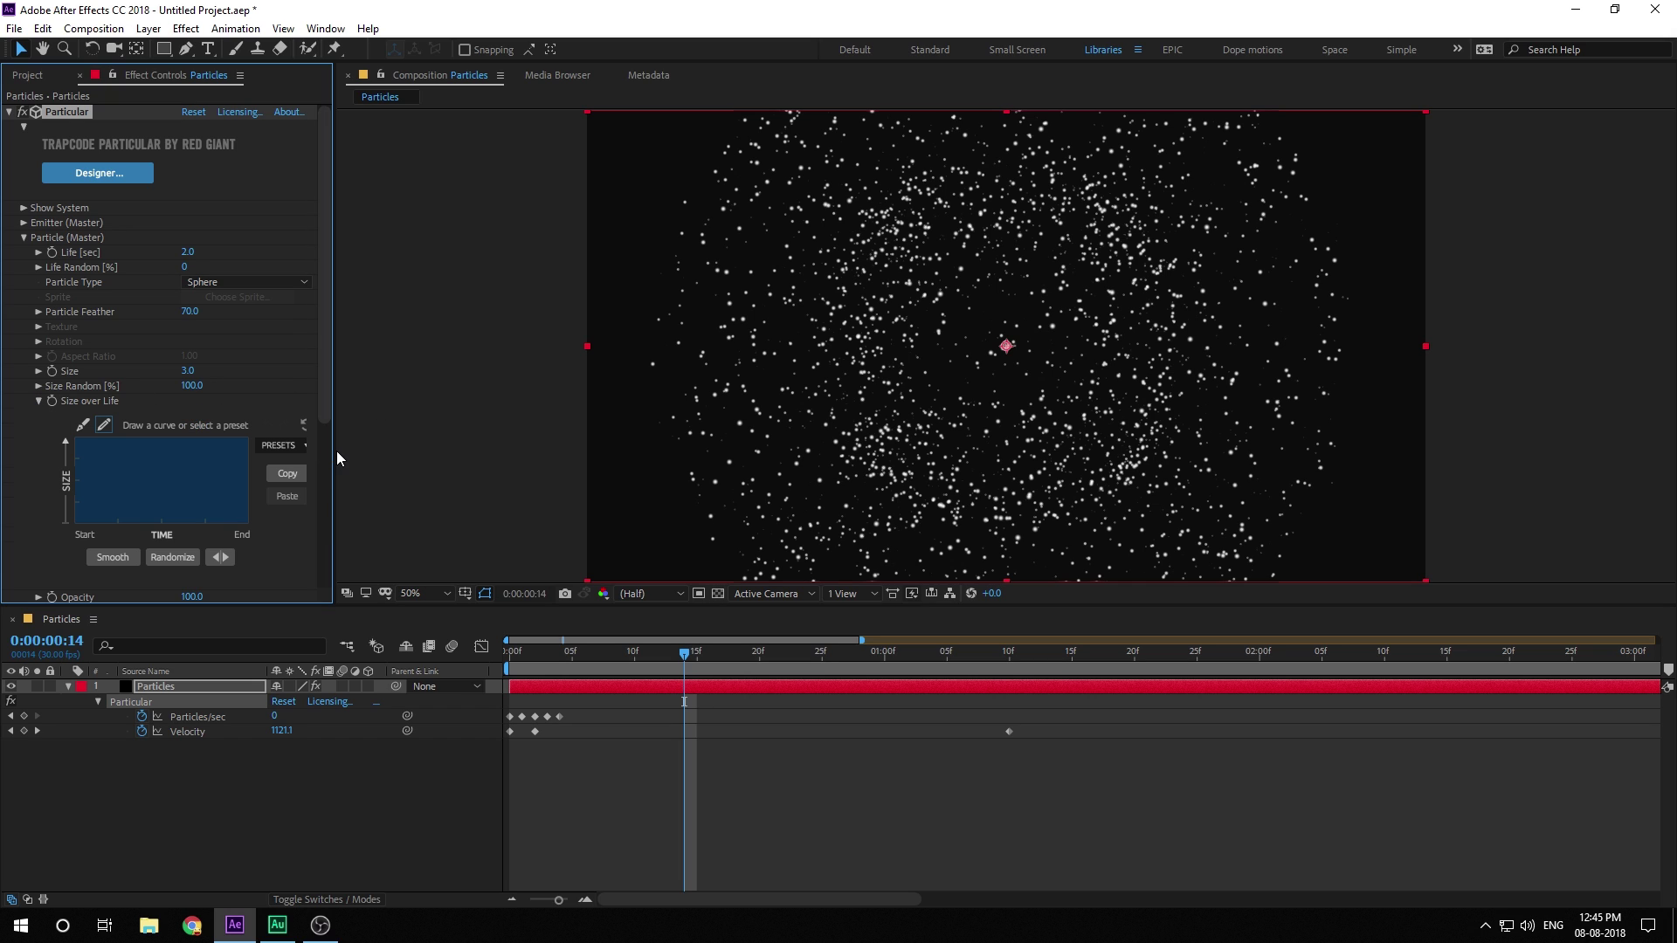
drag(334, 450, 416, 454)
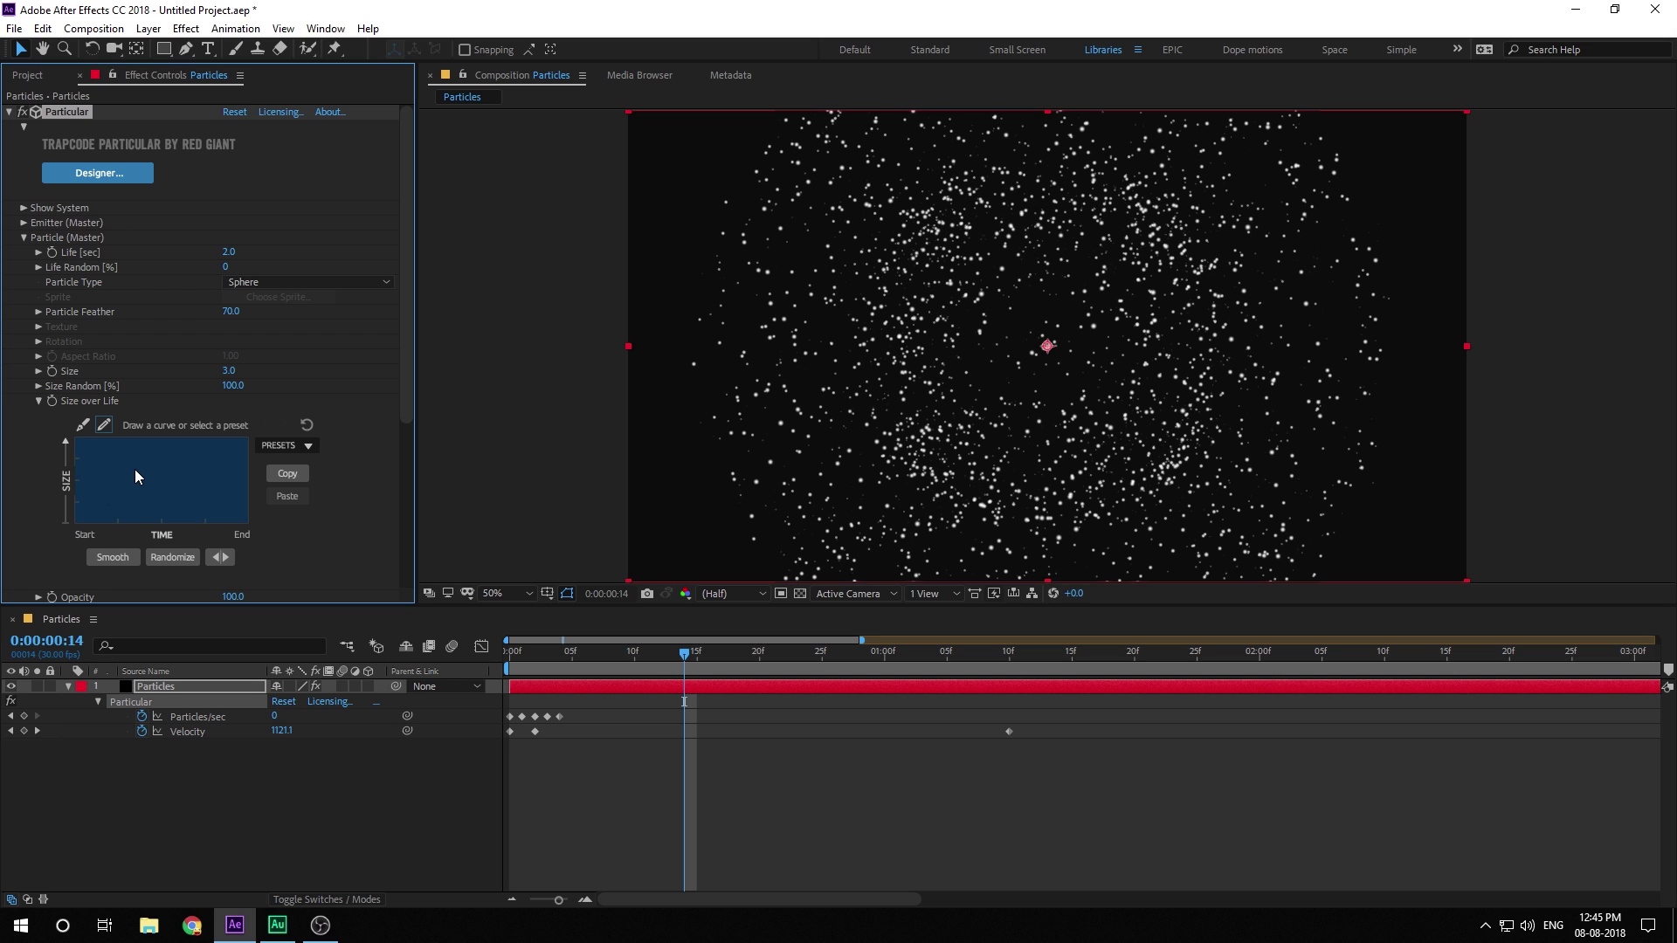
mouse_move(111, 486)
mouse_down()
mouse_move(150, 459)
mouse_move(178, 494)
mouse_move(250, 522)
mouse_up()
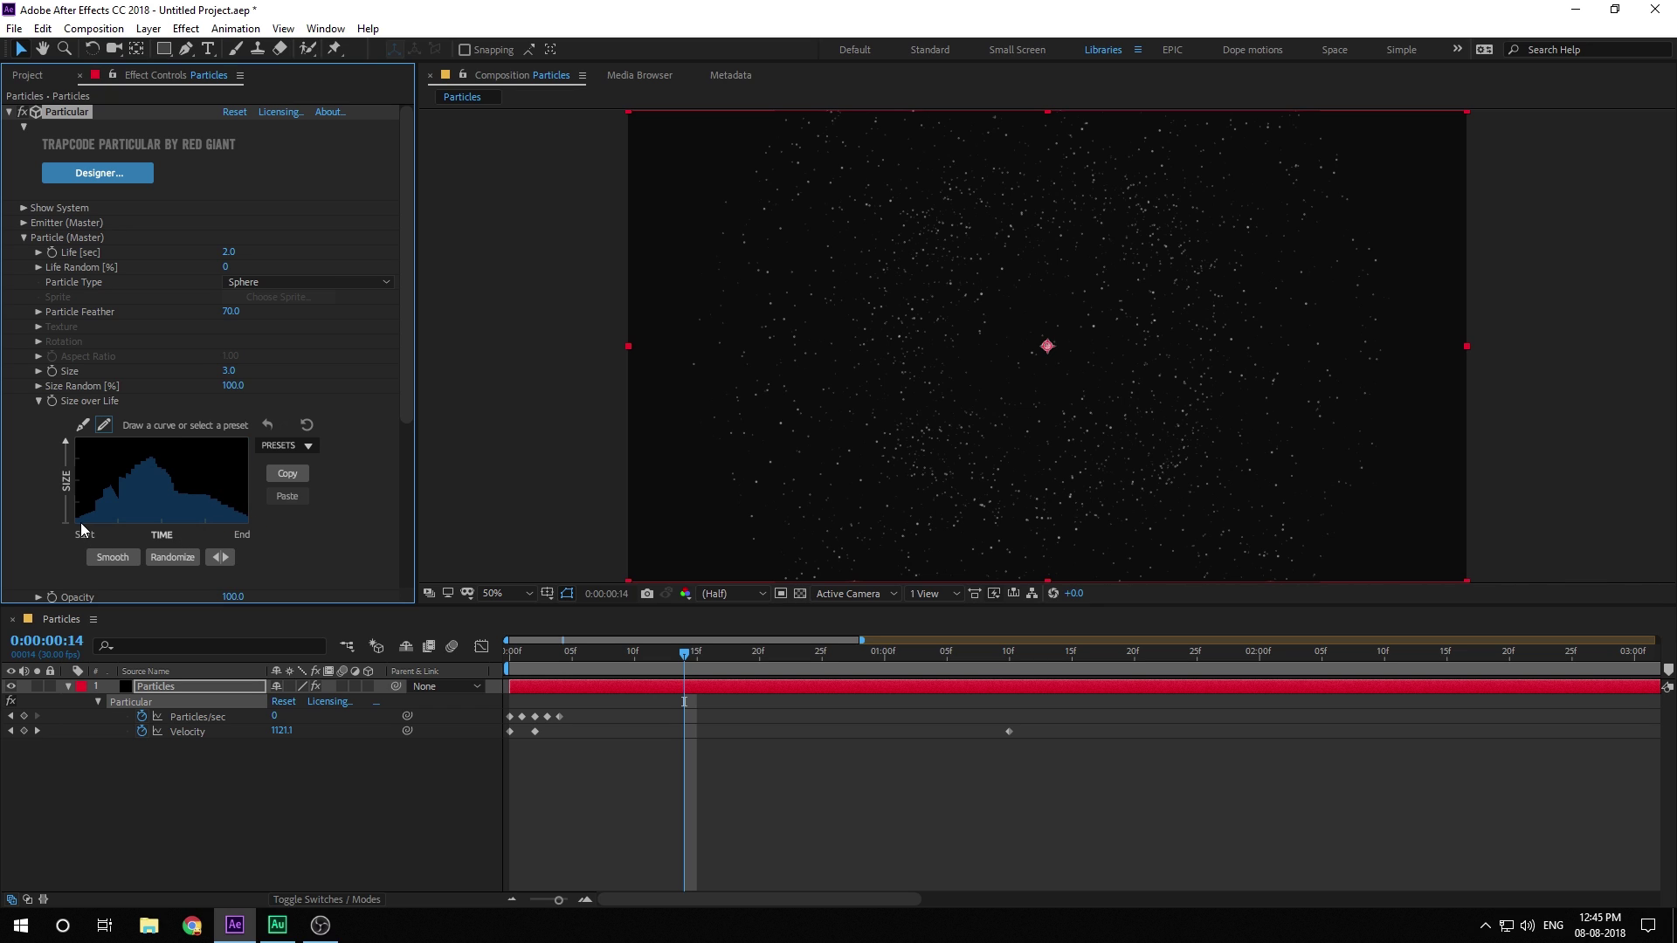
drag(92, 515, 115, 493)
drag(102, 511, 66, 527)
drag(132, 483, 250, 529)
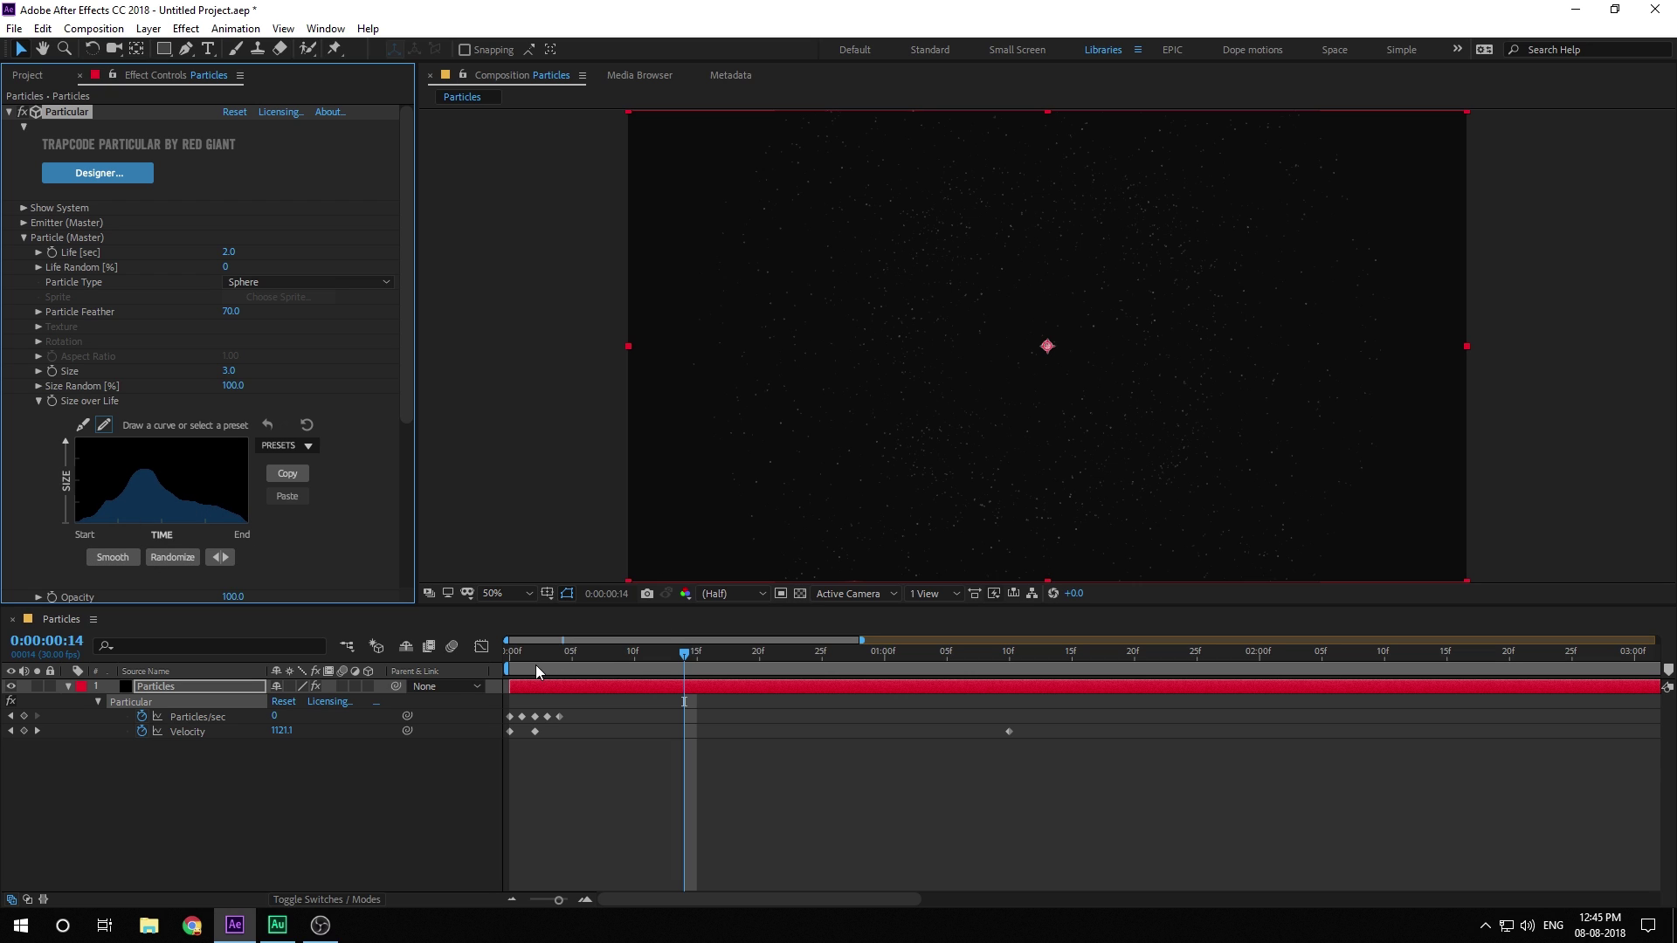
- Check the burst up to 0:00:01:10 and touch up the tail of the Size over Life curve towards zero
drag(535, 662, 1009, 683)
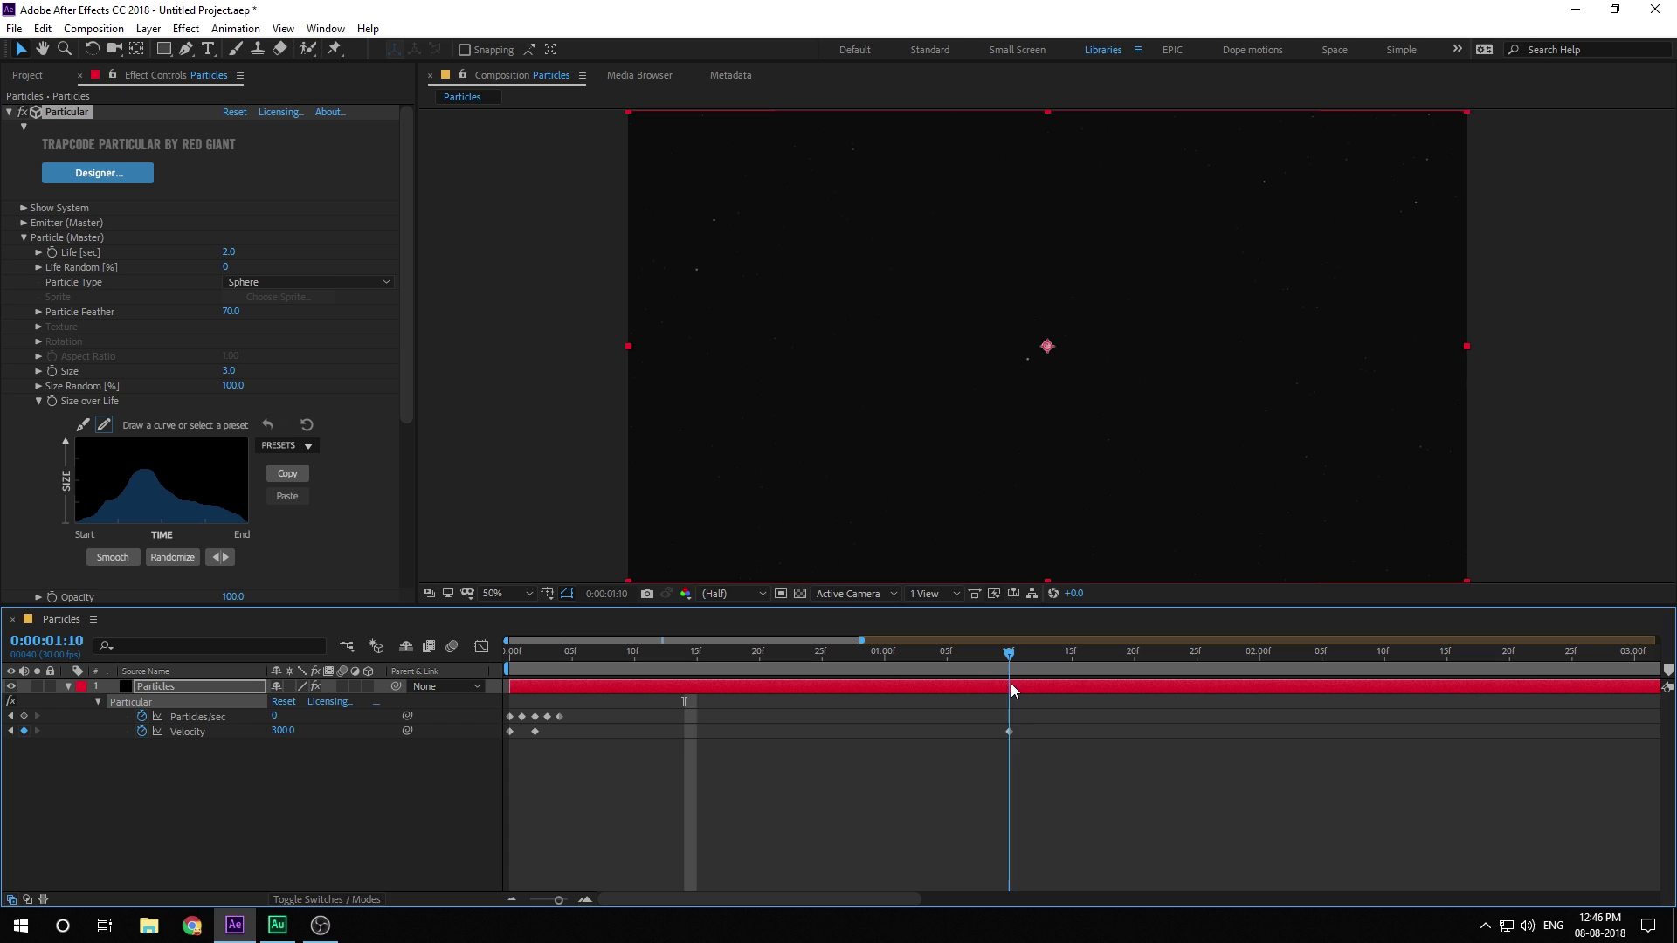
click(248, 520)
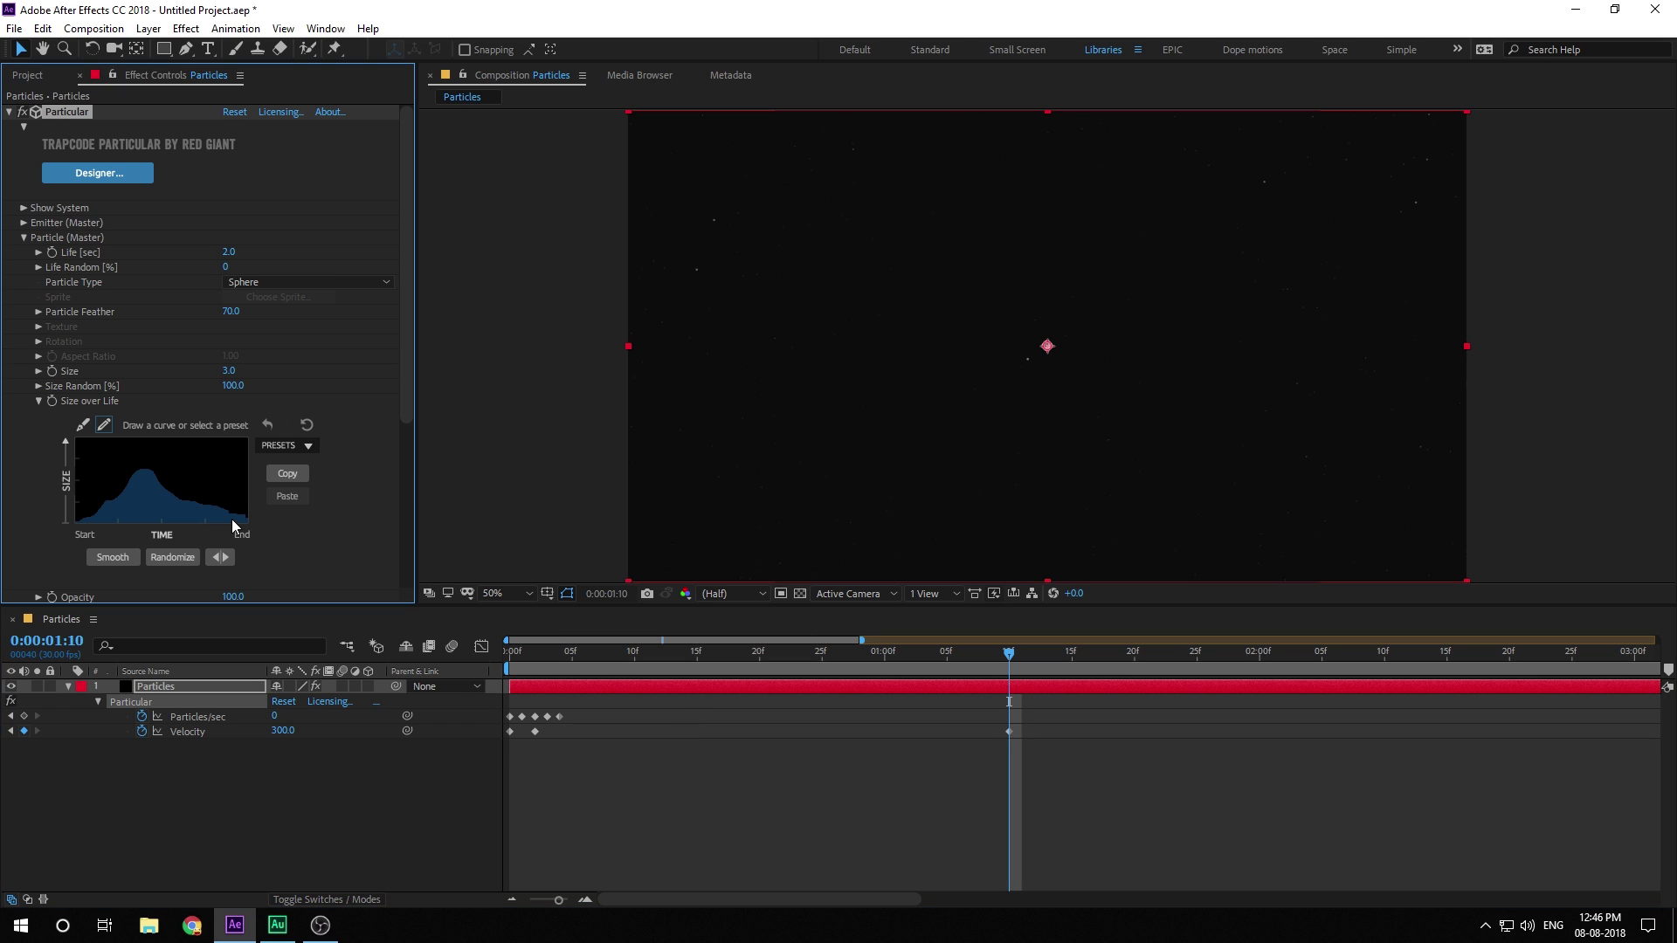
drag(222, 511, 236, 526)
click(39, 401)
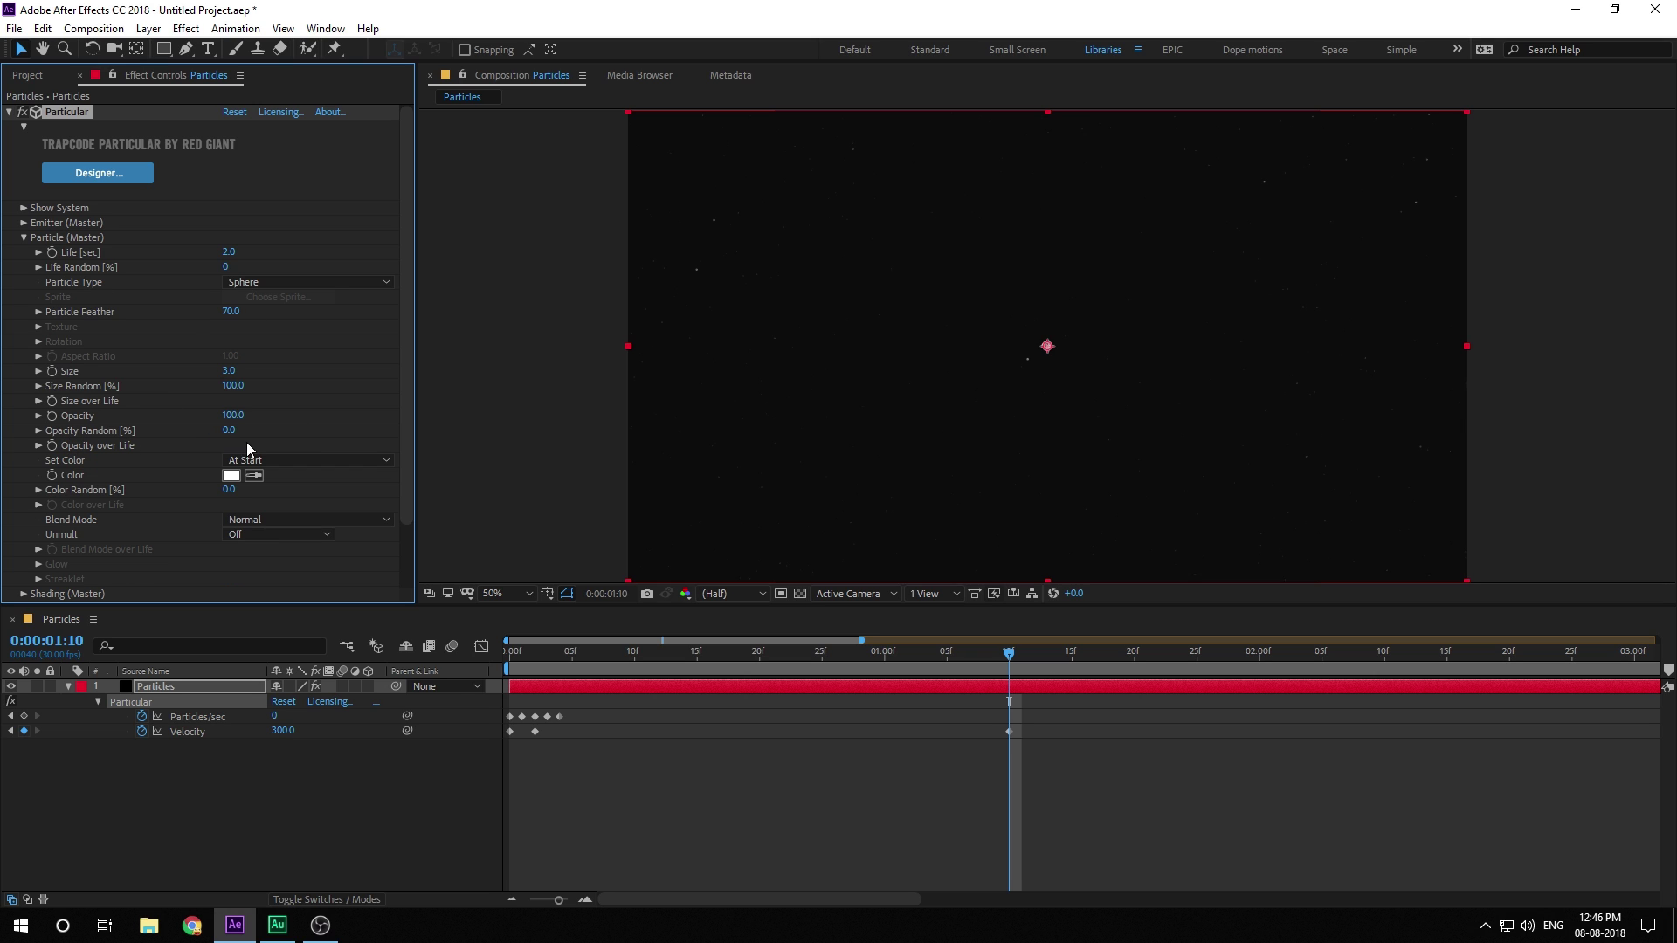
- Set Opacity Random to 100%, draw a smoothed bell-shaped Opacity over Life curve, and check the burst up to frame 19
drag(228, 432, 320, 439)
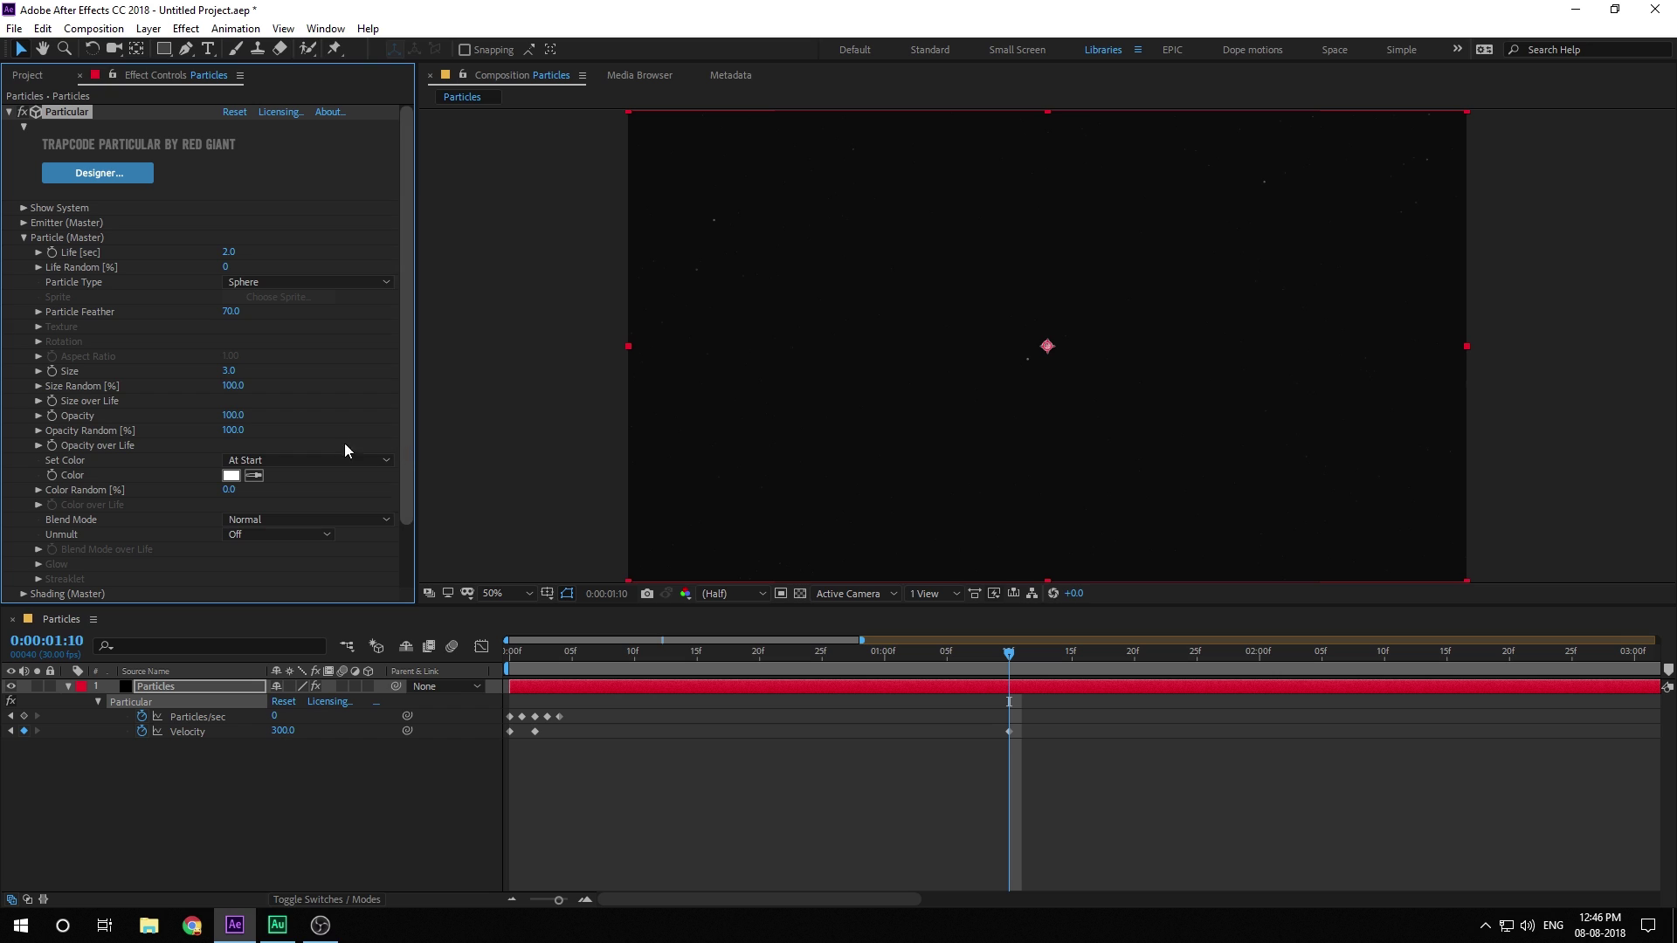
click(39, 445)
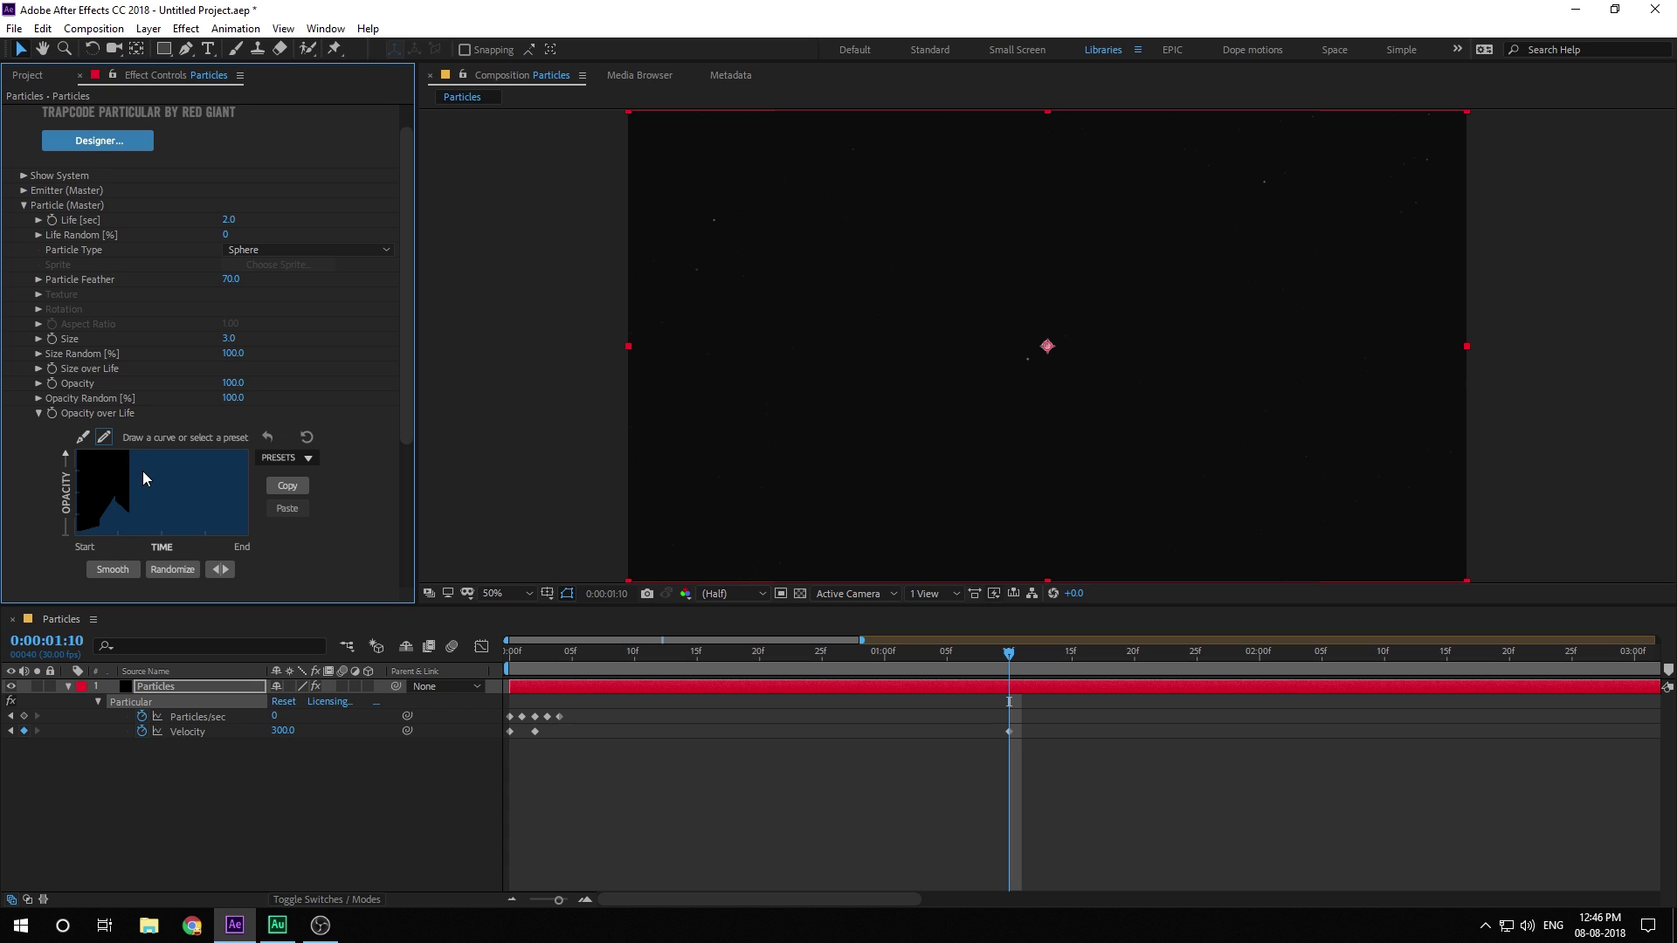
drag(220, 501, 265, 536)
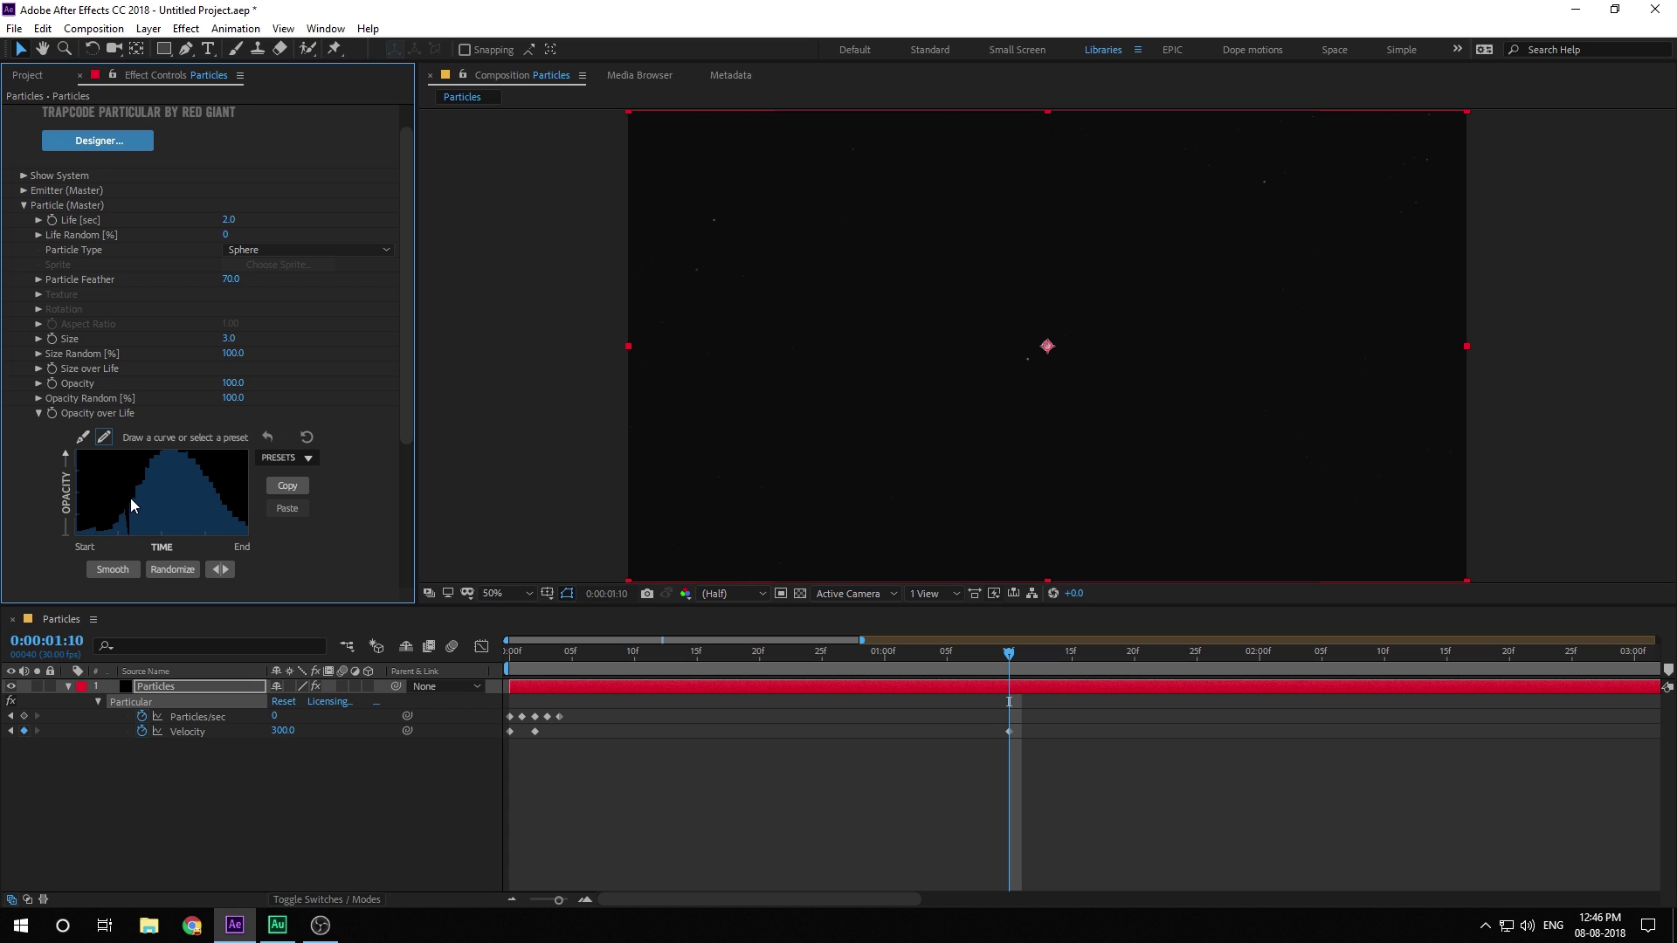
mouse_move(116, 523)
mouse_down()
mouse_move(82, 535)
mouse_move(146, 543)
mouse_up()
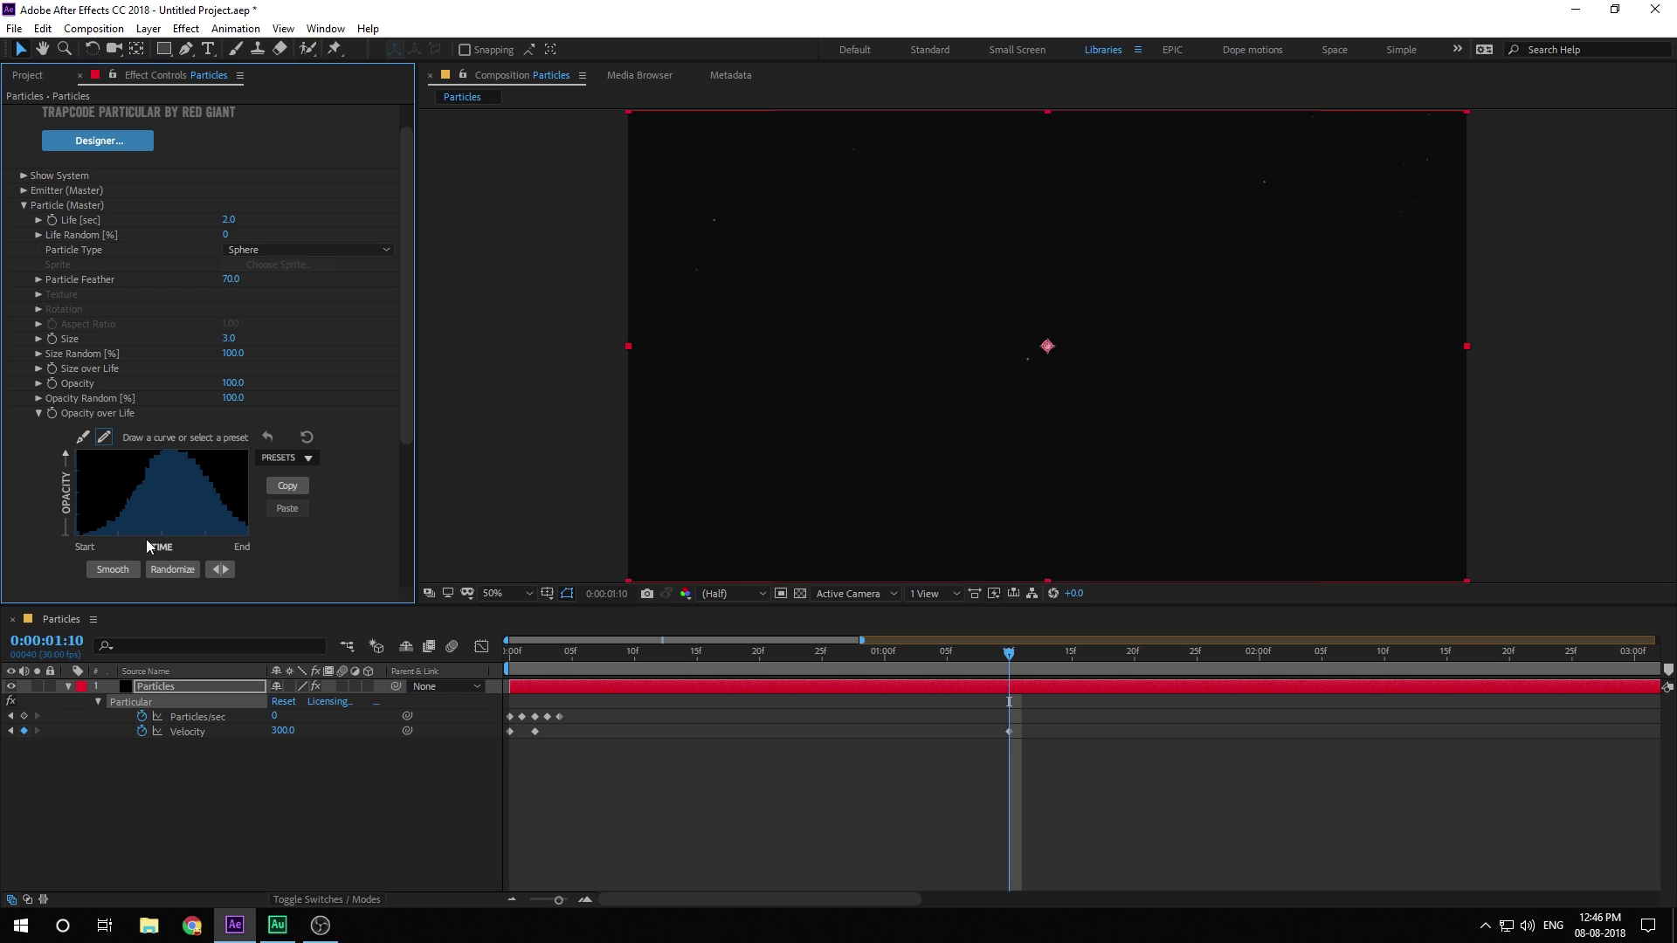
click(105, 570)
click(36, 414)
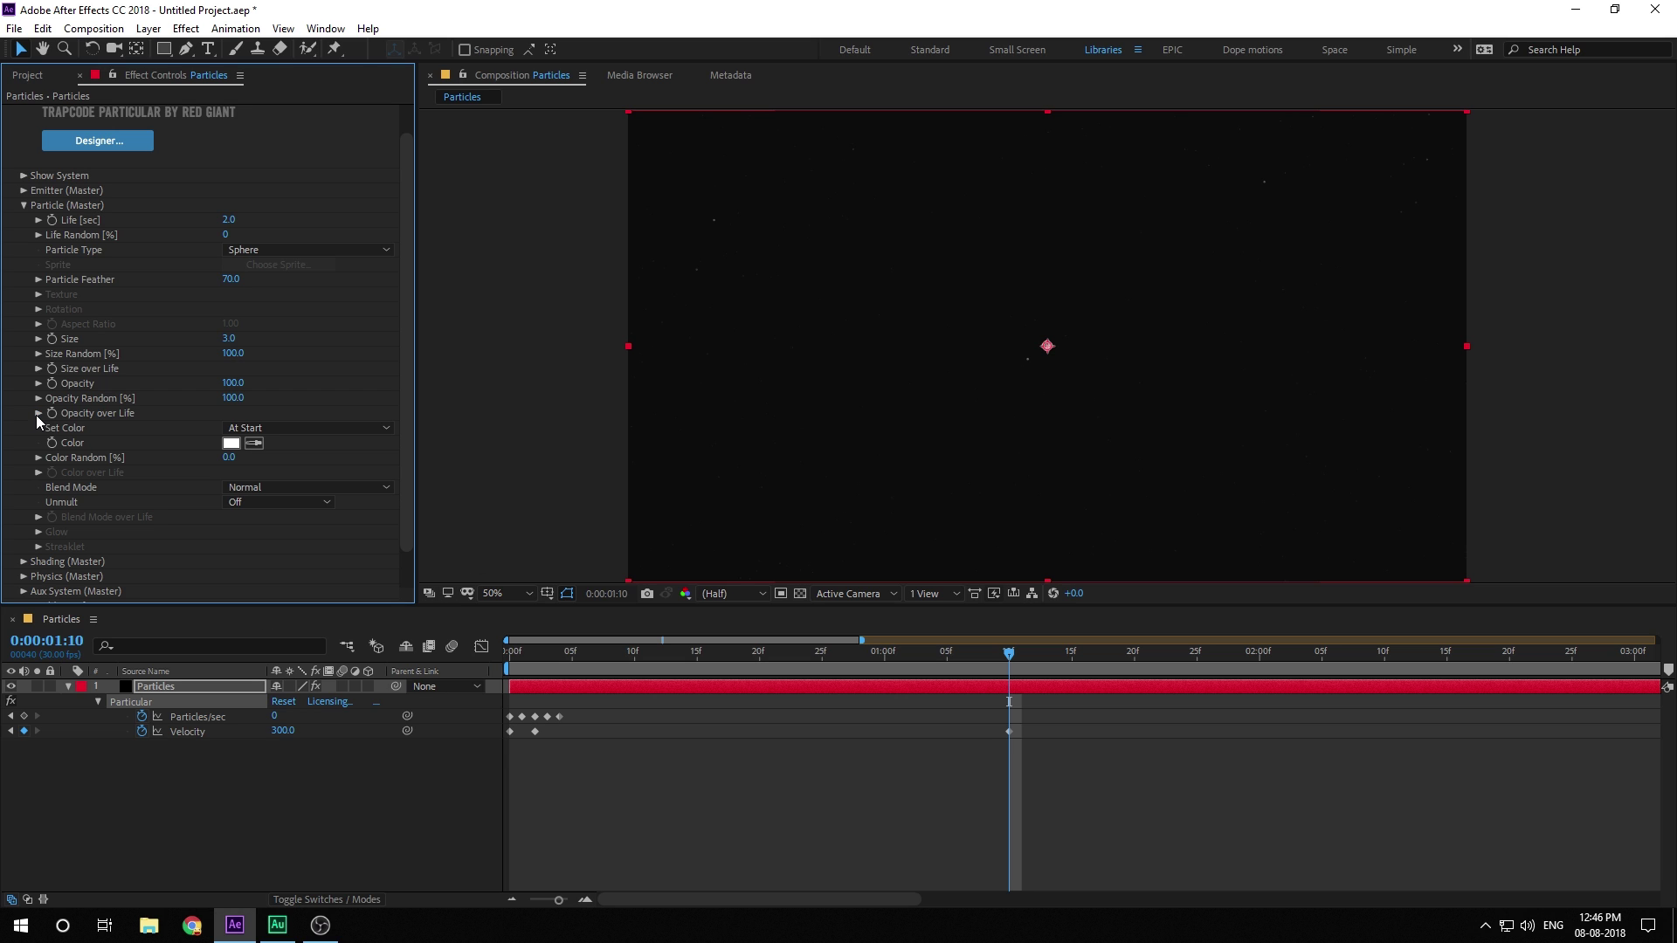
click(615, 655)
drag(615, 657, 755, 694)
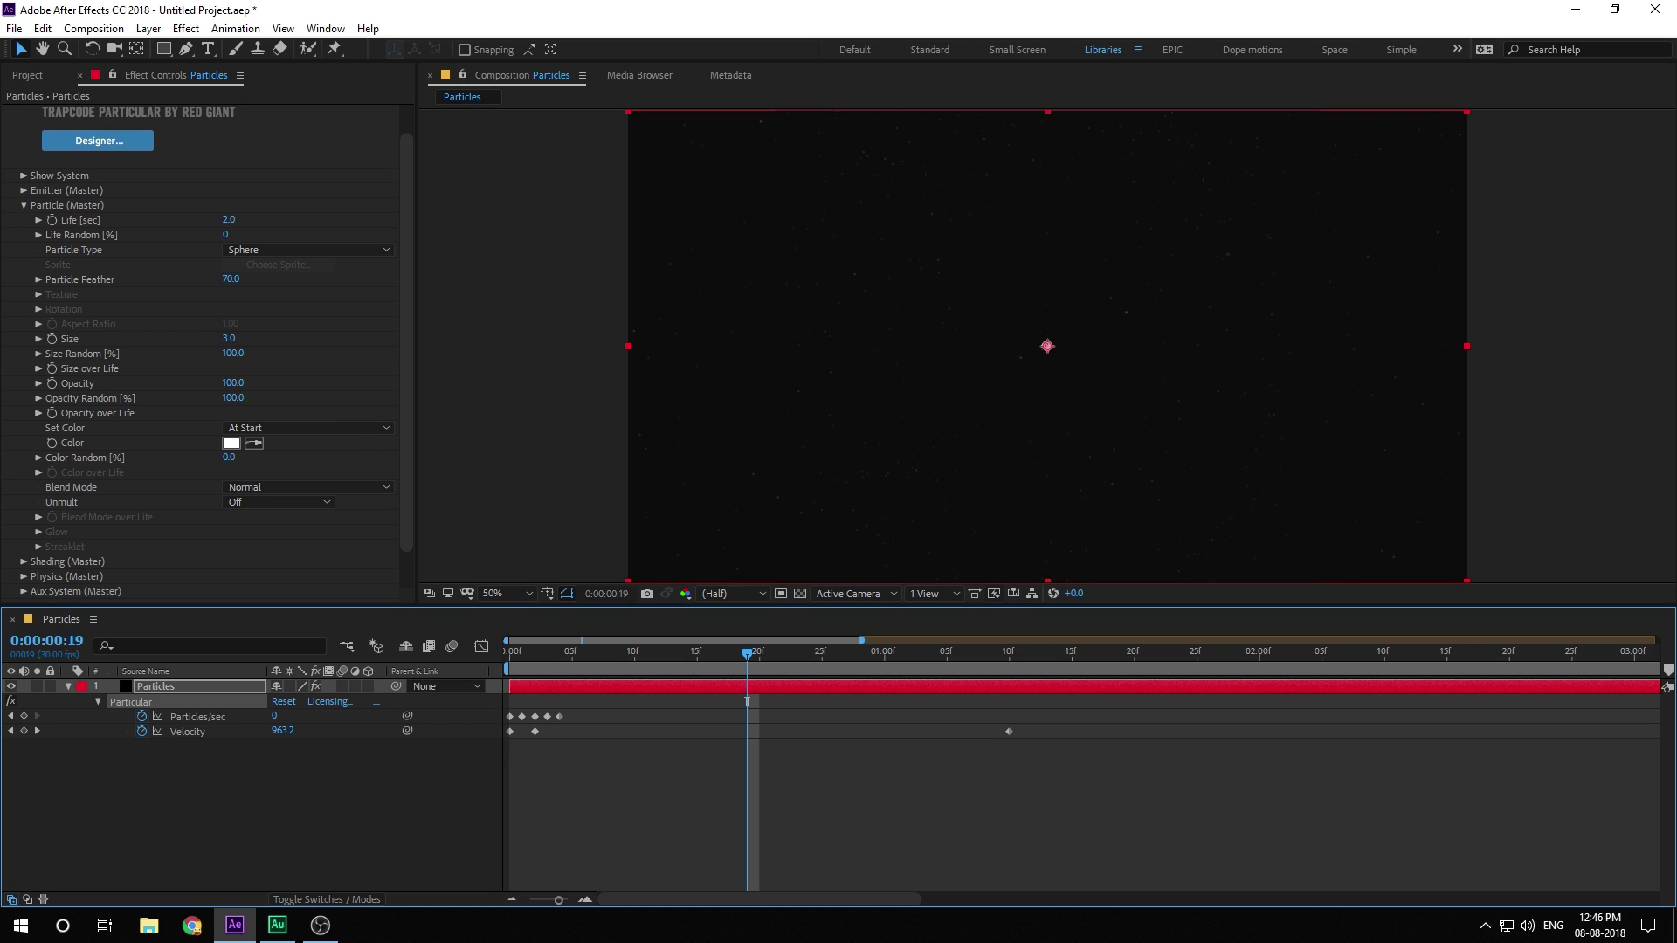
- Turn on Motion Blur in Particular's Rendering settings and set its Type to Subframe Sample
click(25, 206)
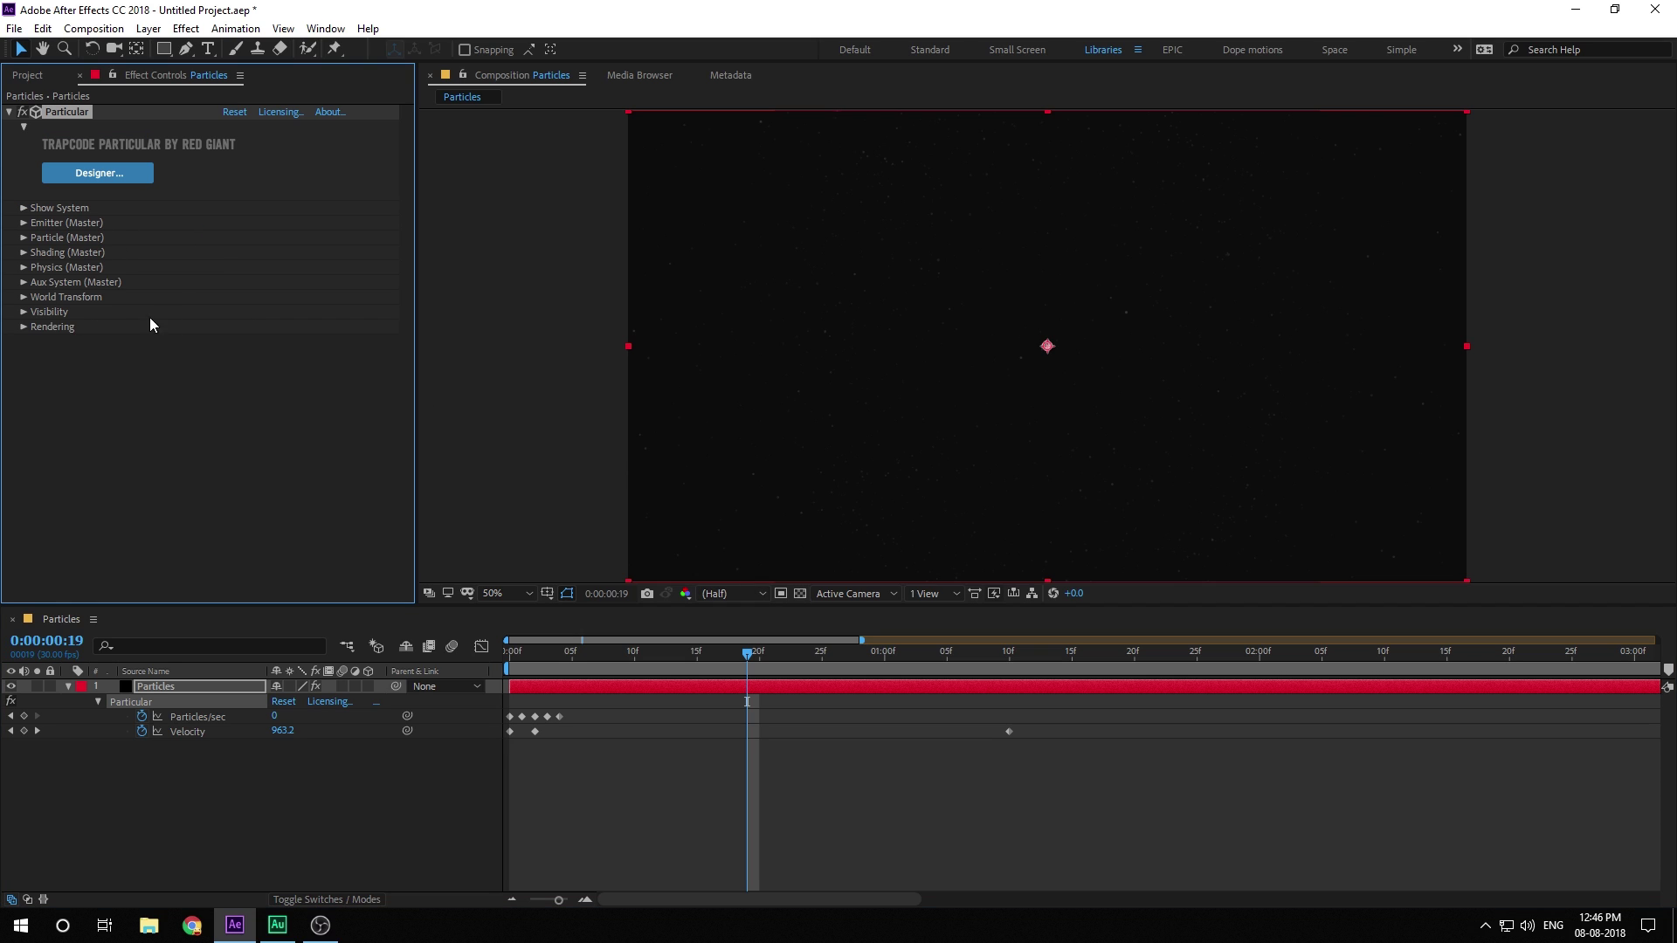
click(24, 326)
click(38, 460)
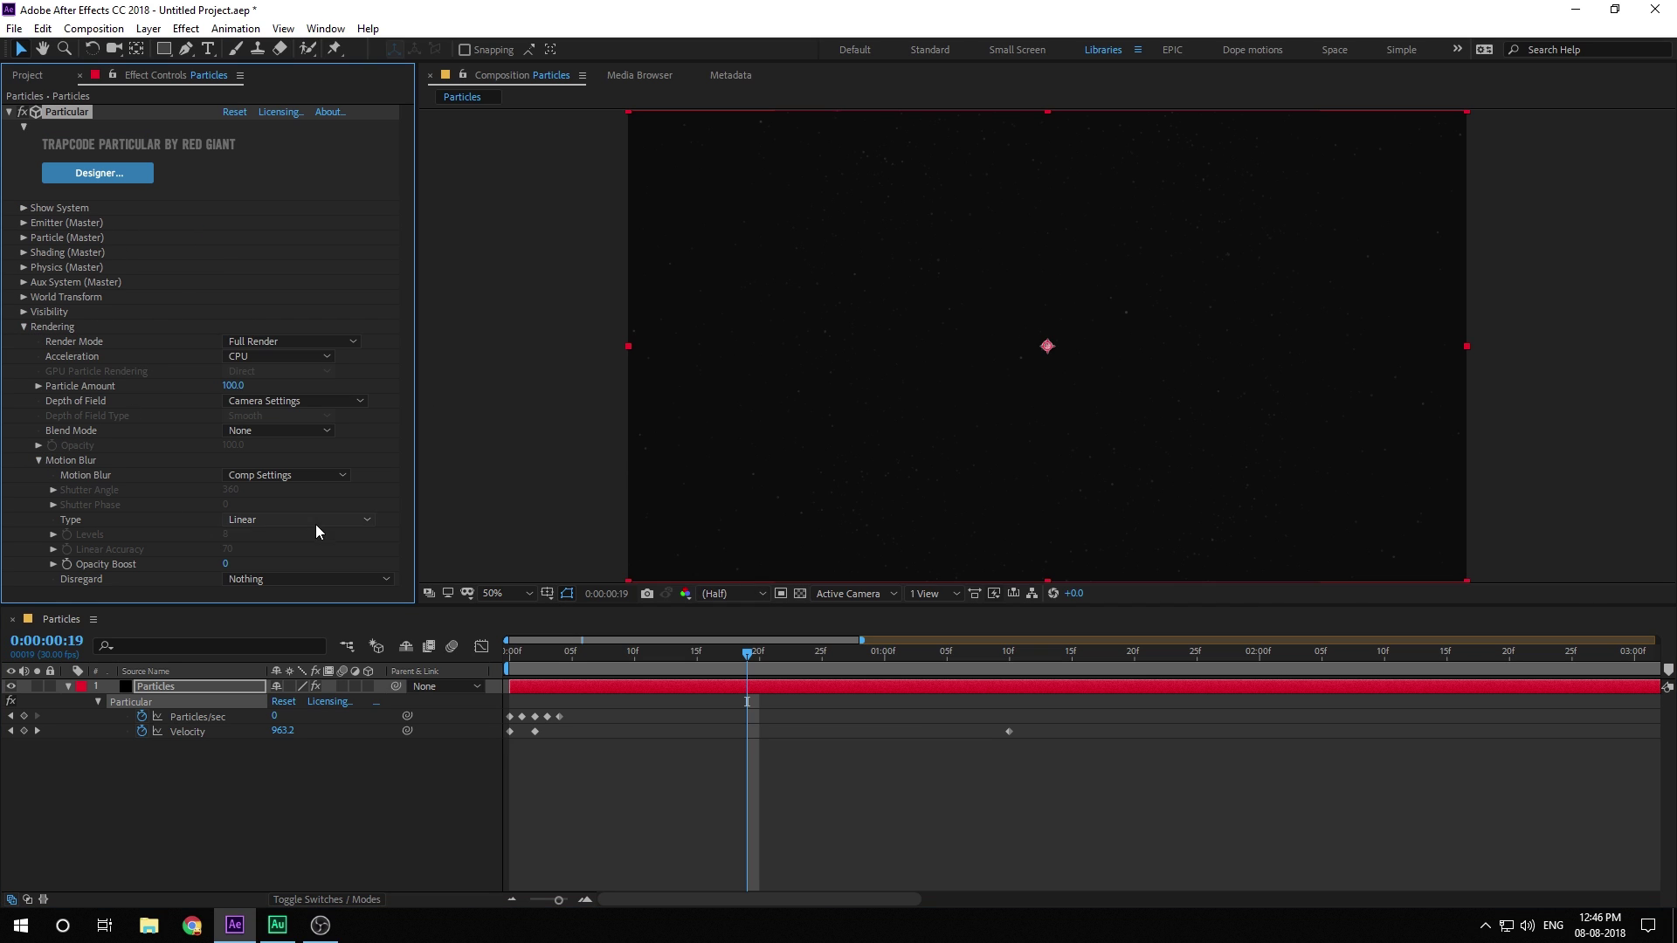
click(271, 477)
click(272, 533)
click(249, 520)
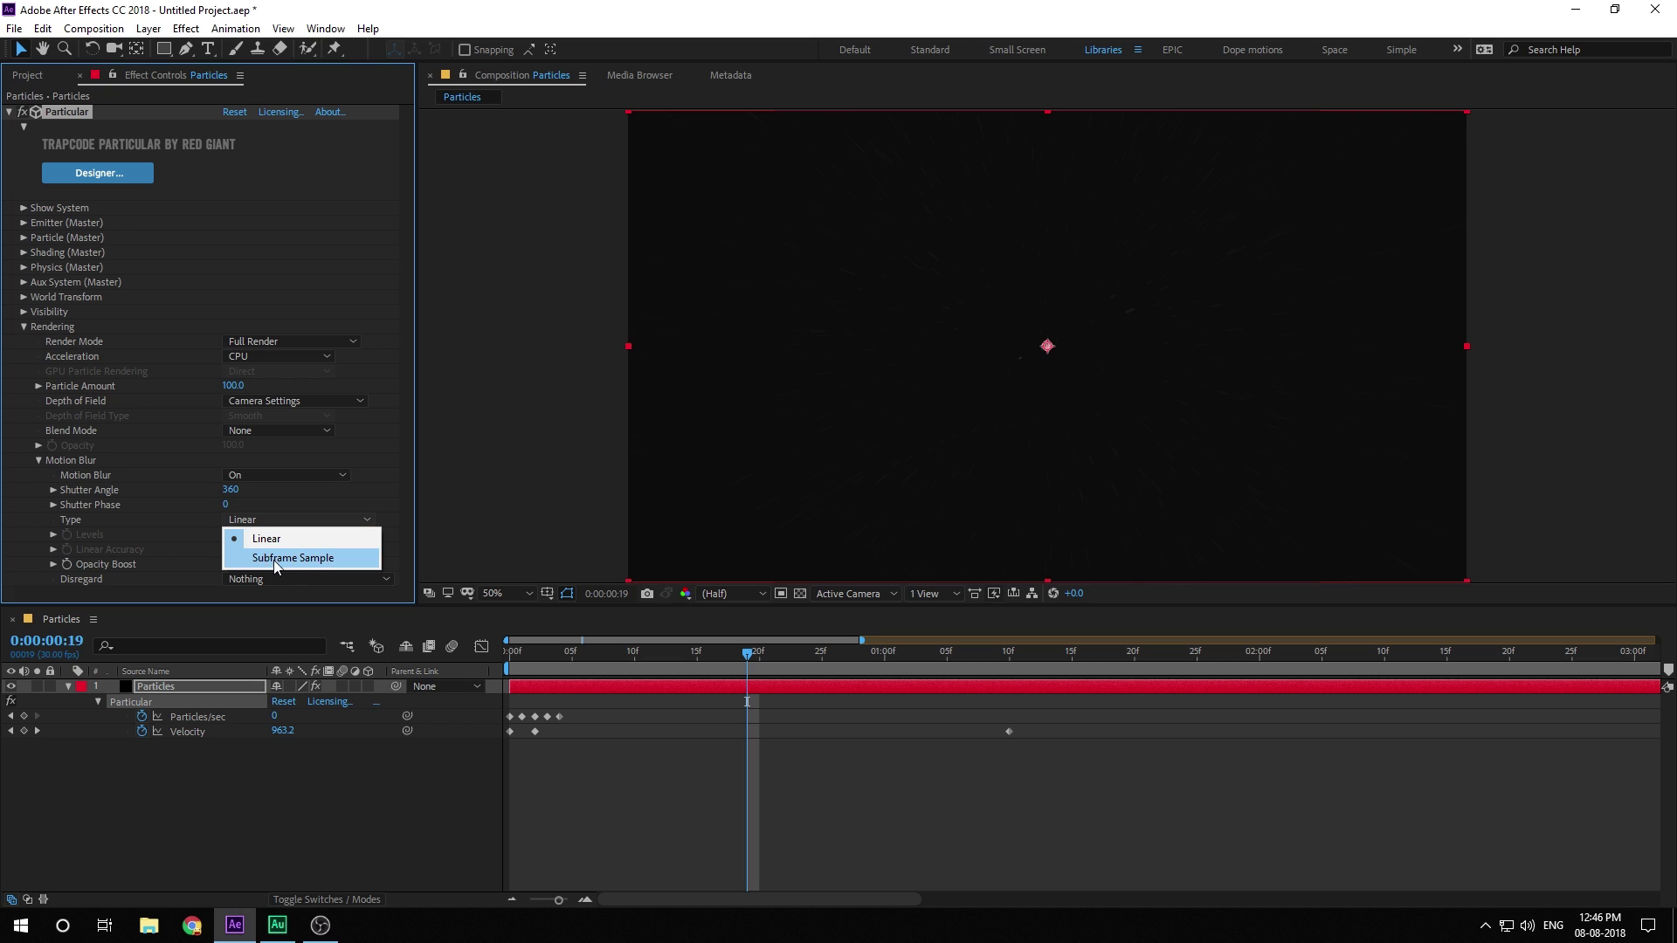
click(276, 558)
- Set the motion blur Levels to 20 and Opacity Boost to 10, then check the blurred burst up to frame 15
click(225, 534)
text(20)
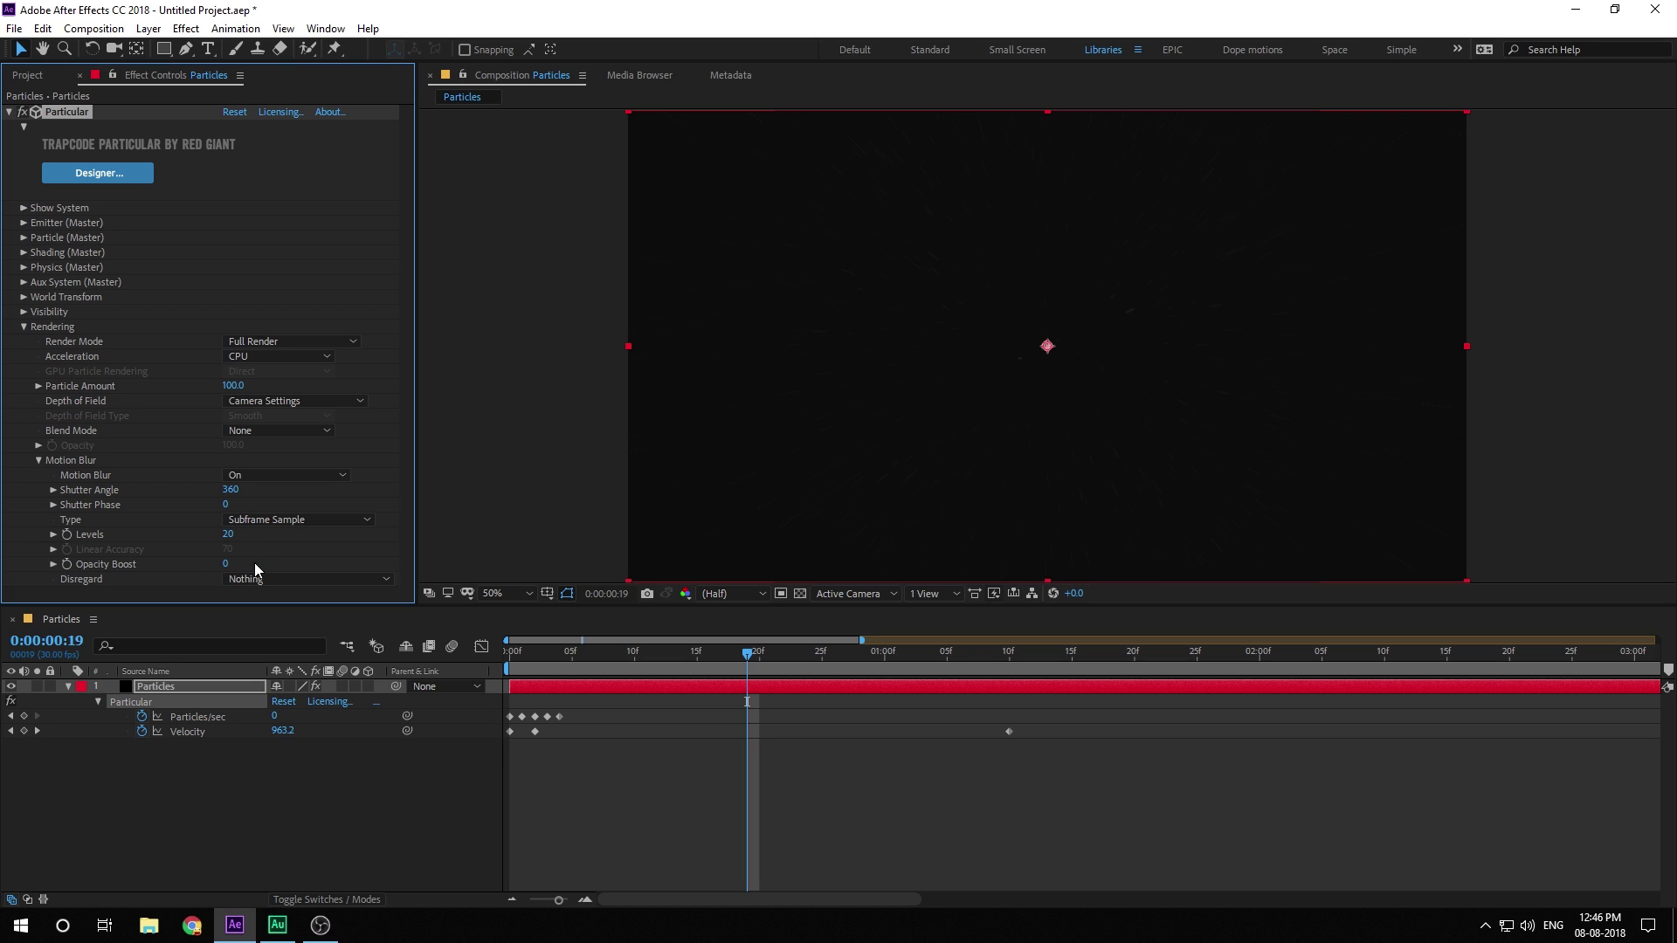
click(229, 564)
text(10)
key(Return)
drag(543, 655, 701, 706)
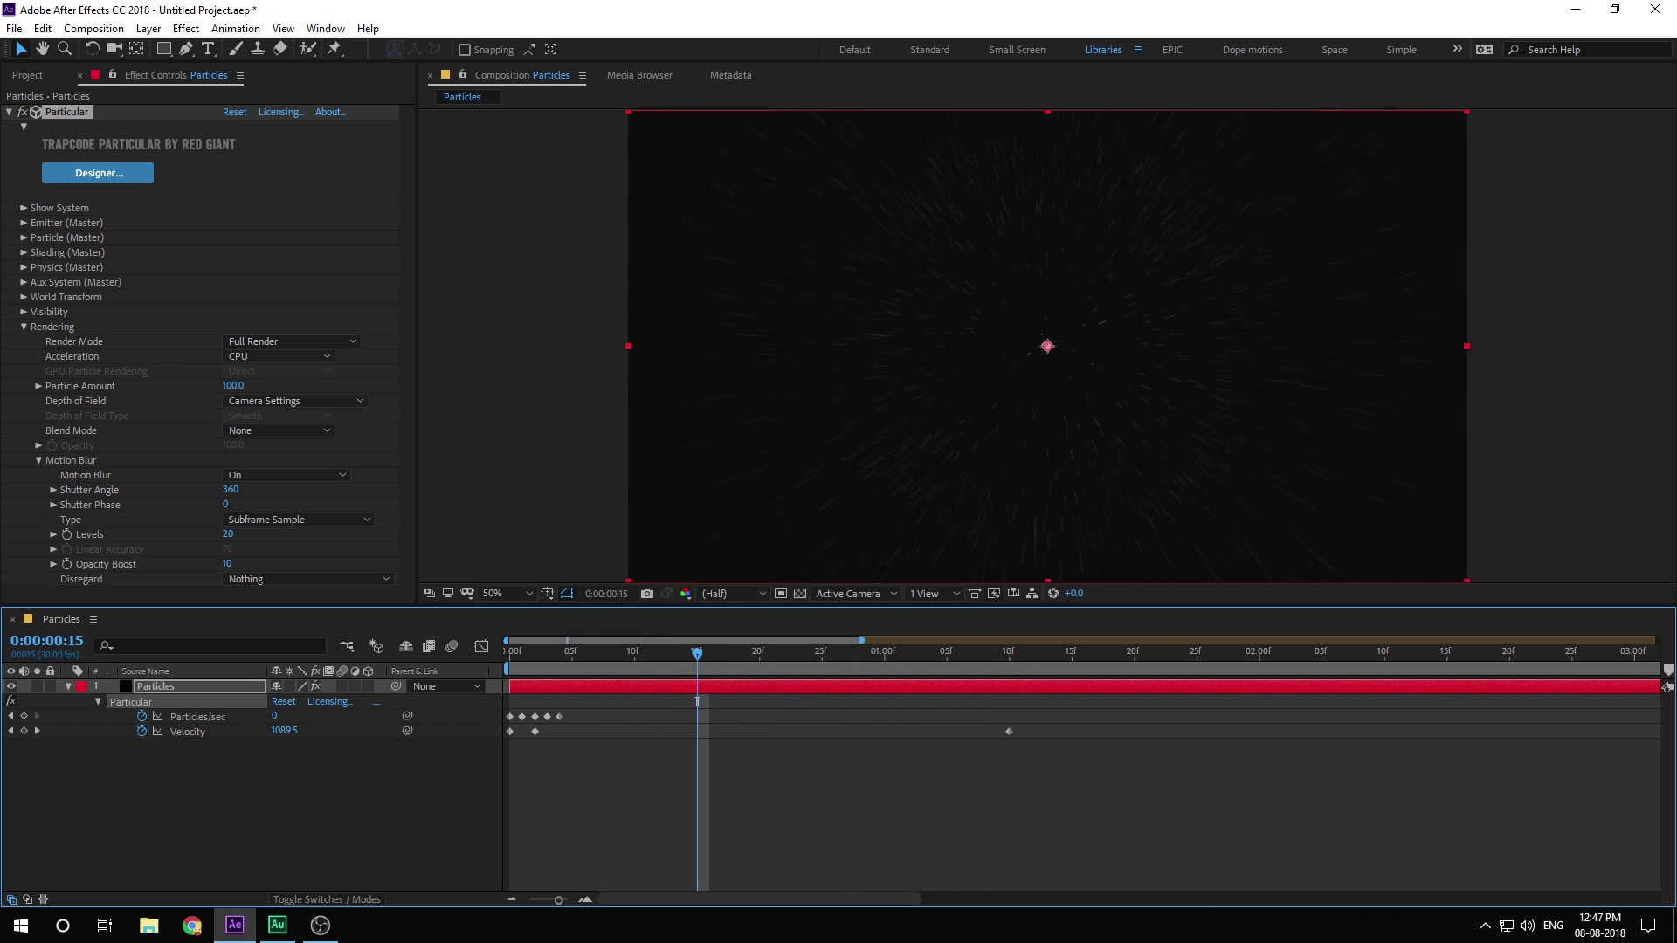
- Set the particle Color in Particular's Particle (Master) settings to orange FF8503
click(26, 328)
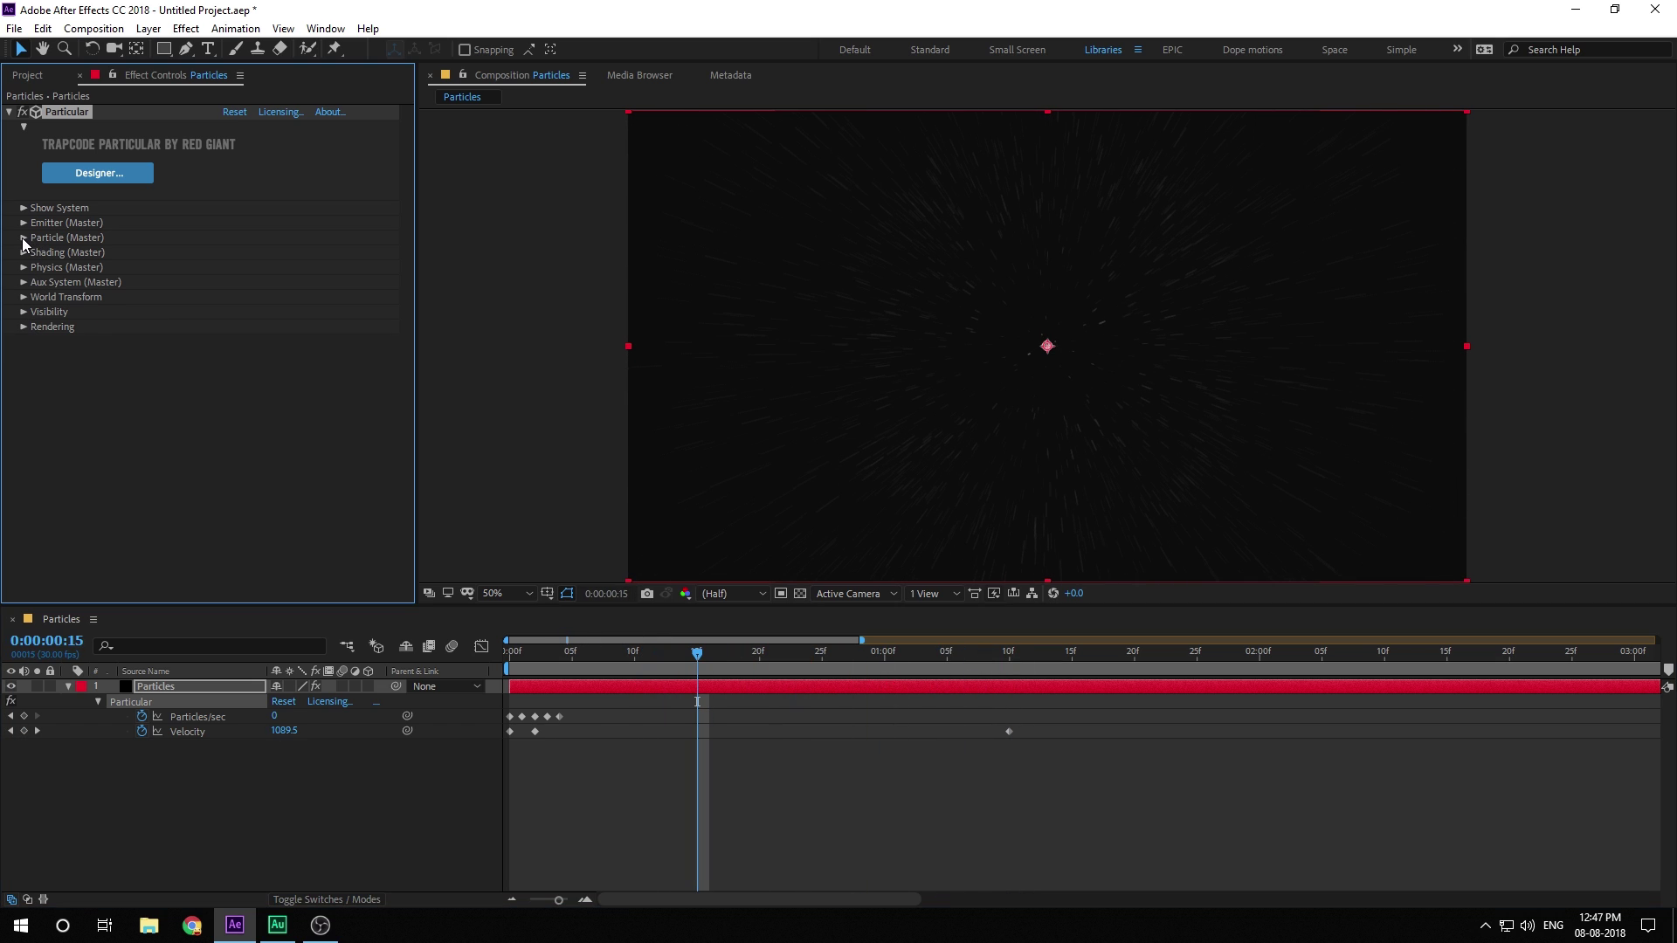
click(24, 237)
click(232, 475)
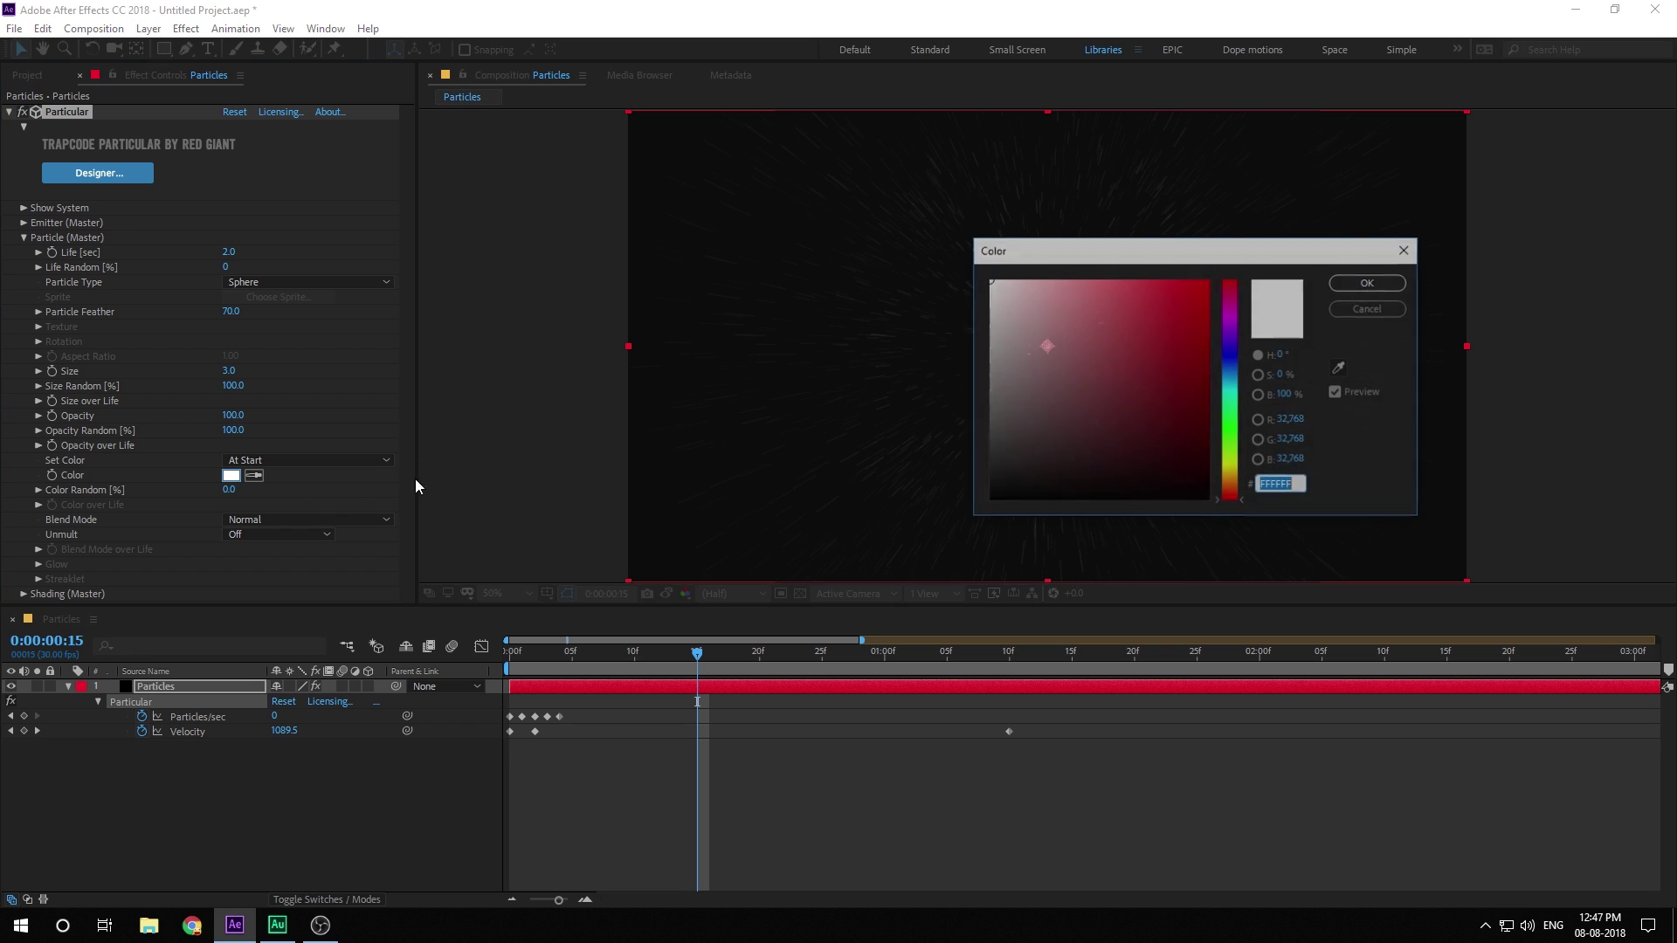
drag(1166, 250, 825, 261)
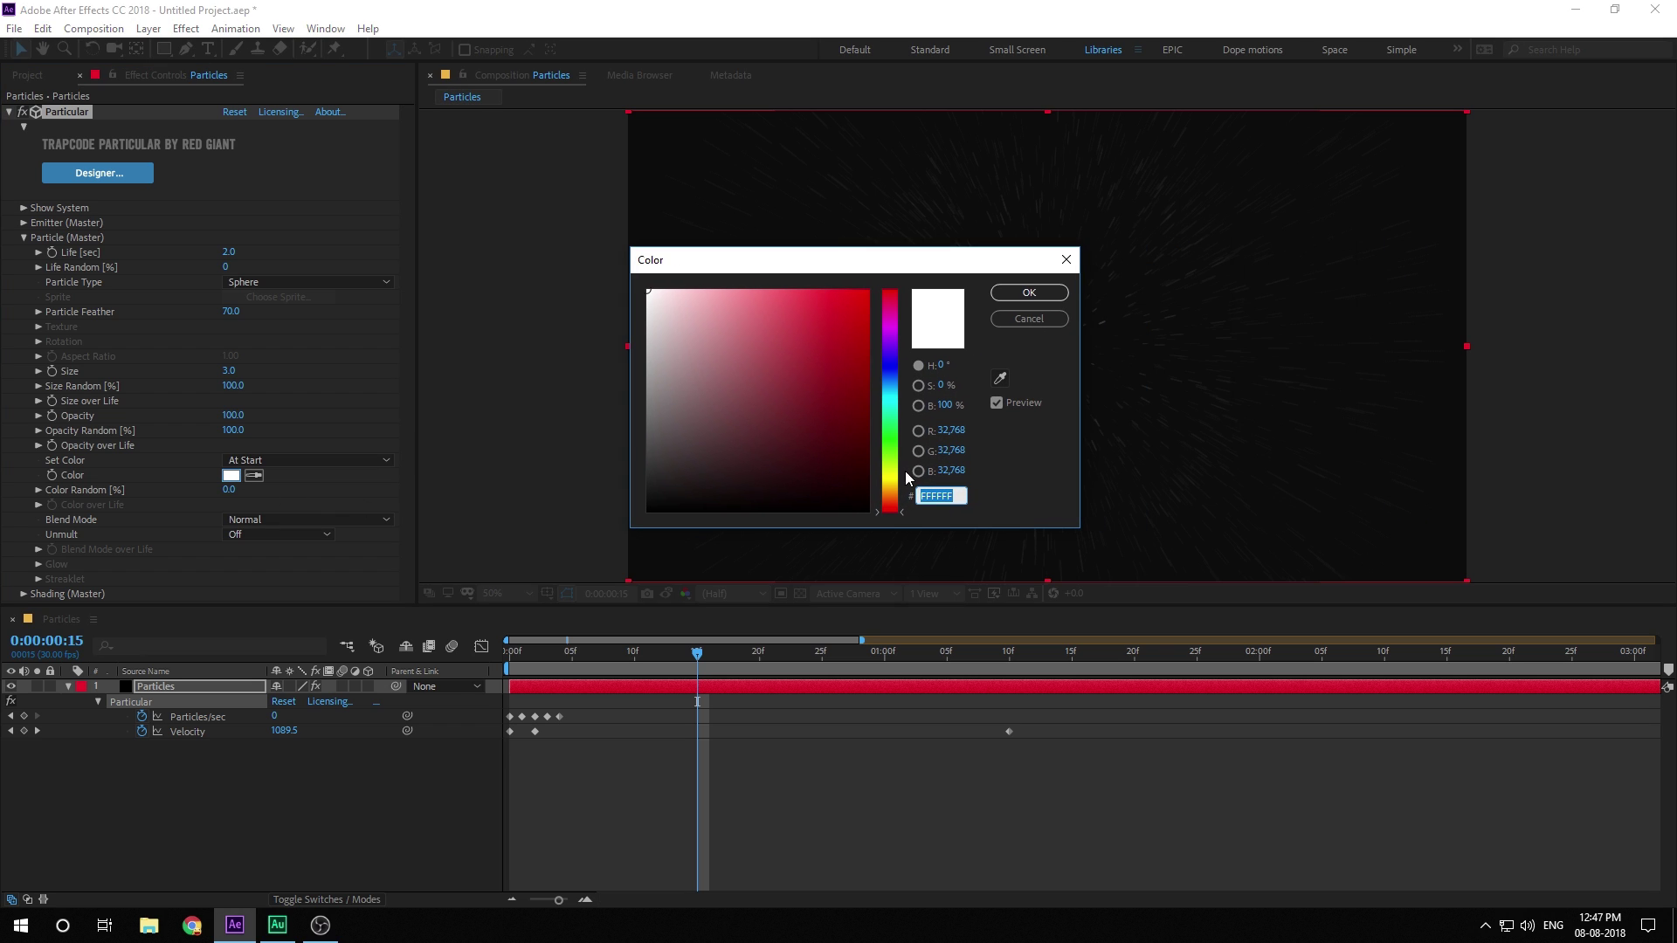
click(901, 495)
click(865, 291)
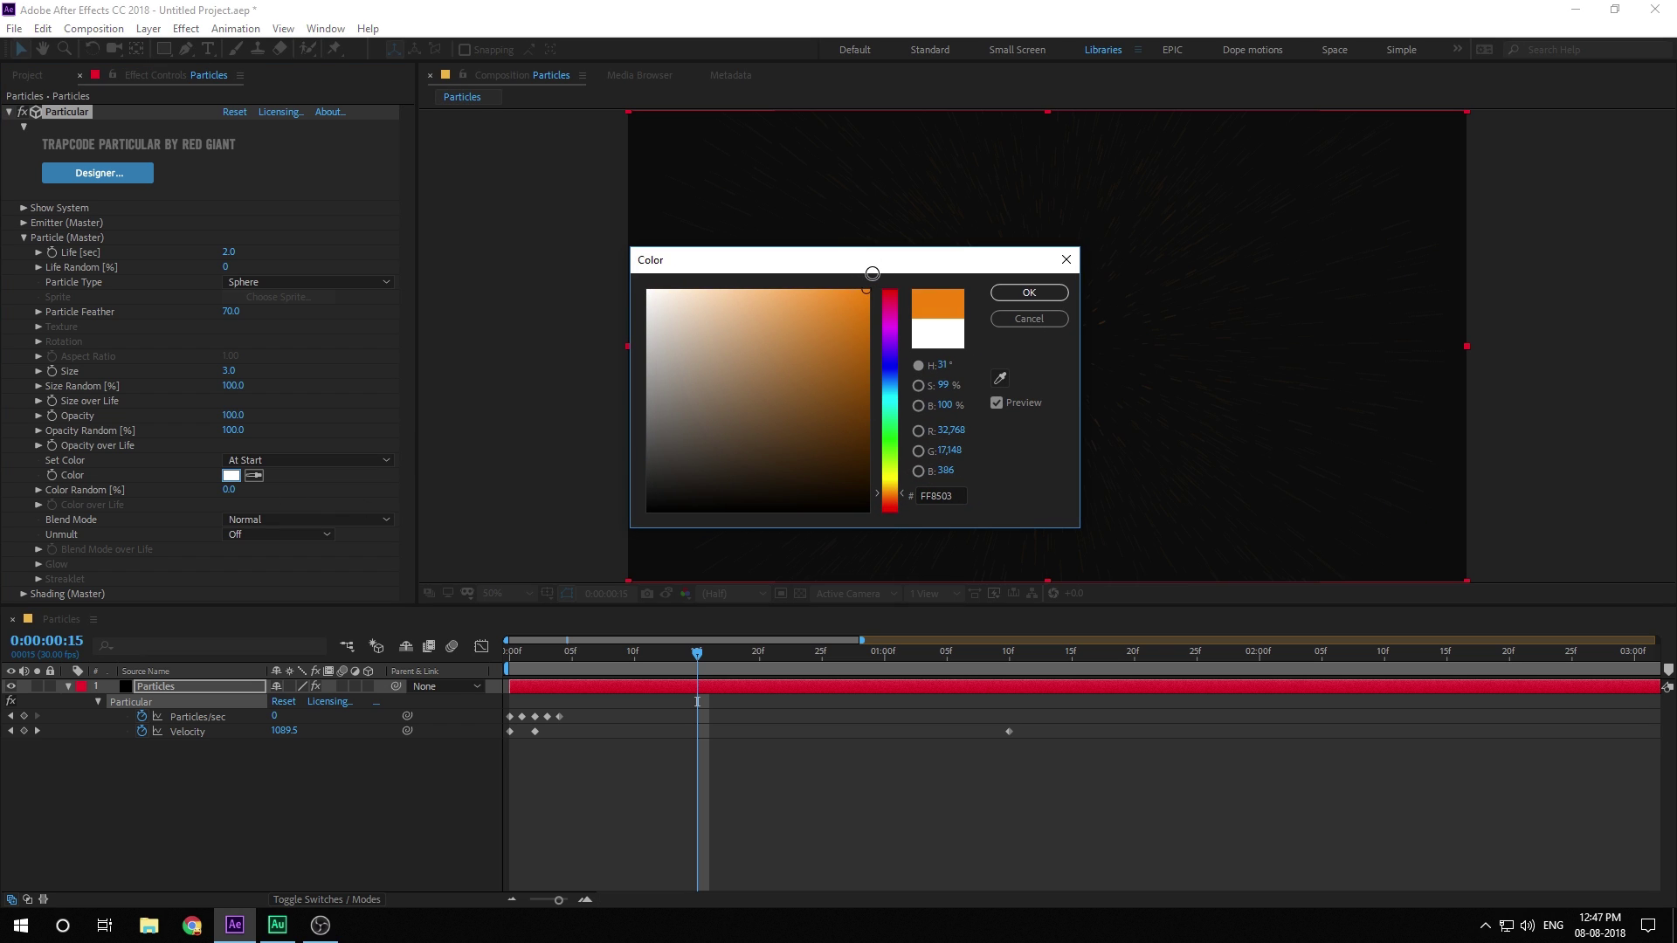
click(1029, 293)
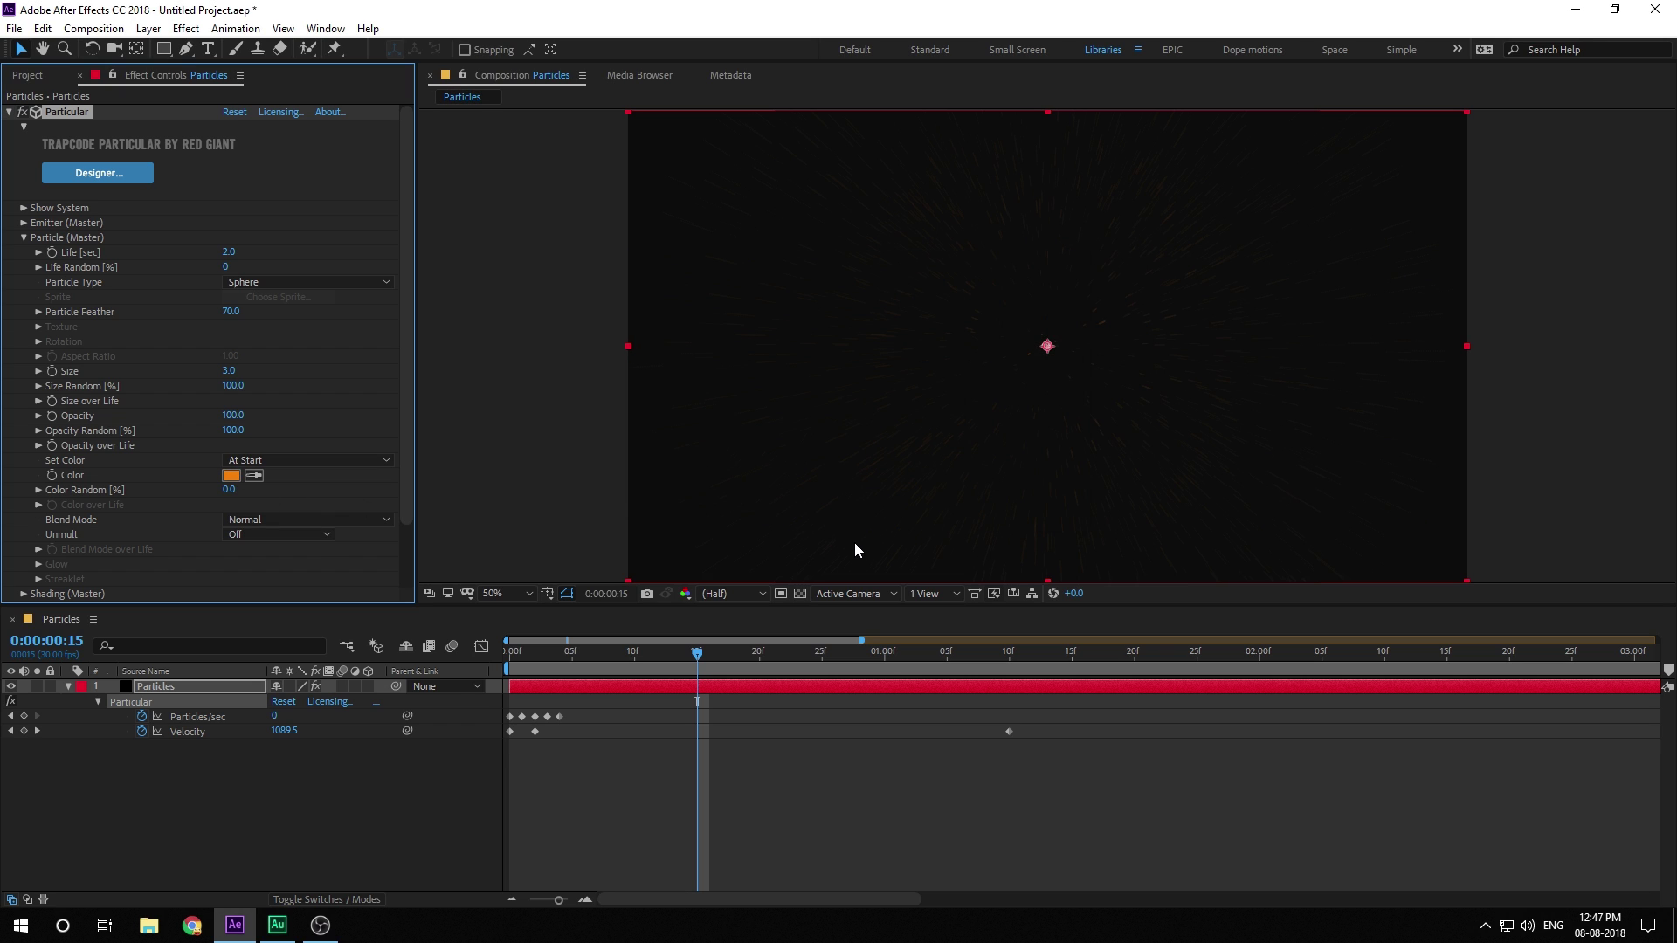
- Apply the Glow effect to the Particles layer
click(167, 686)
key(ctrl+space)
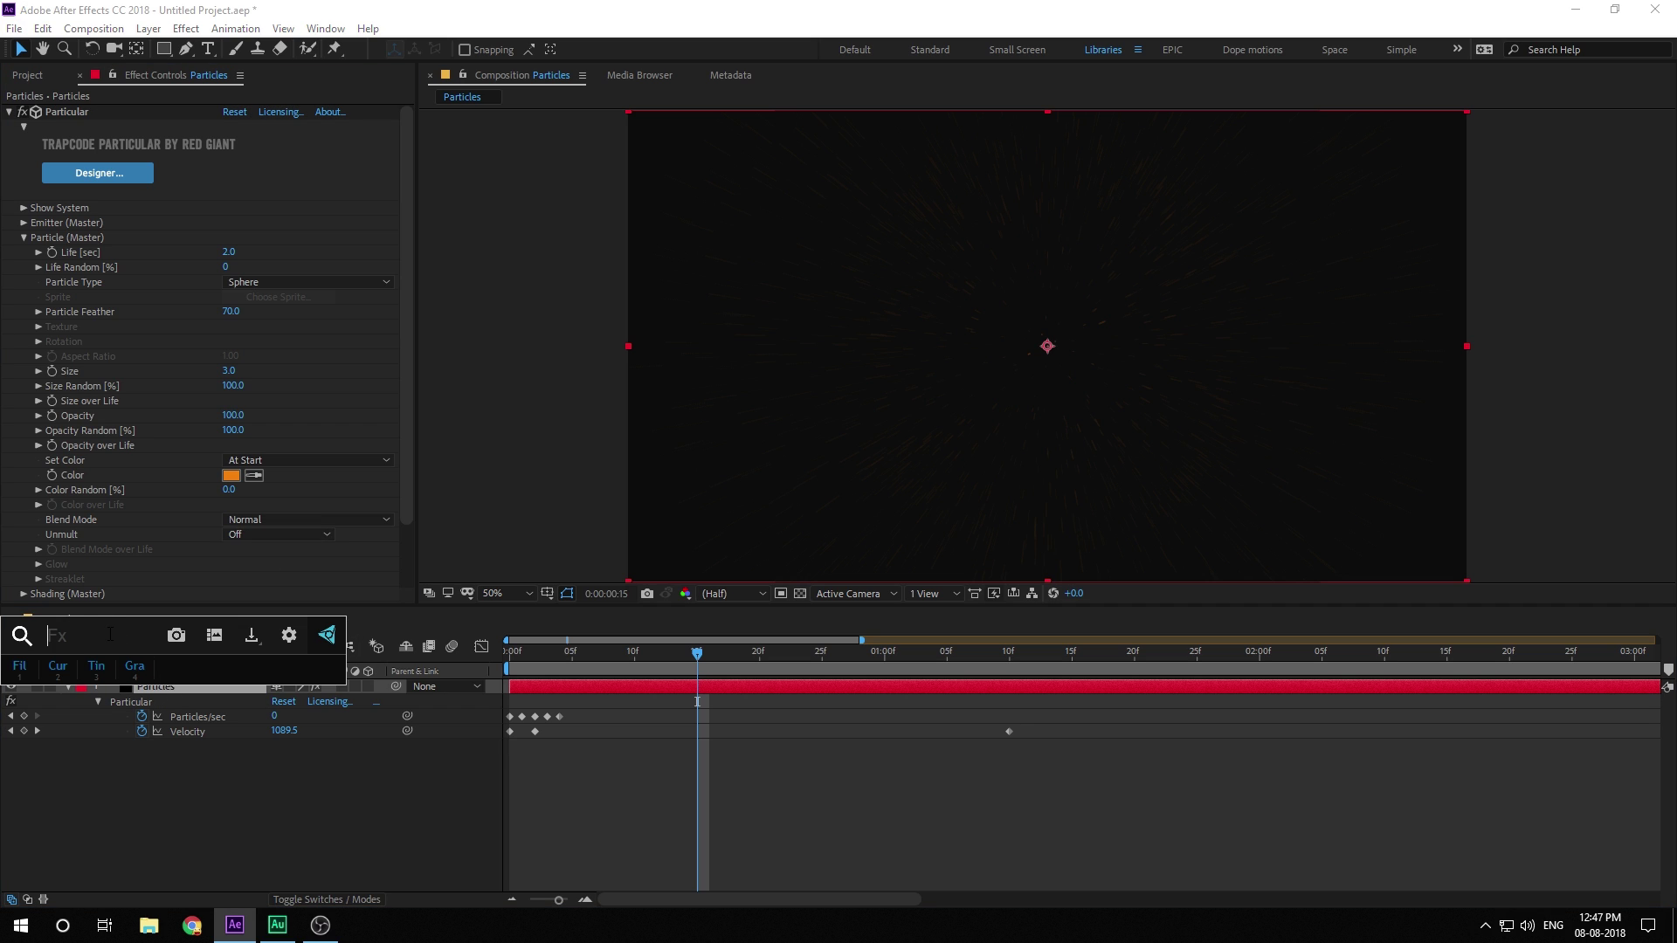
text(glo)
key(Return)
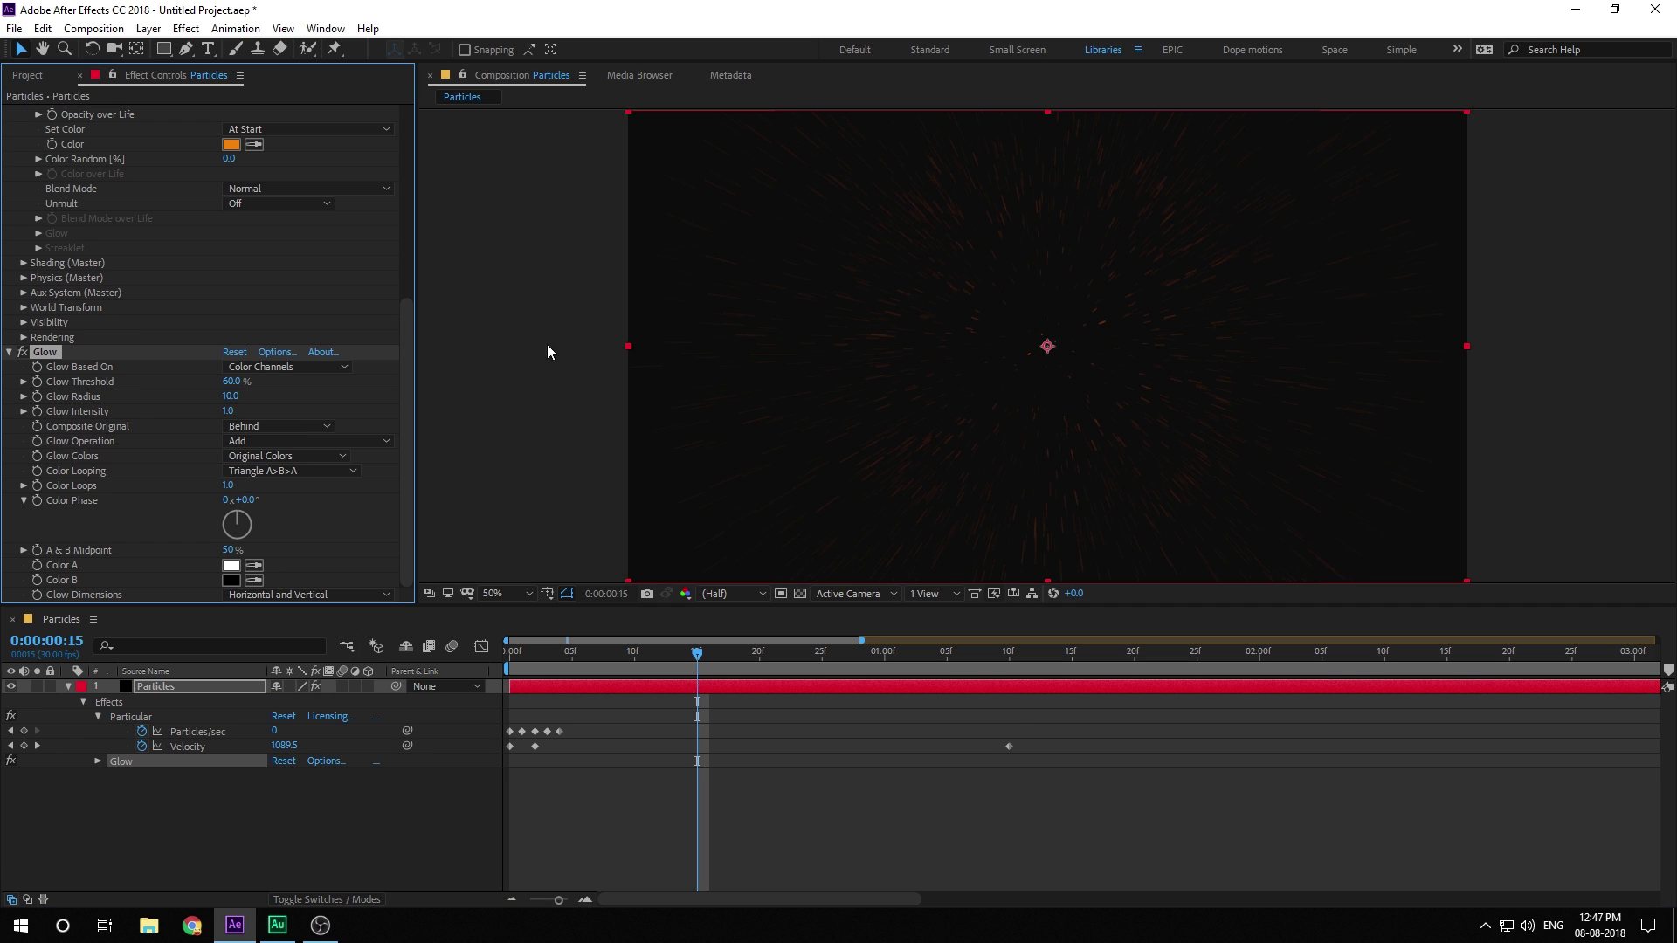
- Set the Glow Threshold to 8% and Glow Radius to 10, then check the glowing burst up to frame 23
click(234, 382)
text(8)
key(Return)
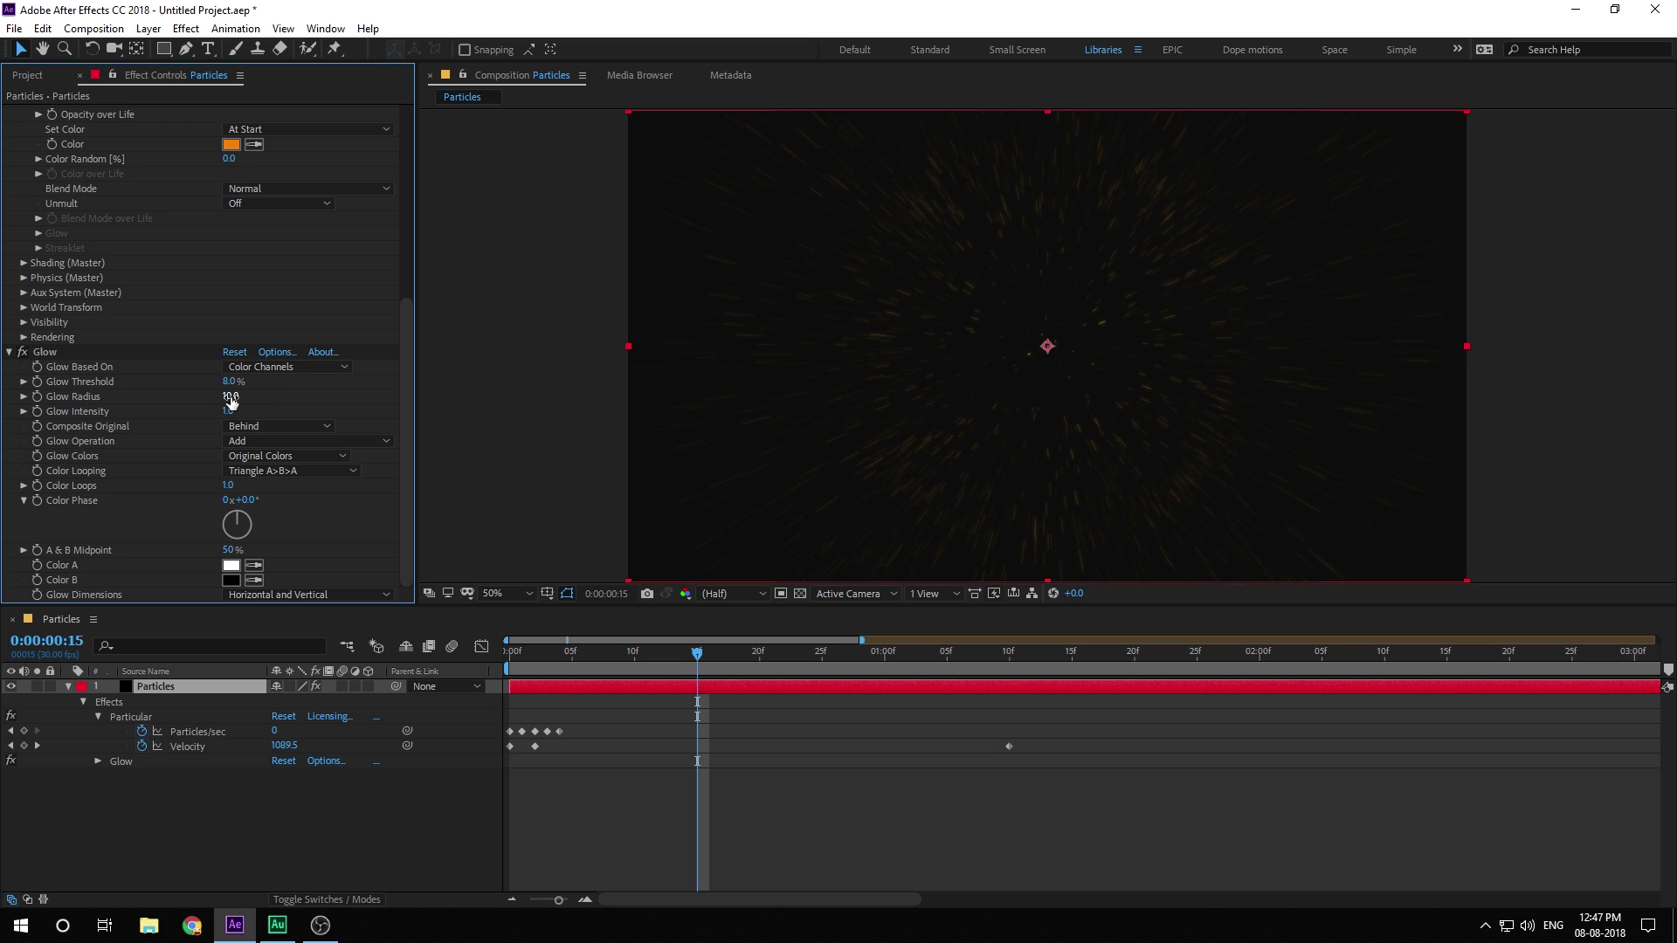
click(230, 398)
text(10)
key(Return)
drag(229, 381, 232, 382)
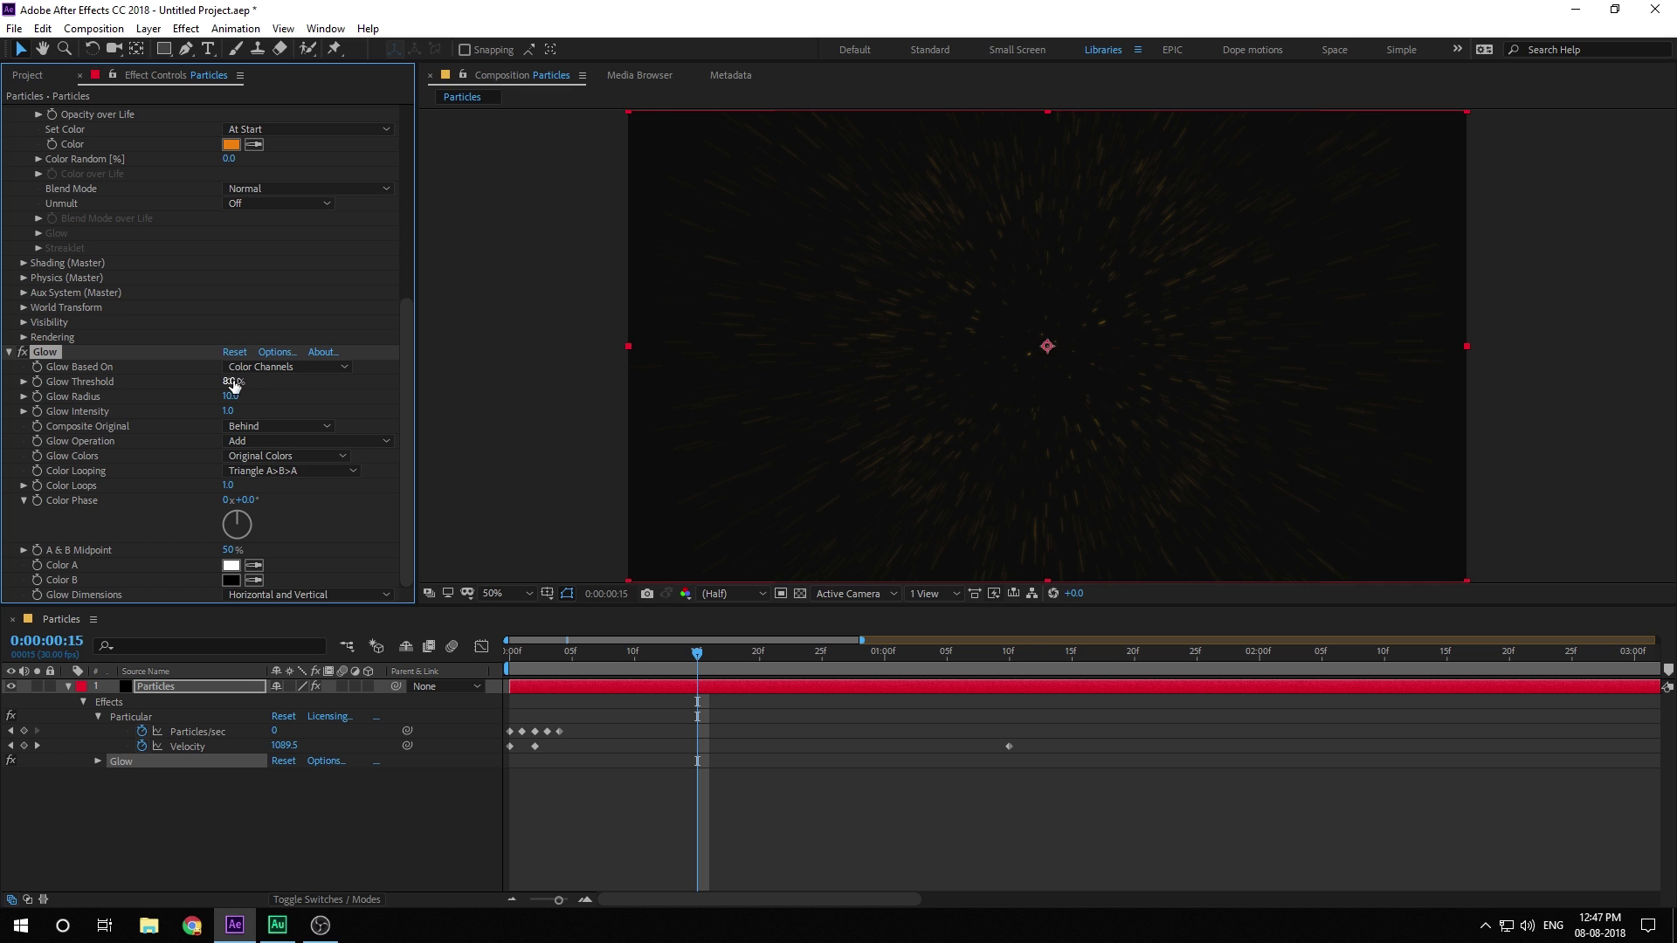
click(583, 653)
mouse_move(587, 660)
mouse_down()
mouse_move(941, 666)
mouse_move(795, 666)
mouse_up()
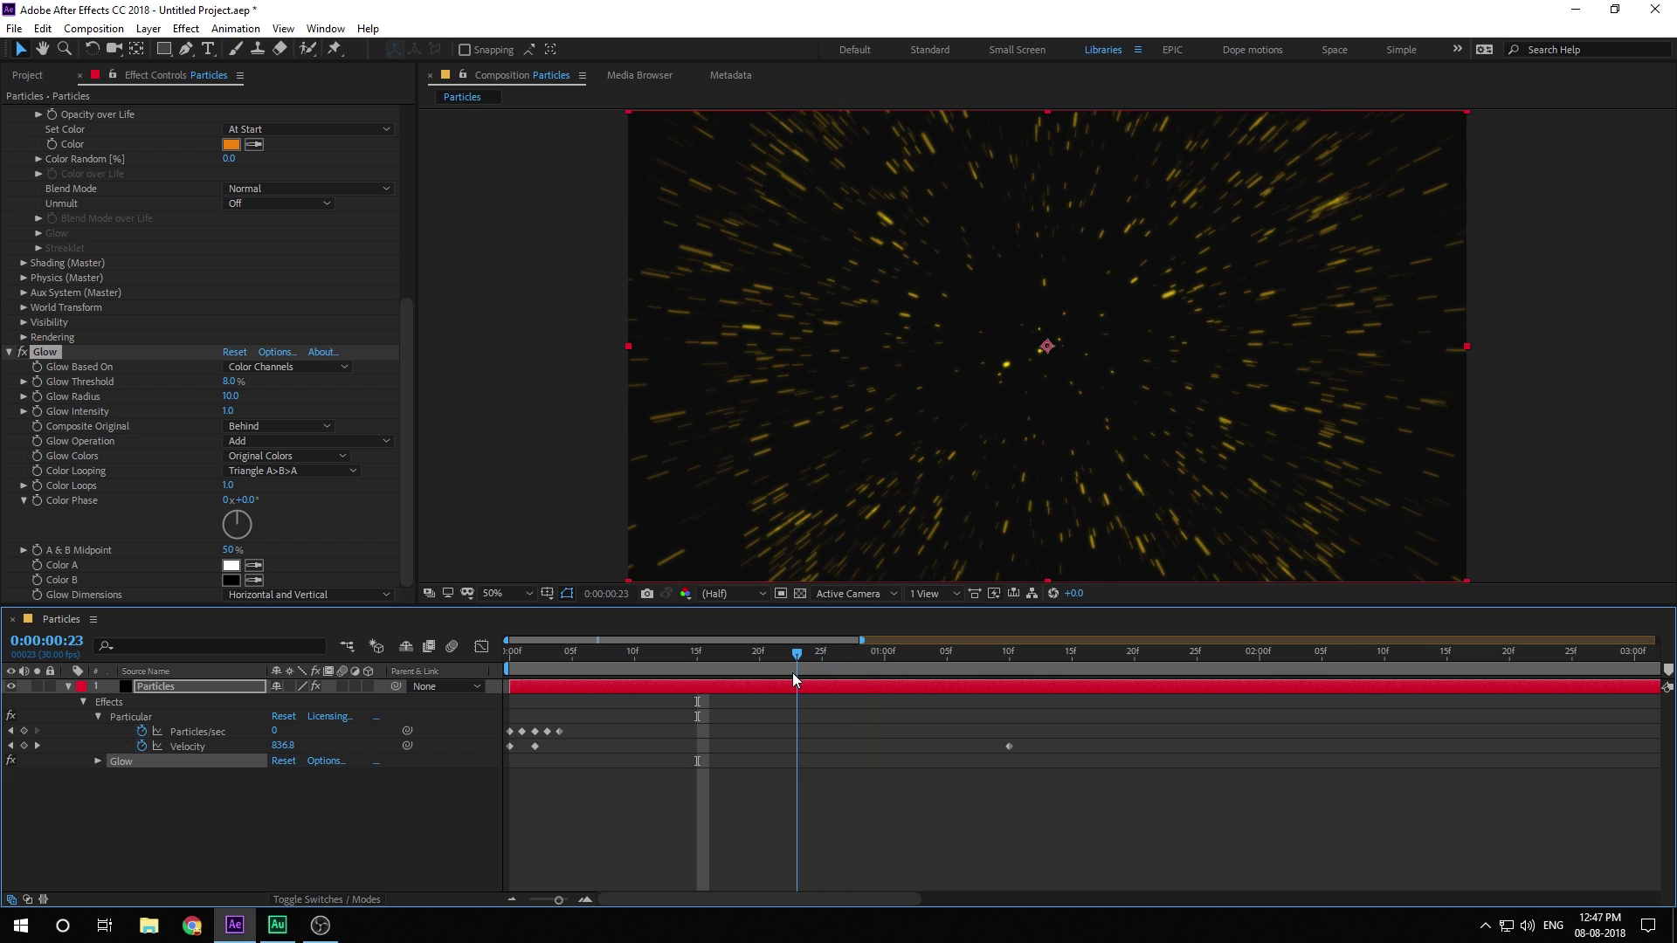
- Switch Glow Colors to A & B Colors and set Color A to warm yellow FFC23F
click(250, 453)
click(262, 490)
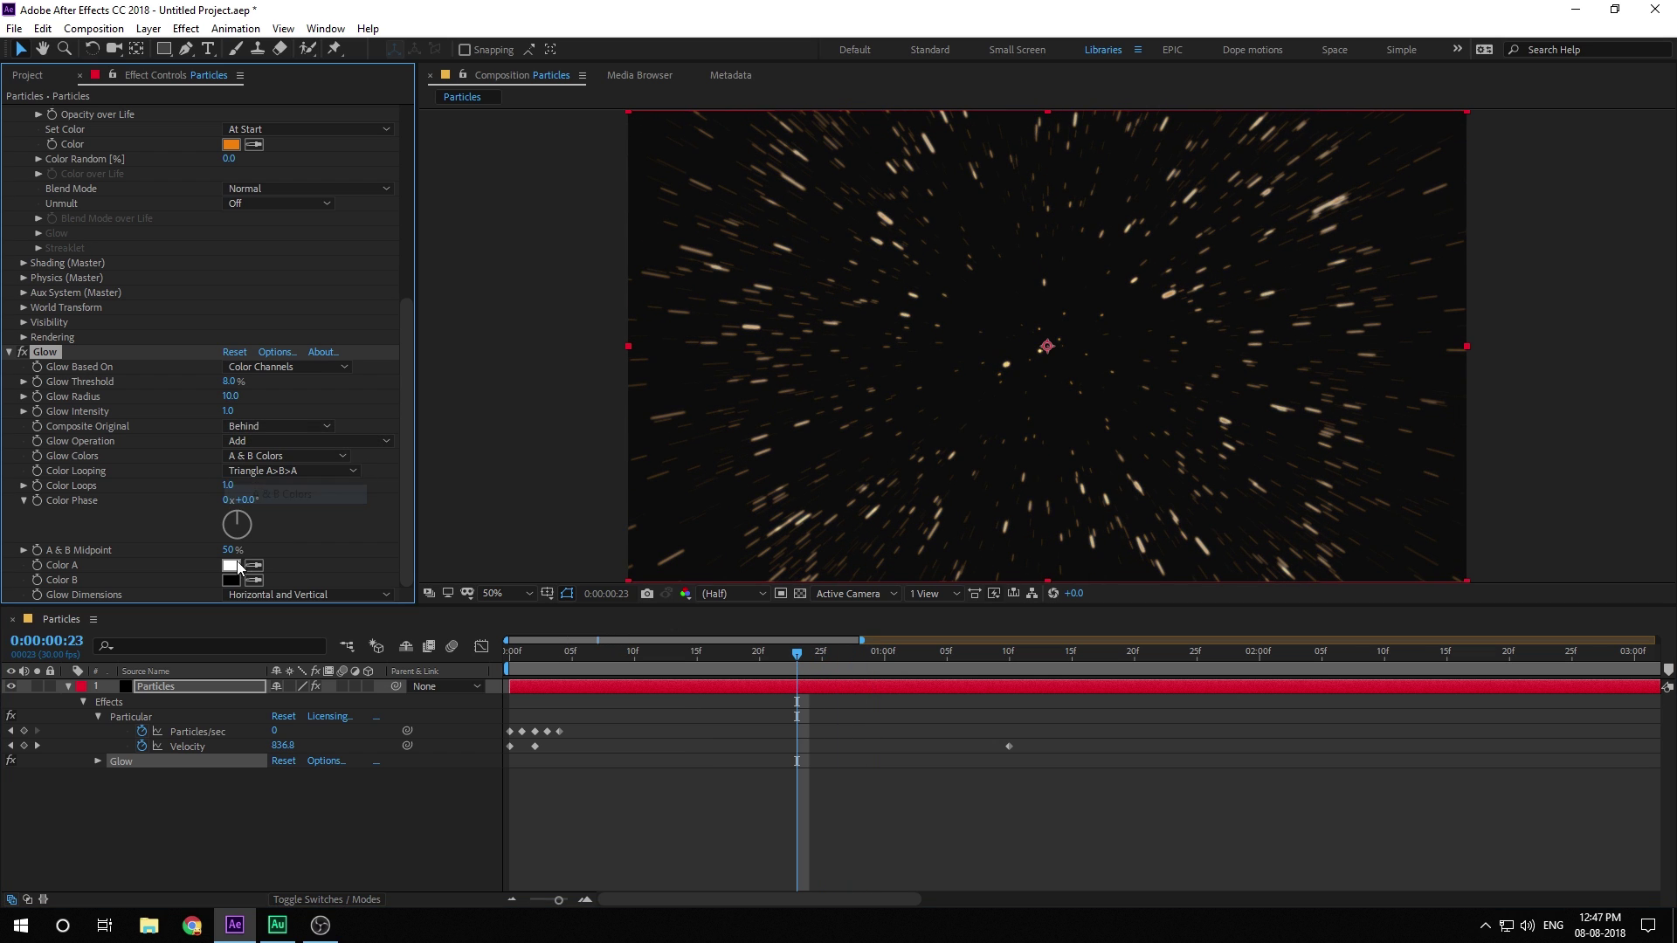
click(232, 566)
drag(901, 500, 902, 496)
drag(795, 376, 780, 307)
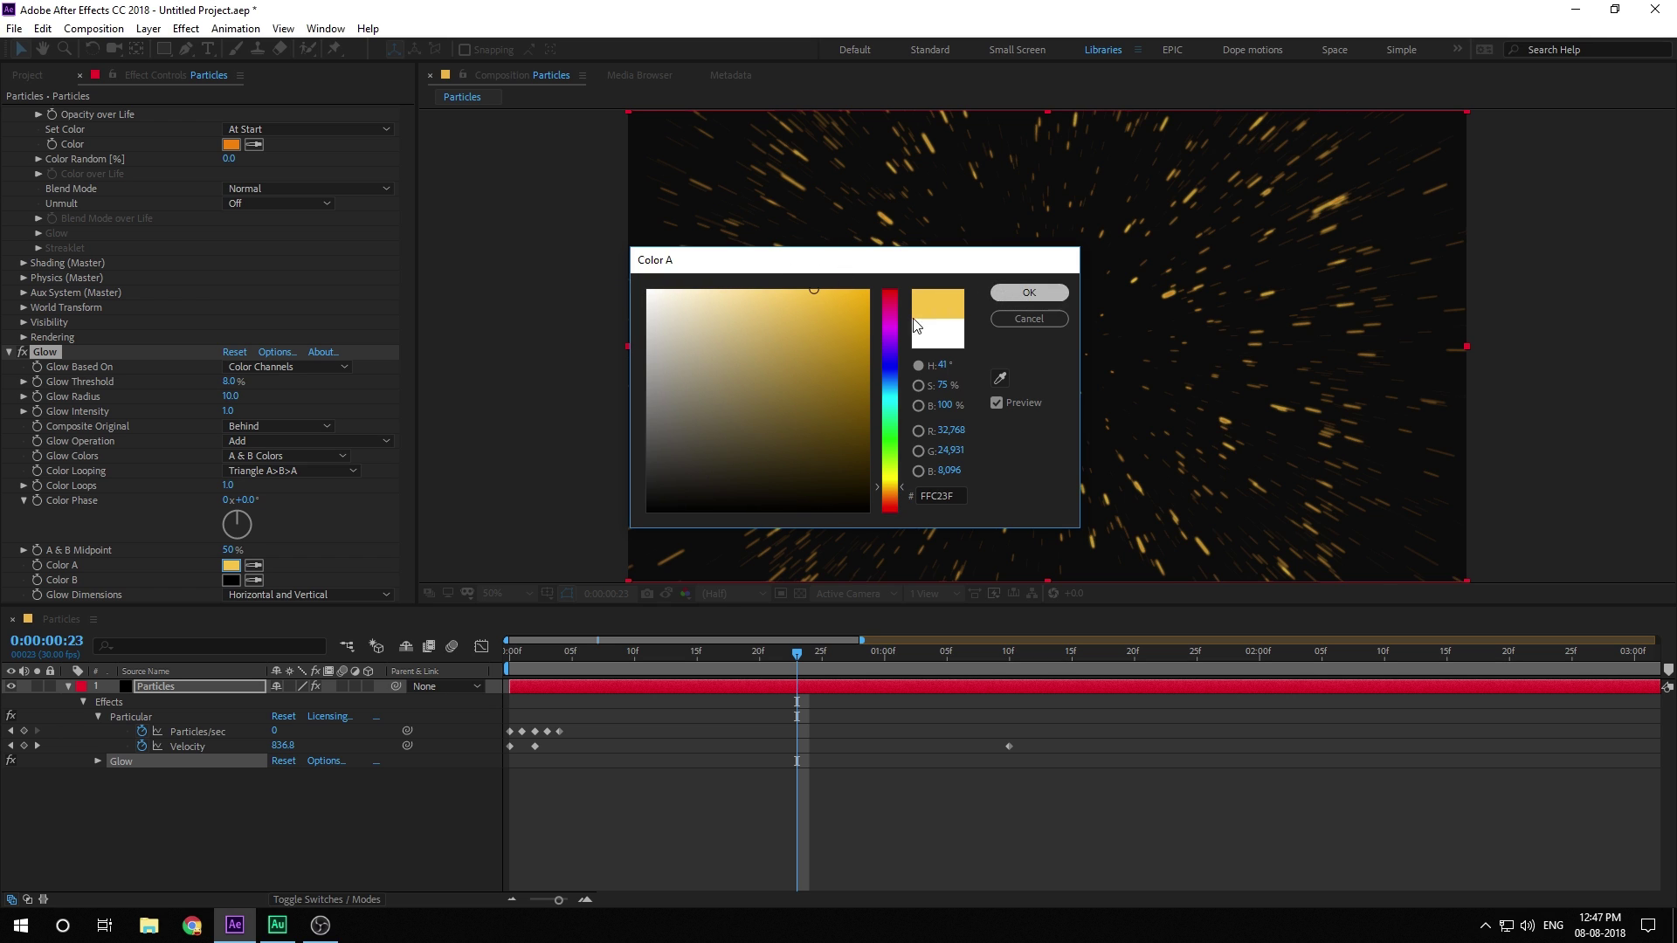
click(1028, 292)
- Set the Glow's Color B to a fully saturated red and check the burst up to frame 13
click(231, 580)
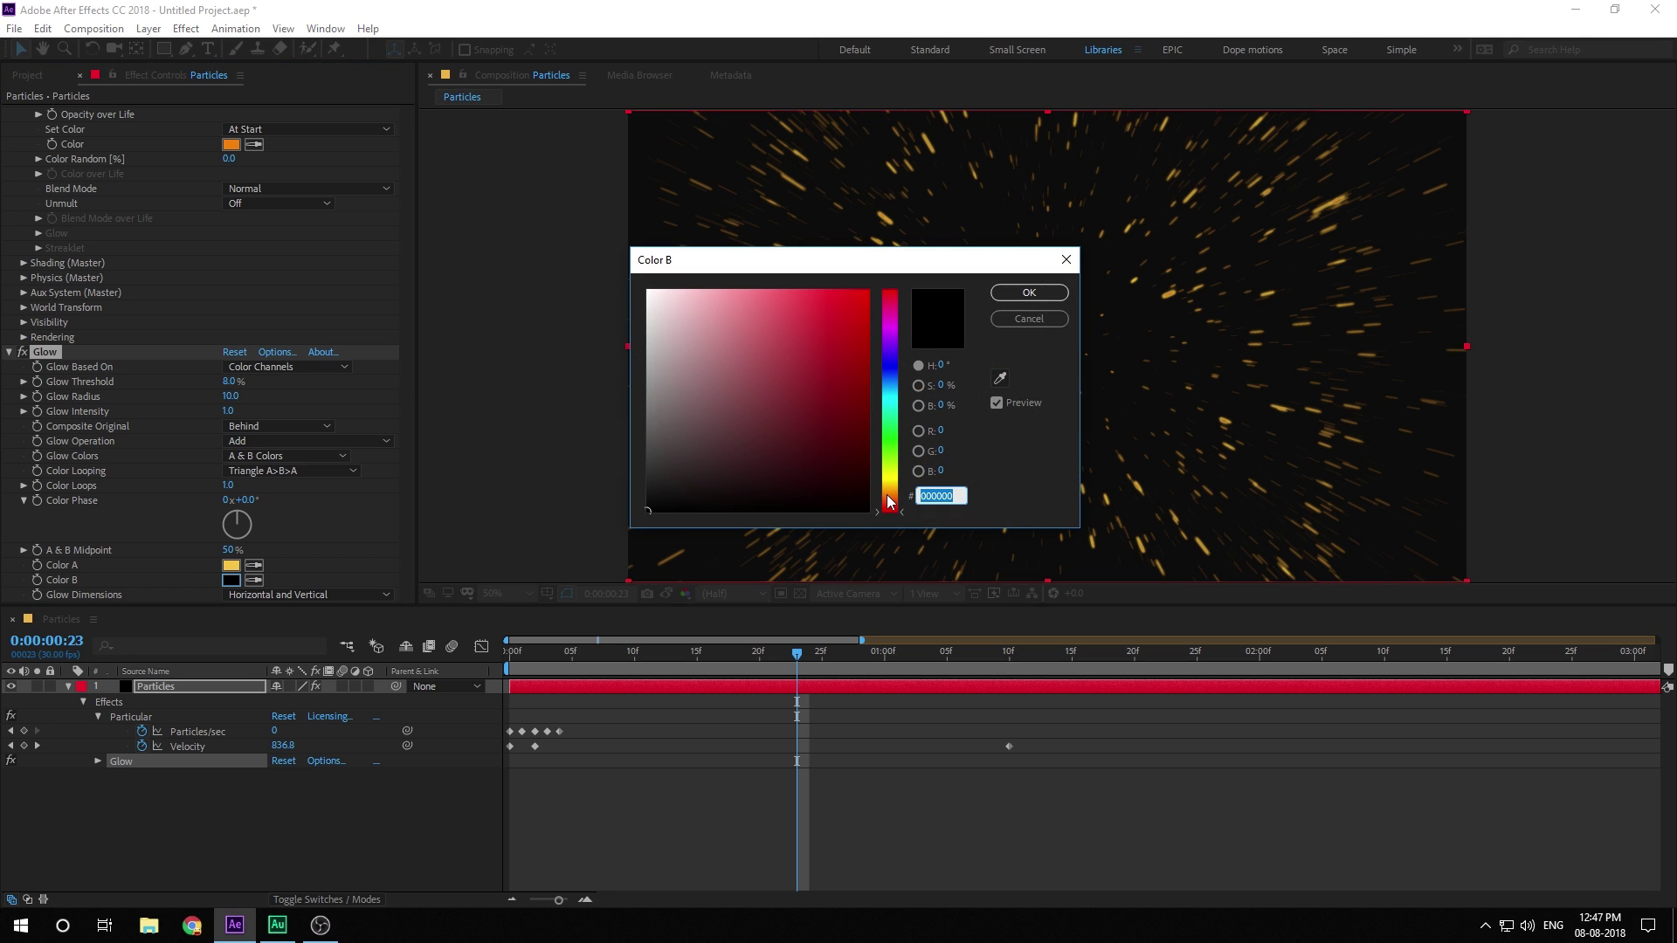
click(892, 505)
drag(837, 378, 907, 276)
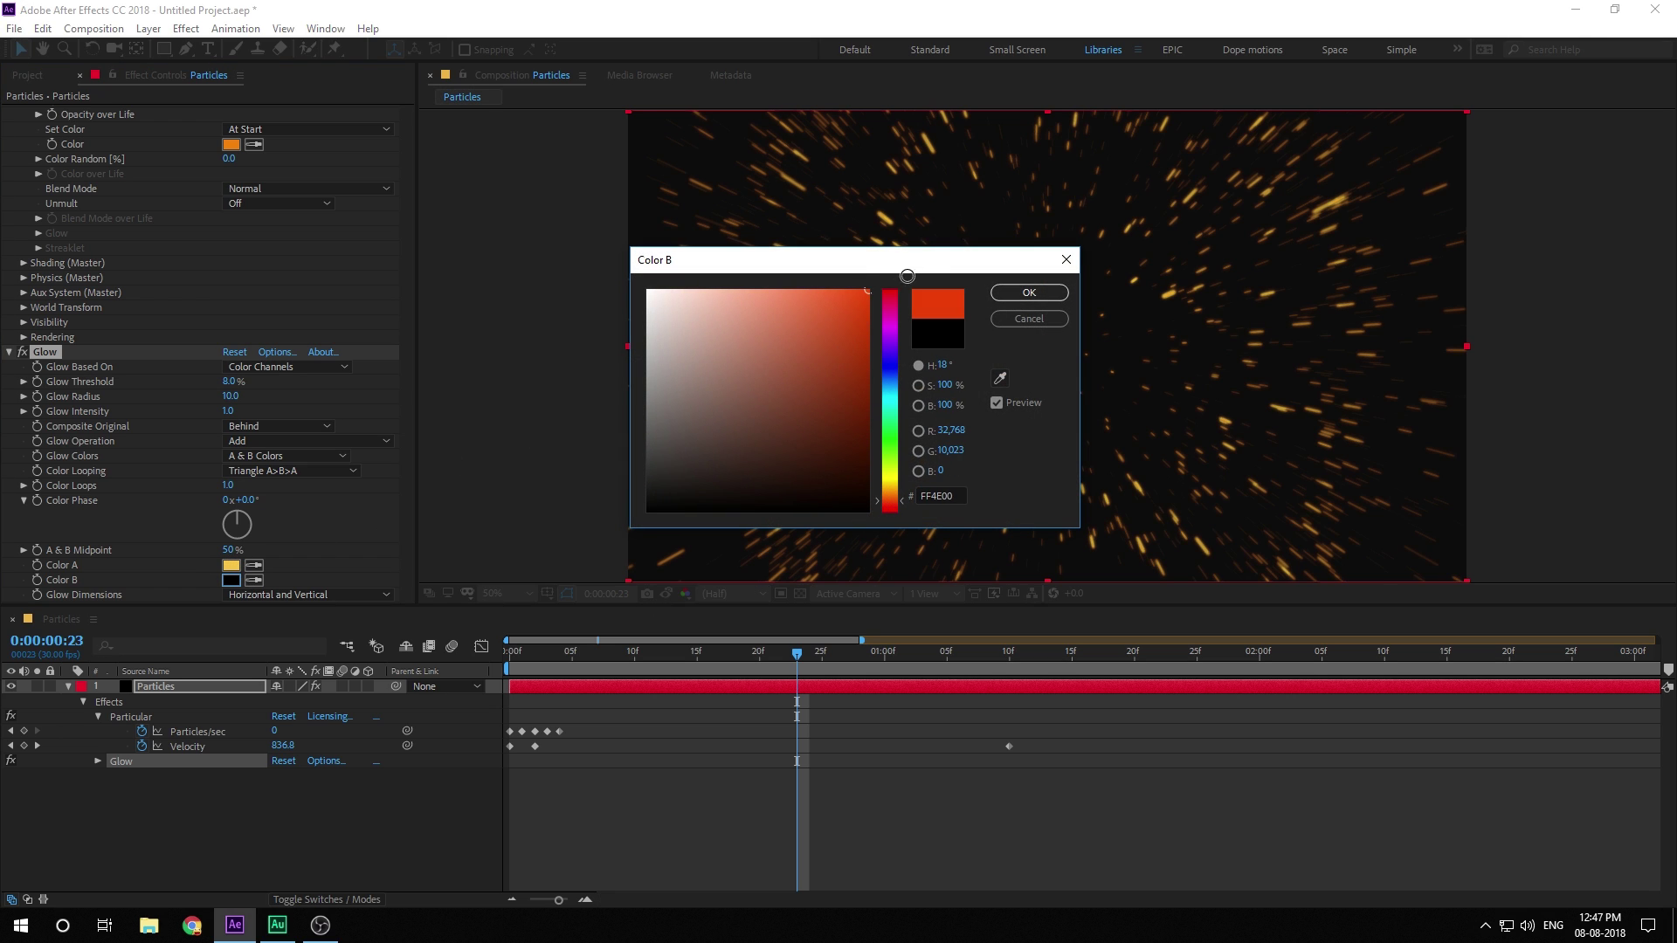
click(892, 510)
click(1028, 294)
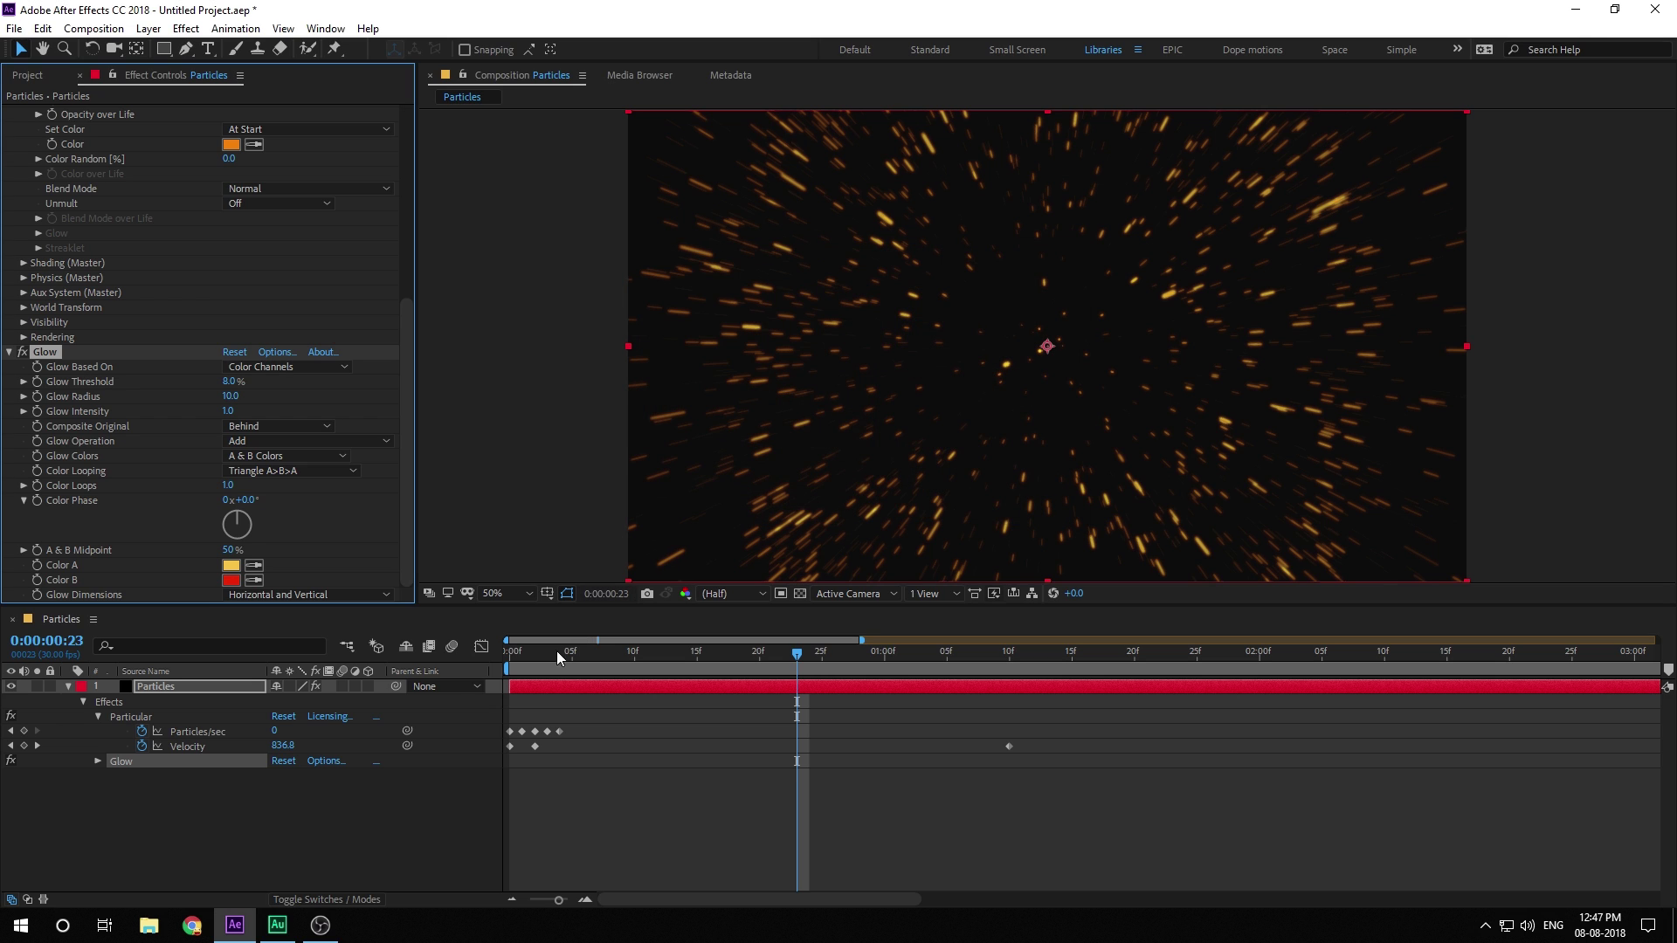
drag(534, 657, 672, 655)
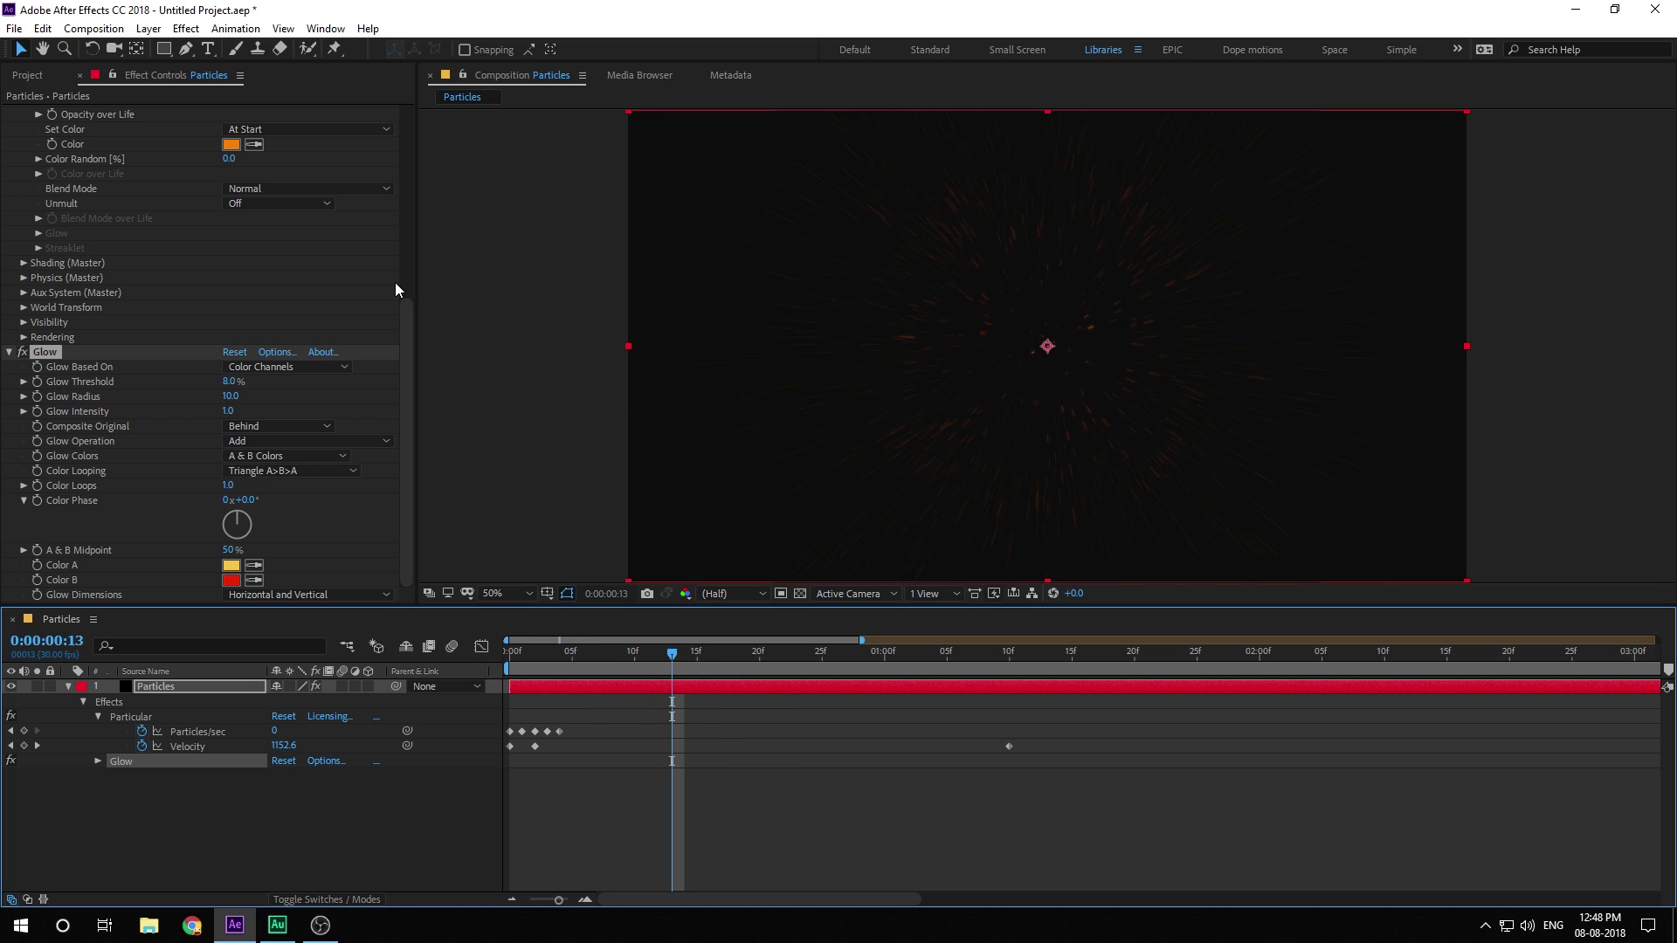
- Set the emitter's Velocity Random to 25% and Velocity from Motion to 30%
scroll(199, 328, up, 7)
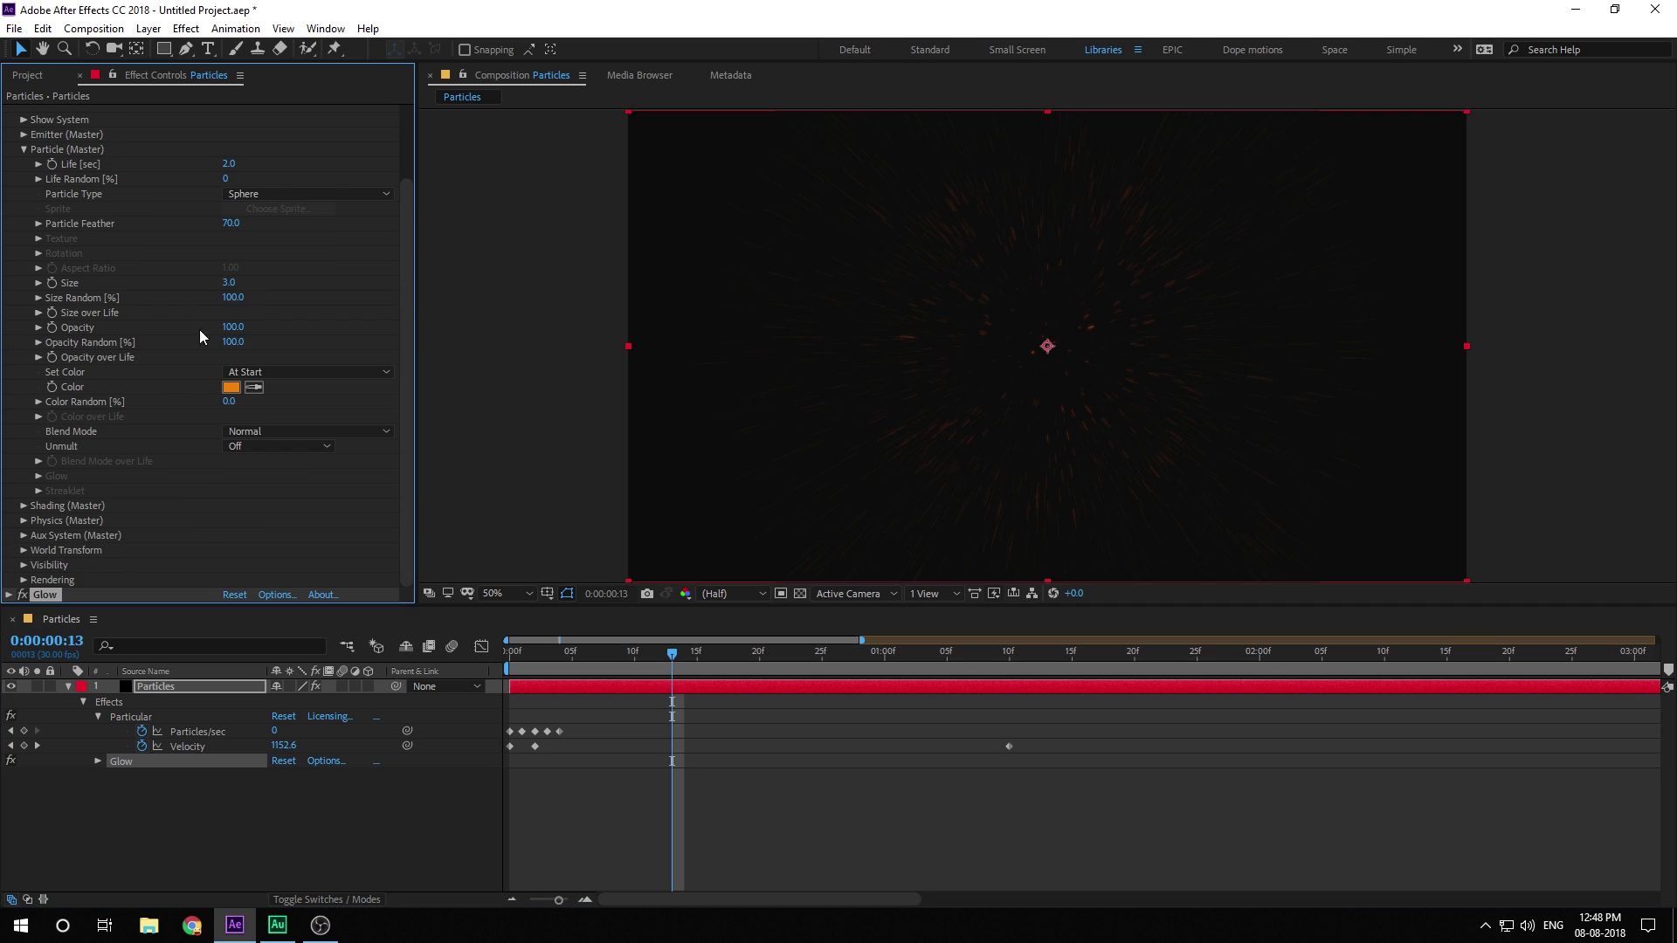
scroll(169, 304, up, 1)
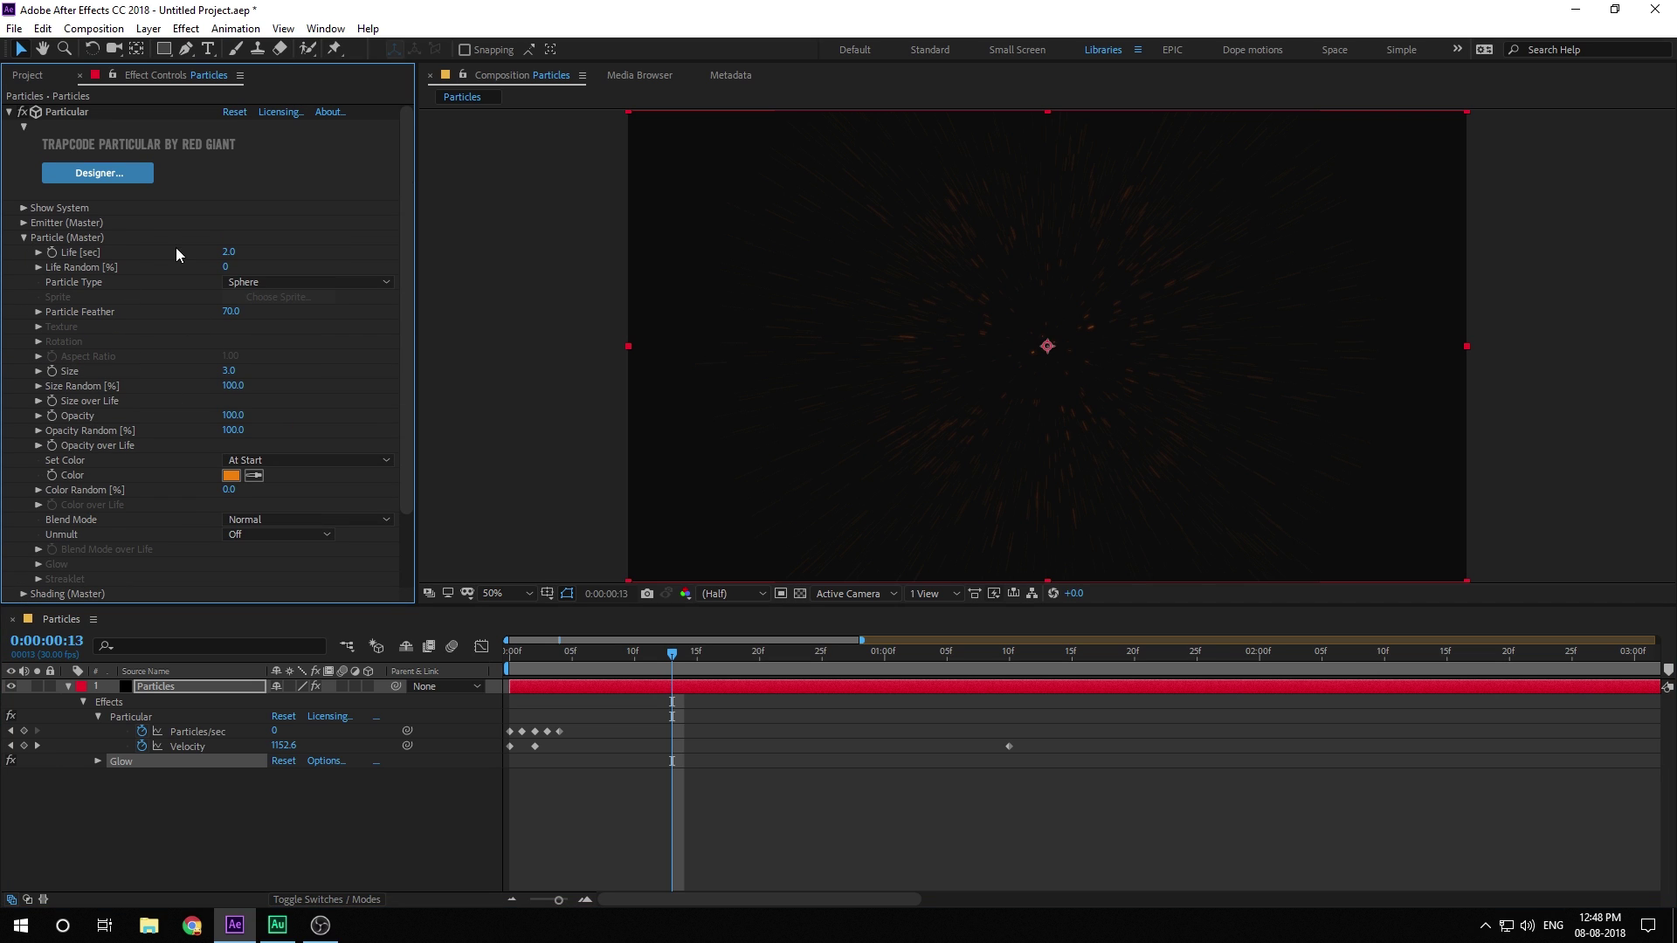
click(24, 237)
click(24, 223)
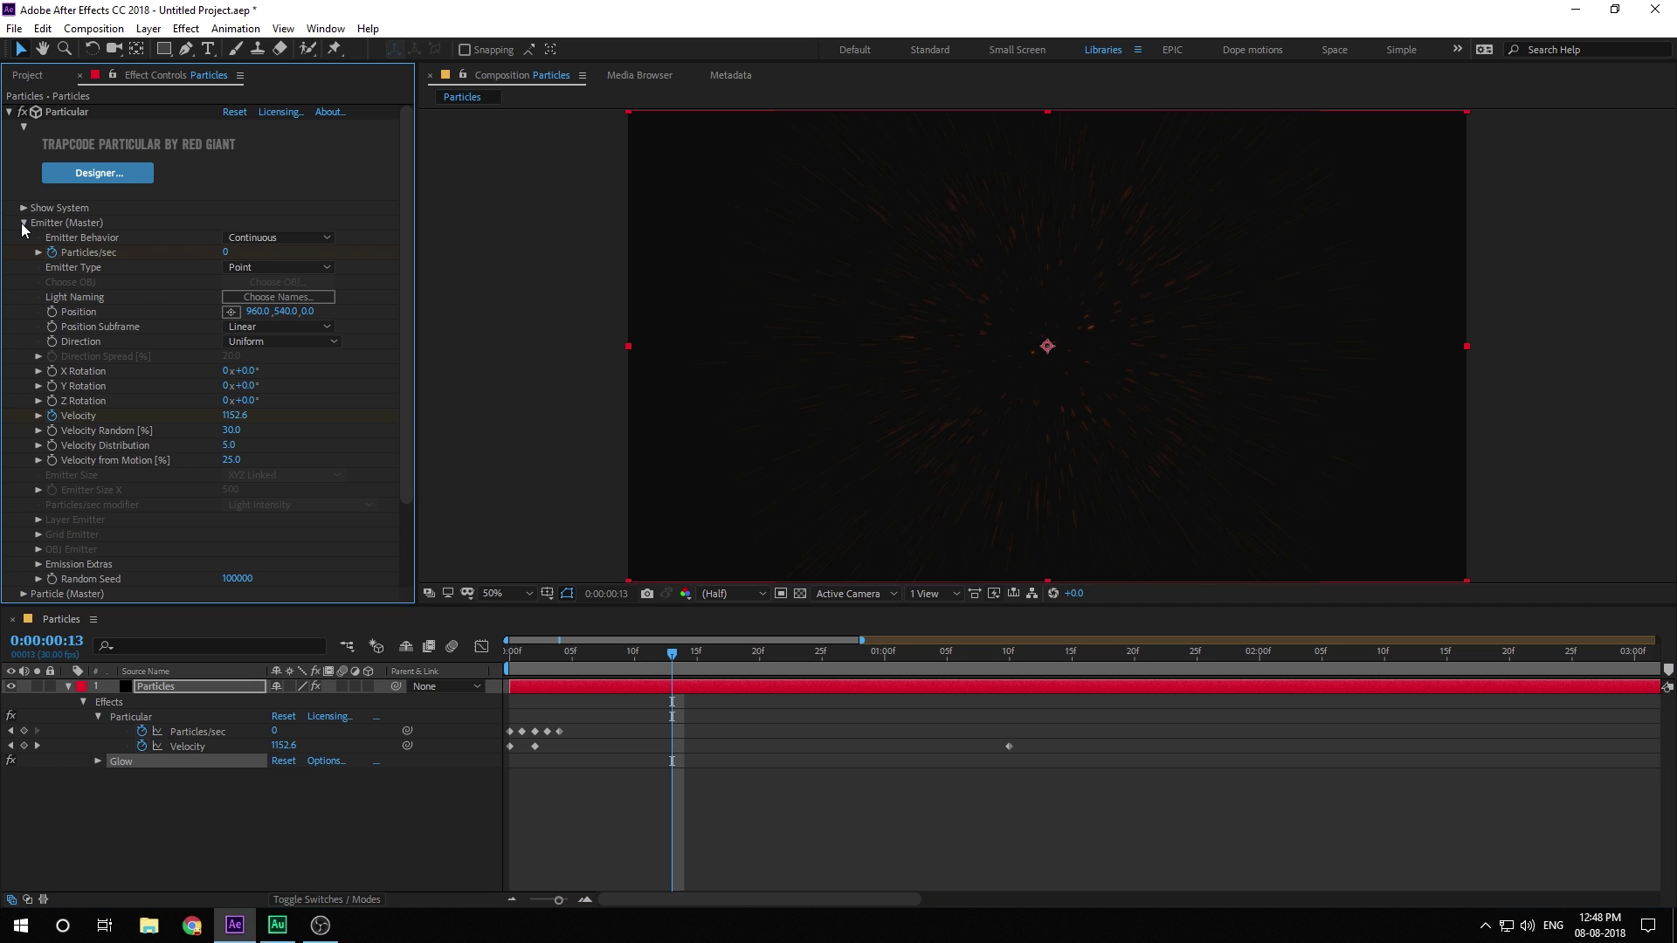
click(231, 430)
text(25)
key(Return)
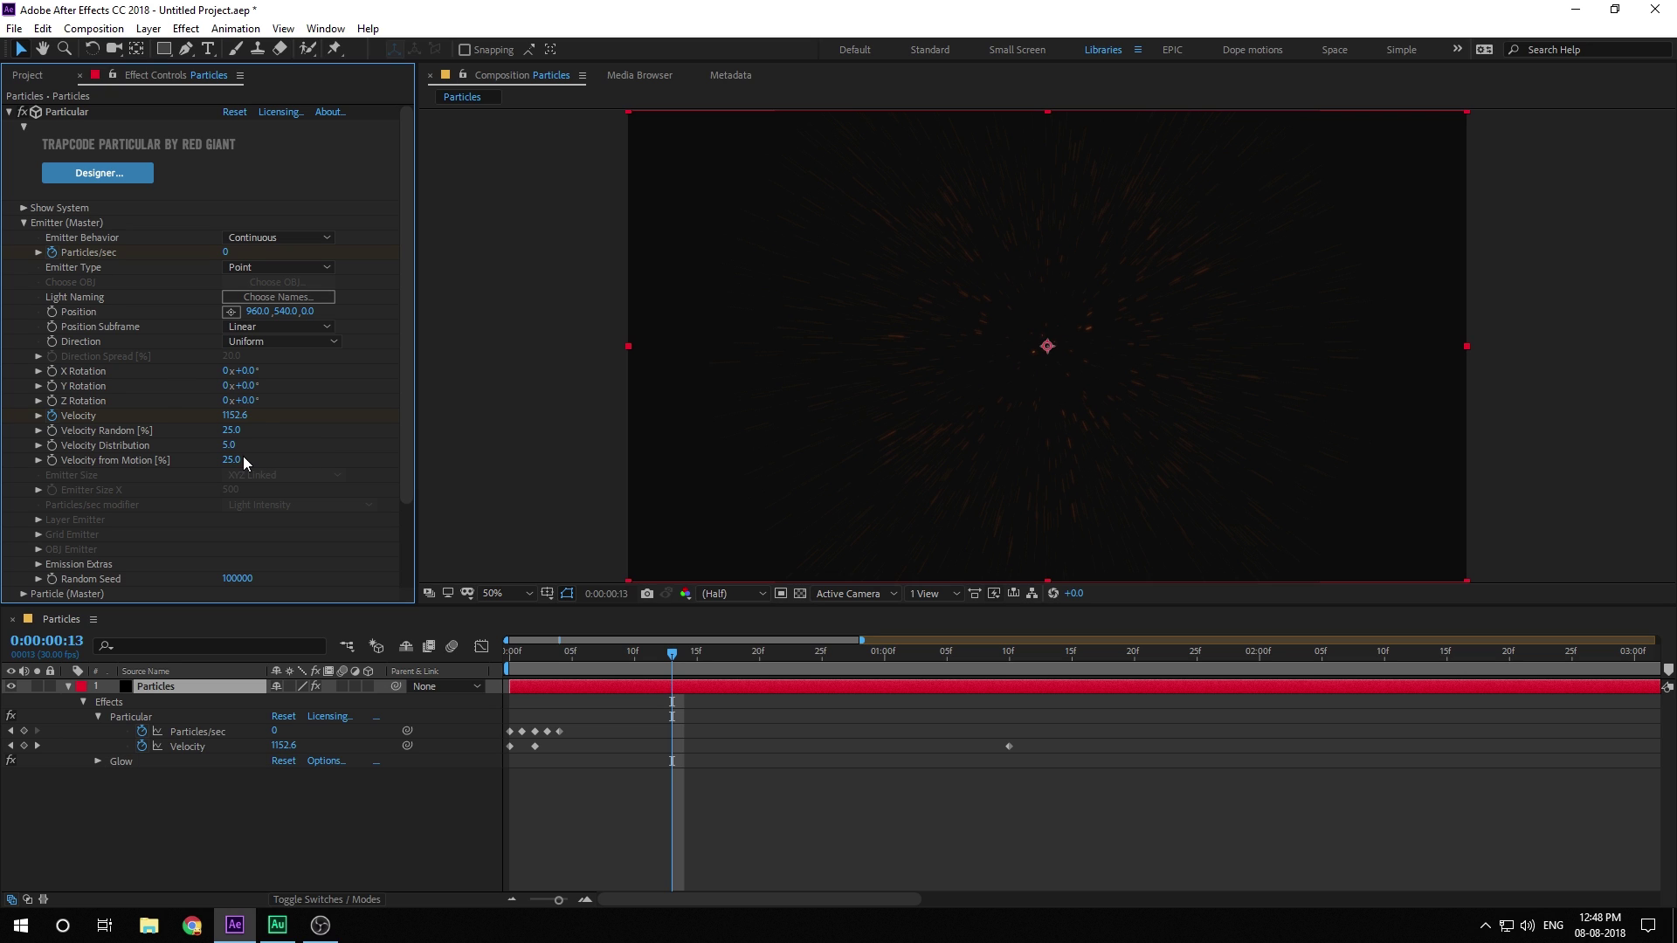
click(232, 460)
text(30)
key(Return)
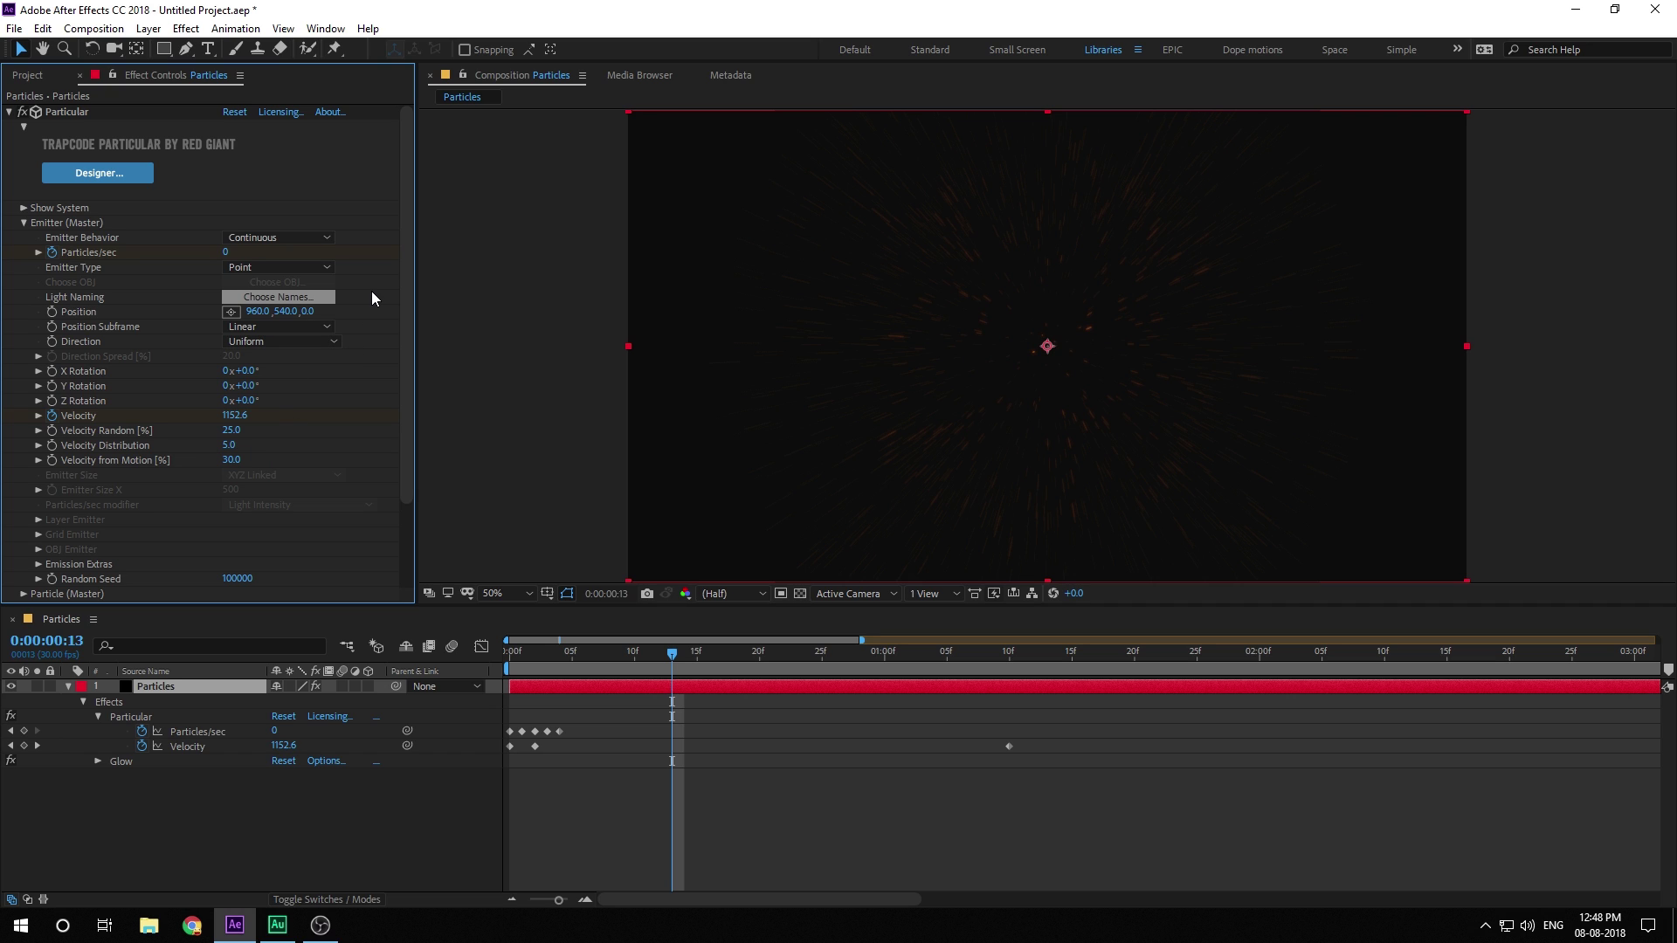
- Check the burst up to frame 18 and set Gravity in Particular's Physics settings to -100
scroll(407, 315, down, 3)
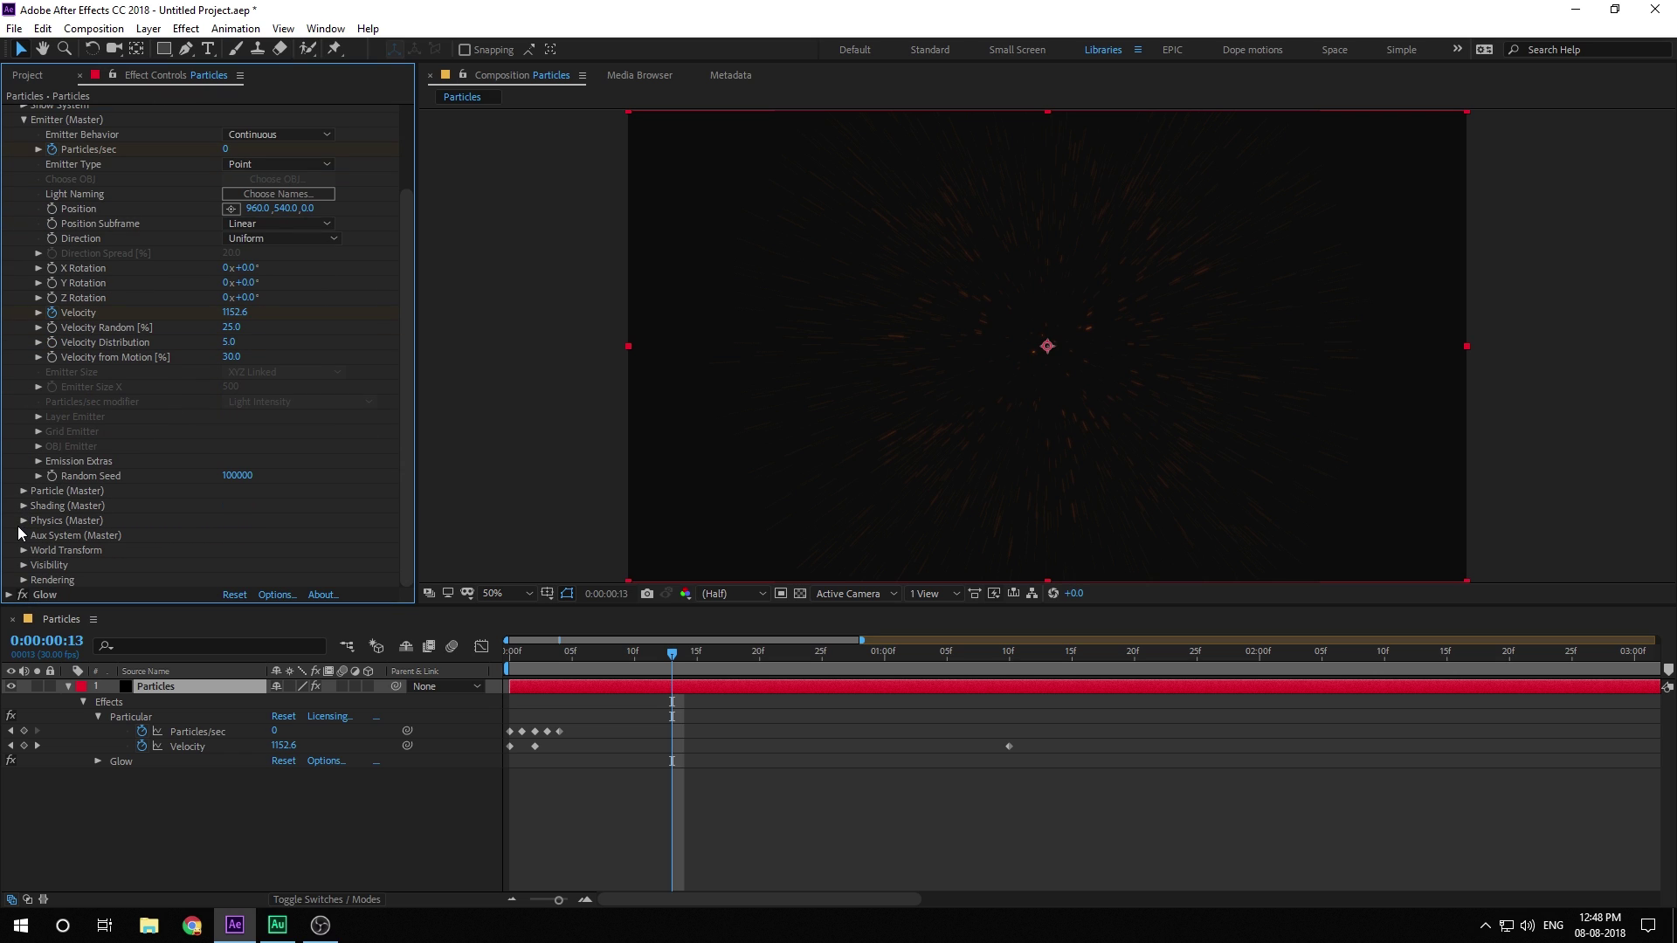
scroll(14, 314, up, 3)
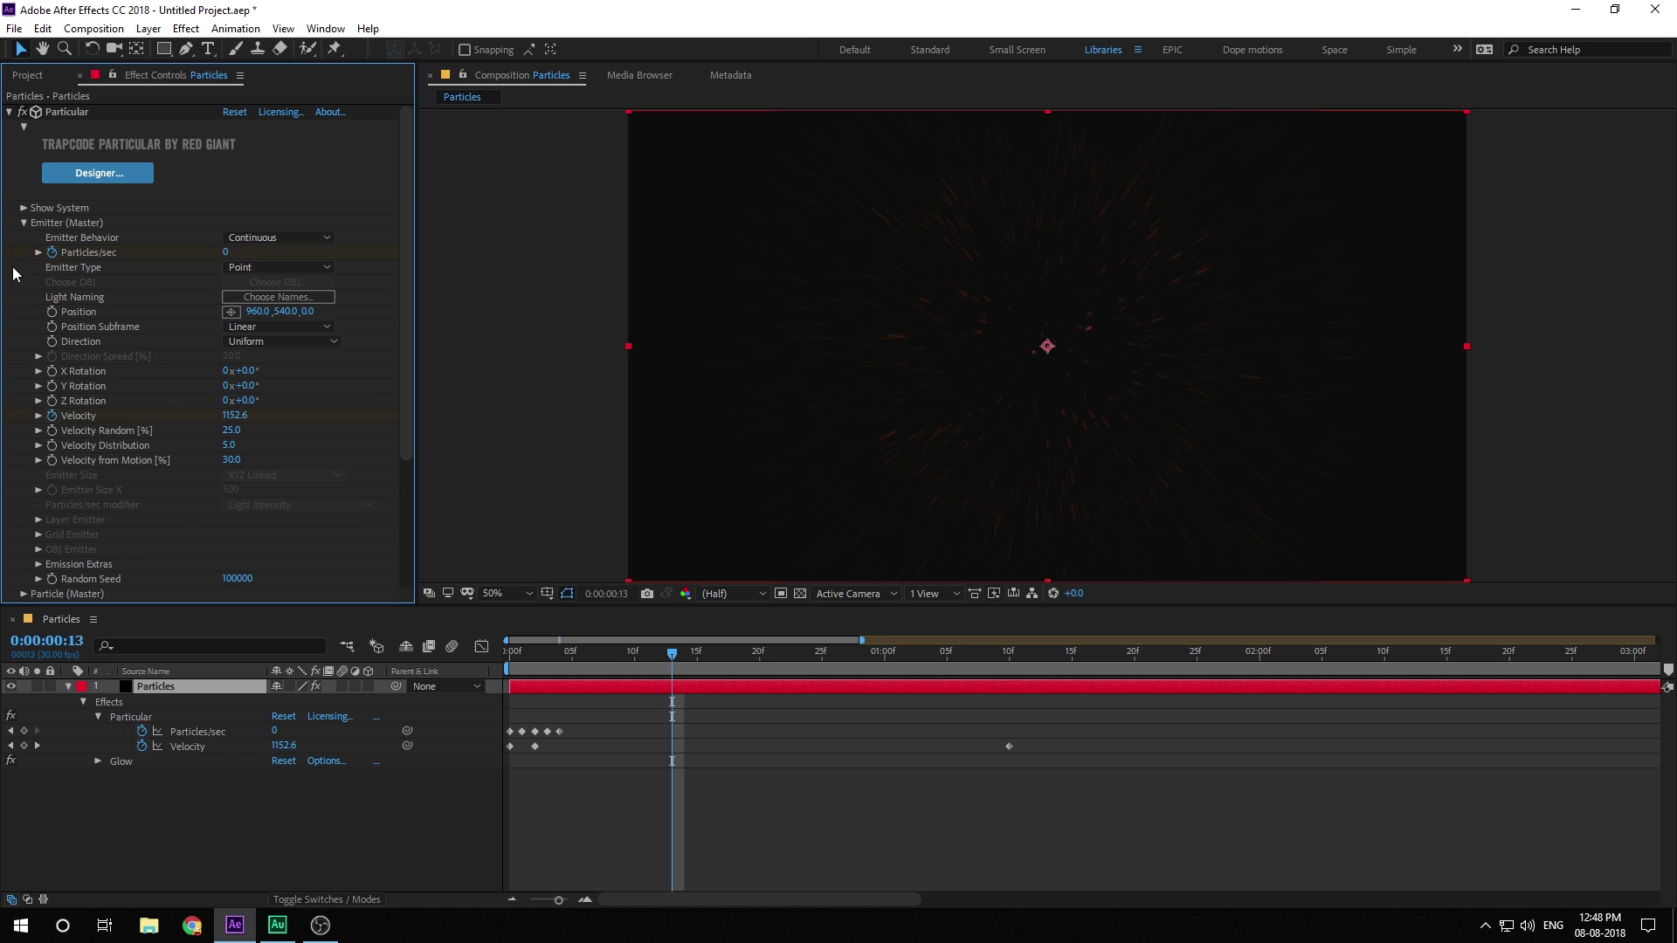
click(23, 225)
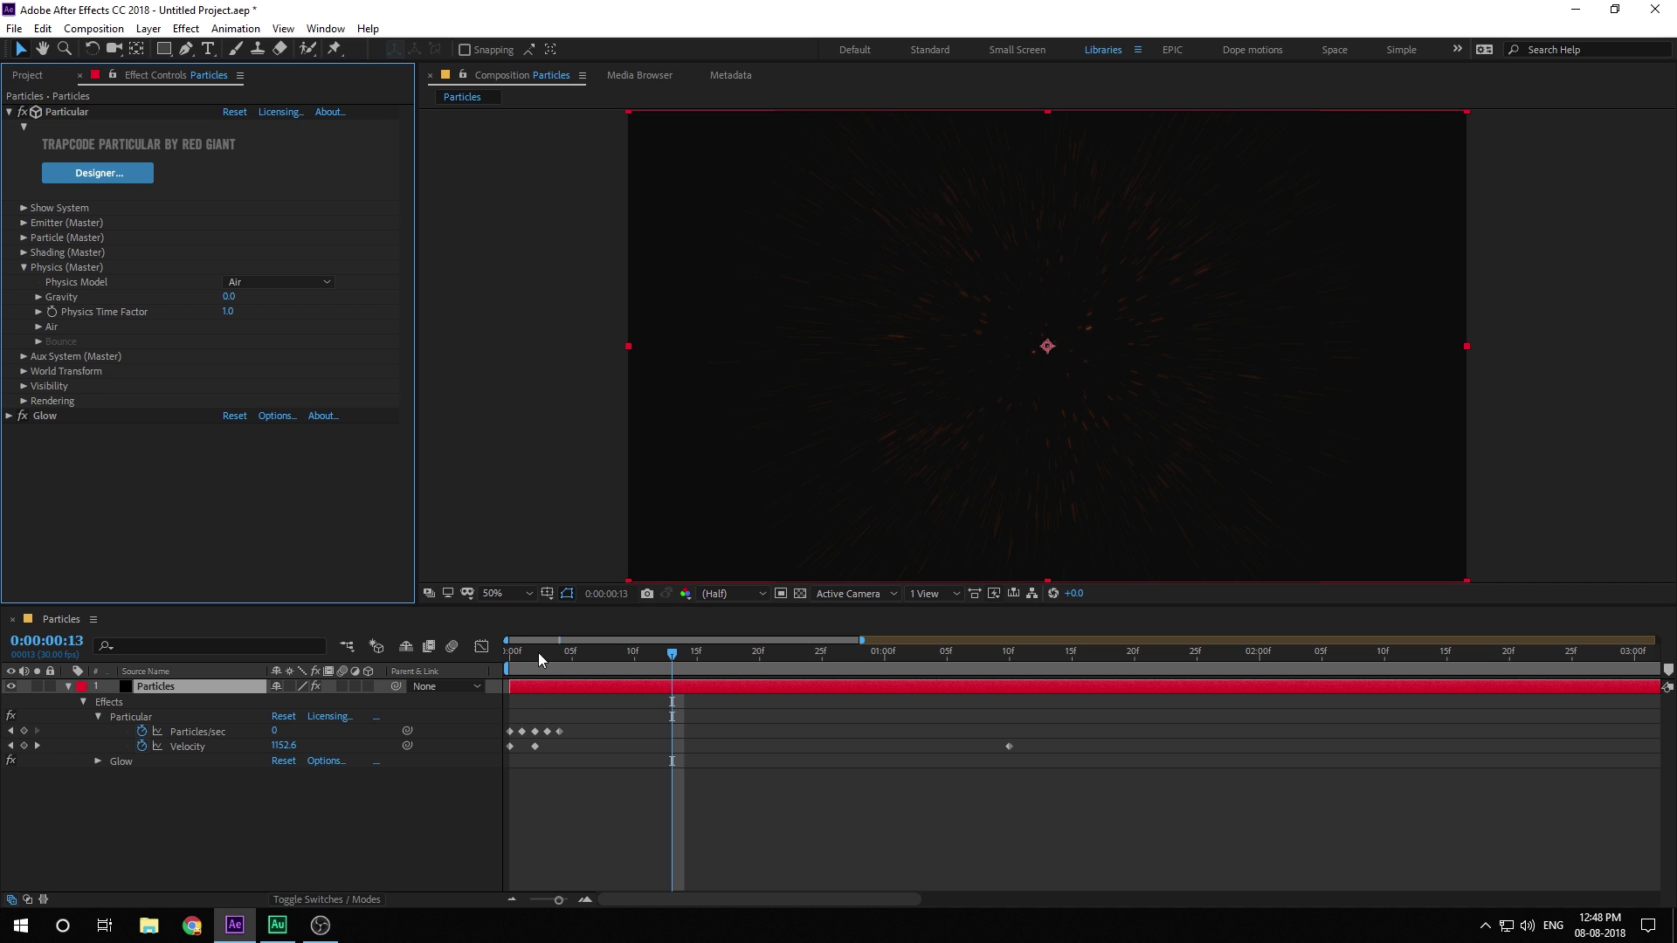
drag(539, 660, 731, 683)
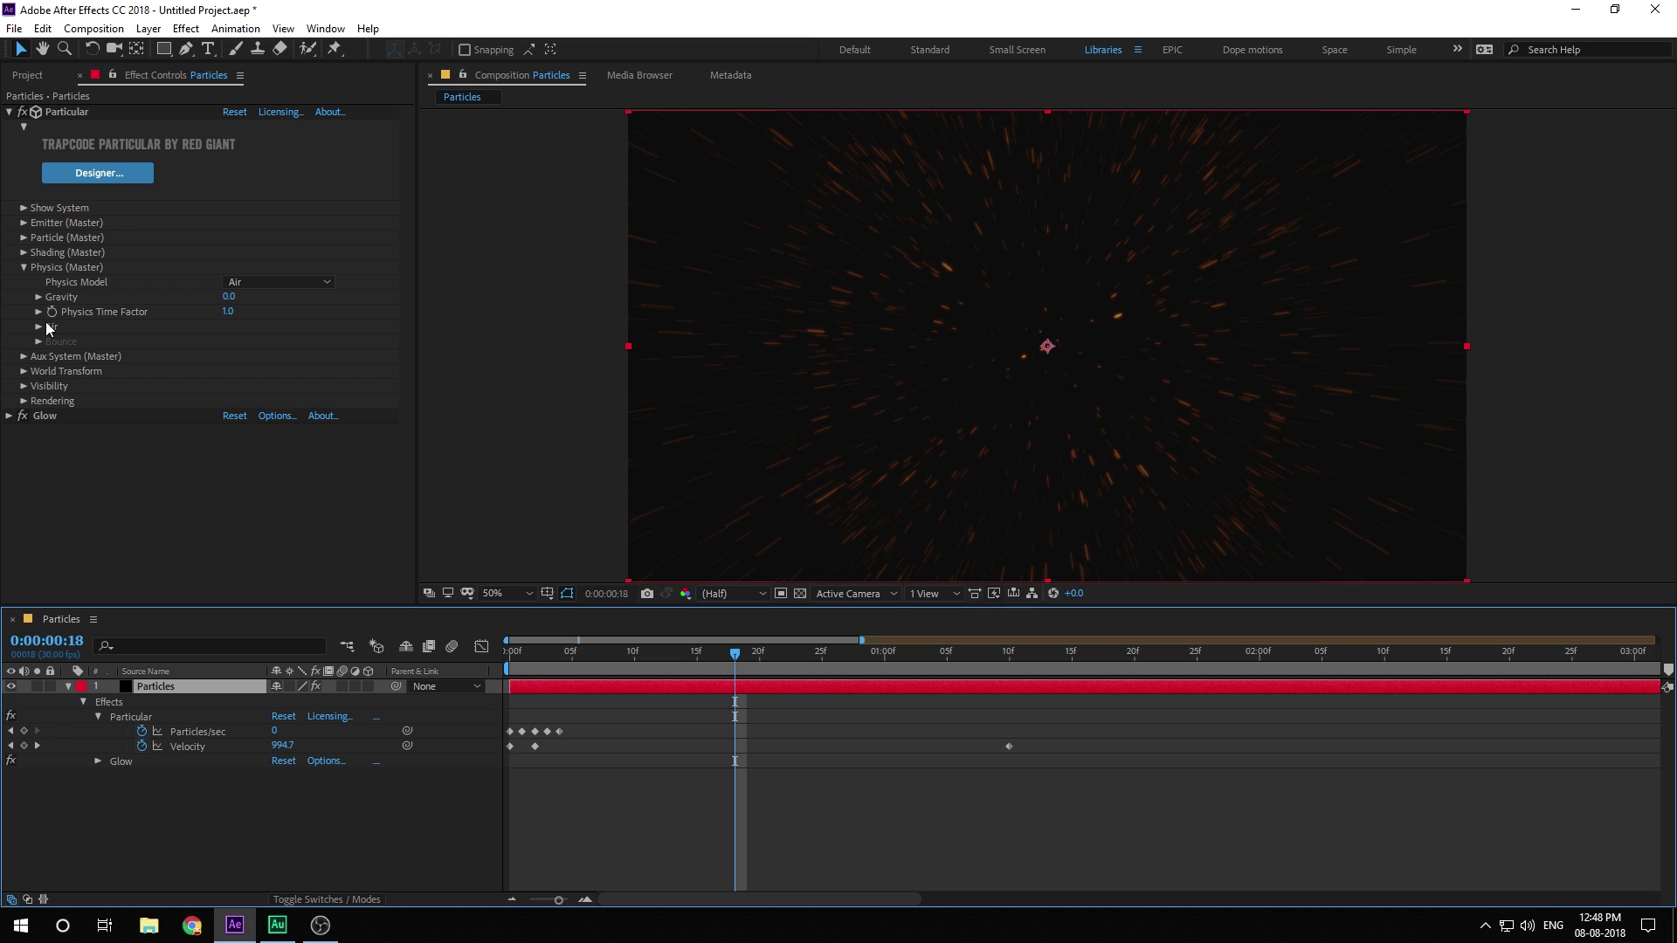
click(228, 297)
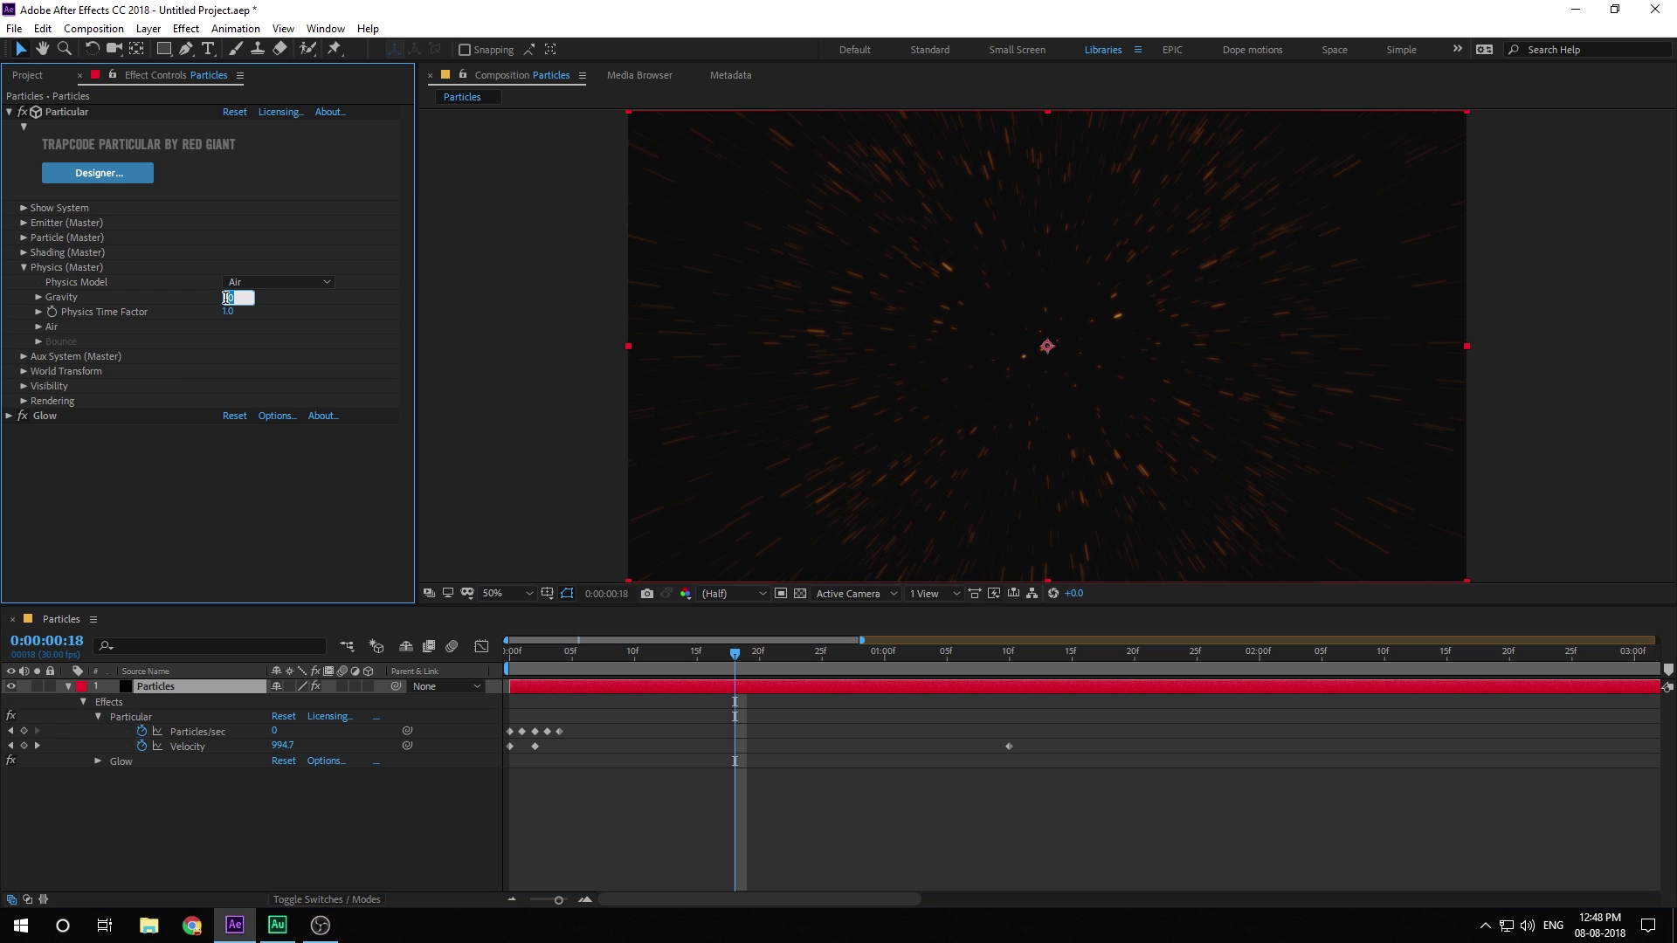
text(-100)
key(Return)
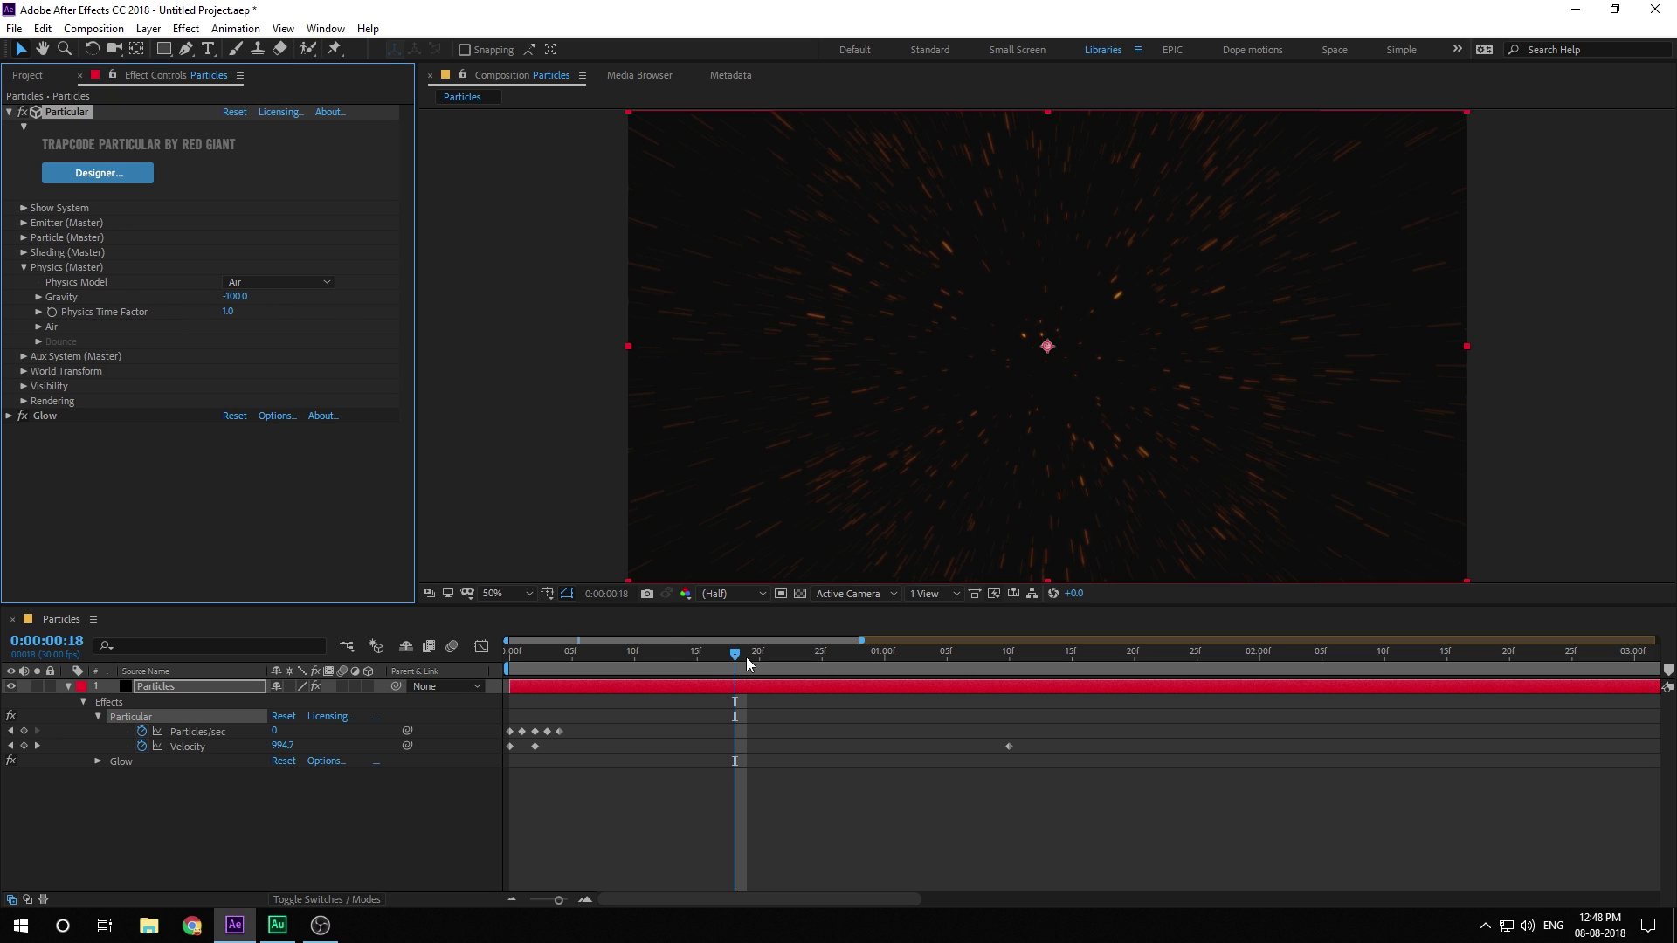
- Keyframe the Physics Time Factor at 2 on frame 2
scroll(650, 726, up, 3)
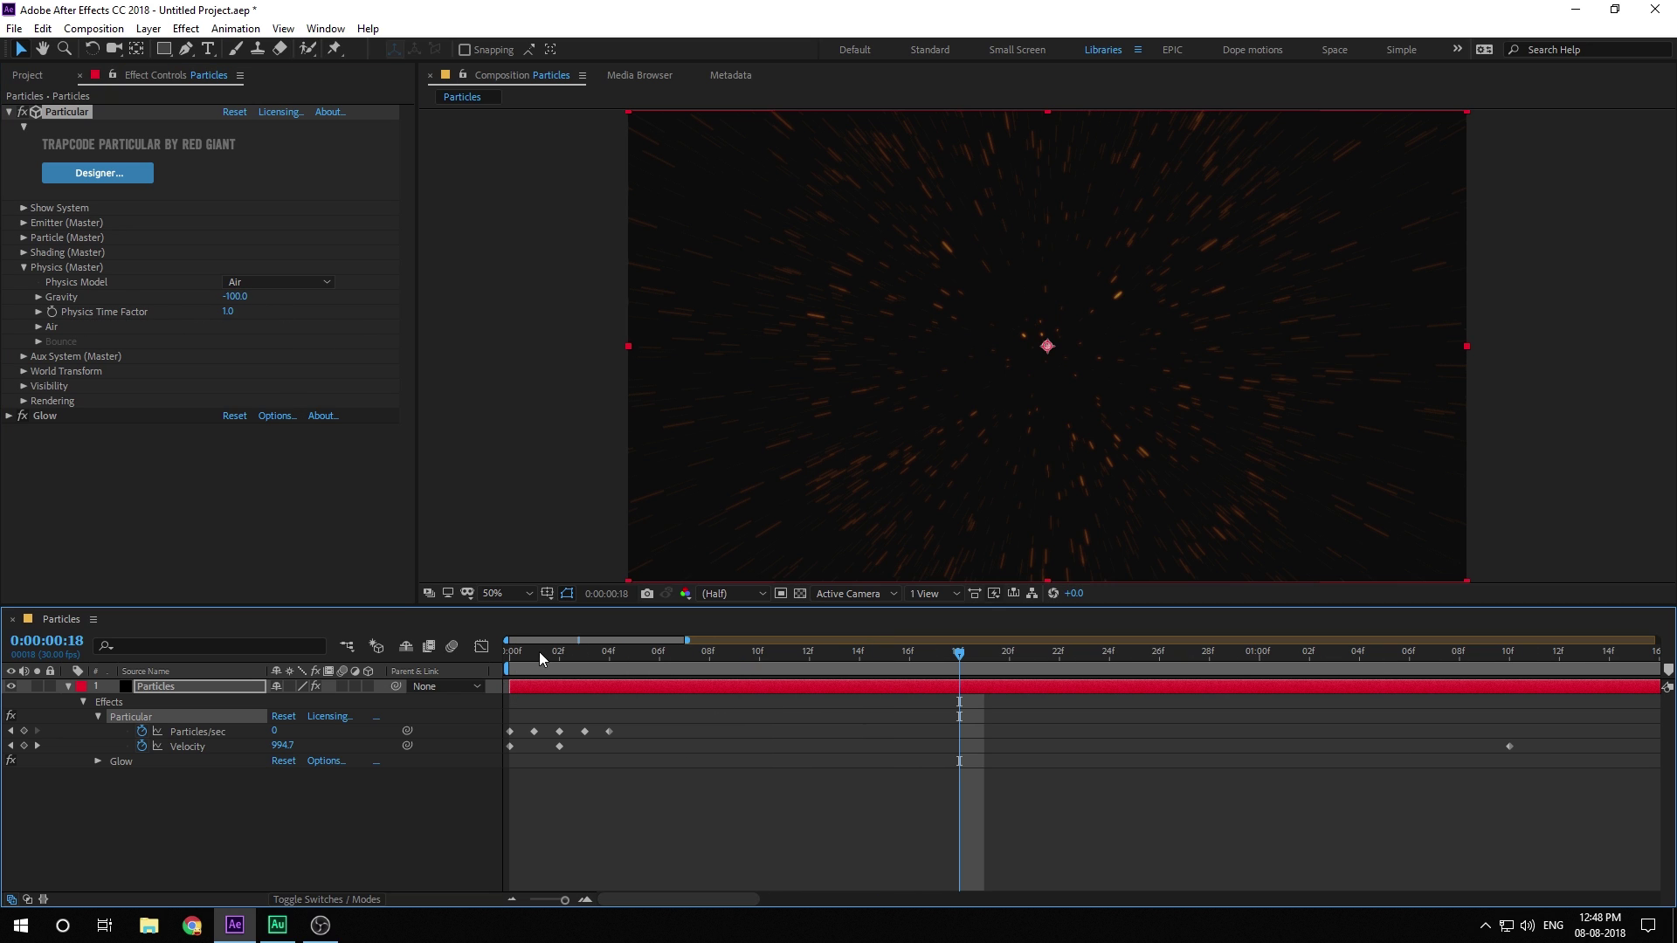
click(559, 652)
click(228, 311)
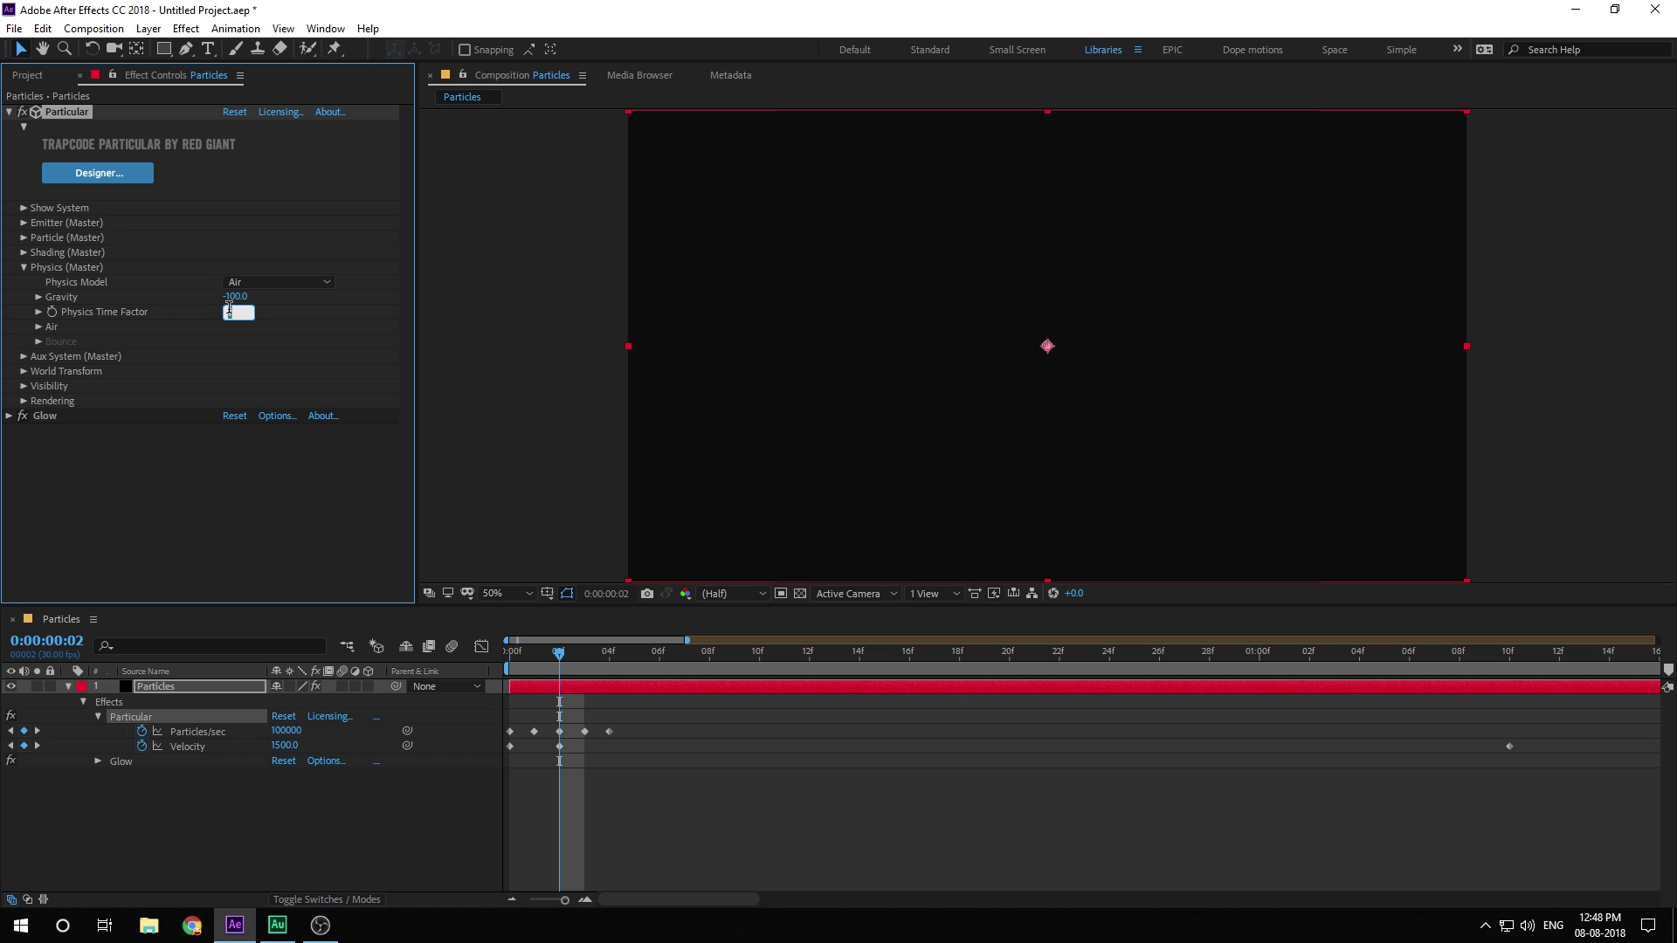
text(2)
- Keyframe the Physics Time Factor at 1 on frames 0 and 3, then check the burst up to frame 14
drag(555, 653, 476, 669)
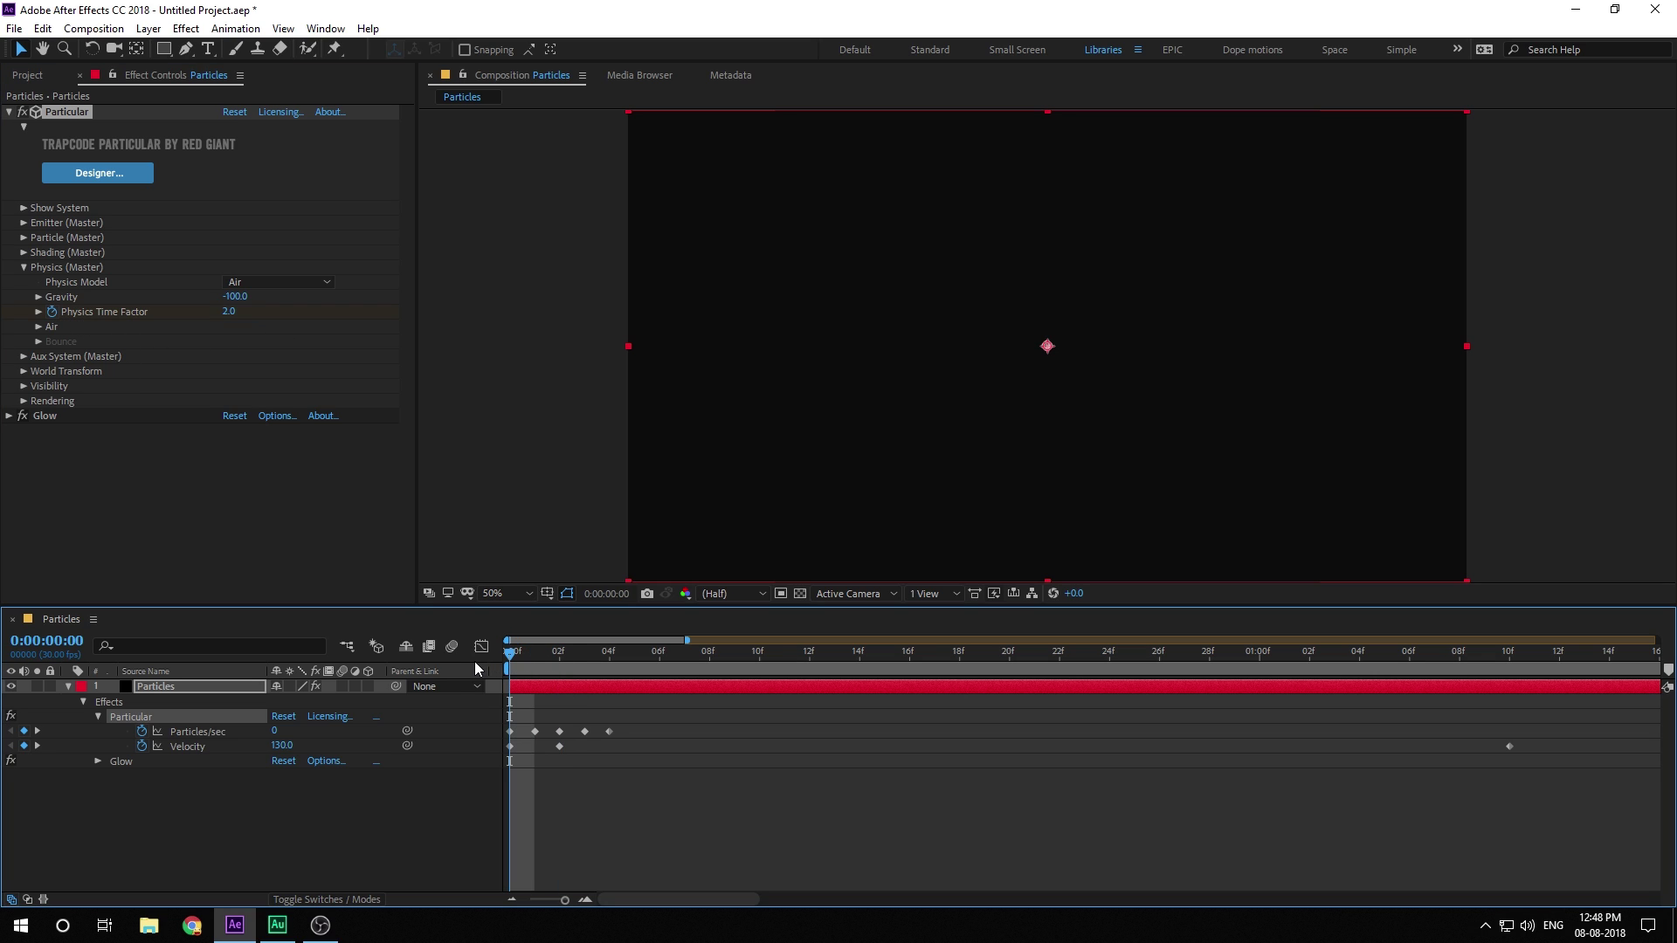
click(229, 311)
text(1)
key(Return)
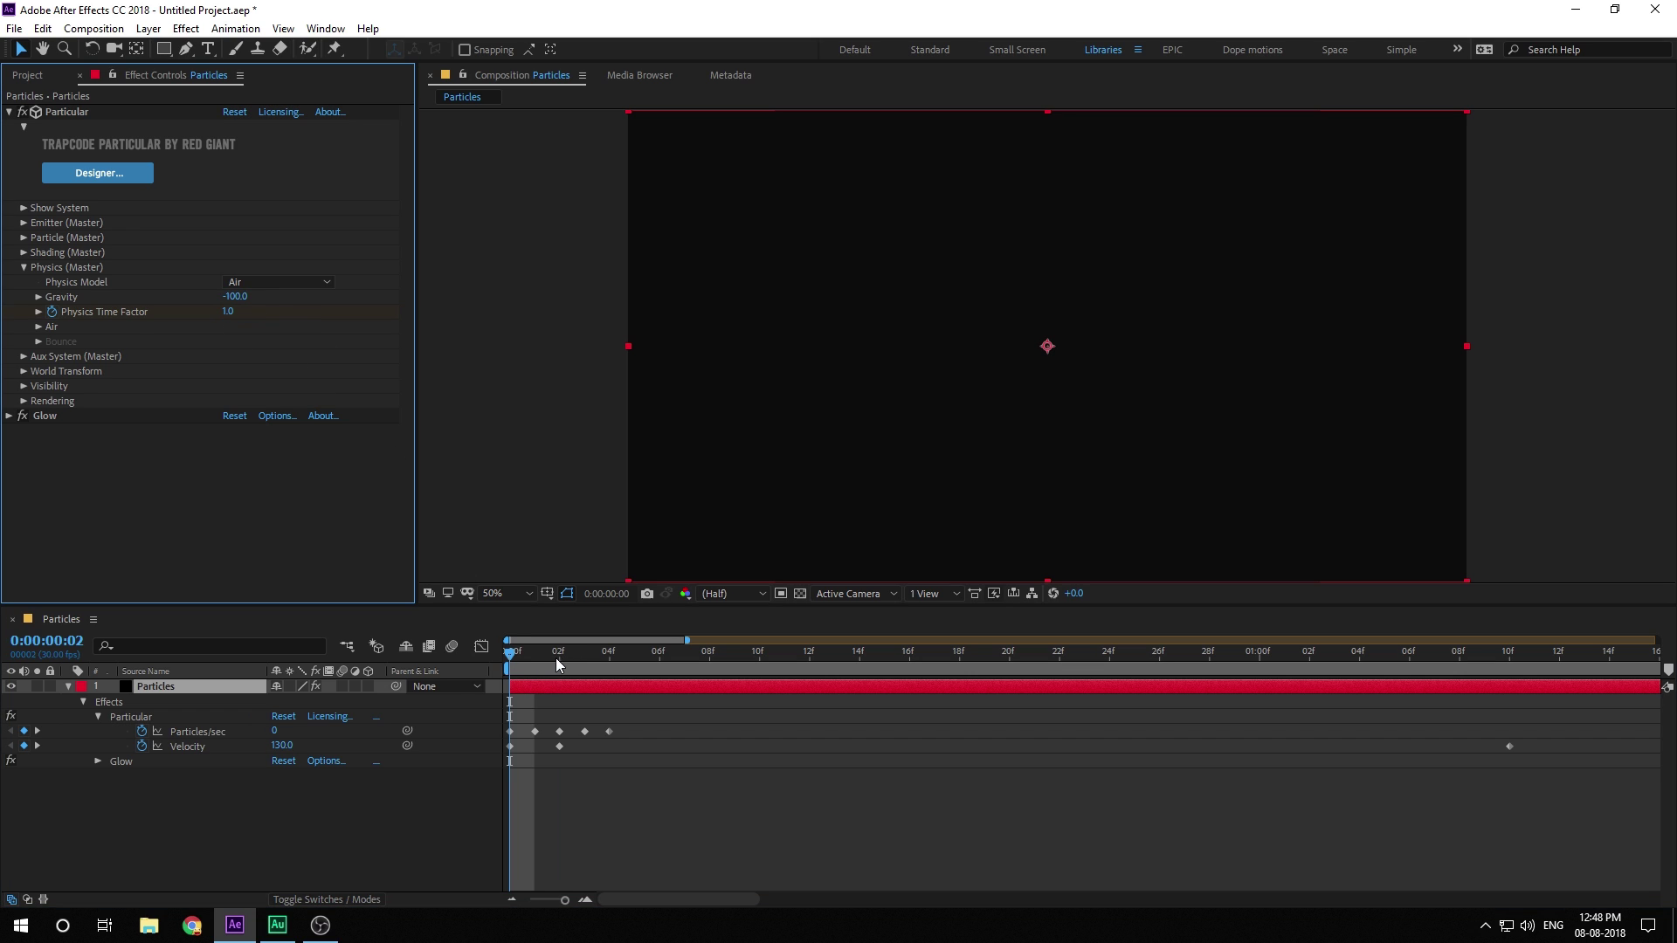
click(574, 657)
click(230, 312)
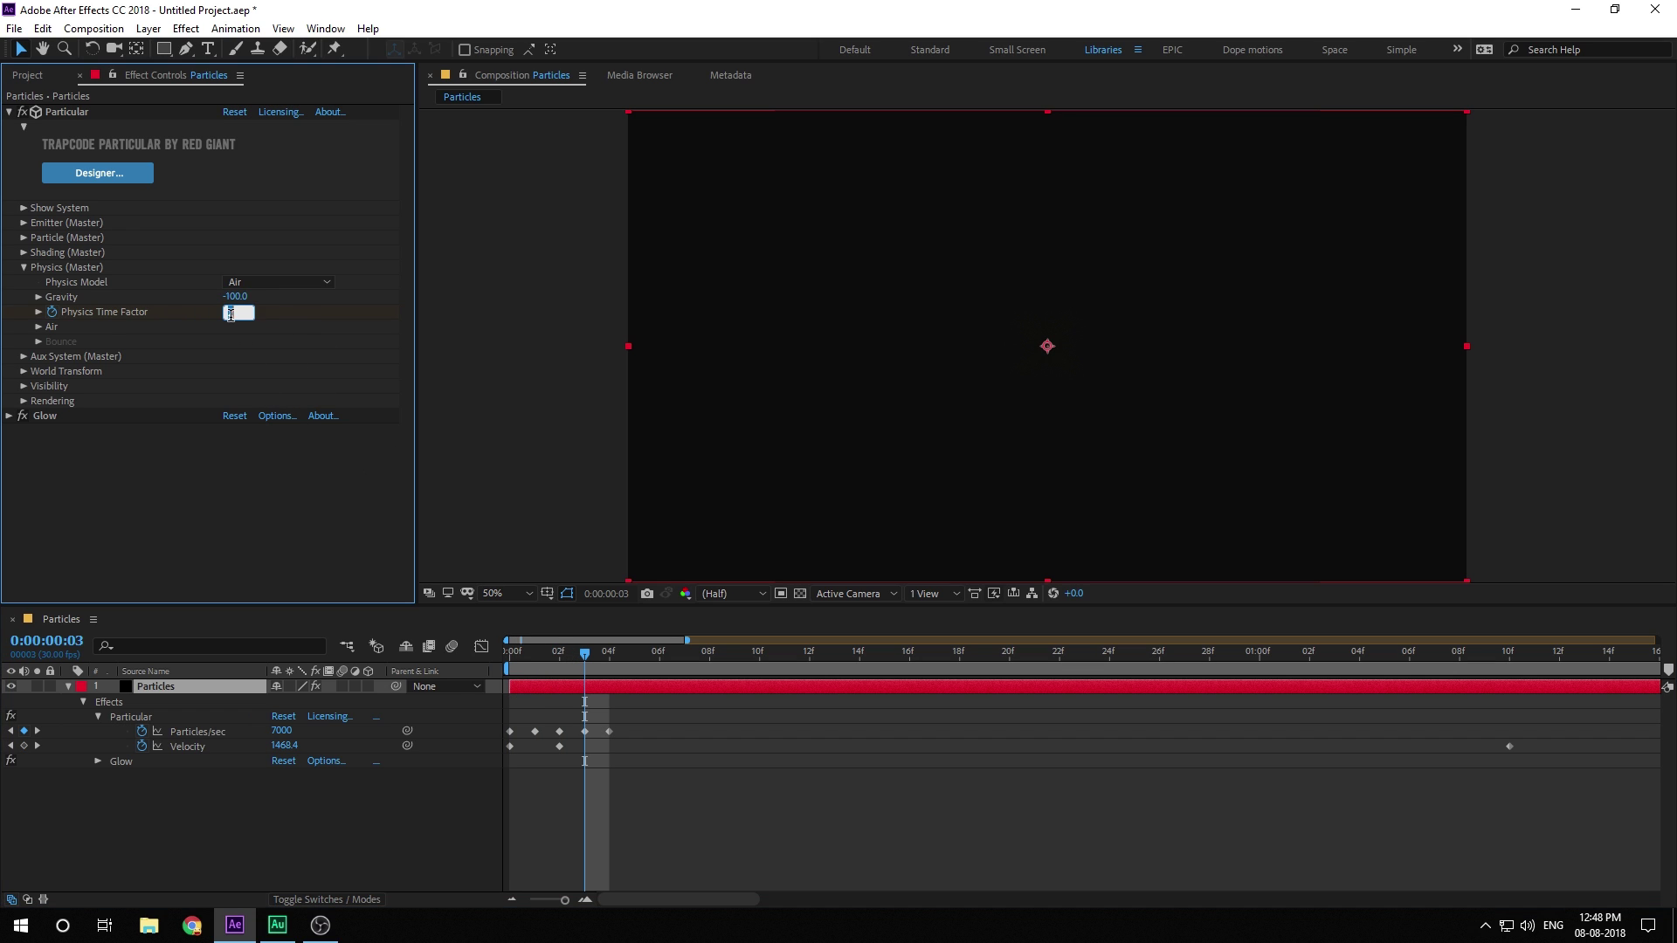
text(1)
key(Return)
mouse_move(585, 651)
mouse_down()
mouse_move(814, 694)
mouse_move(1265, 697)
mouse_move(797, 712)
mouse_move(932, 694)
mouse_move(763, 700)
mouse_move(831, 697)
mouse_move(861, 652)
mouse_move(758, 673)
mouse_move(788, 688)
mouse_move(861, 678)
mouse_up()
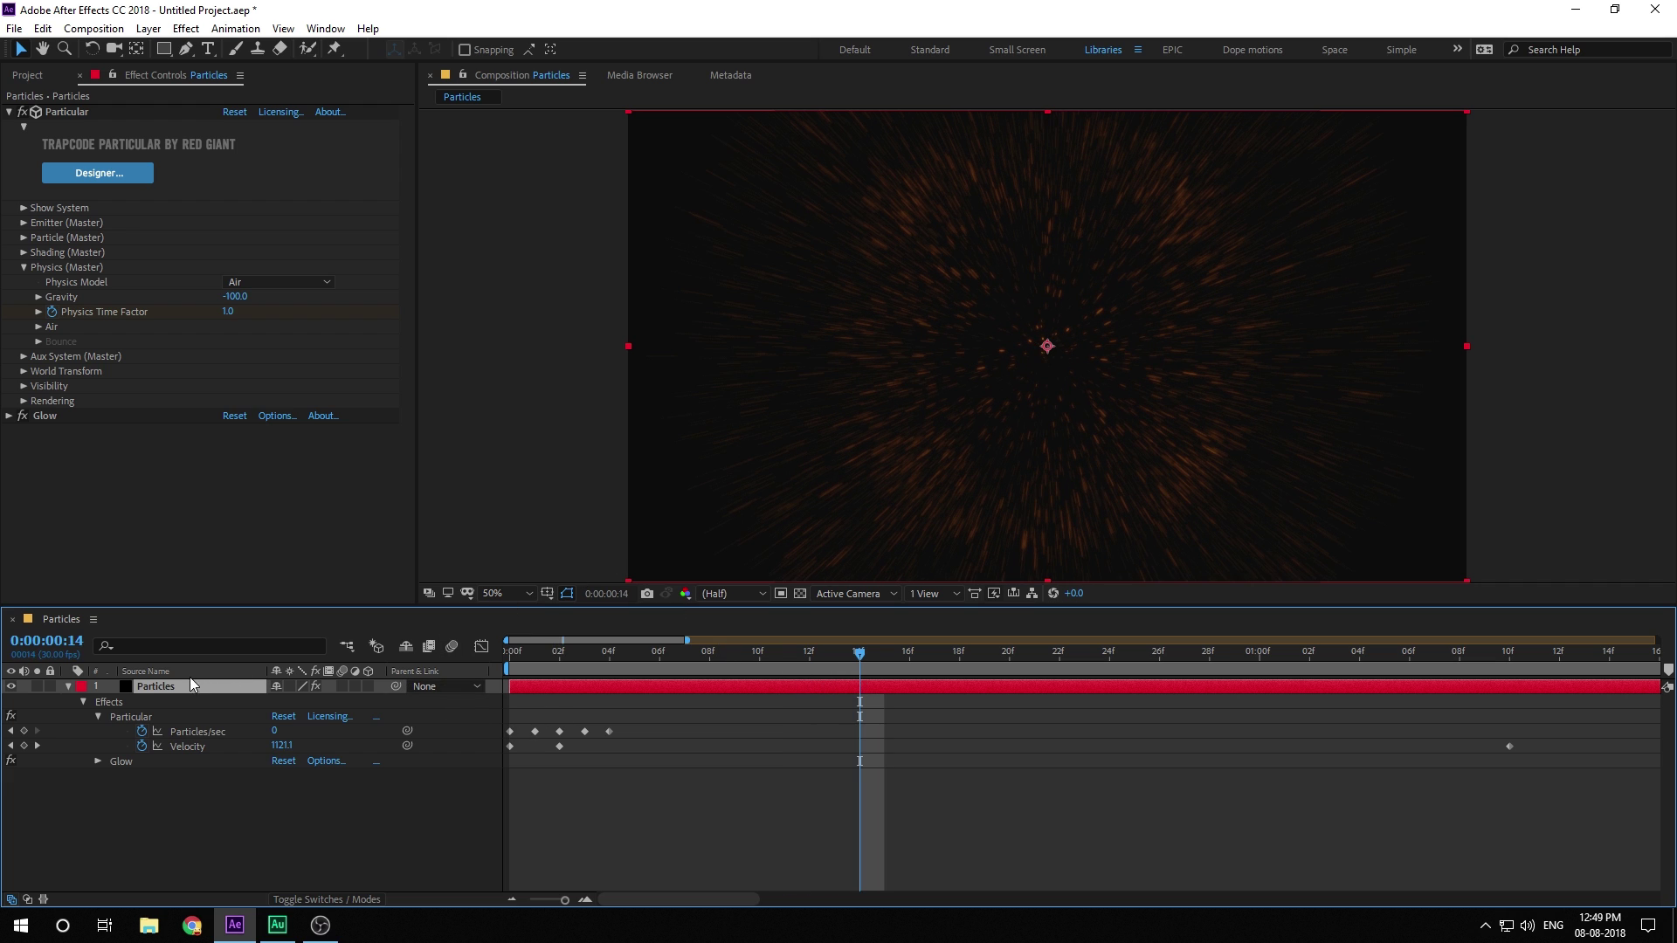
- Show only the keyframed properties of the Particles layer in the timeline and deselect the layer
key(u)
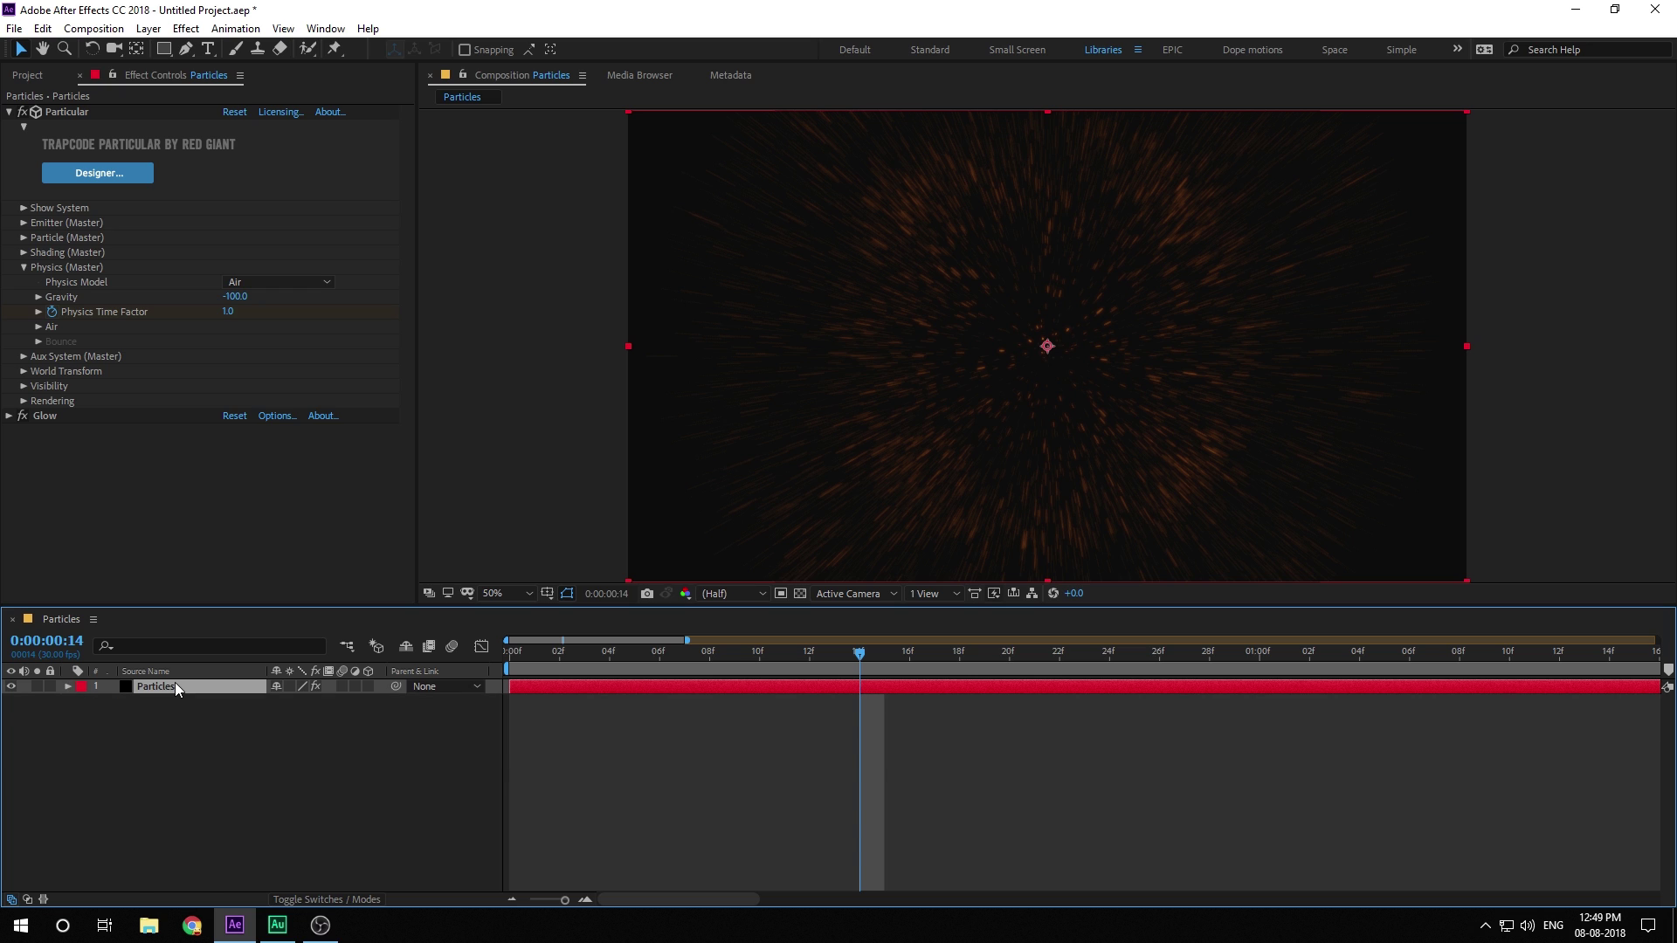
key(u)
key(u)
key(u)
click(69, 687)
key(u)
click(364, 841)
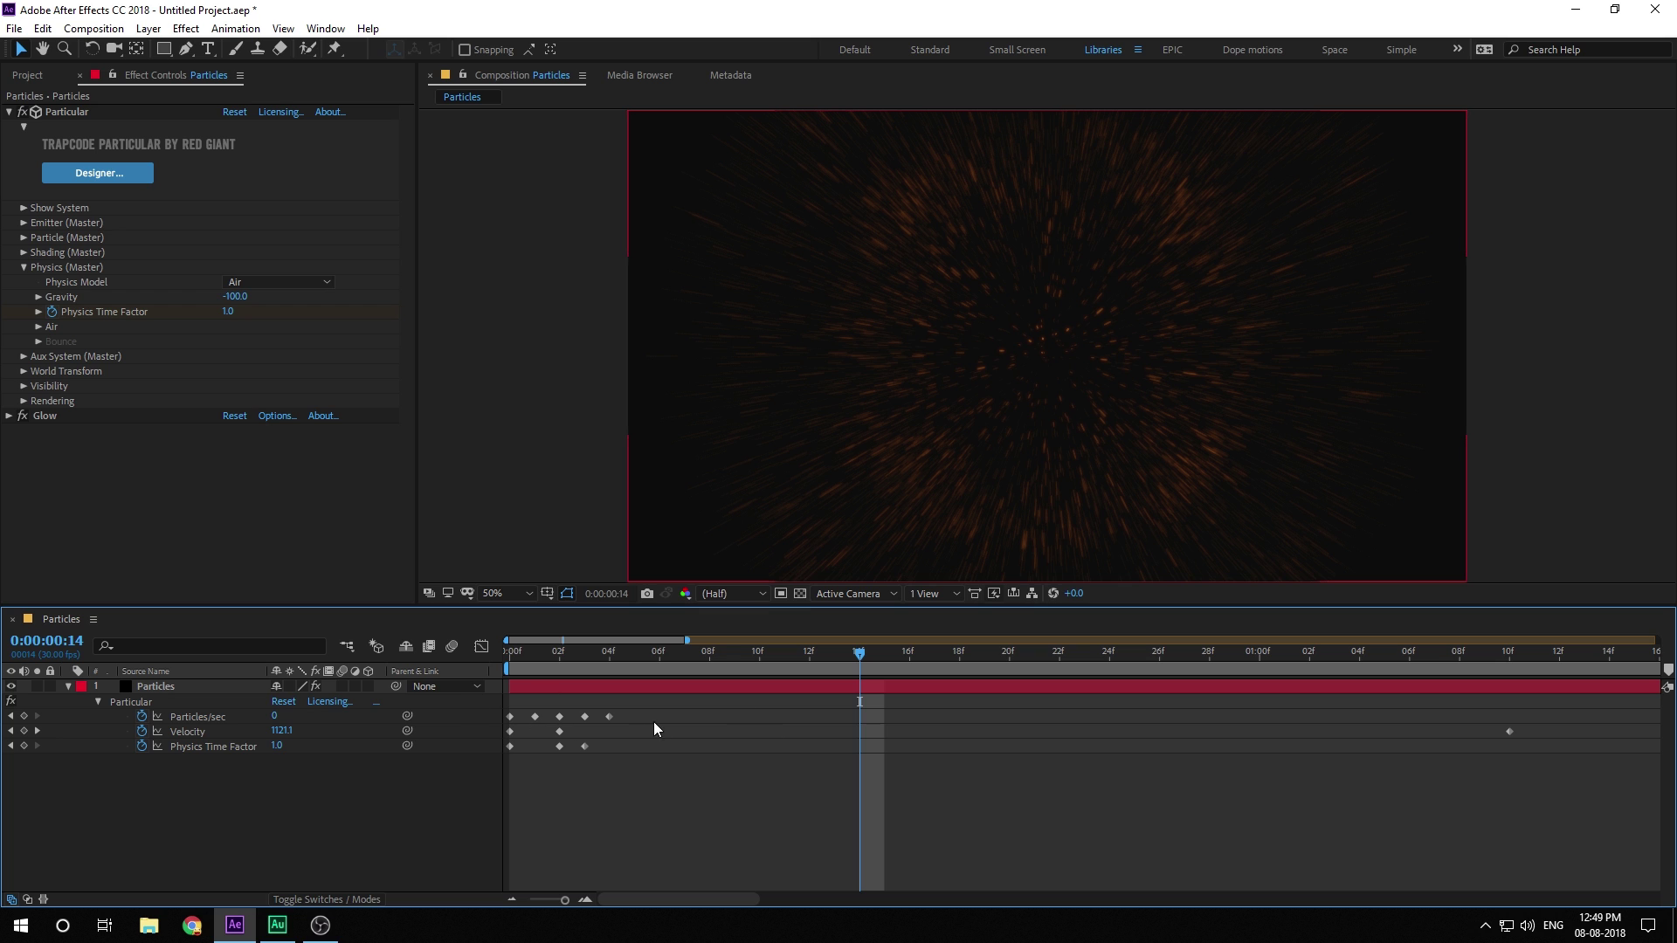
- Set Particular's Air Resistance to 1.5, enable Air Resistance Rotation, and check the burst up to frame 26
drag(854, 653, 898, 678)
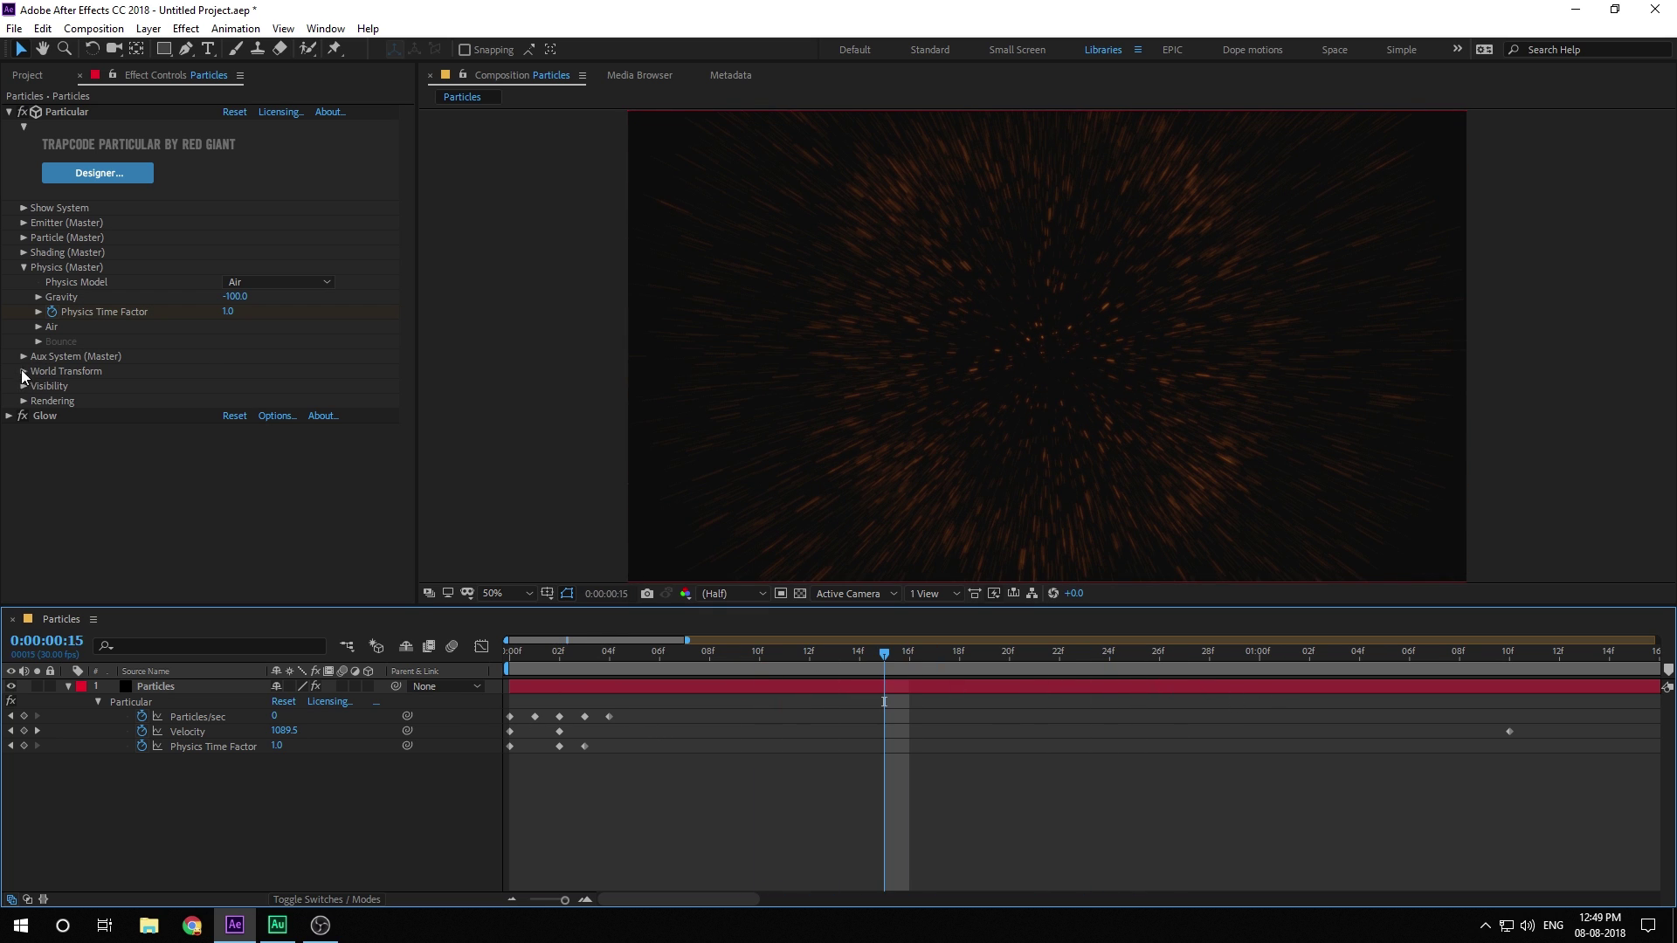
click(45, 330)
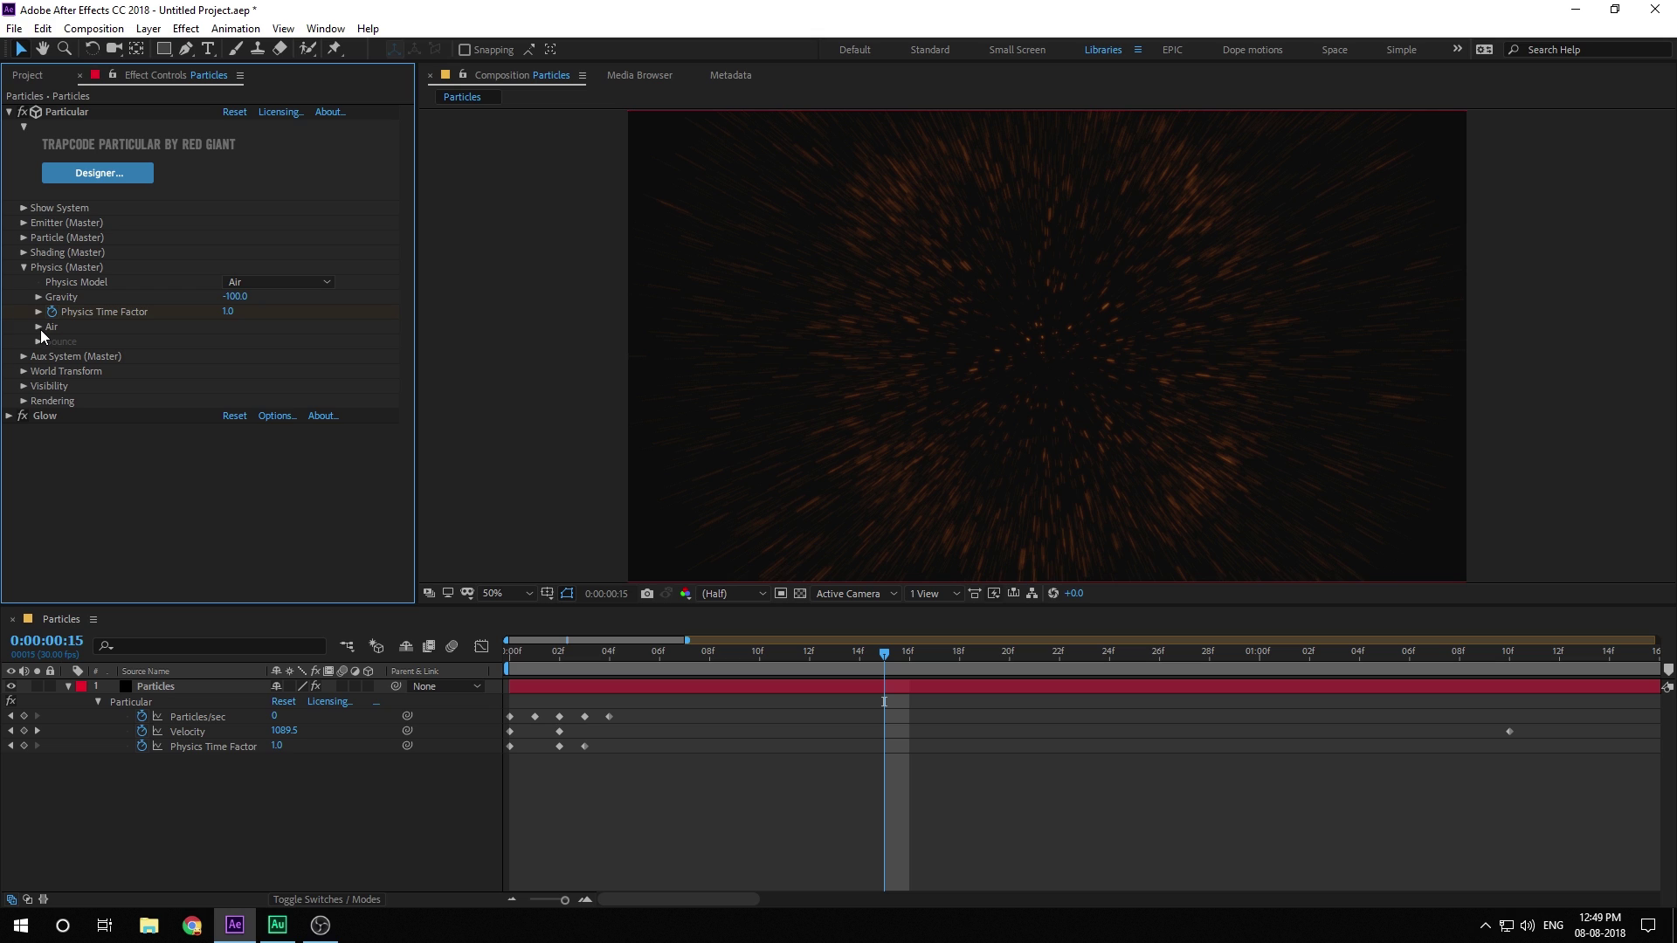
click(38, 328)
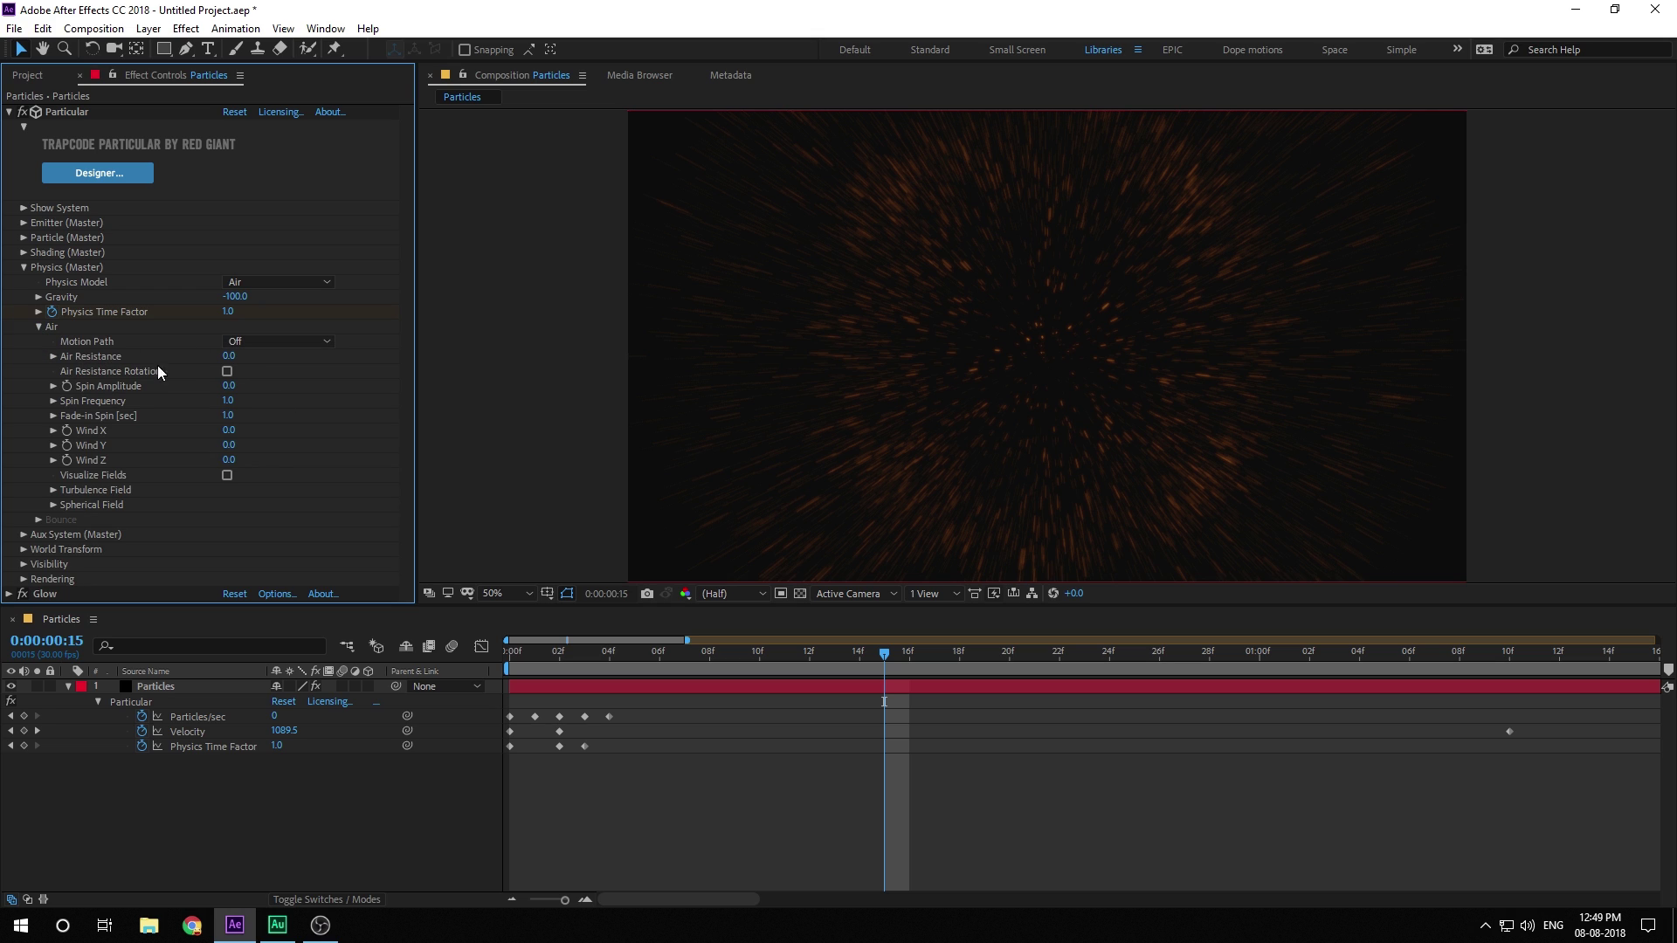
click(231, 356)
text(1.5)
click(228, 371)
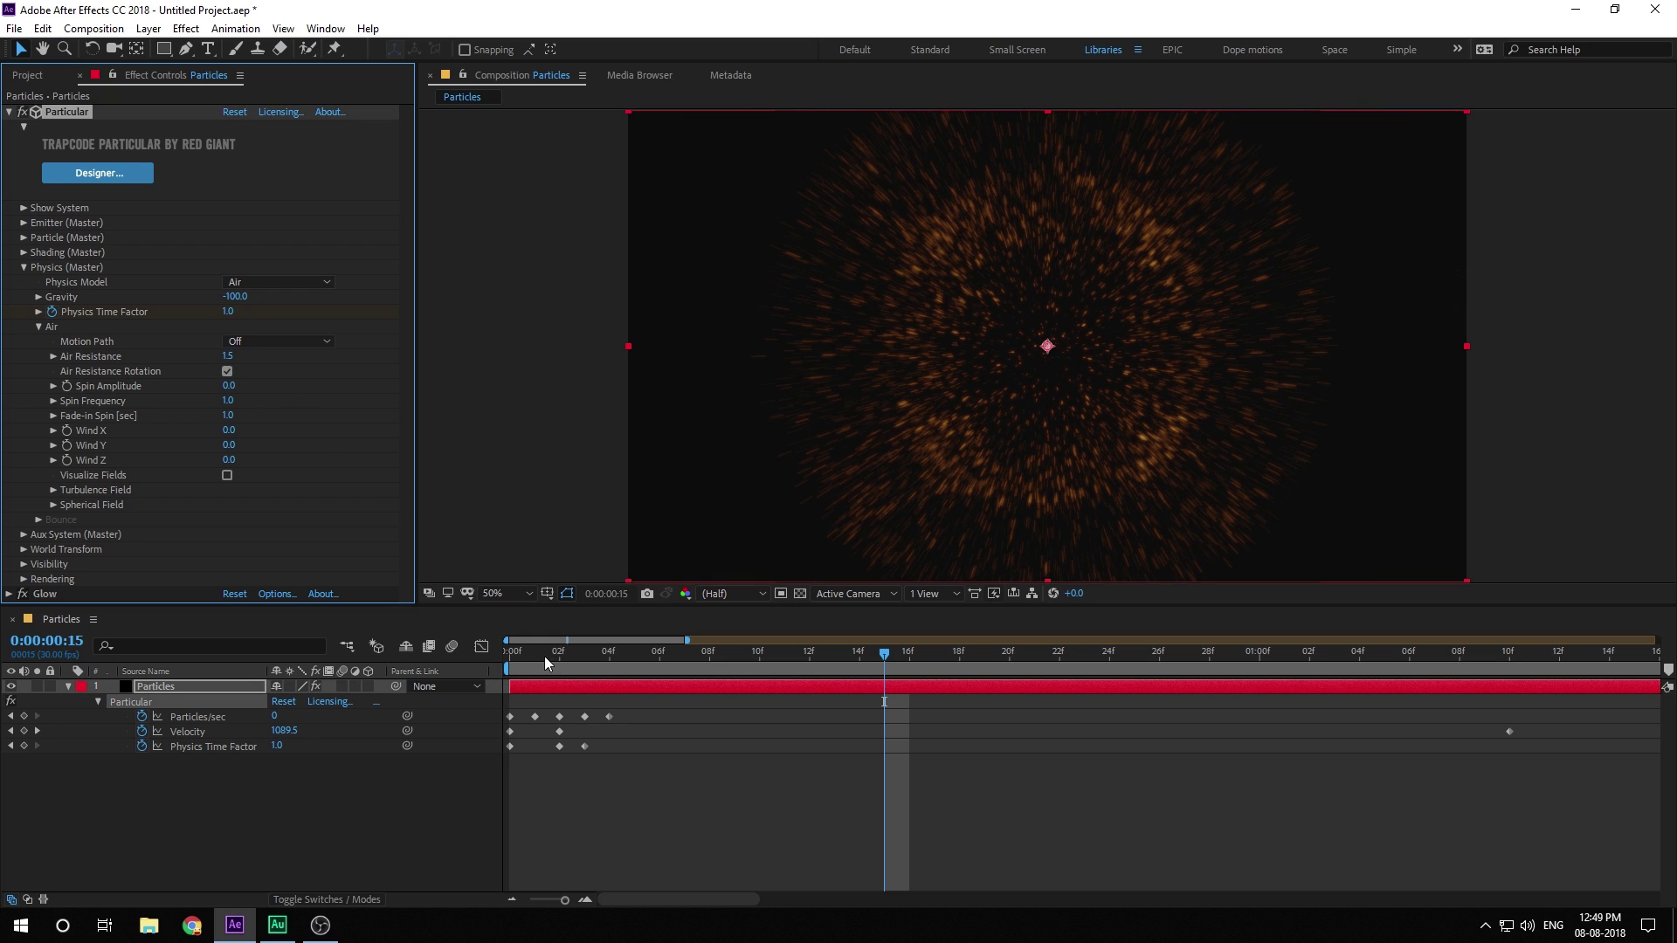
drag(543, 657, 1159, 648)
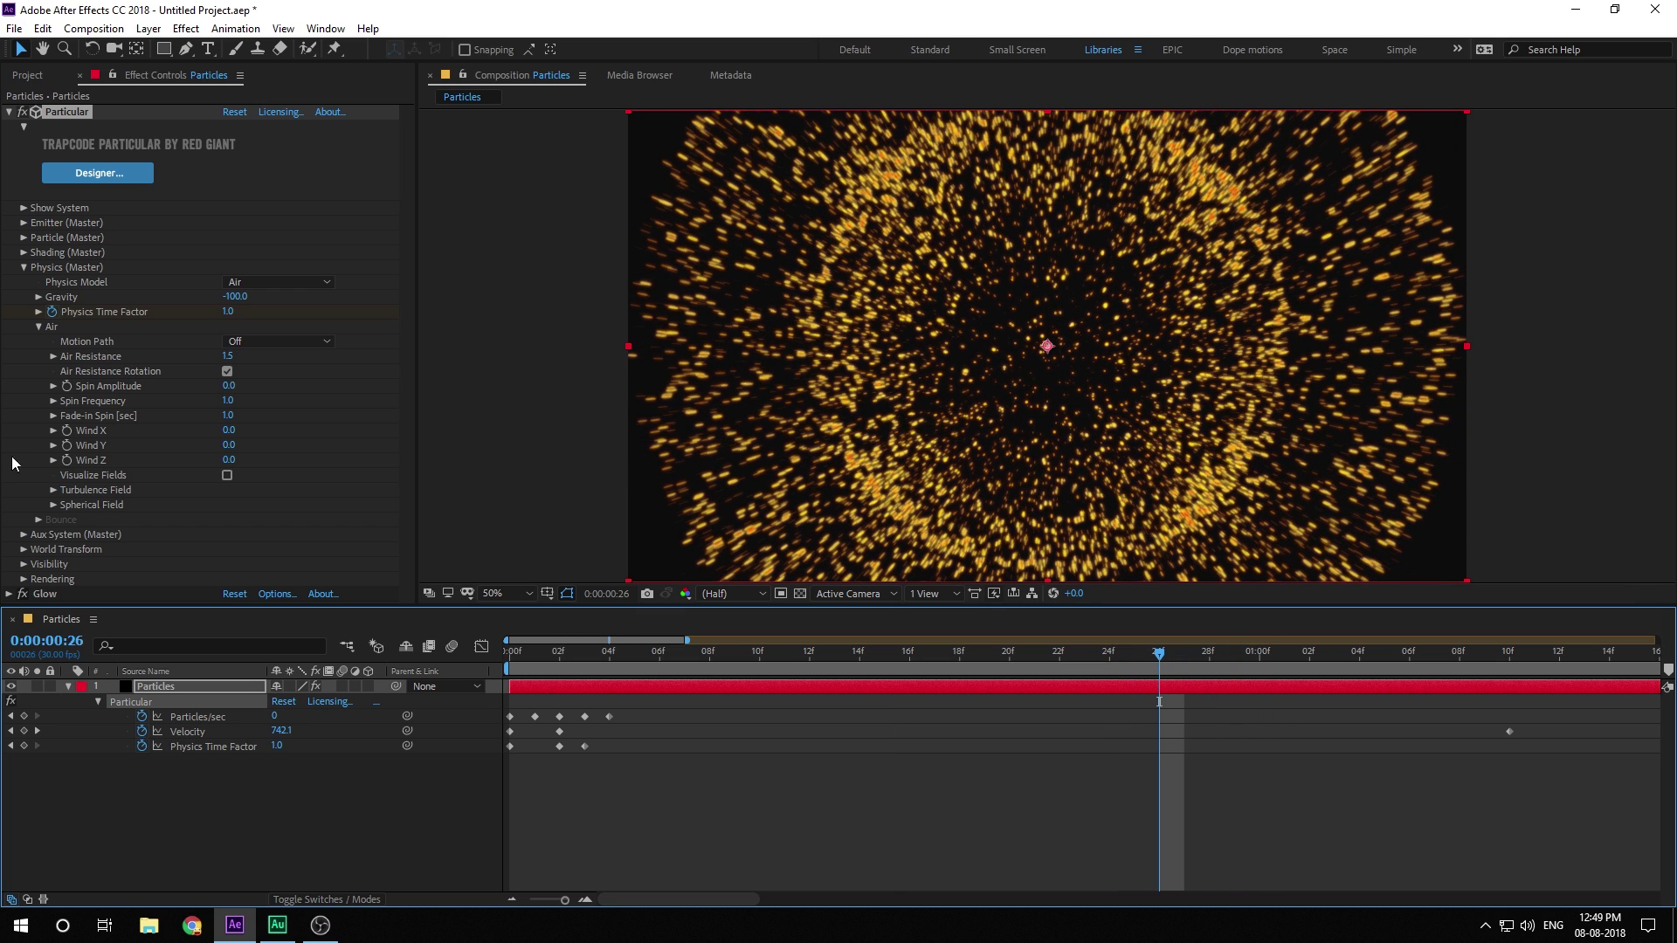
- Set the Glow effect's Radius to 30 and its Threshold to 15%
click(8, 594)
scroll(187, 579, down, 3)
click(232, 397)
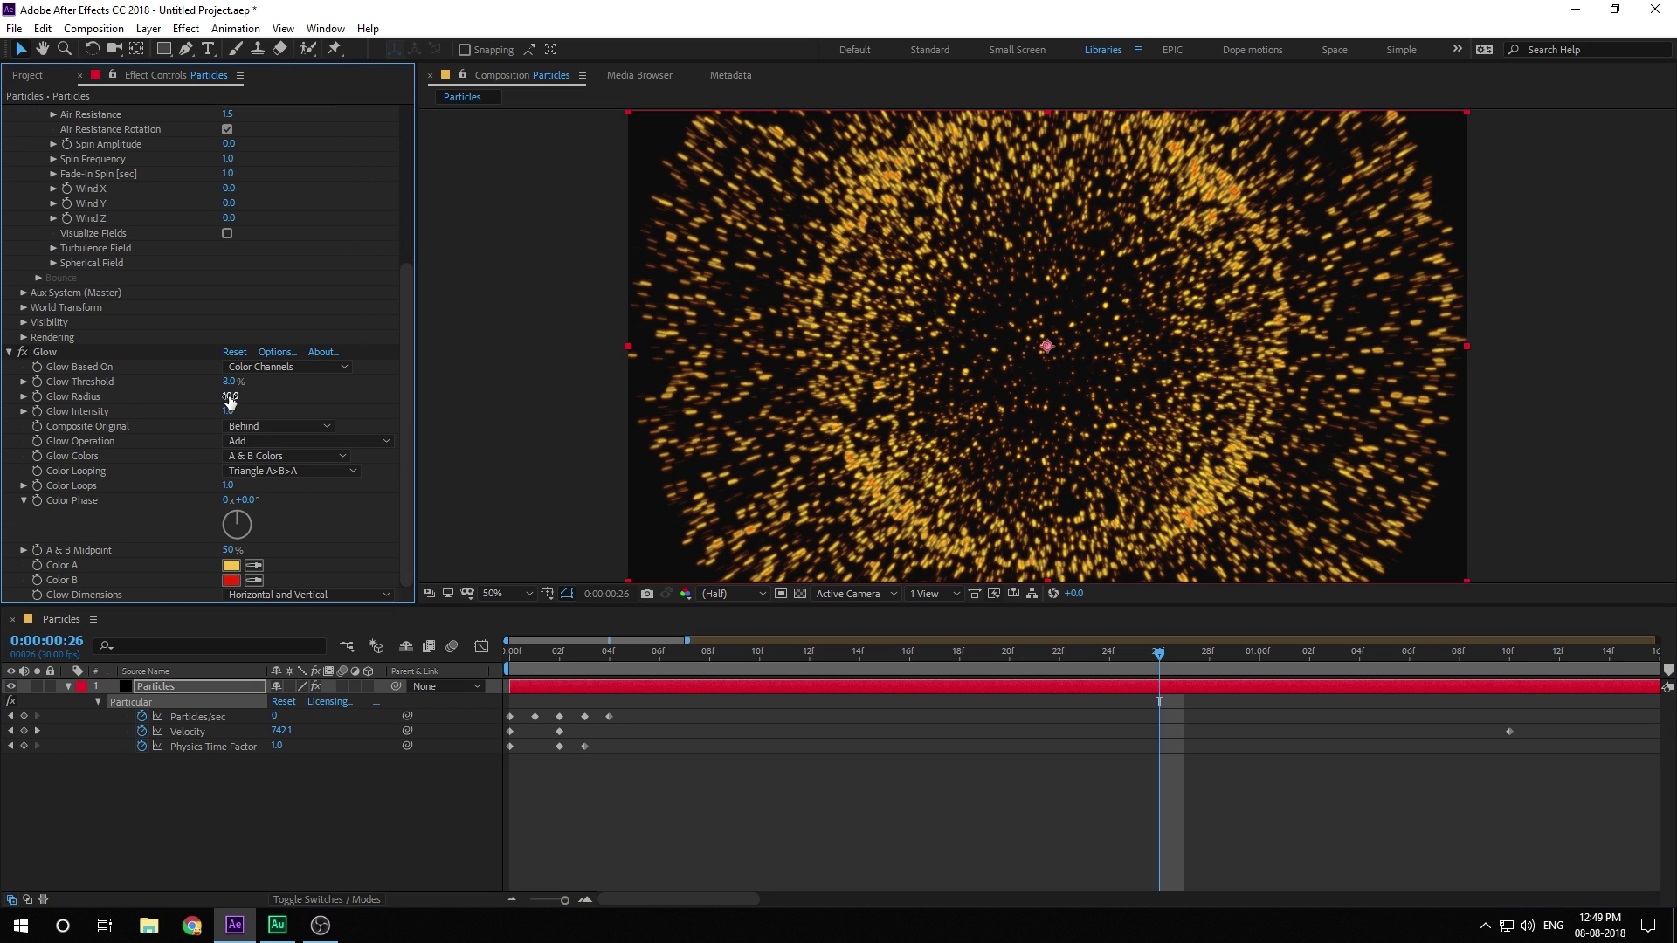
text(35)
key(Return)
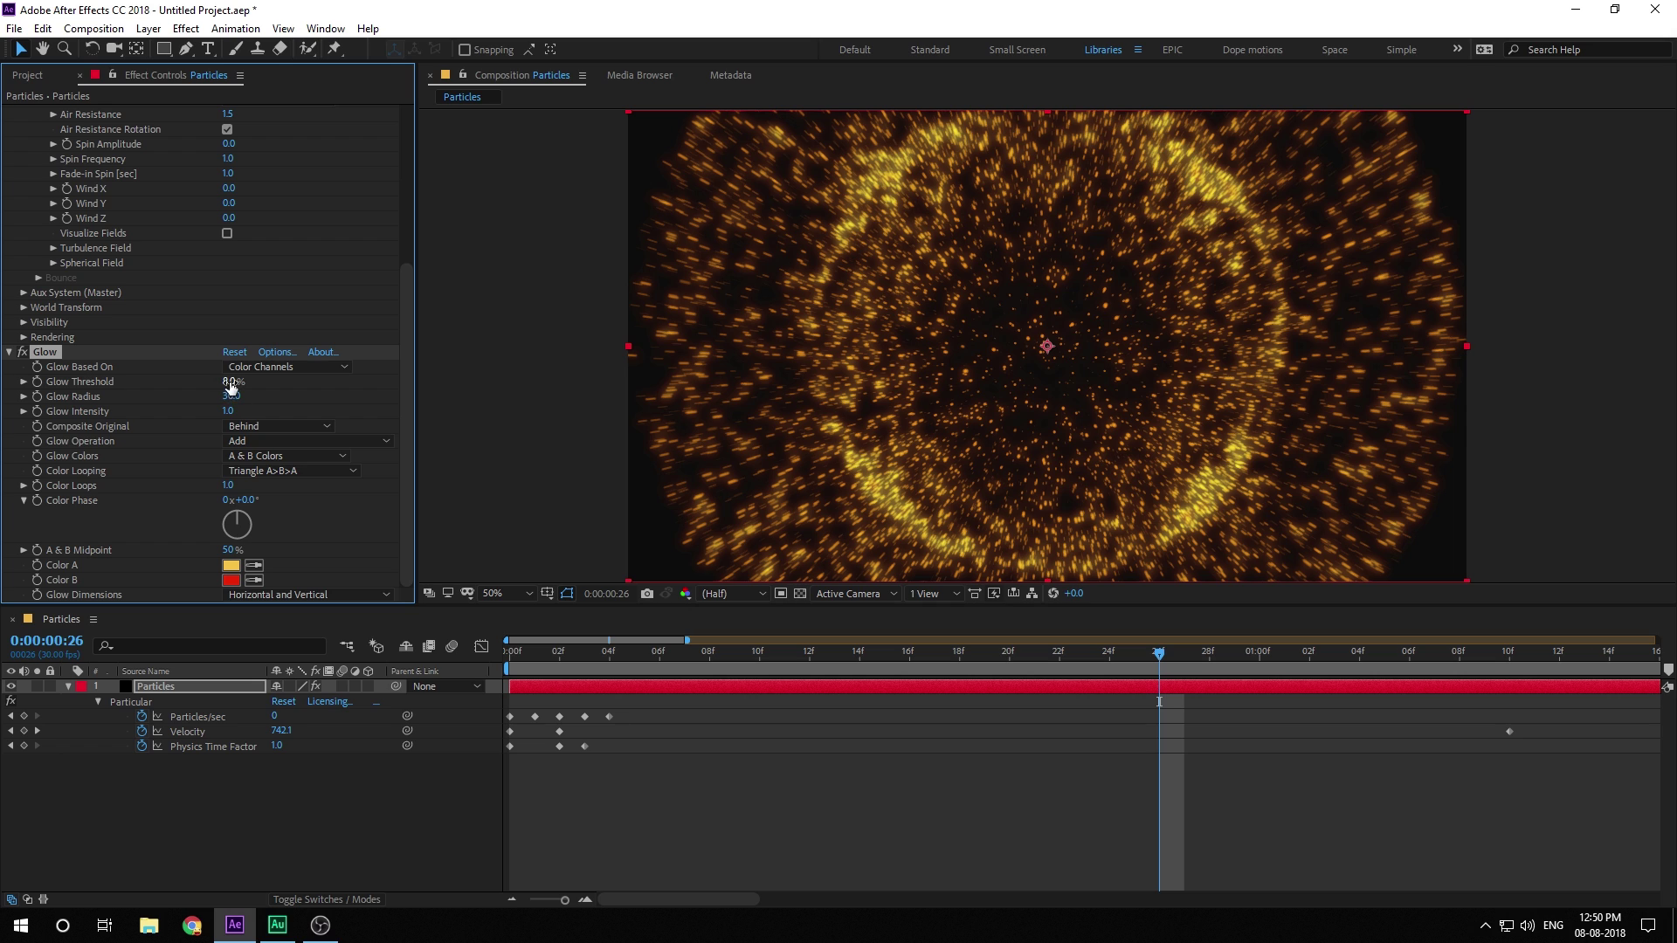
drag(230, 384, 259, 376)
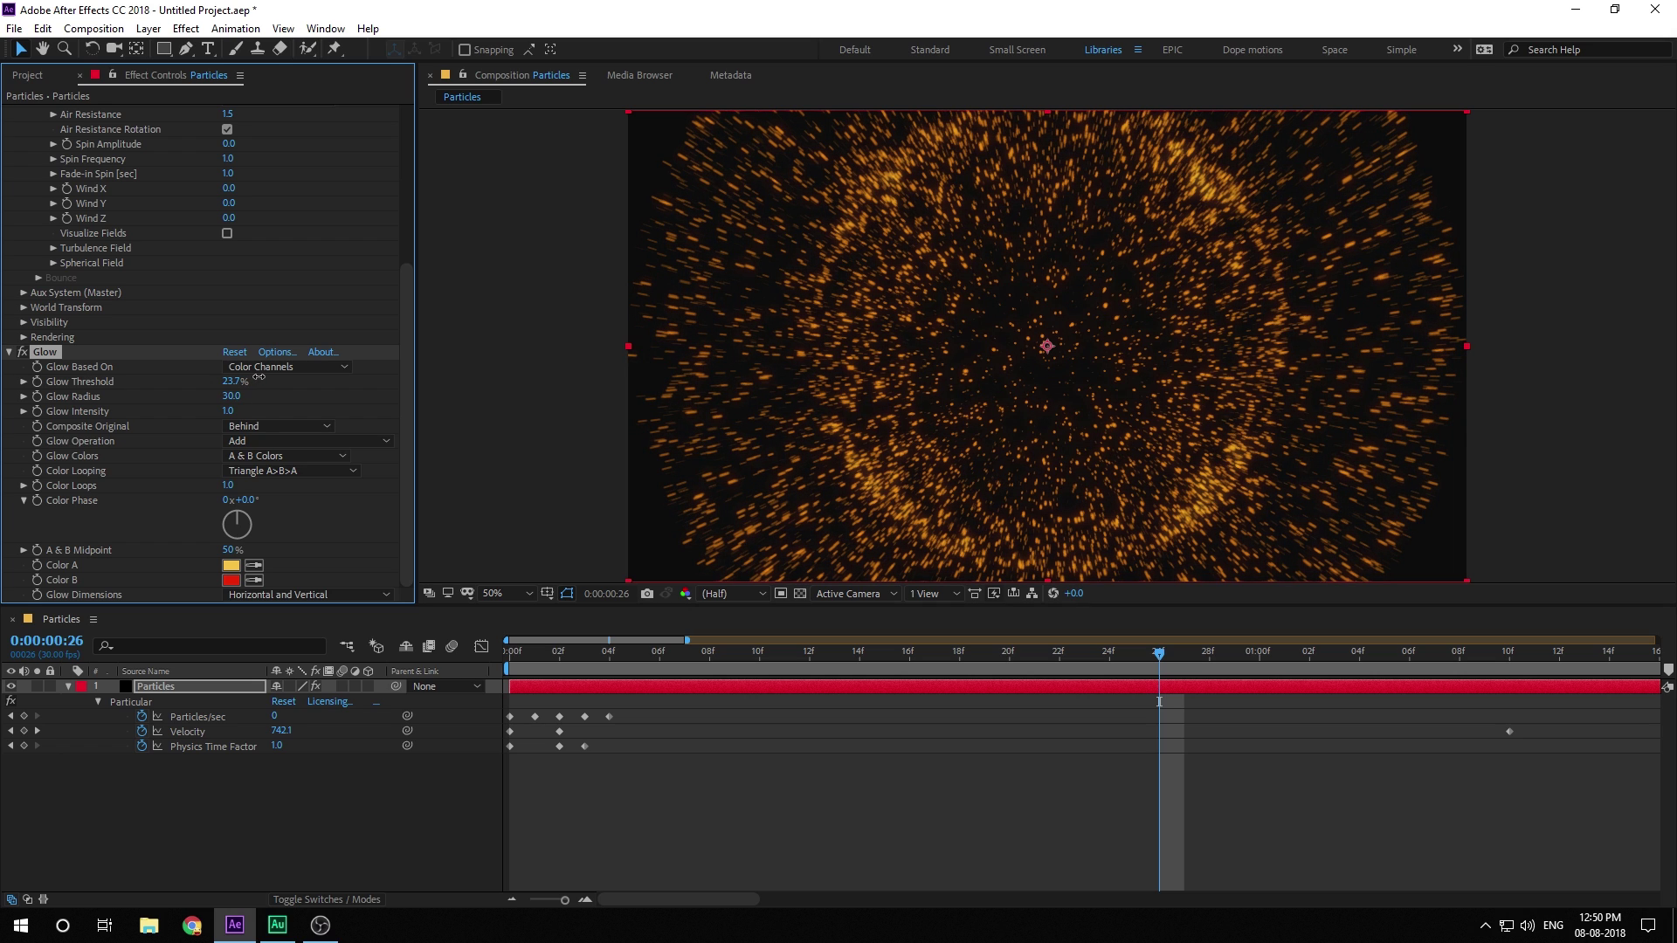
click(233, 381)
text(15)
key(Return)
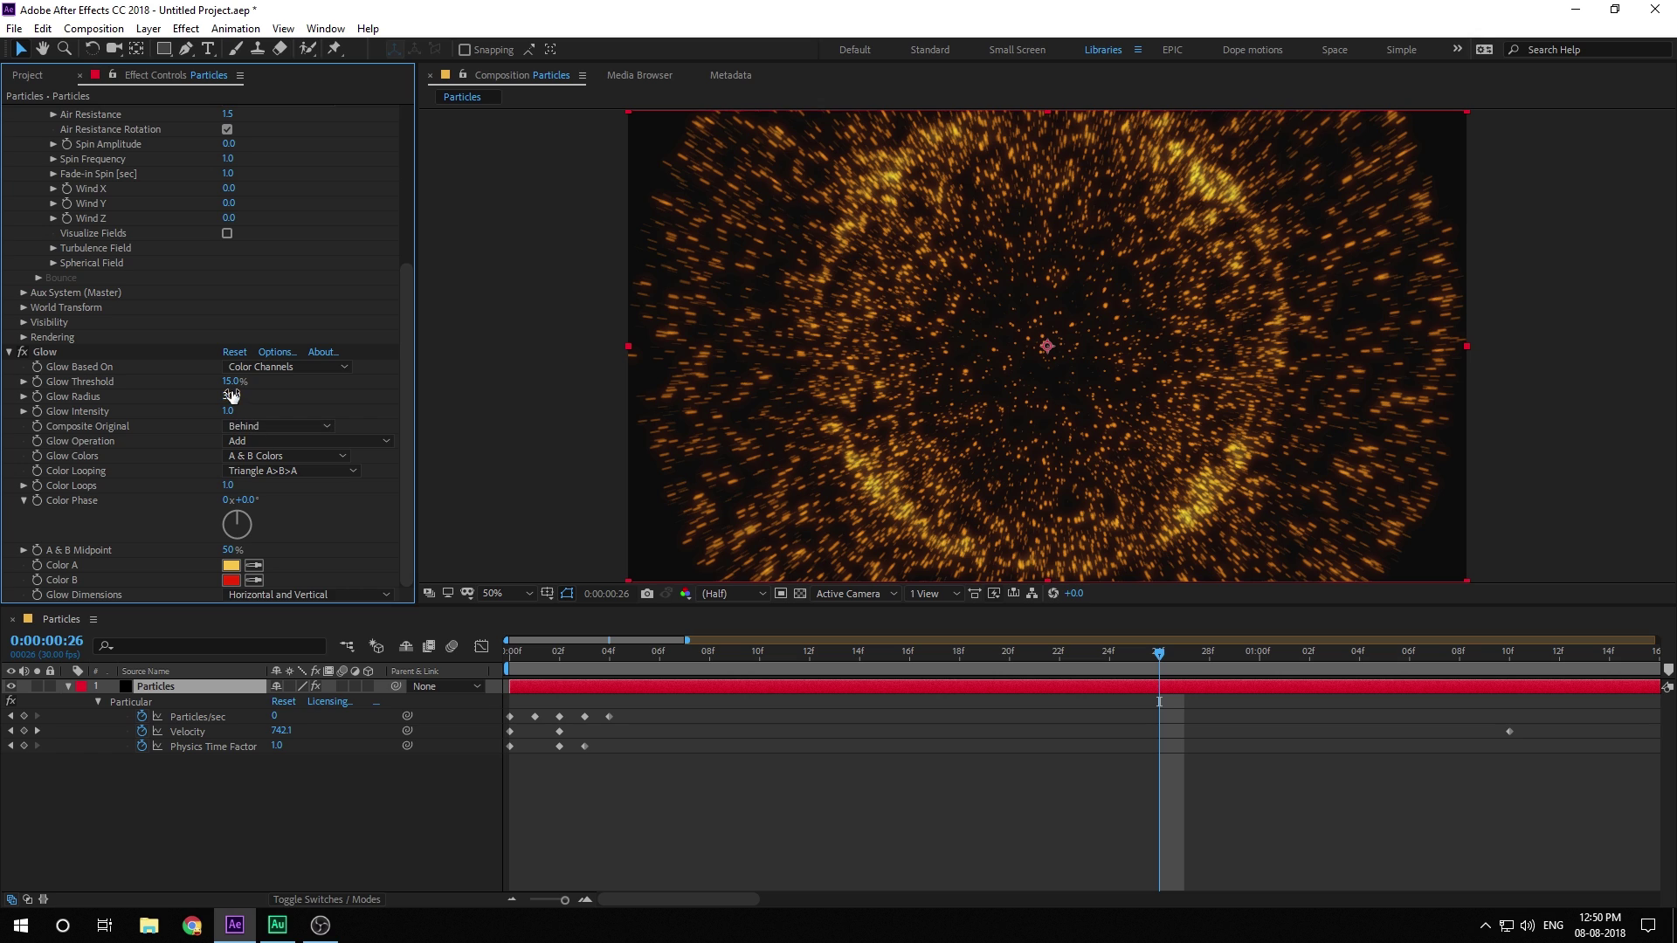
- Change the Glow's Color A to a salmon pink and check the burst up to frame 28
click(280, 426)
click(285, 553)
click(231, 565)
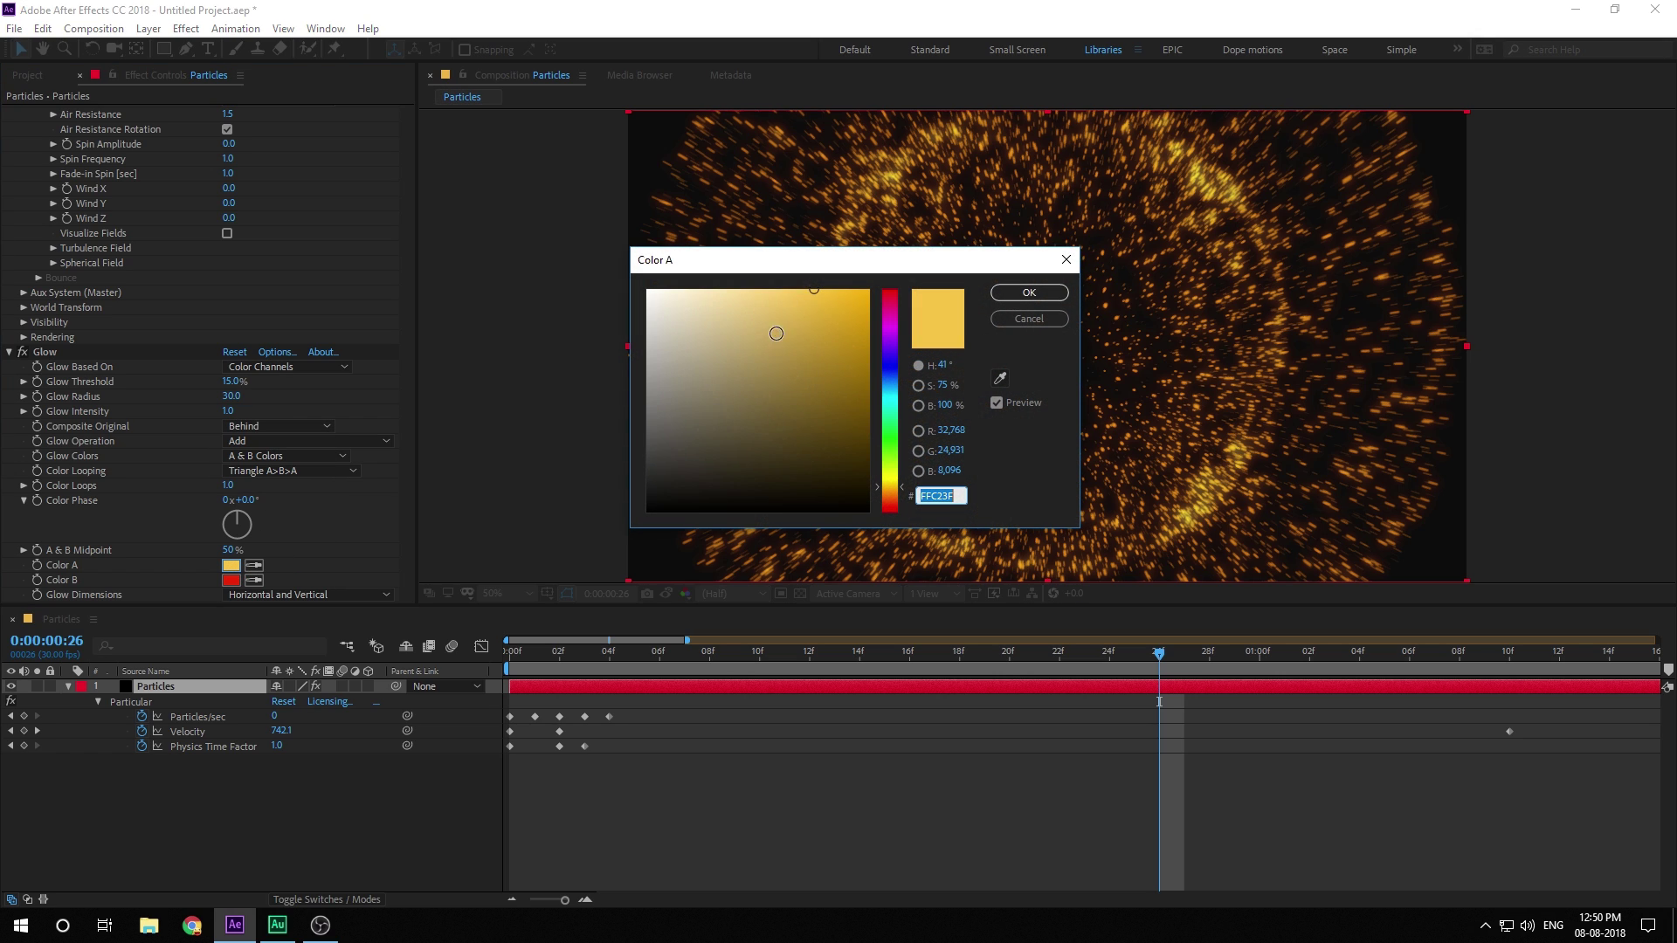
click(754, 290)
click(889, 495)
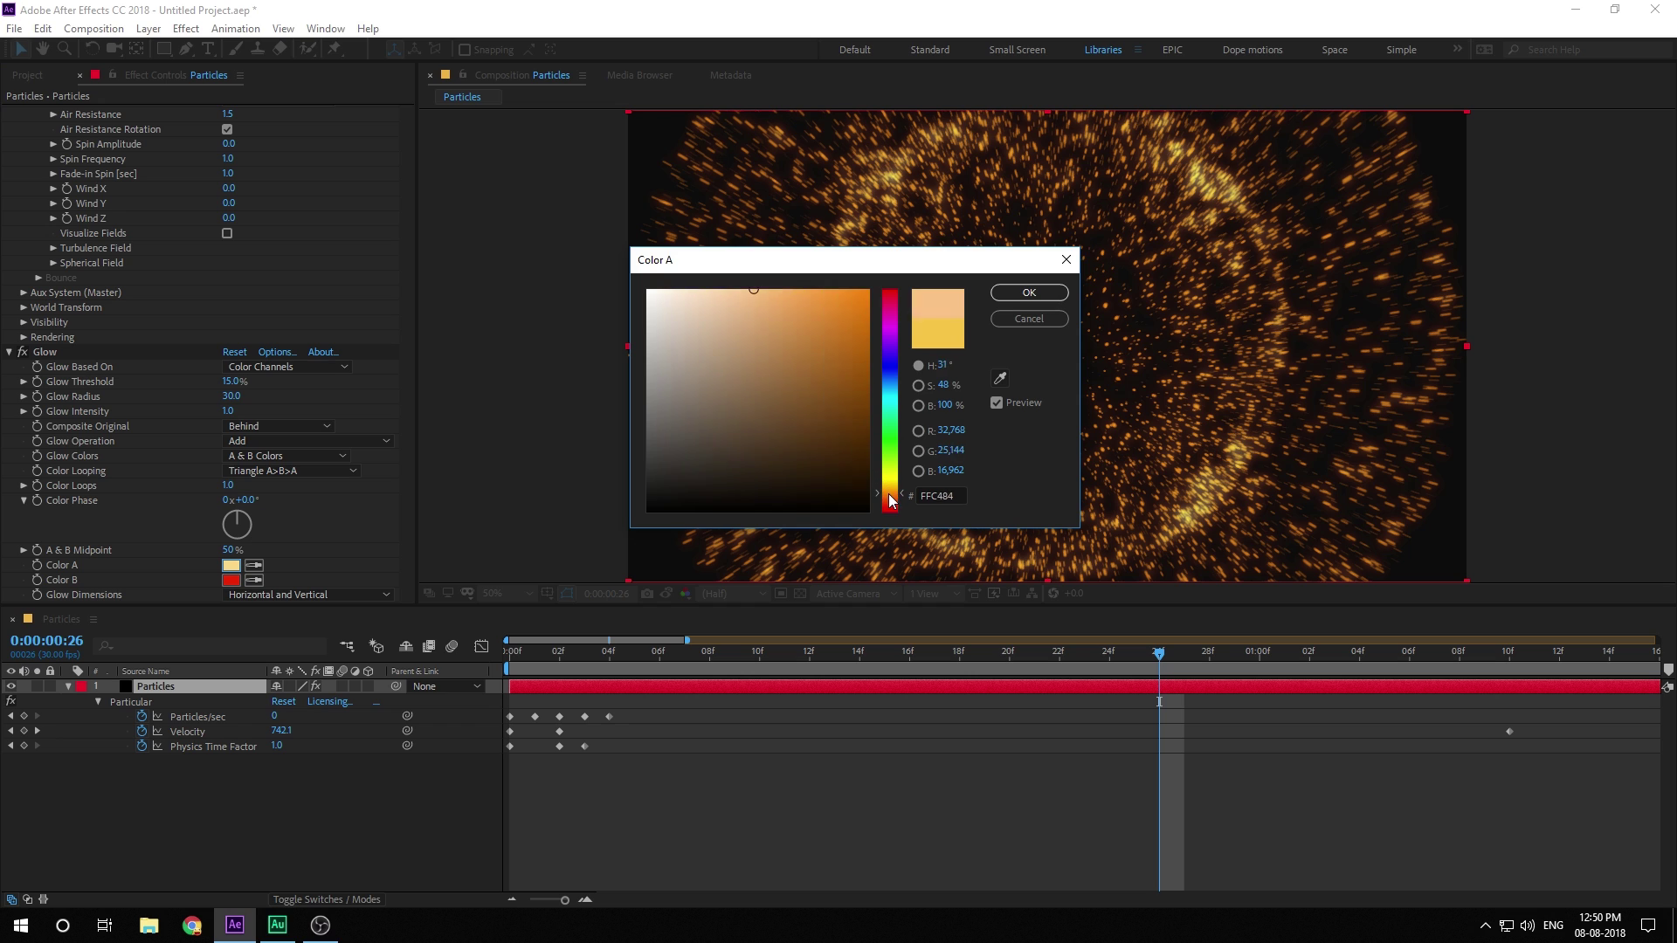
drag(889, 500, 889, 509)
click(1017, 294)
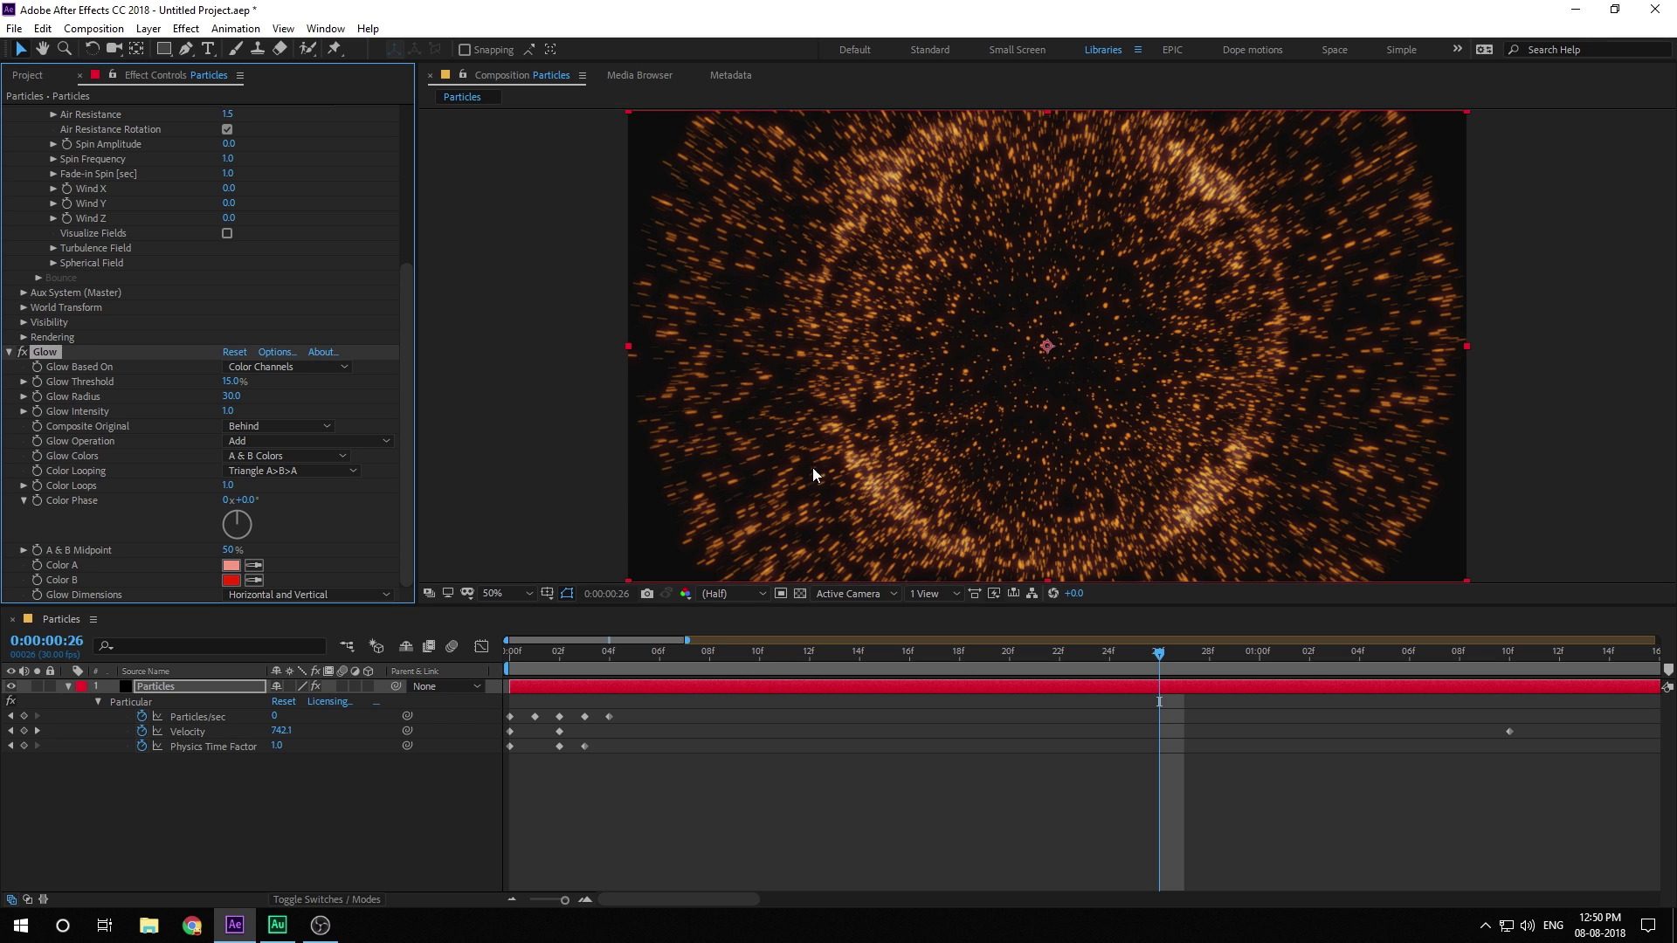
drag(624, 648, 1211, 620)
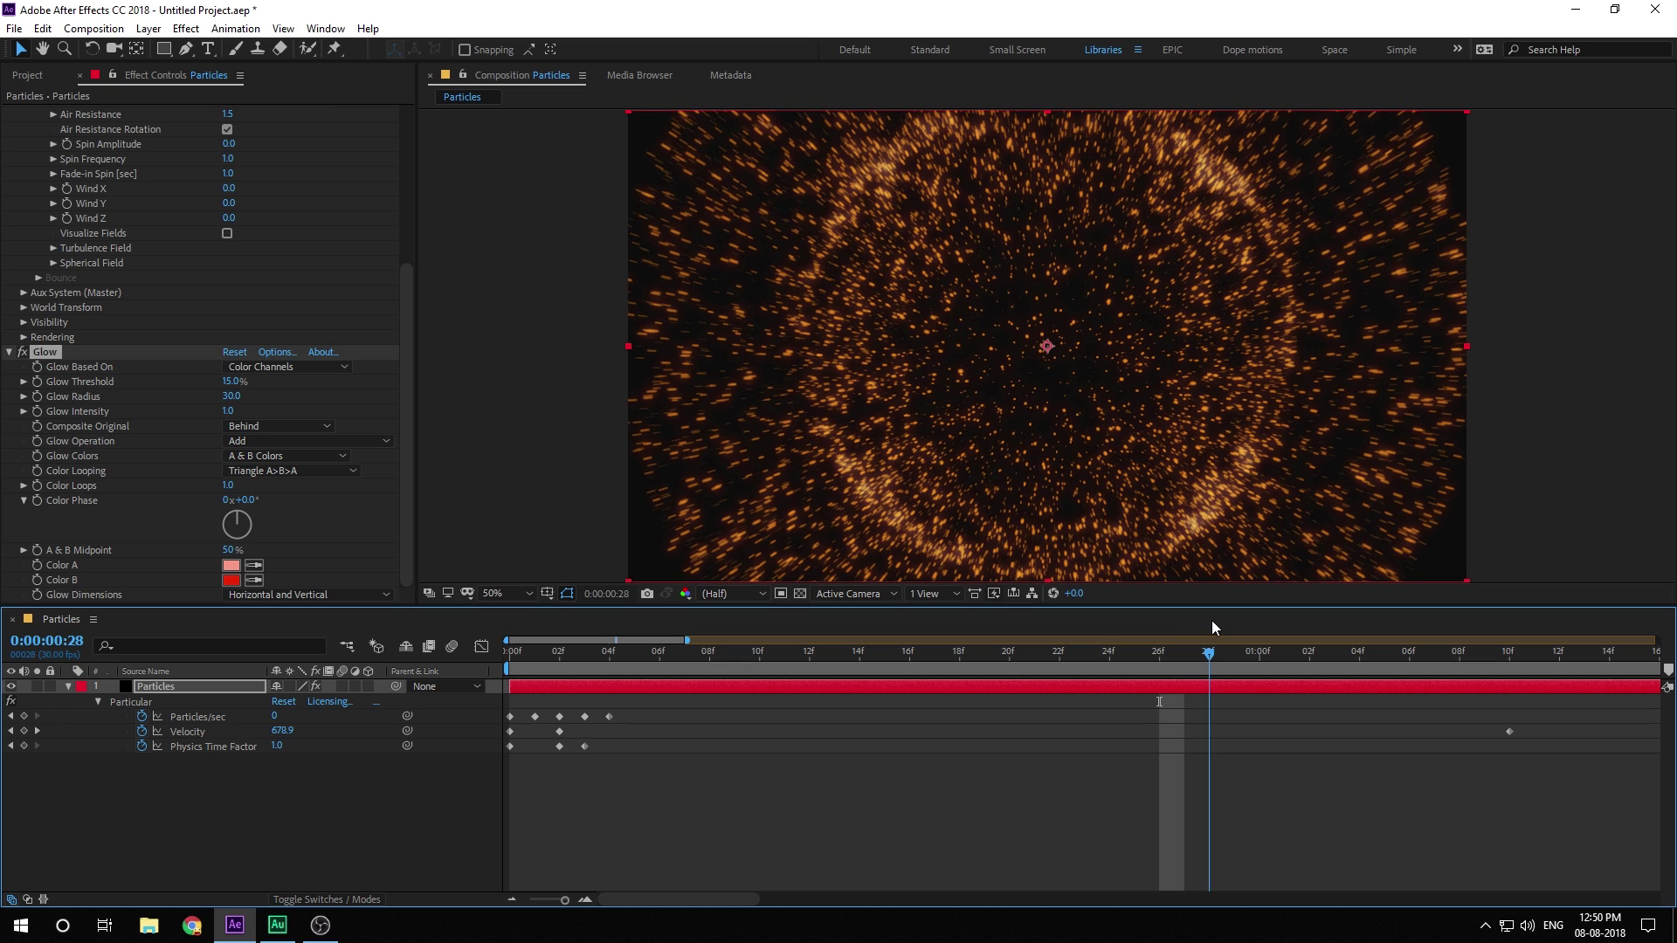
- Set Fade-in Spin in the Particles layer's Particular Air settings to 3 seconds
click(140, 690)
scroll(293, 308, up, 5)
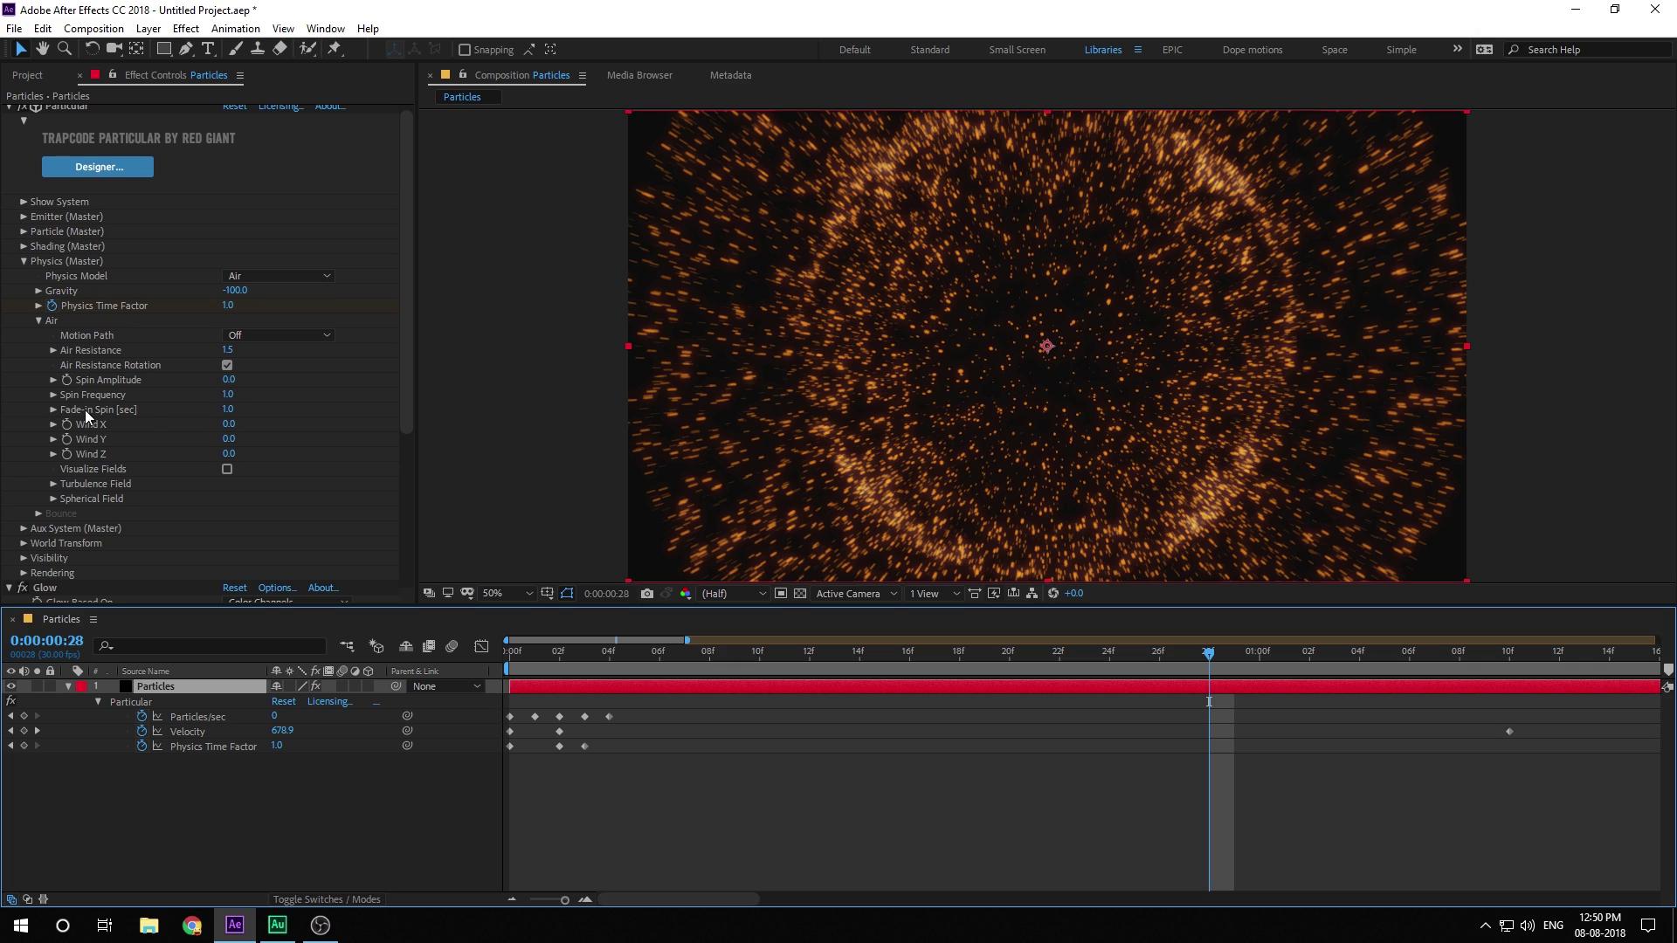
click(225, 410)
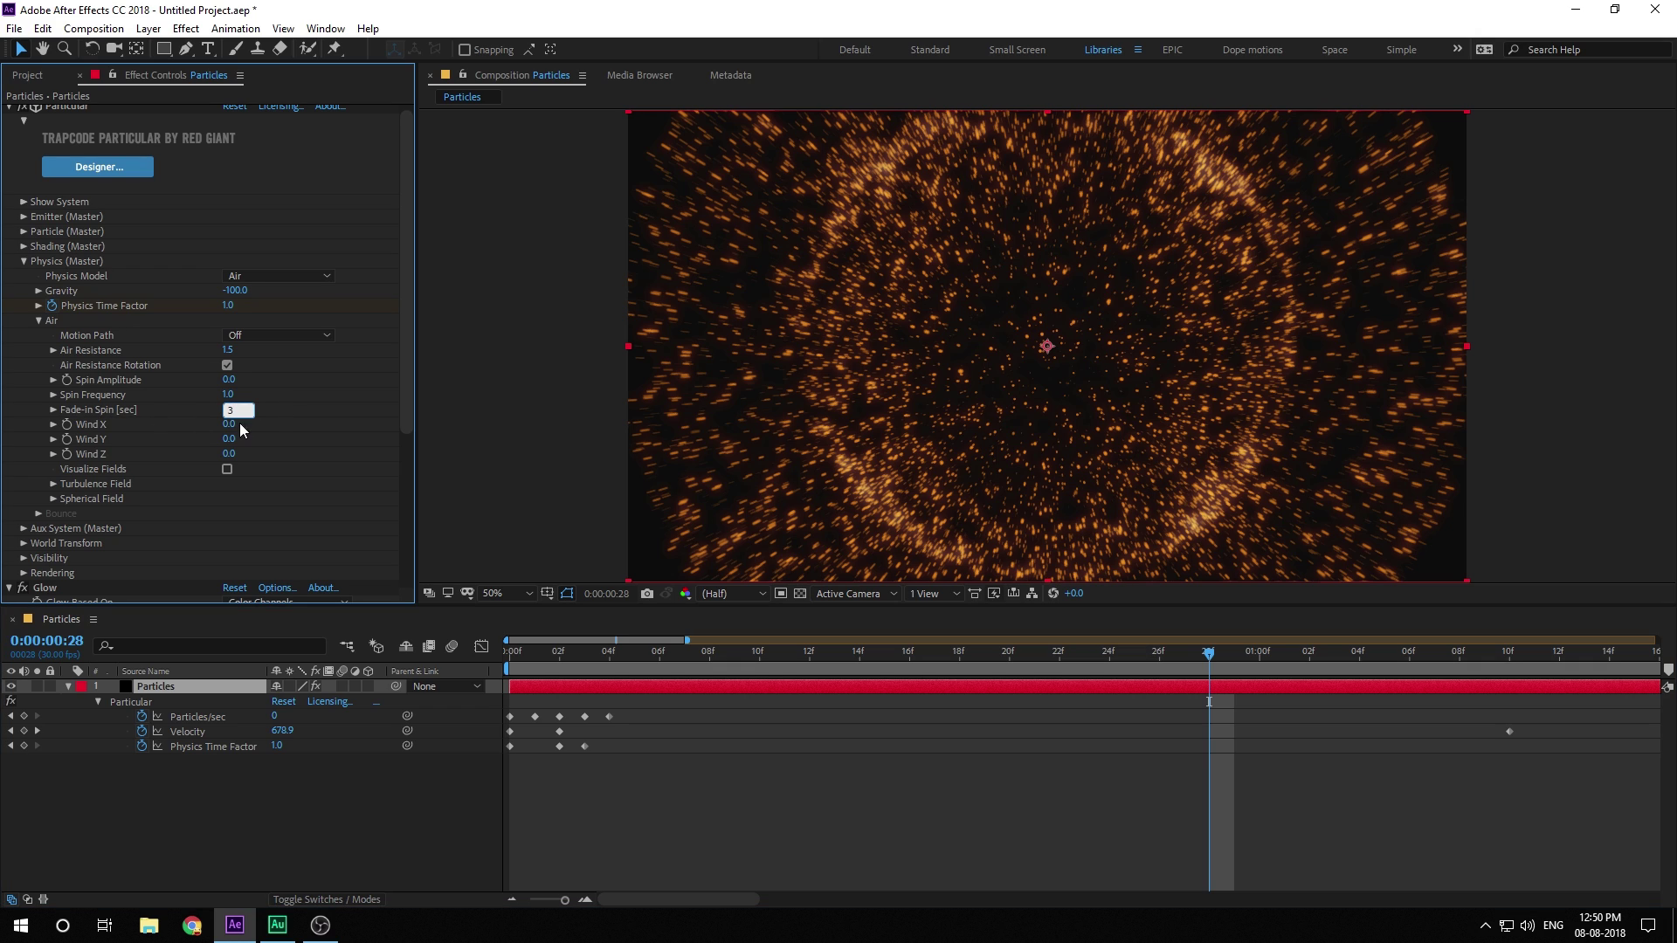
text(3)
key(Return)
- Set Affect Size to 2 and Affect Position to 200 in Particular's Turbulence Field
click(53, 484)
scroll(270, 470, down, 3)
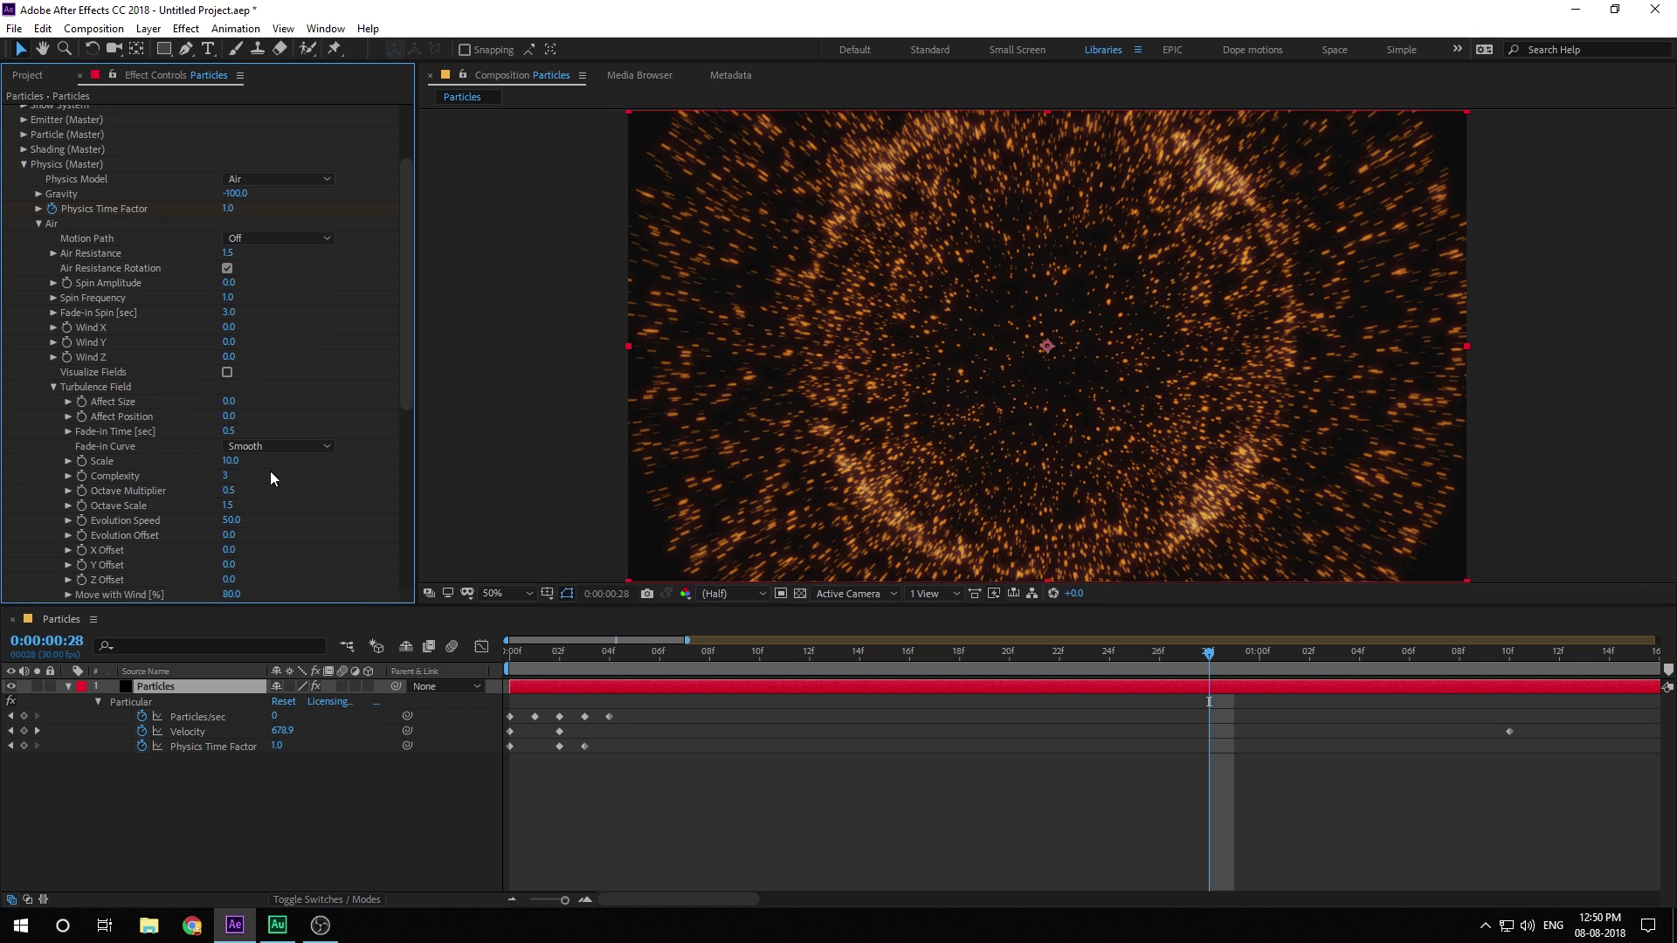
click(229, 402)
text(2)
click(229, 416)
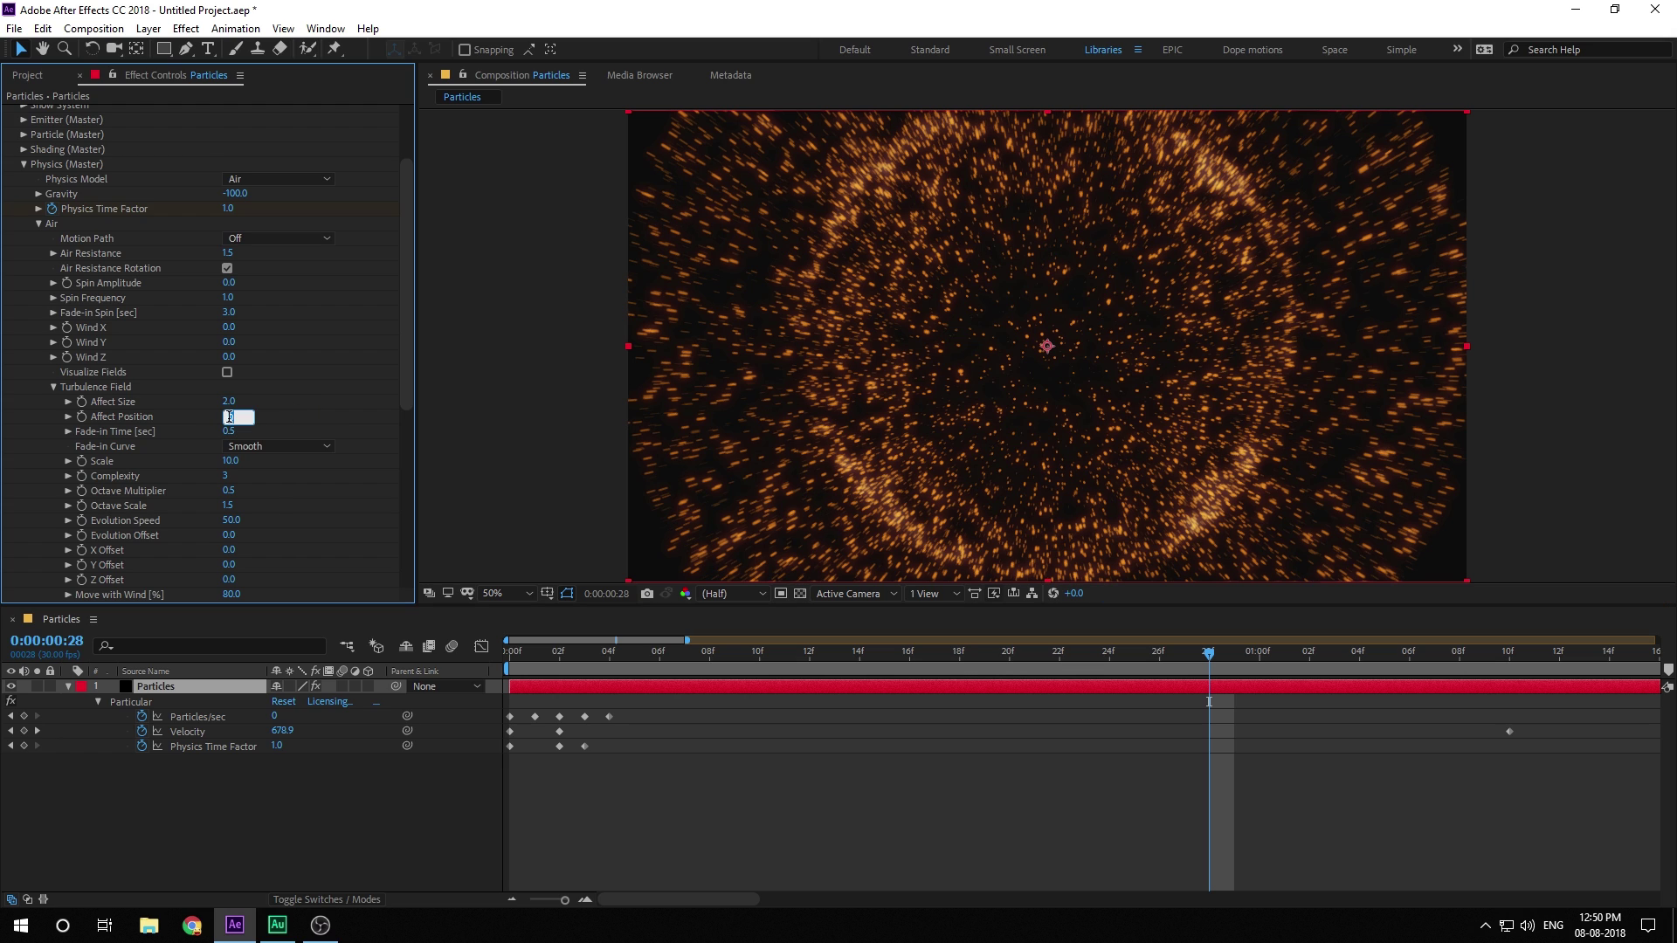
text(200)
key(Return)
- Reduce the Turbulence Field's Affect Position to 130 and check the burst up to frame 27
click(242, 416)
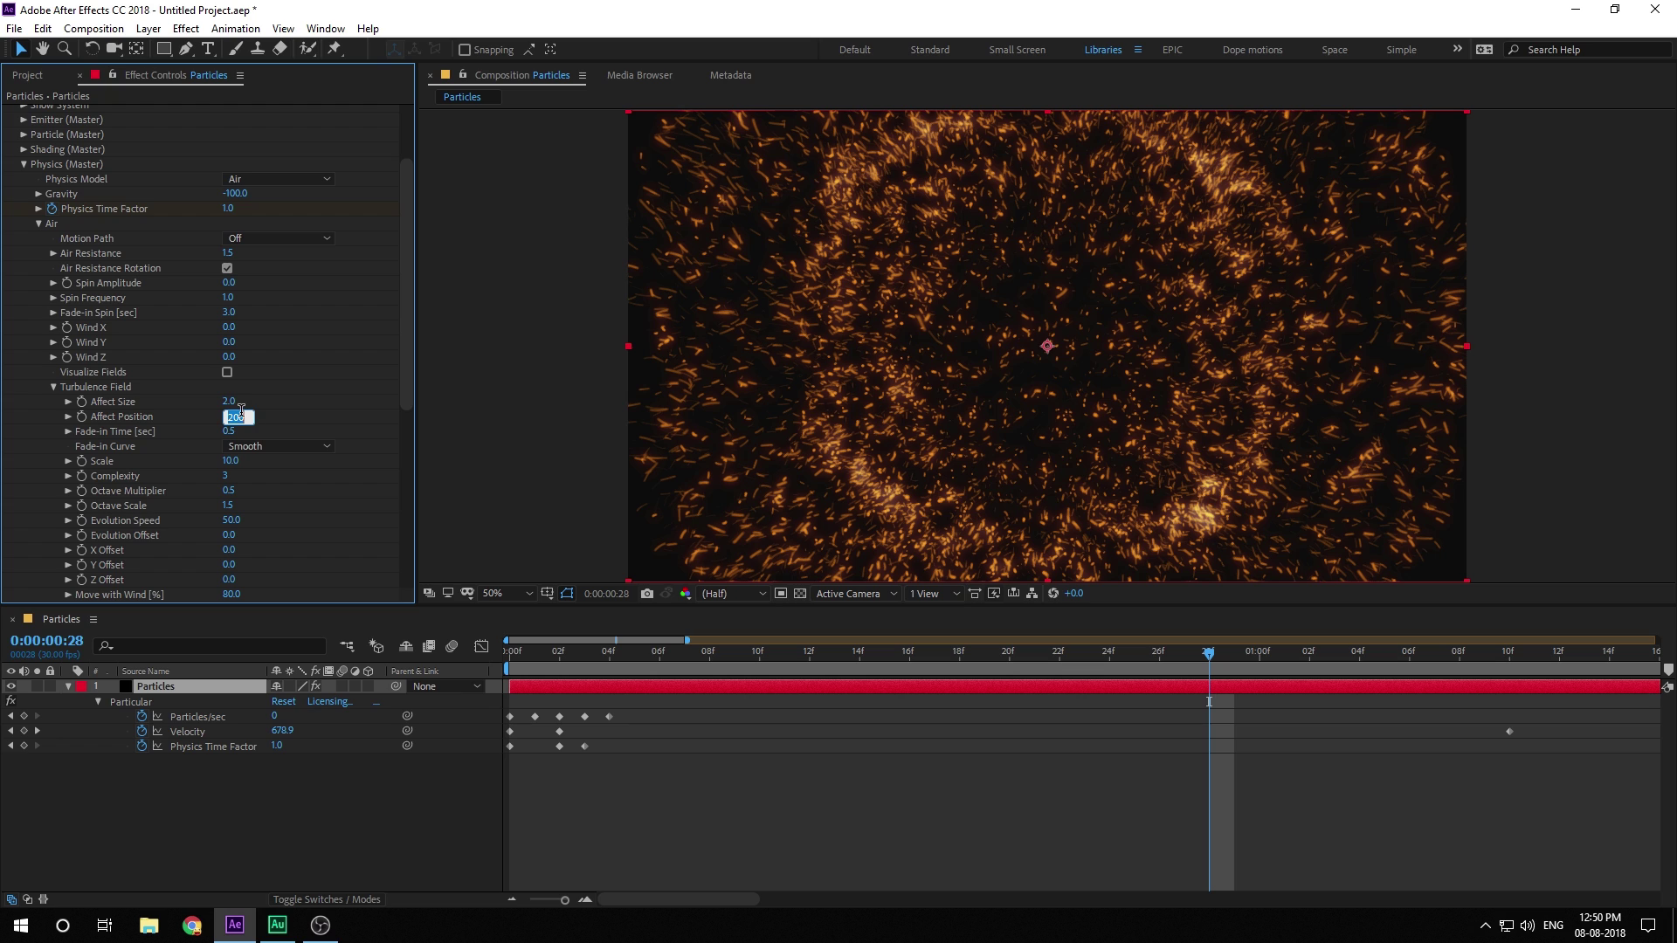
text(130)
key(Return)
drag(527, 658, 1172, 669)
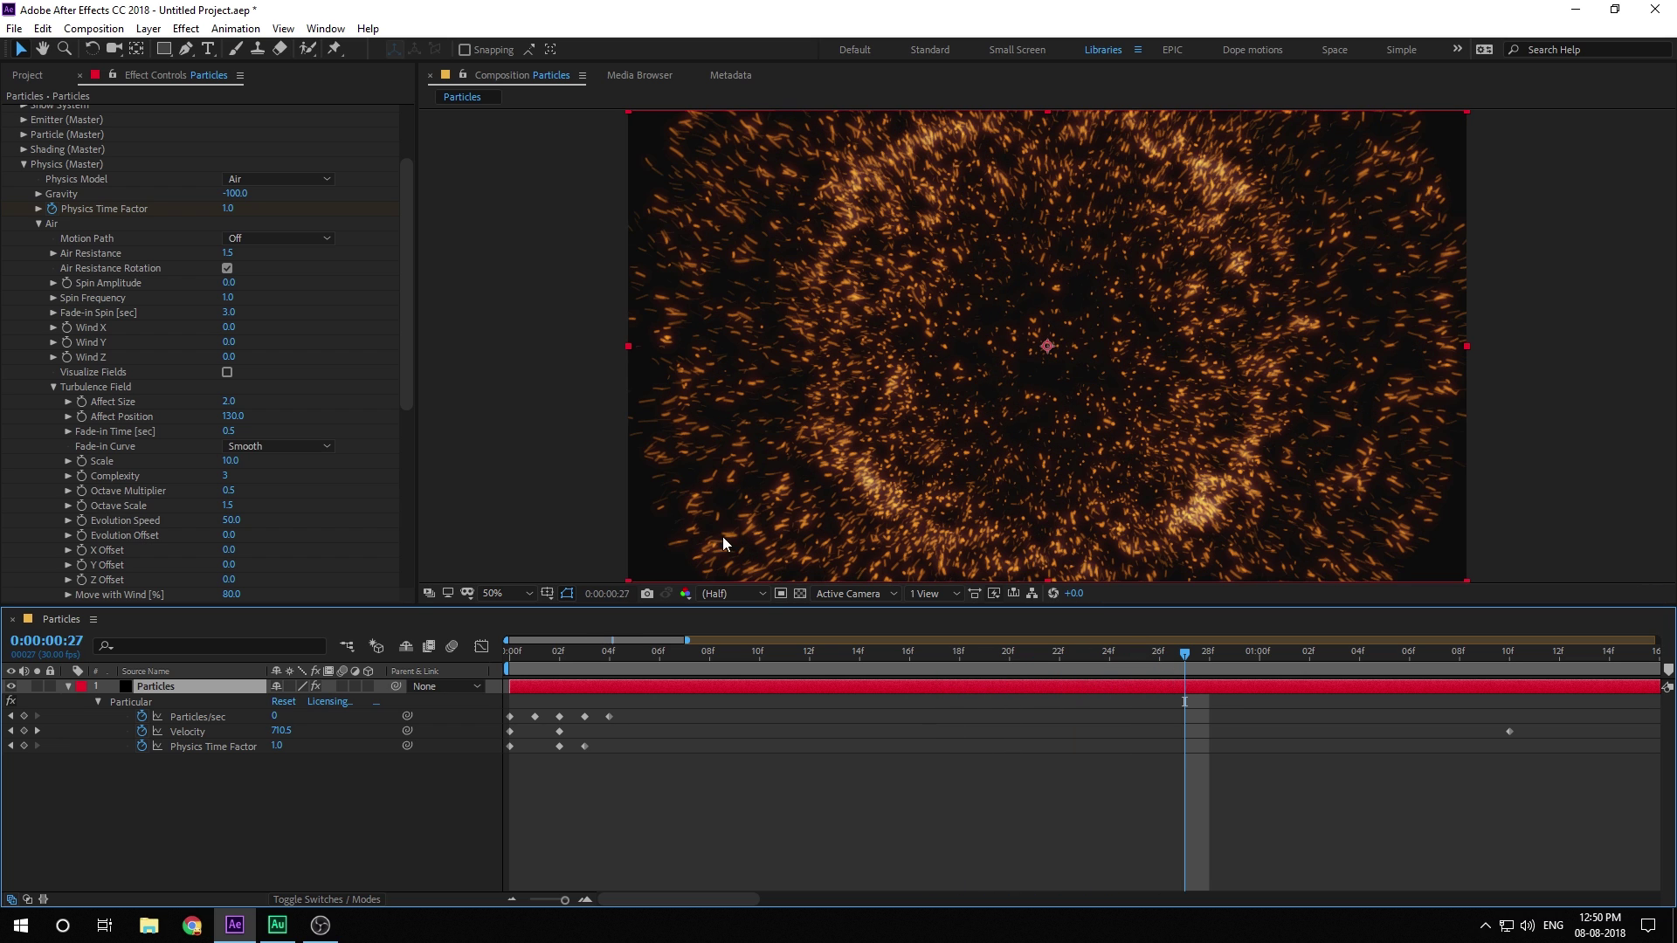
- Set the Turbulence Field's Fade-in Time to 1 second and its Scale to 5, after trying a Scale of 100
click(228, 432)
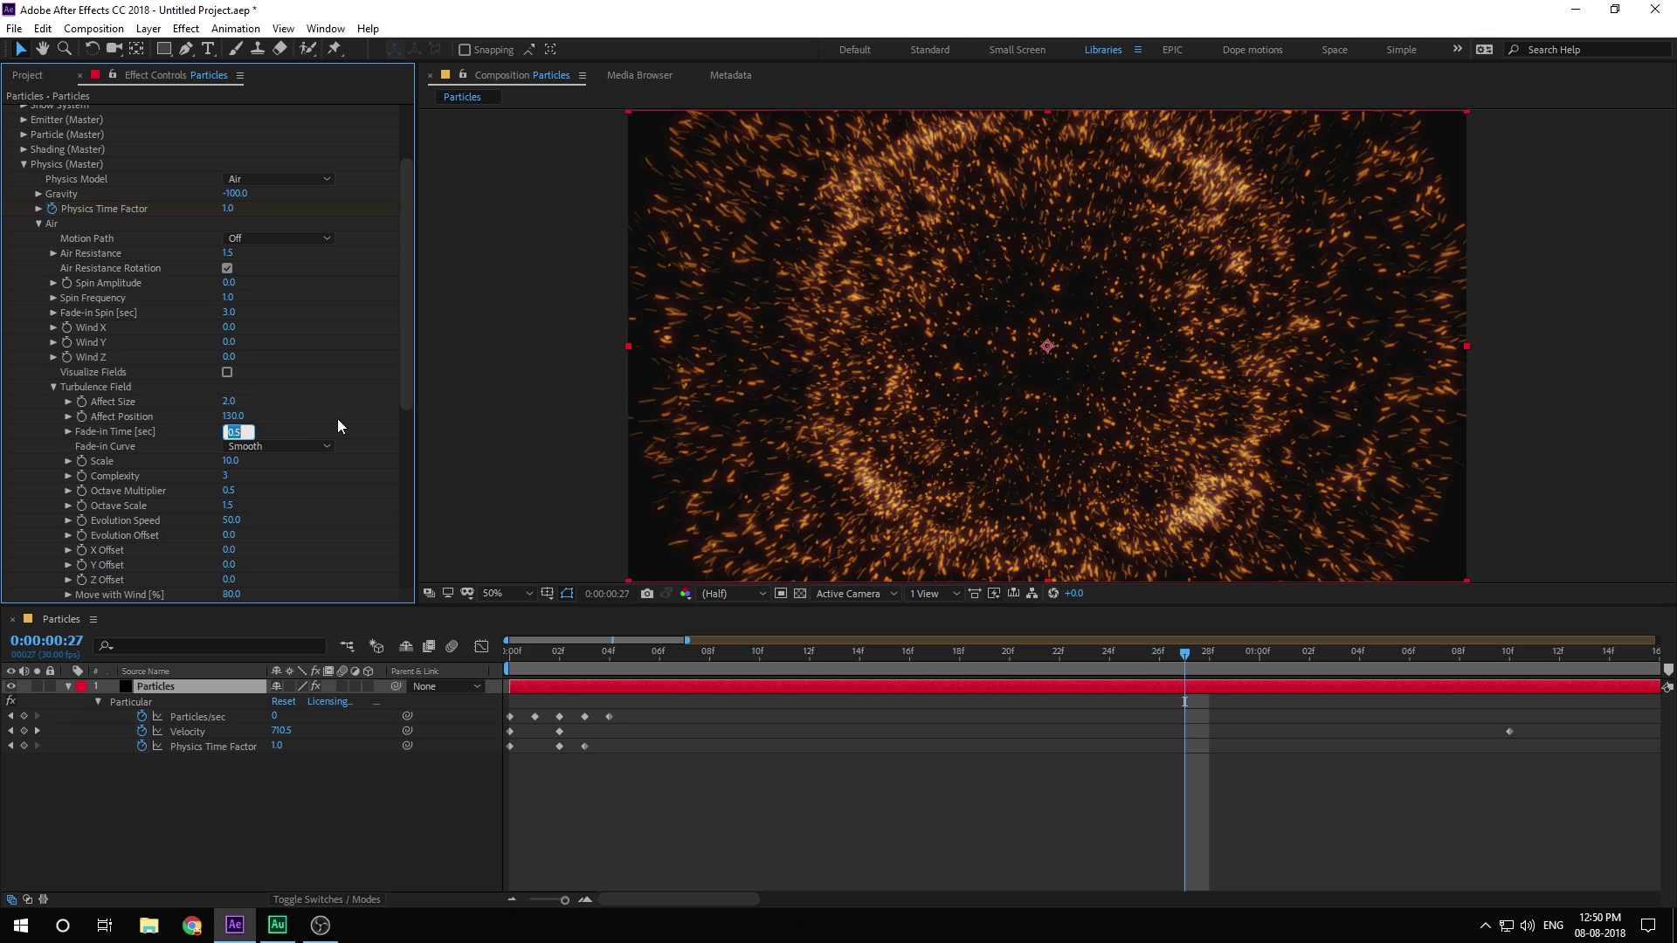
text(1)
key(Tab)
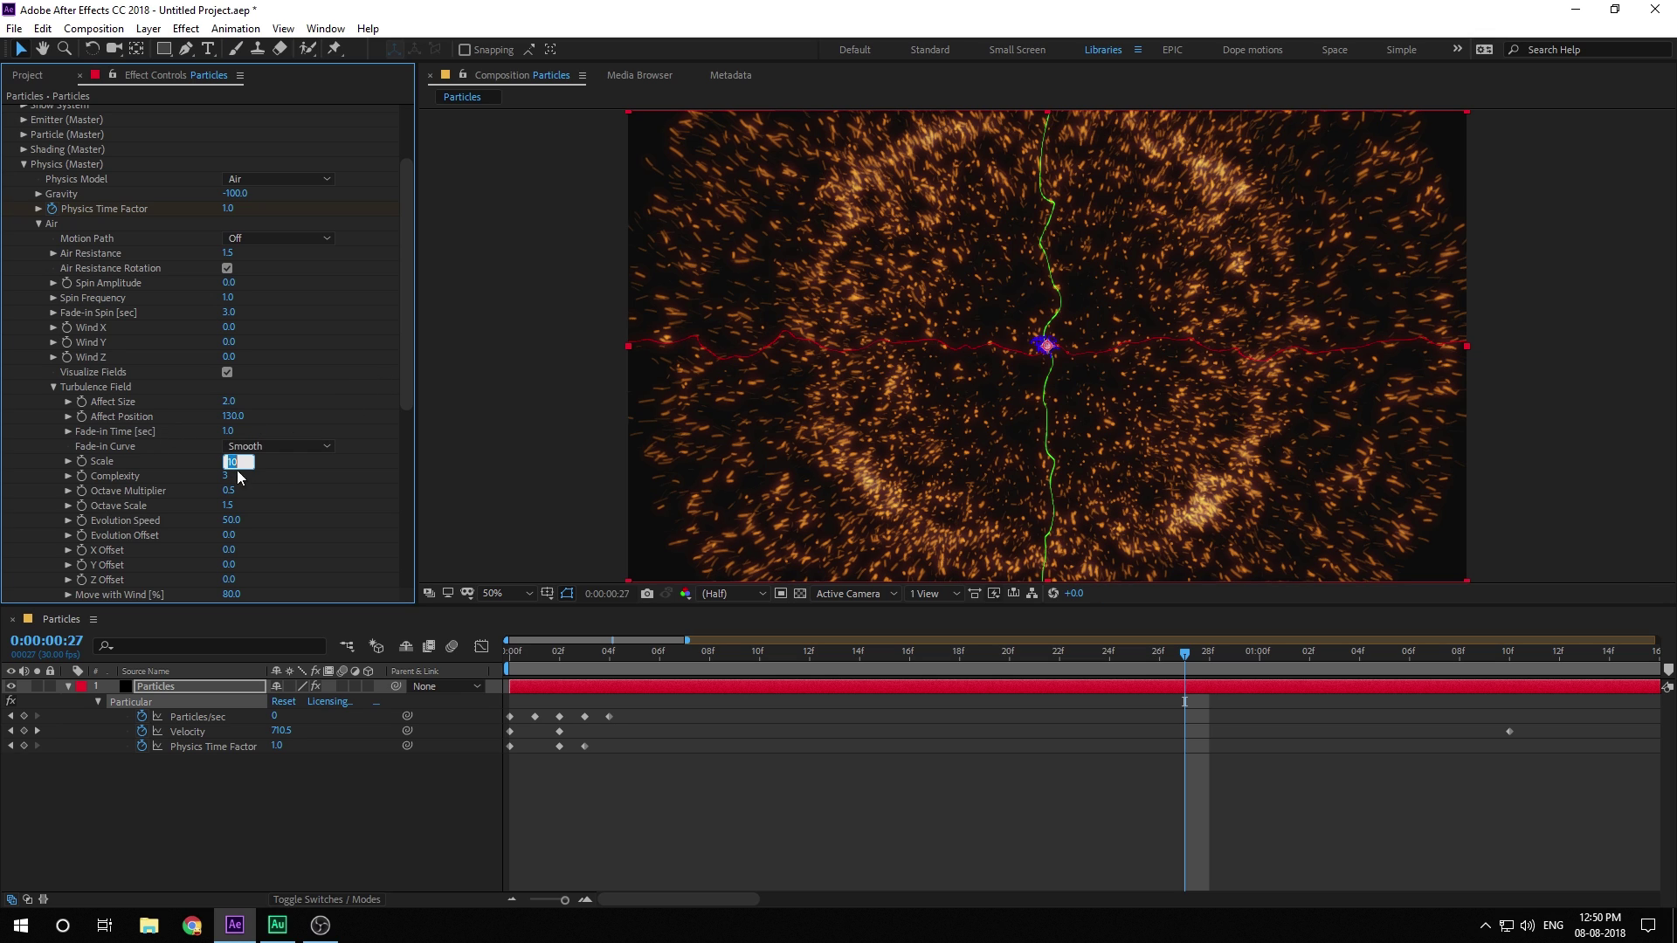
text(100)
key(Return)
click(231, 458)
text(5)
key(Return)
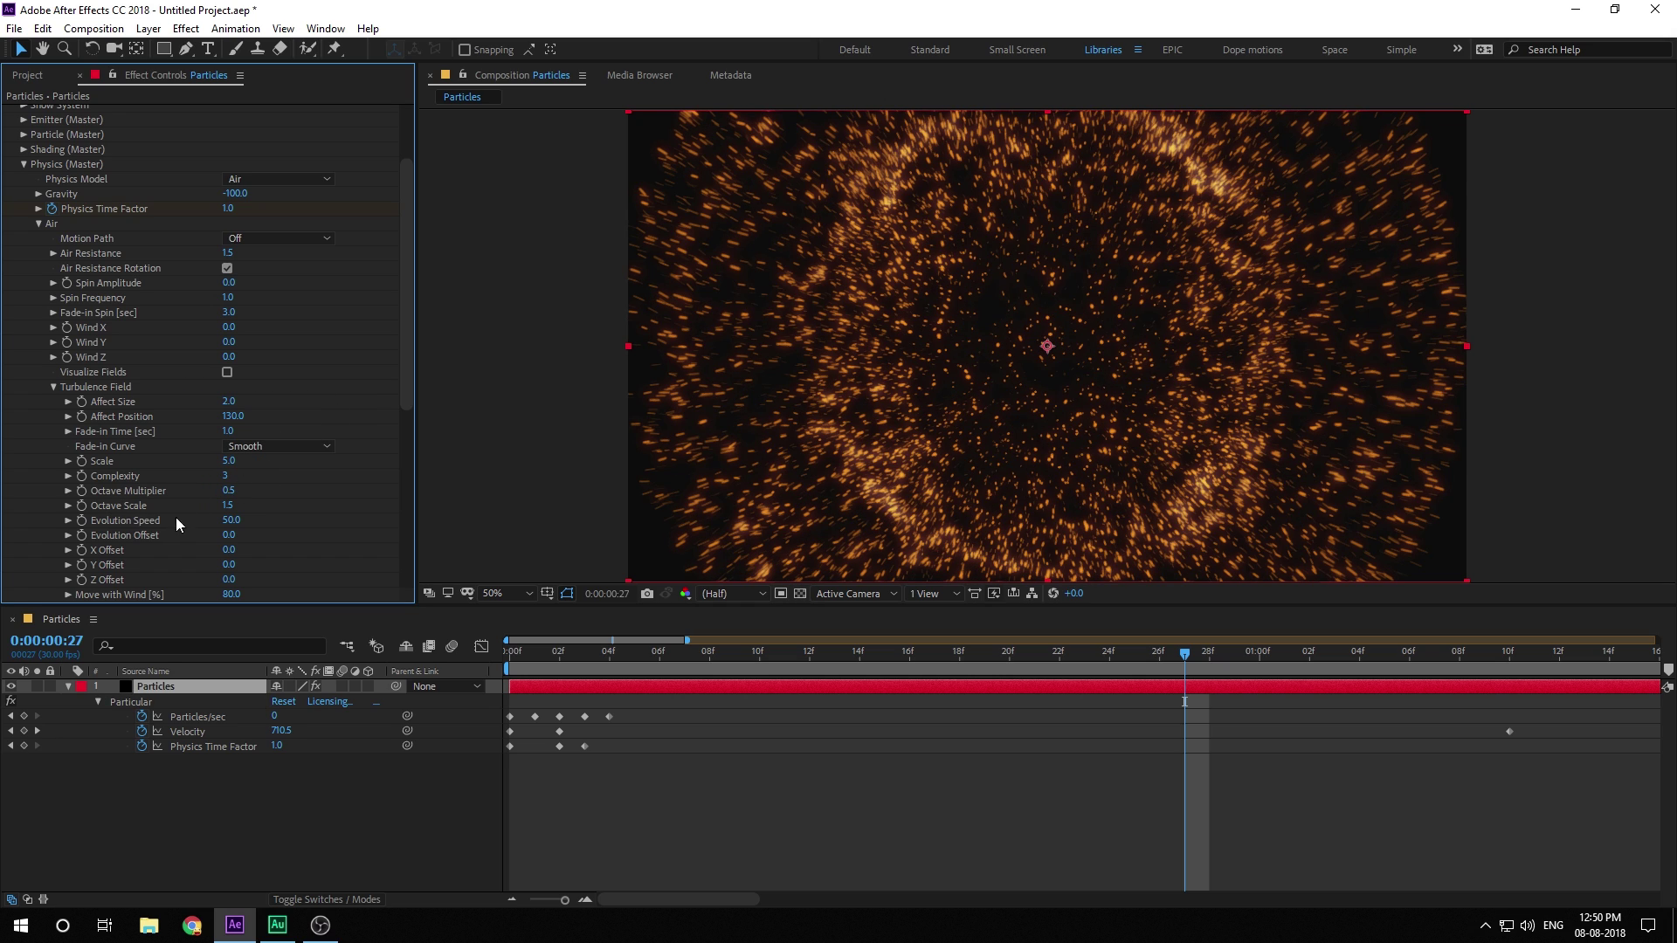
- Set the Turbulence Field's Evolution Speed to 35 and Move with Wind to 50%, and check the burst up to frame 14
click(234, 521)
text(35)
key(Return)
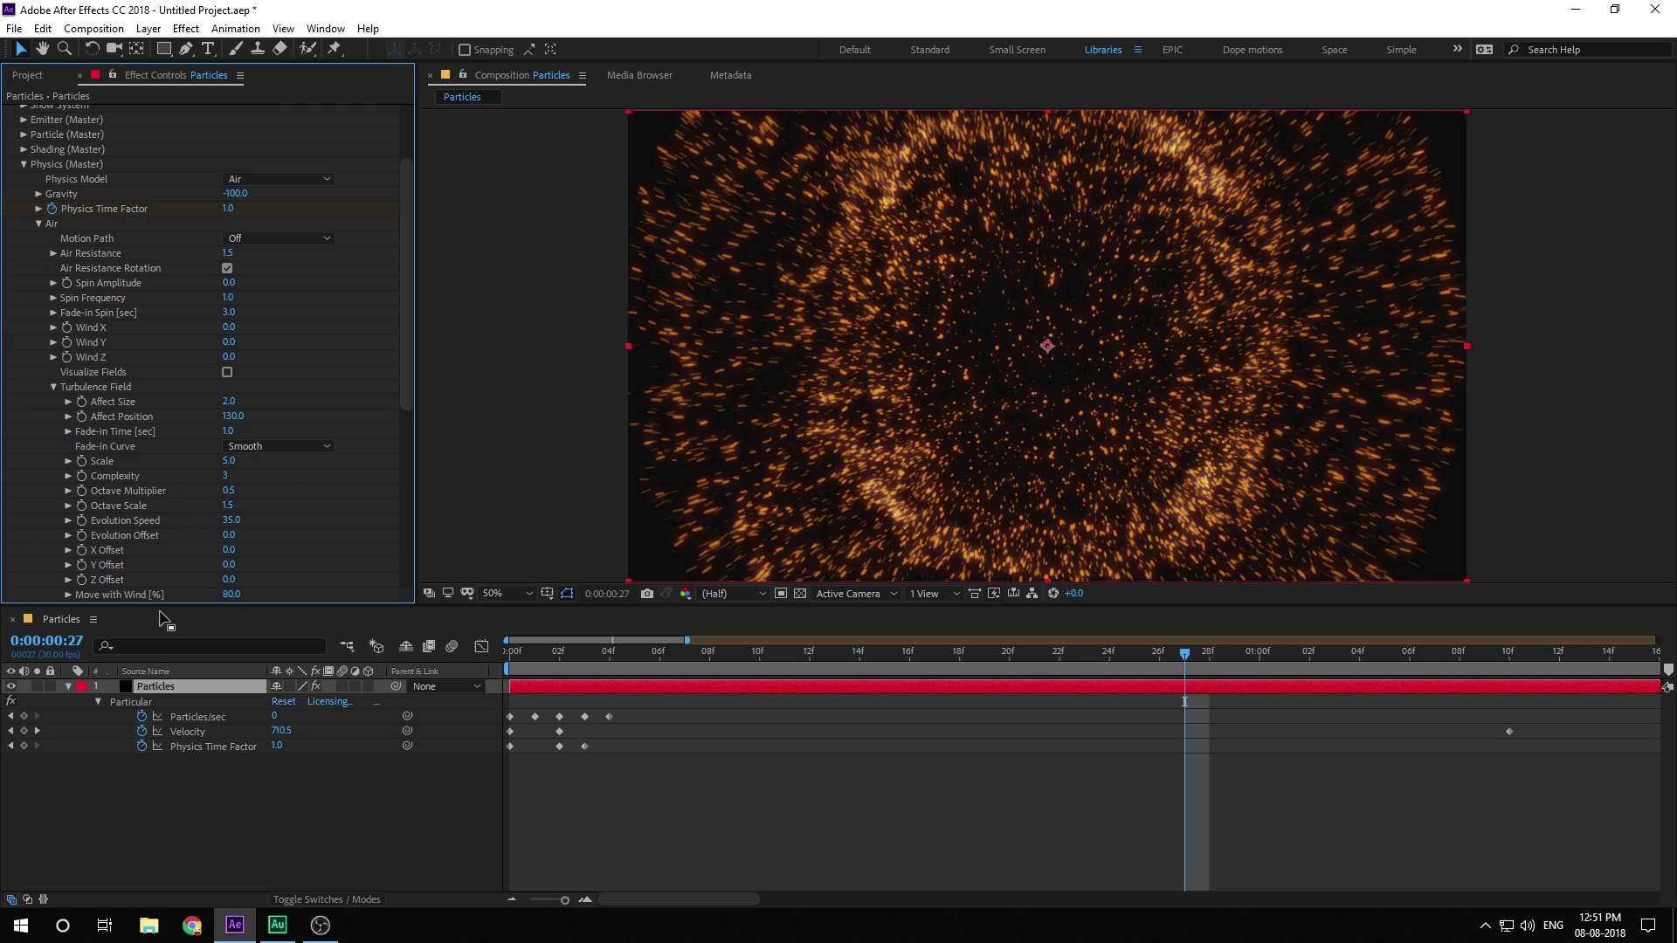
scroll(328, 515, down, 3)
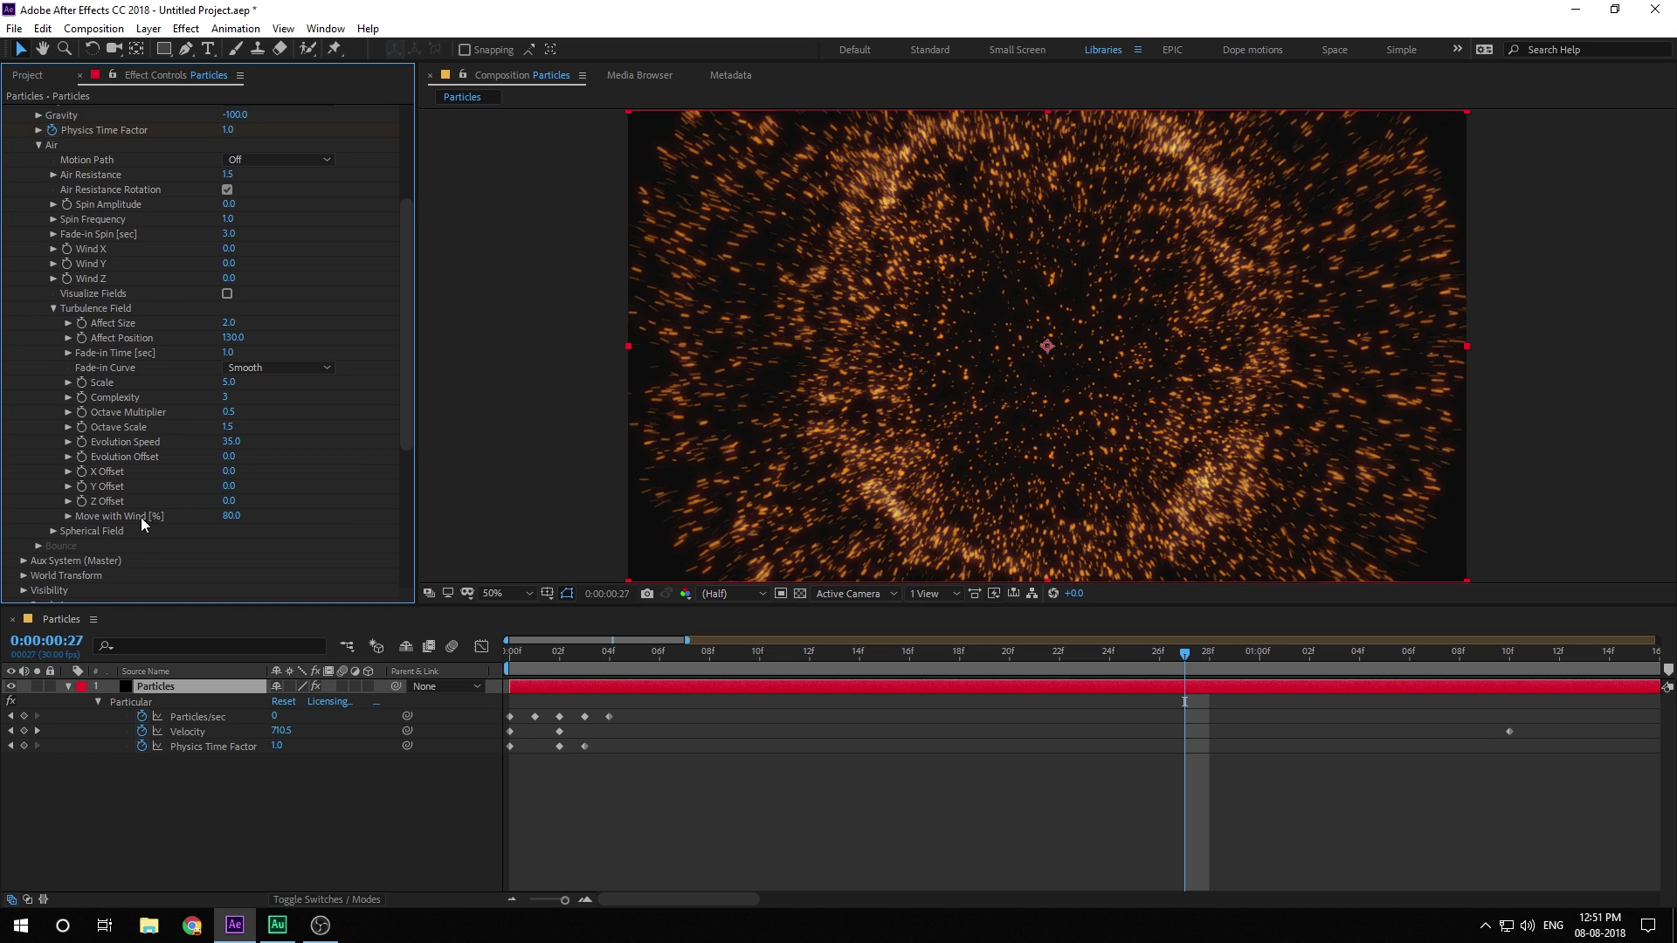
click(229, 516)
text(59)
text(0)
key(Return)
click(527, 653)
drag(526, 649, 859, 668)
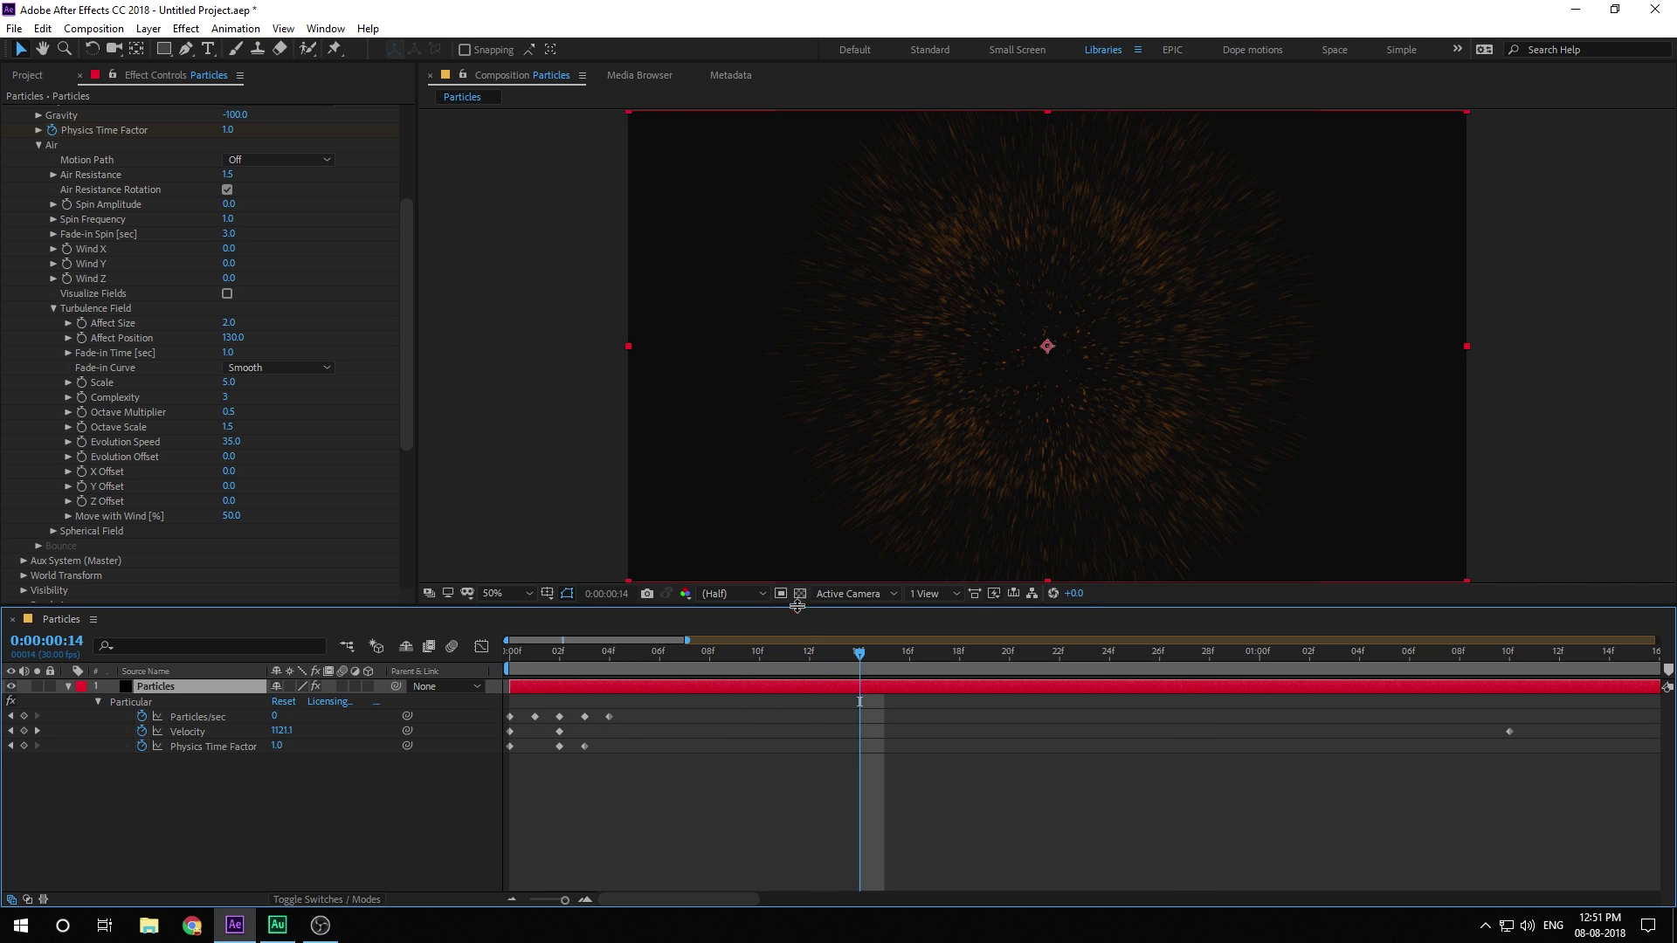
click(786, 654)
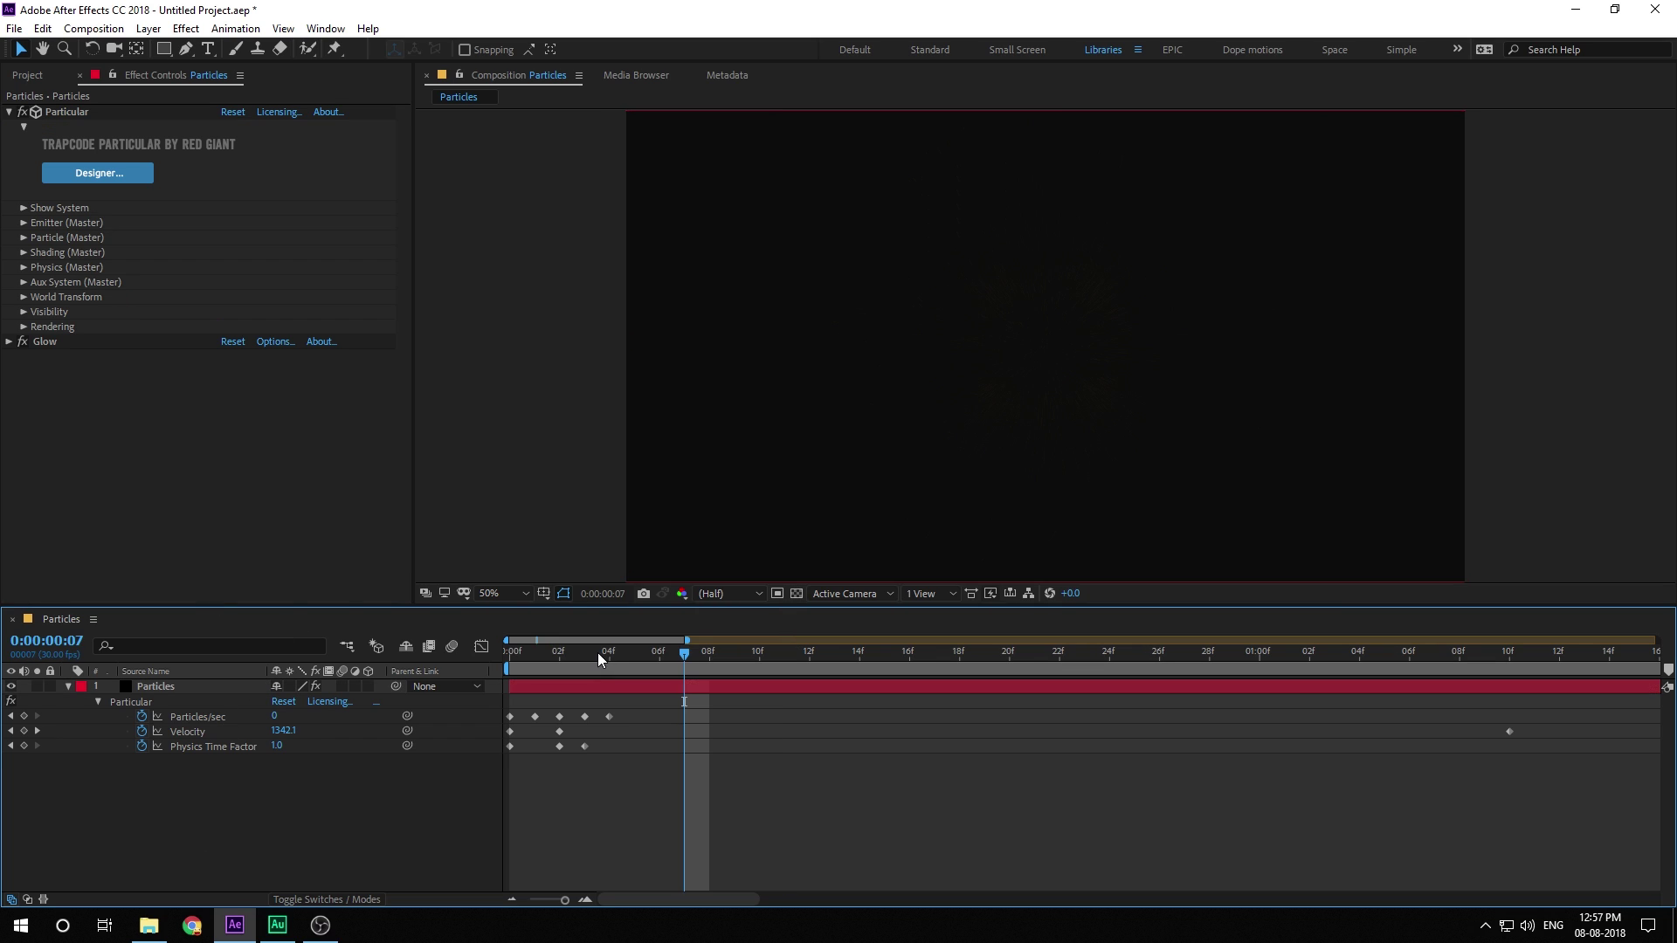
- Preview the burst up to frame 13 and set the Glow's Threshold to 10% and Radius to 5
drag(597, 653, 838, 674)
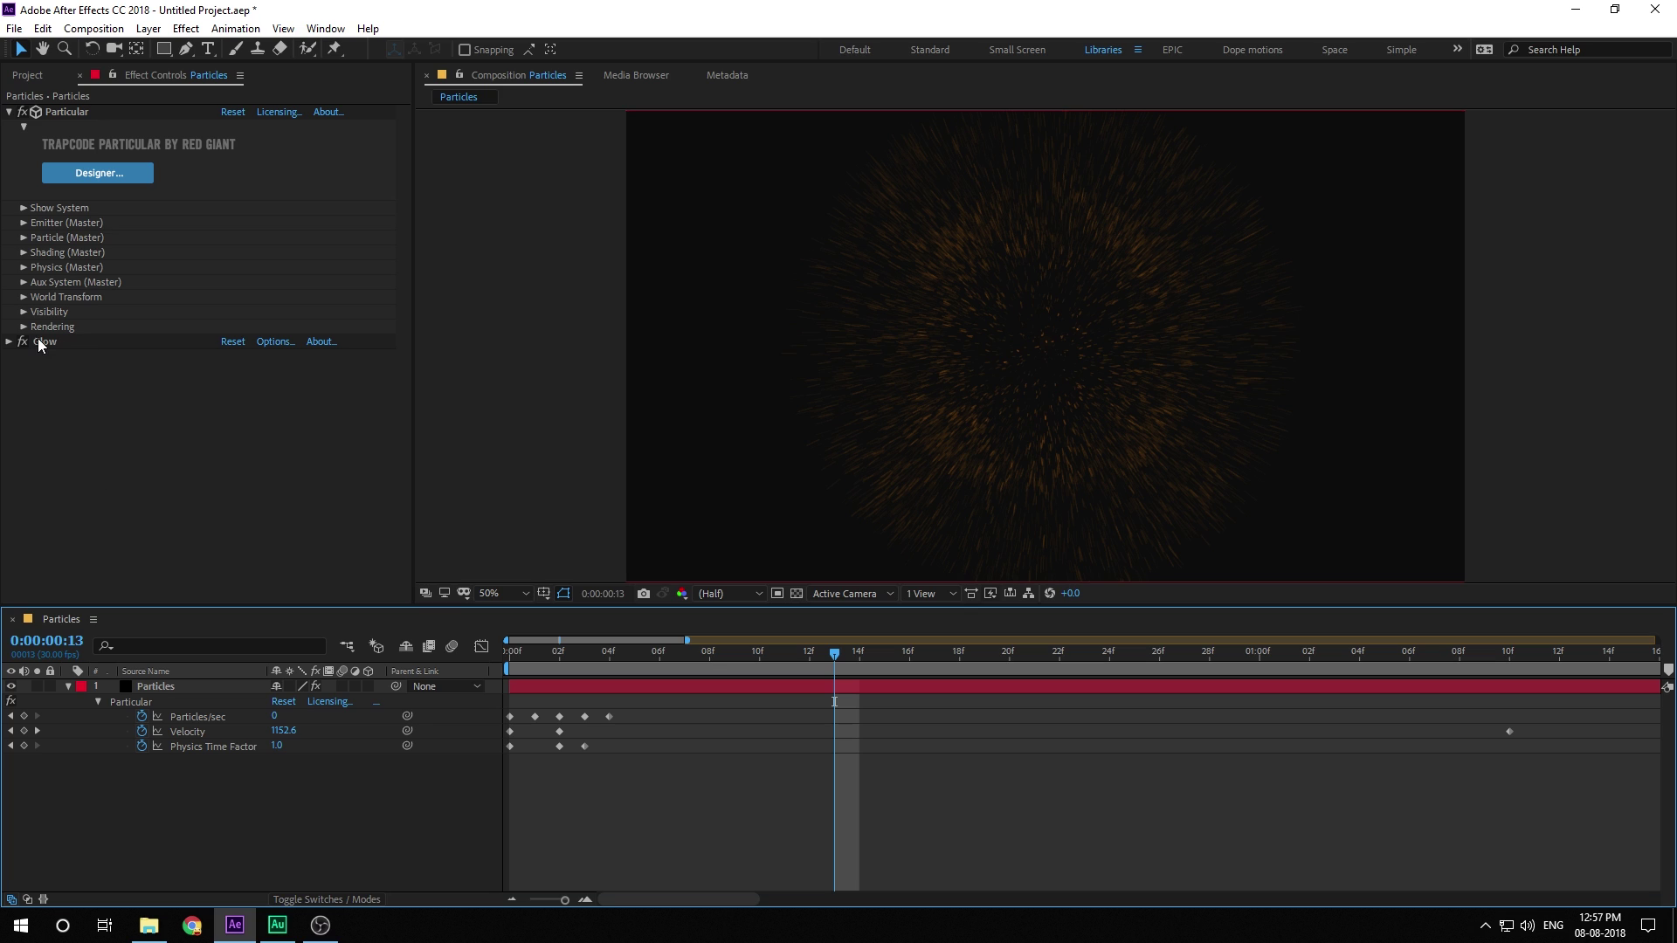
click(9, 342)
click(231, 371)
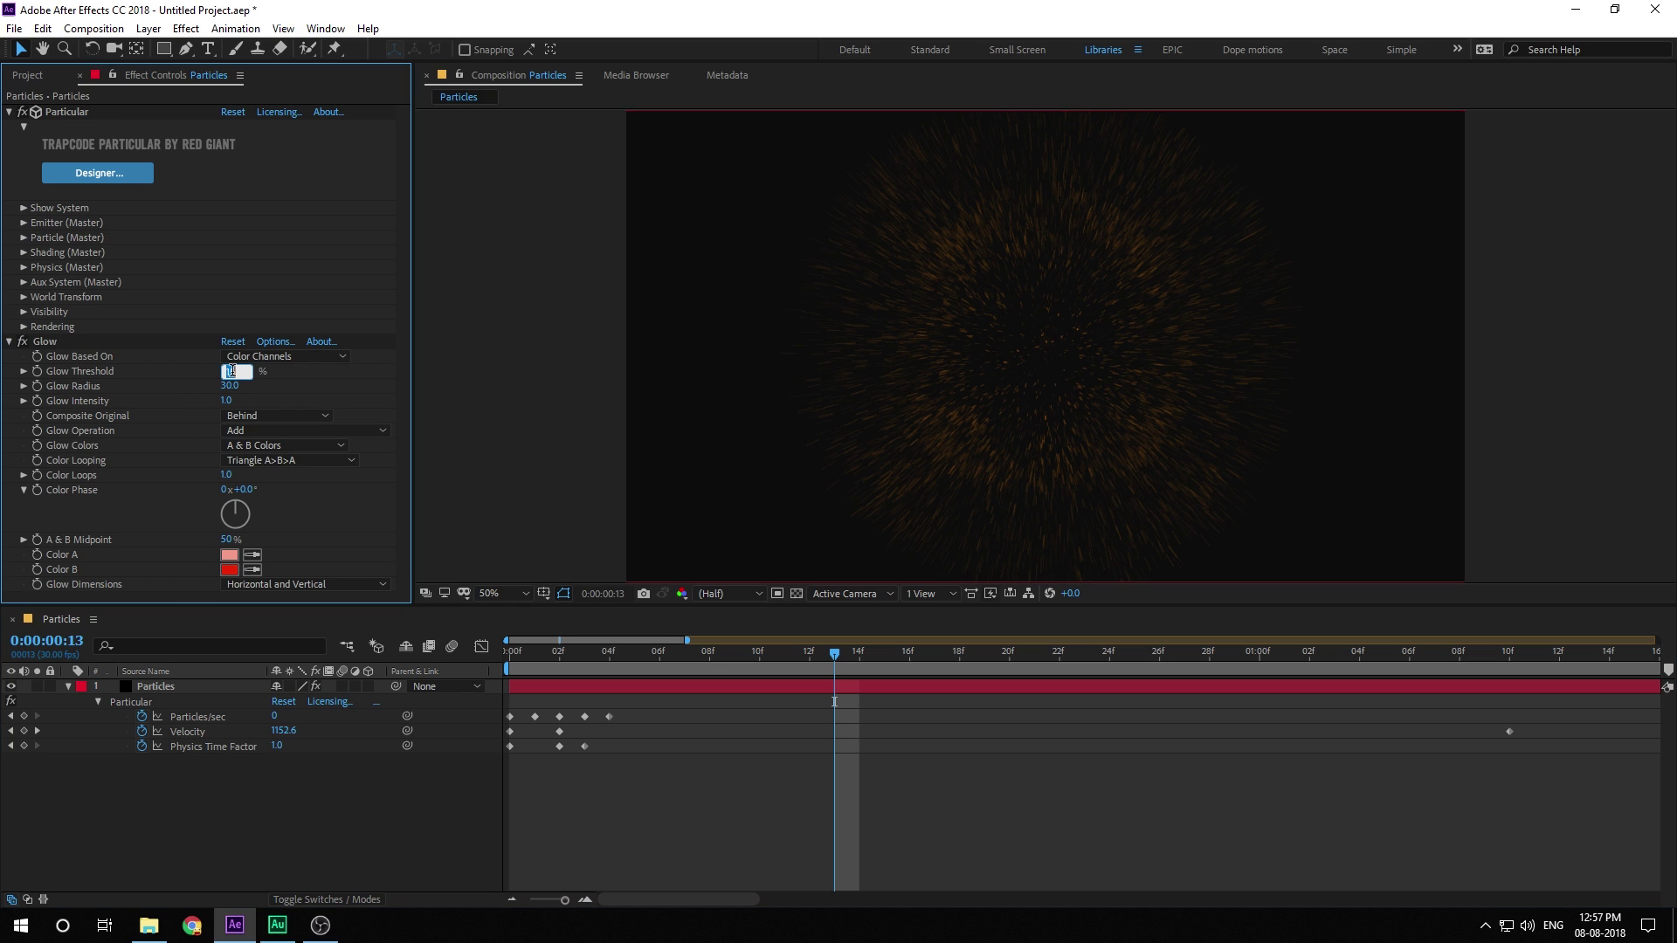
text(10)
key(Return)
click(236, 386)
text(5)
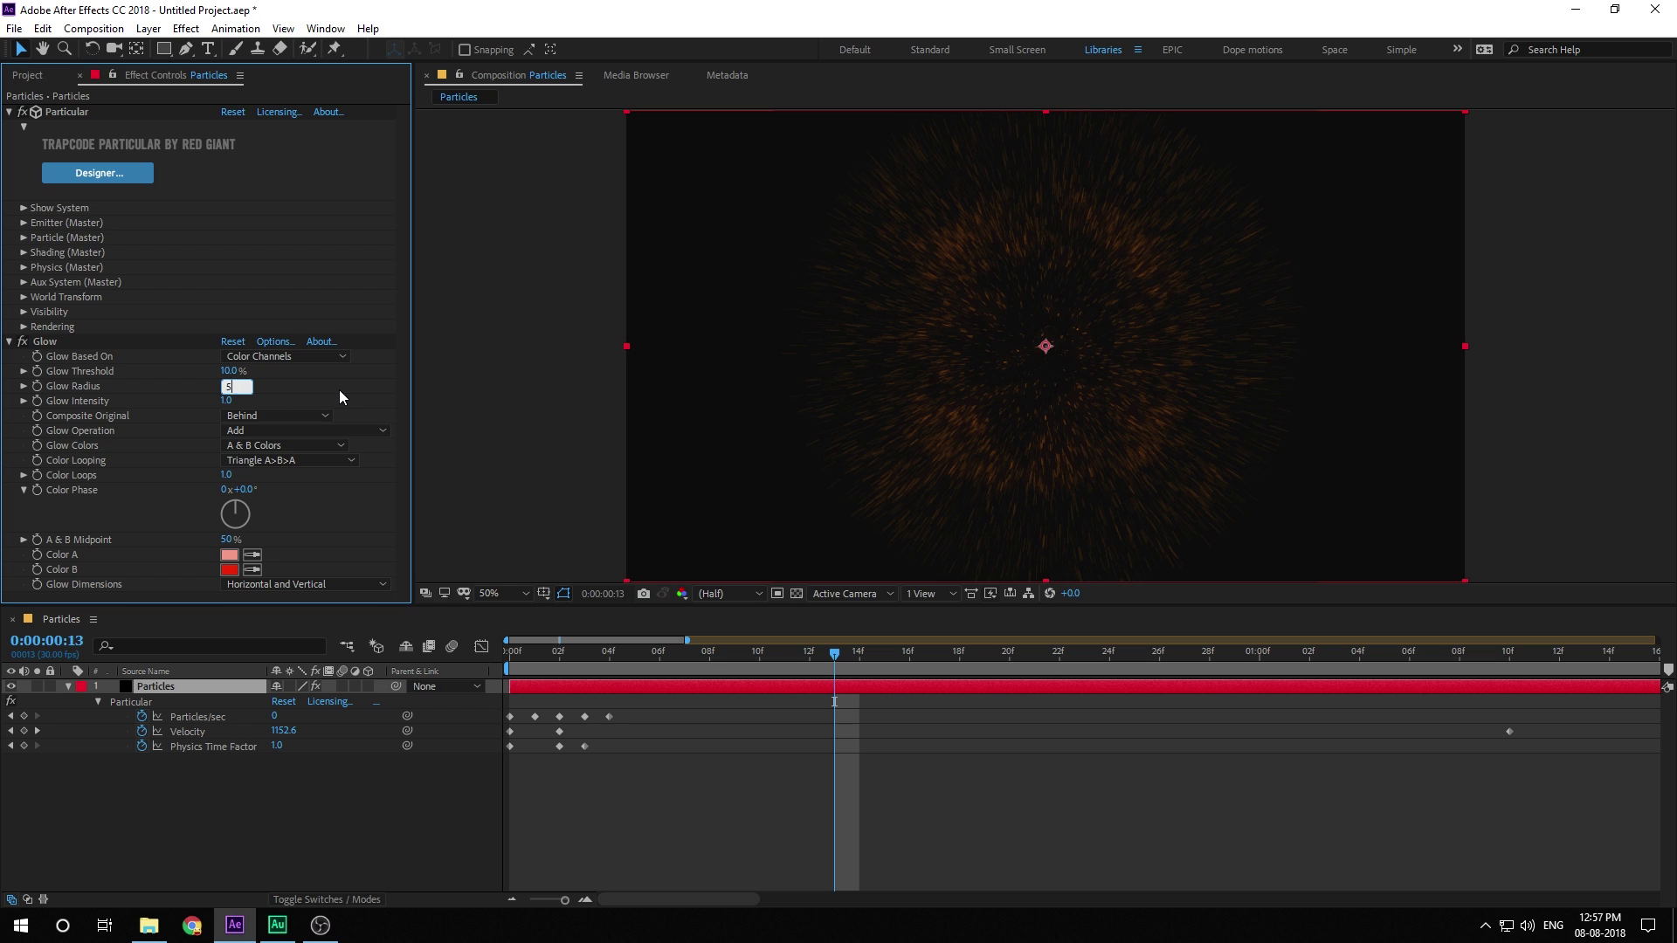
key(Return)
- Change the Glow's Color A to a light orange
click(229, 556)
click(889, 493)
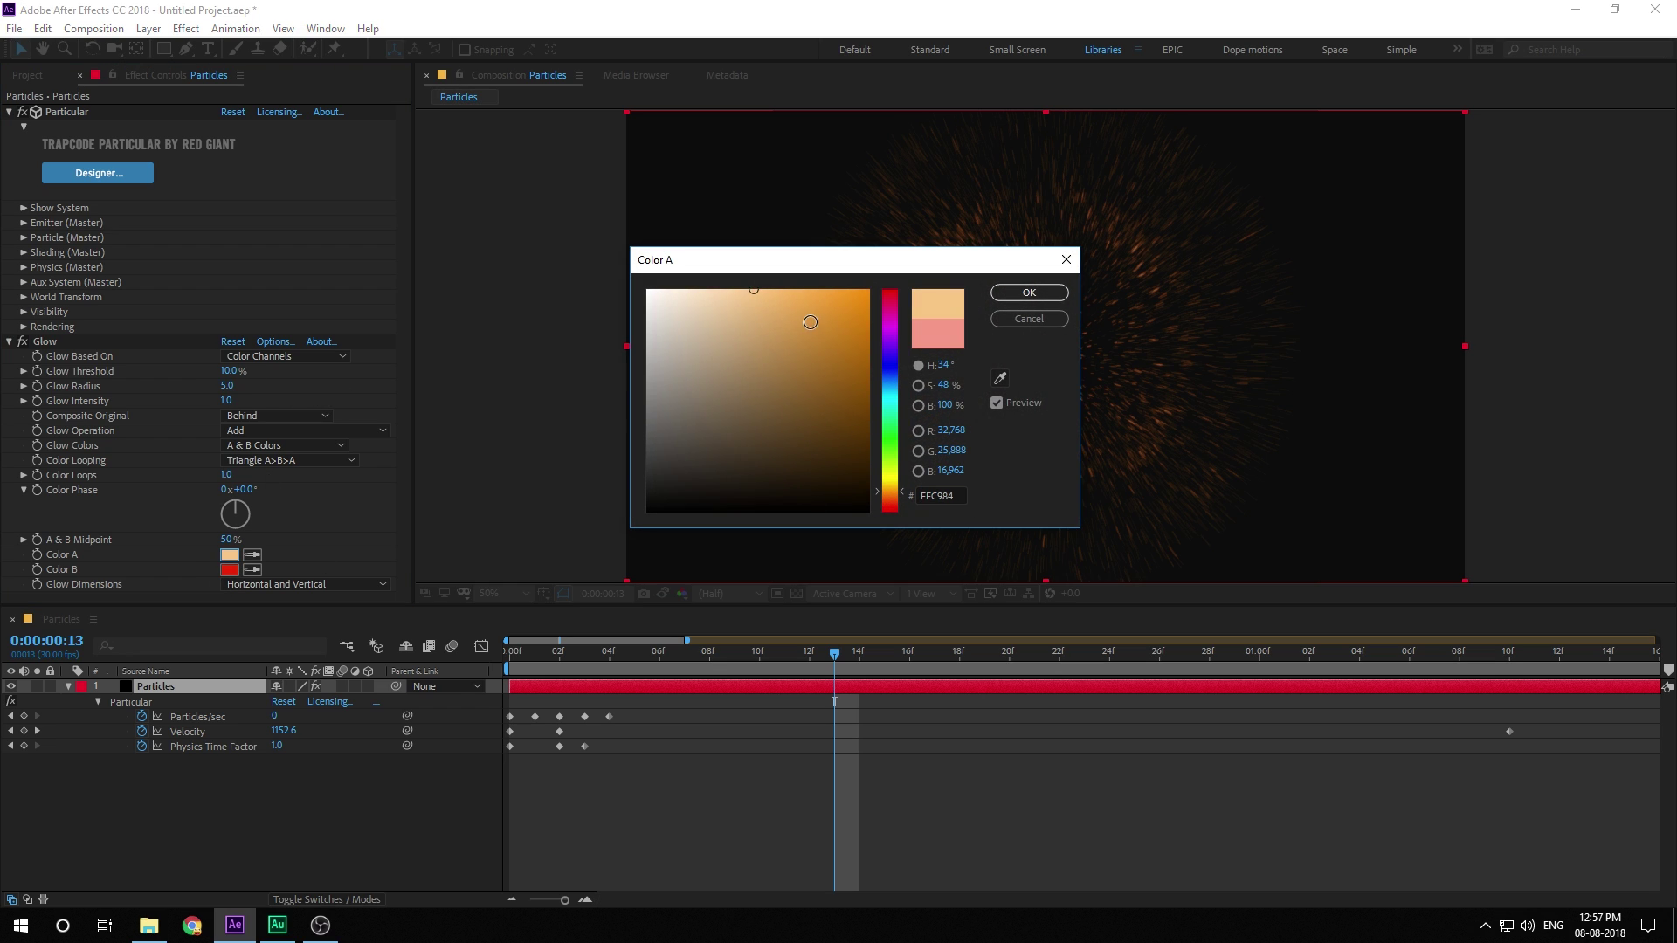
click(791, 297)
click(995, 293)
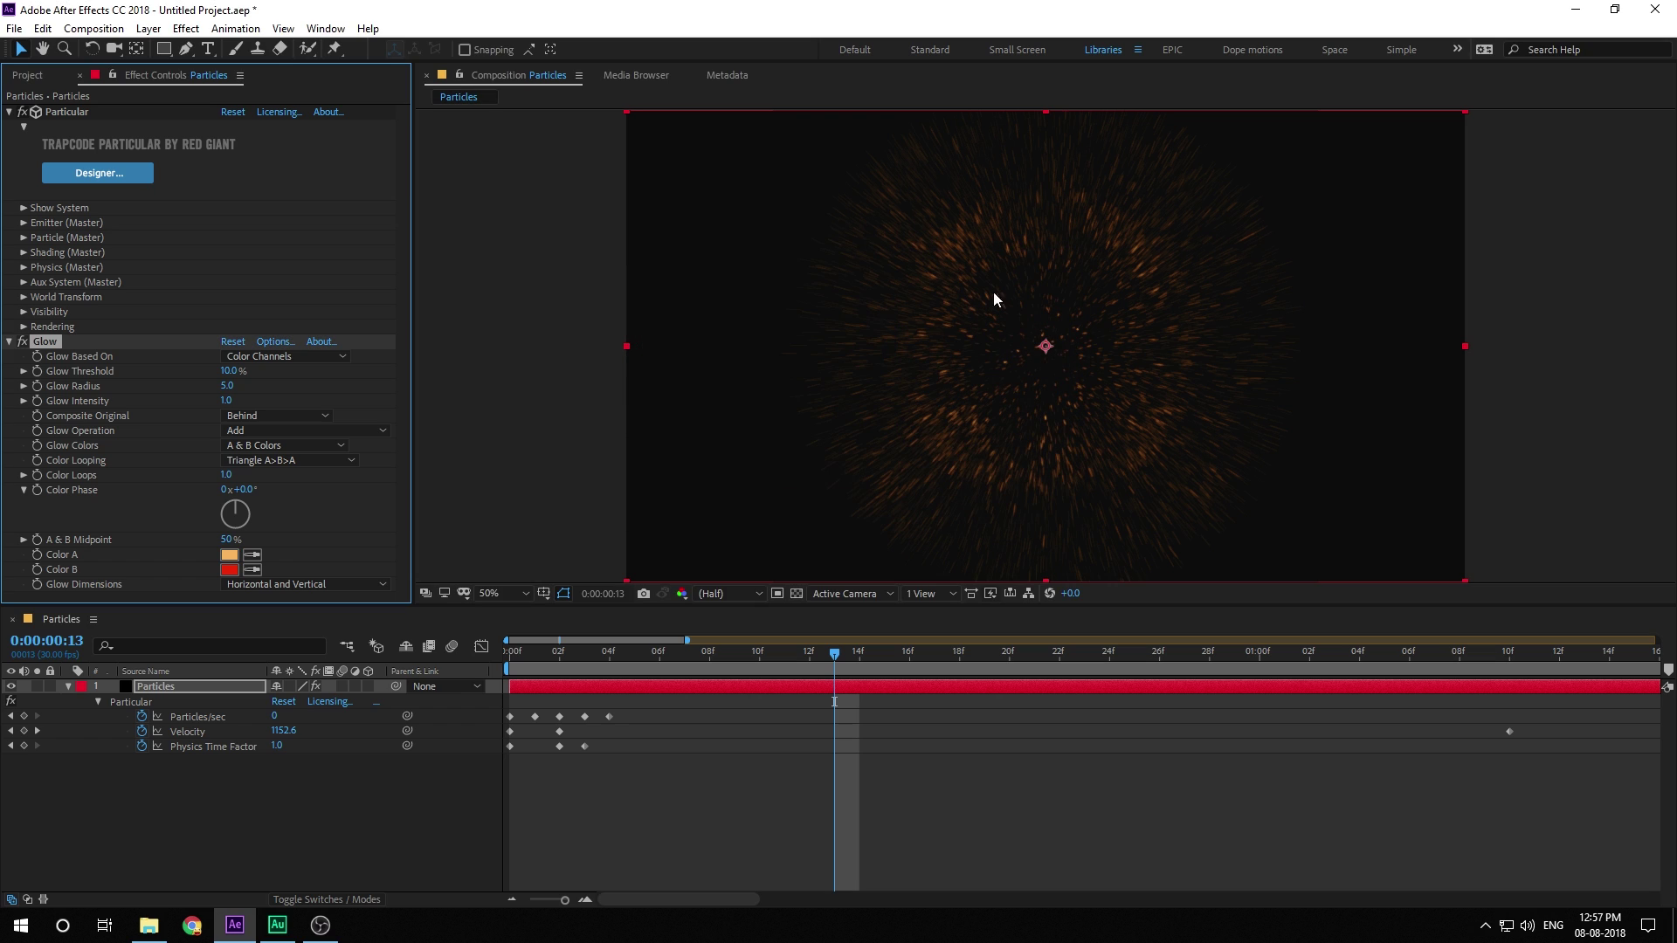
- Set Life Random in Particular's Particle settings to 100% and check the burst up to 0:00:01:14
click(23, 238)
scroll(108, 228, down, 1)
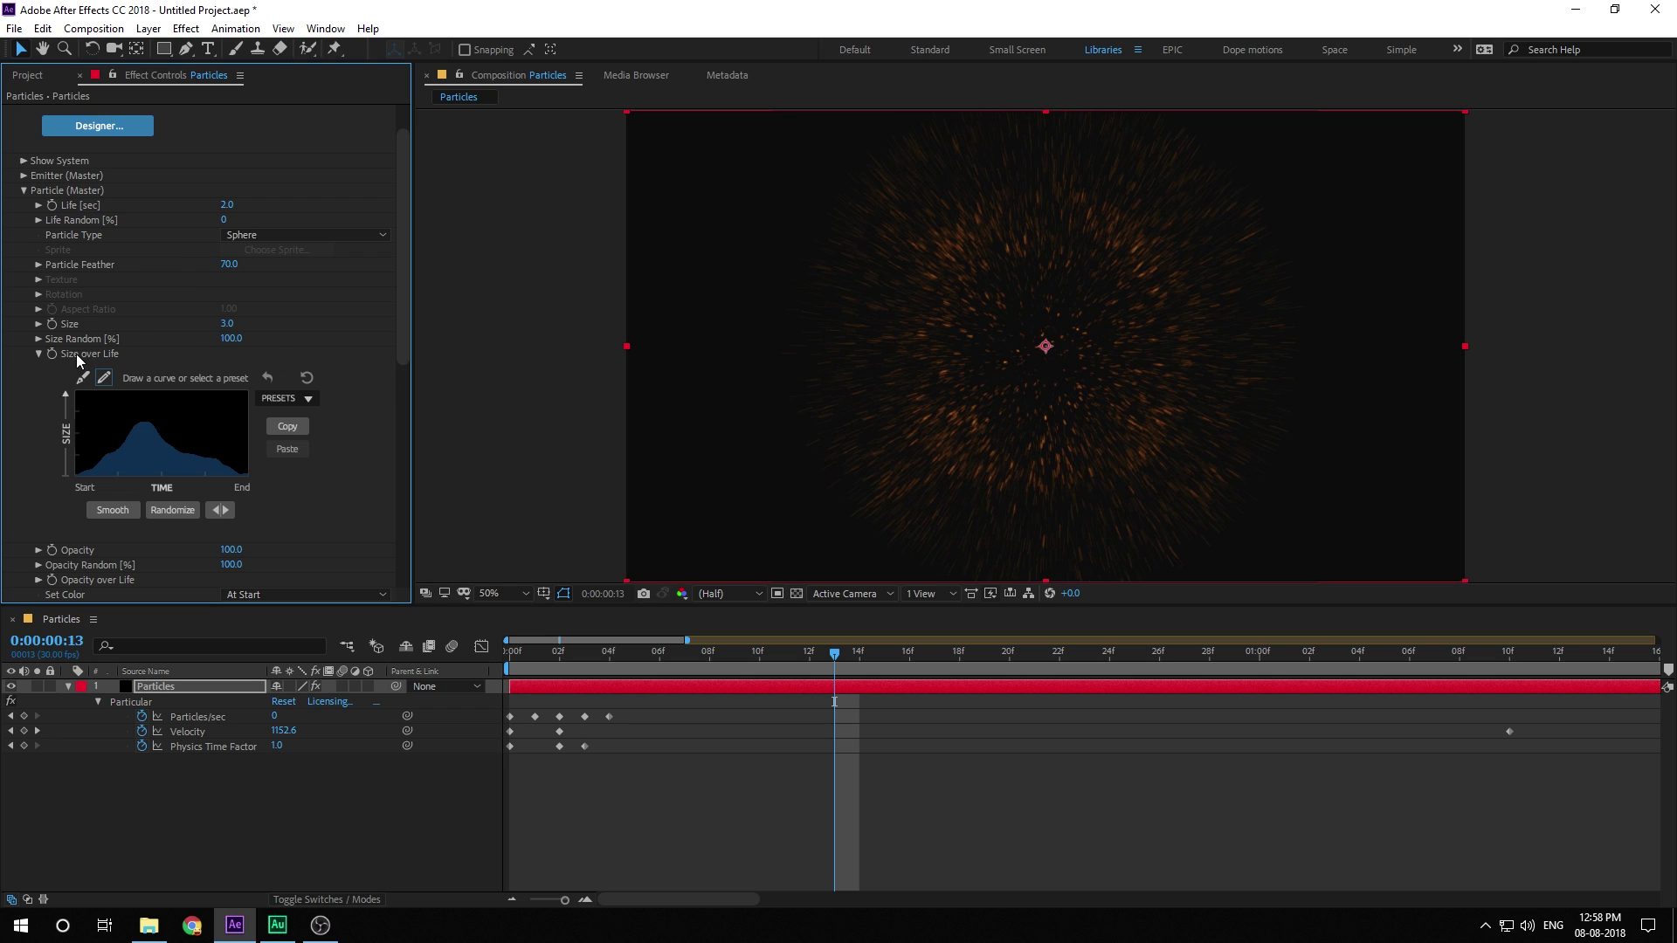
click(39, 354)
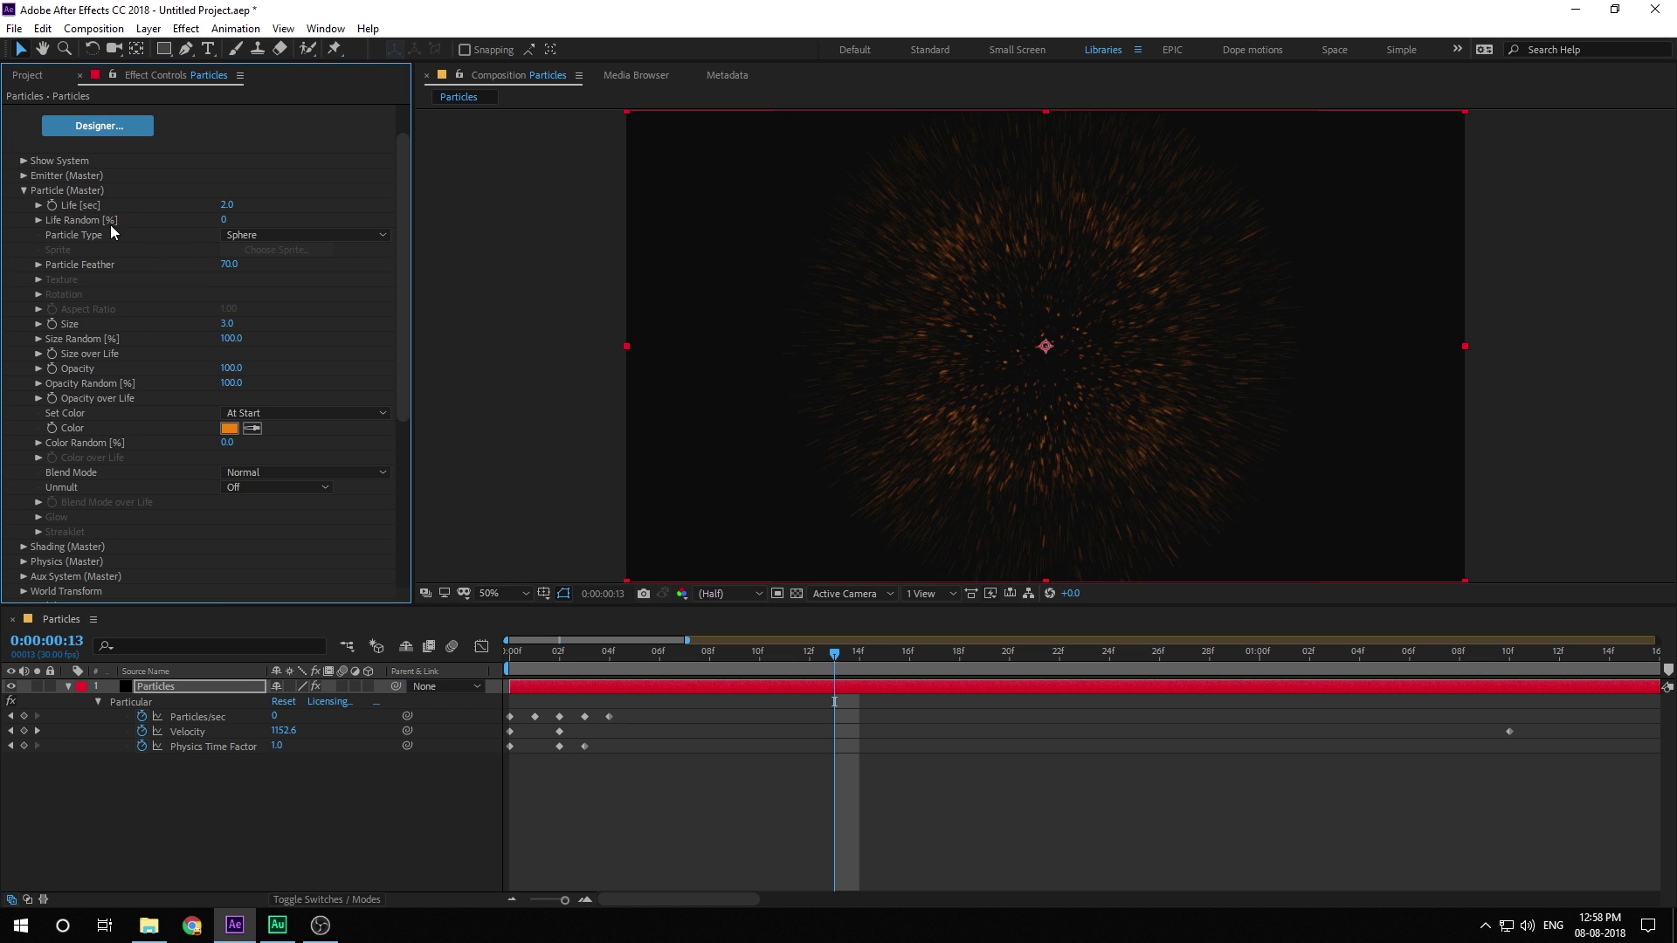
drag(224, 220, 364, 220)
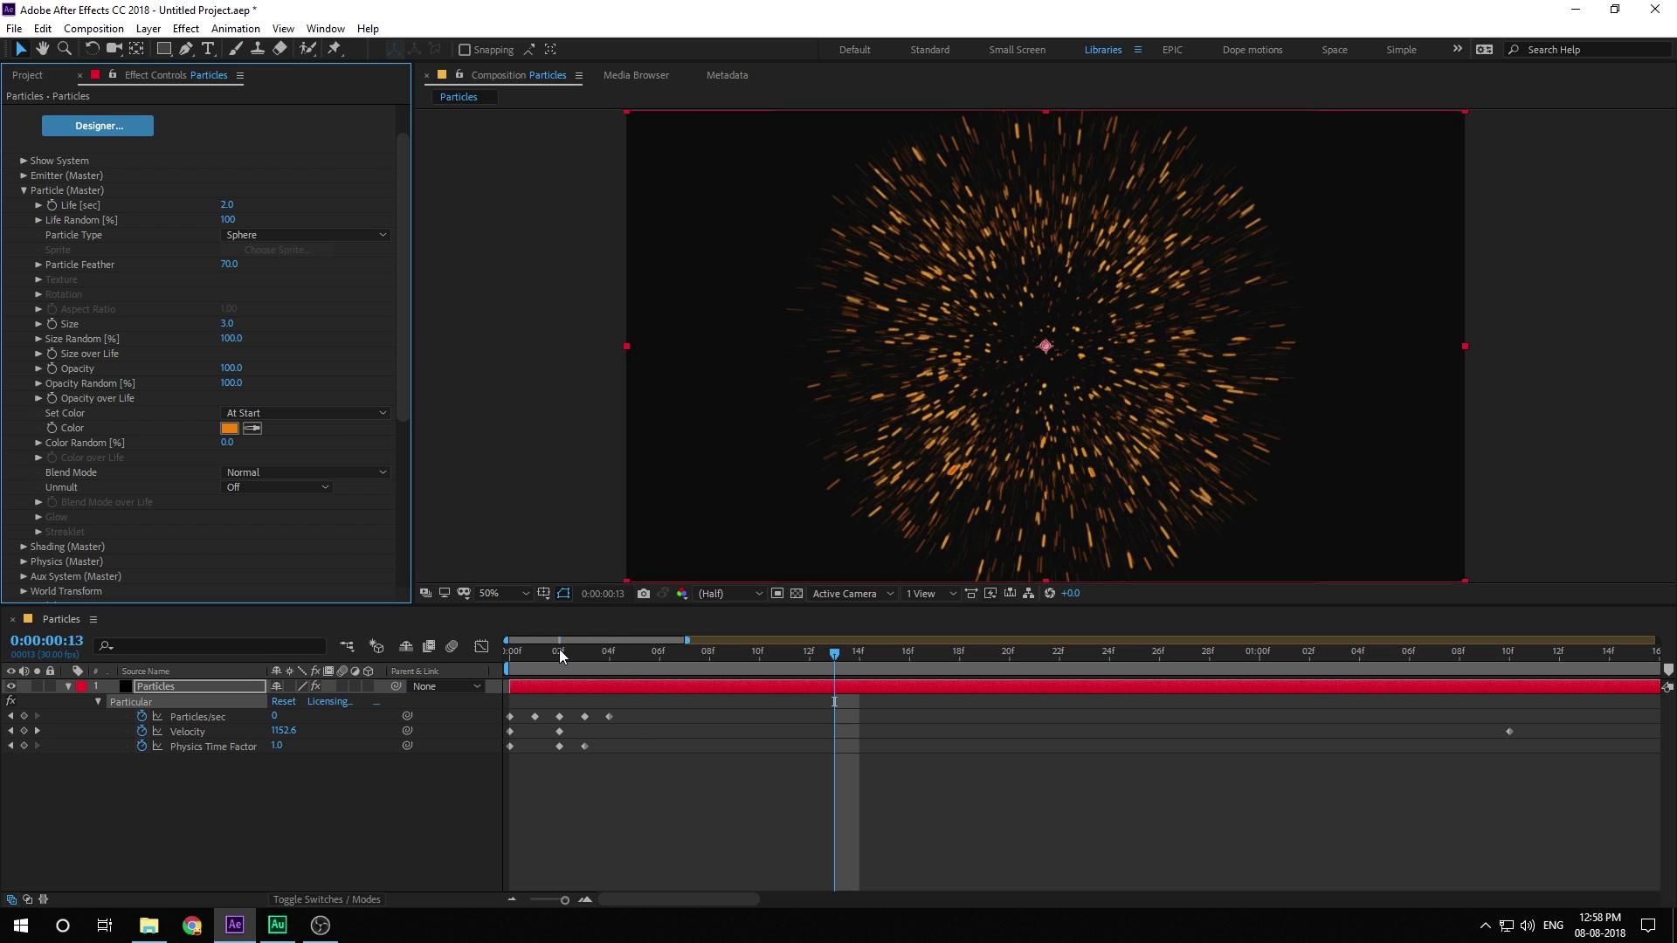
drag(559, 648, 1618, 667)
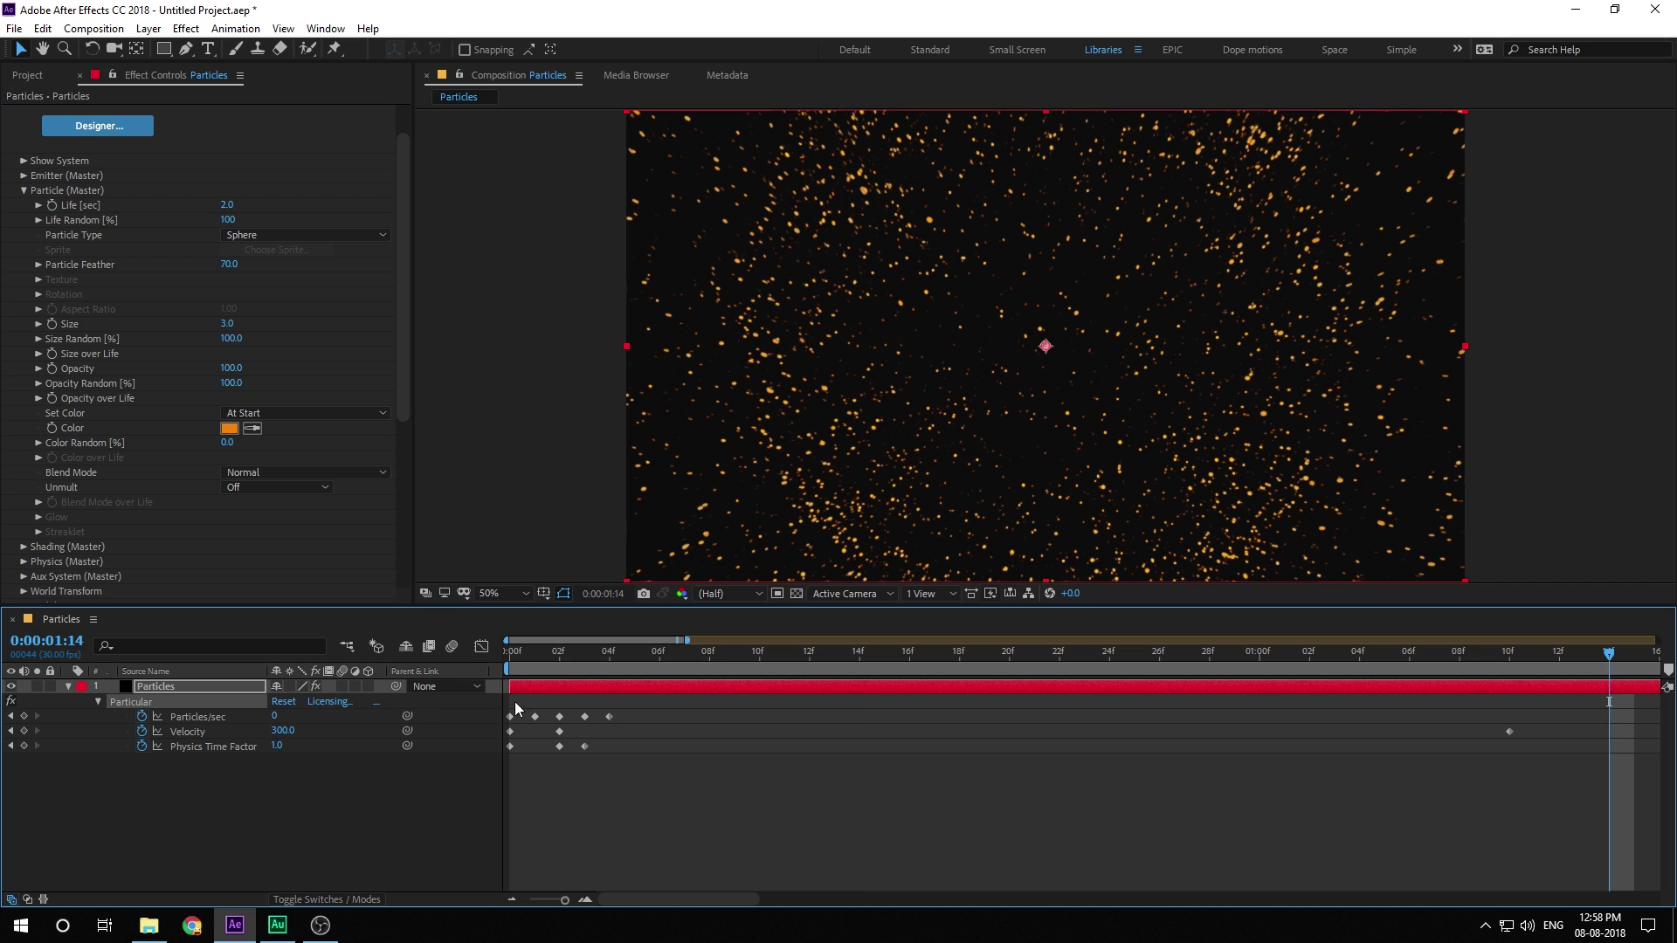
- Check the burst back at 0:00:01:07 and duplicate the Glow effect on the Particles layer
key(minus)
mouse_move(826, 656)
mouse_down()
mouse_move(1114, 666)
mouse_move(937, 665)
mouse_move(635, 705)
mouse_move(767, 700)
mouse_up()
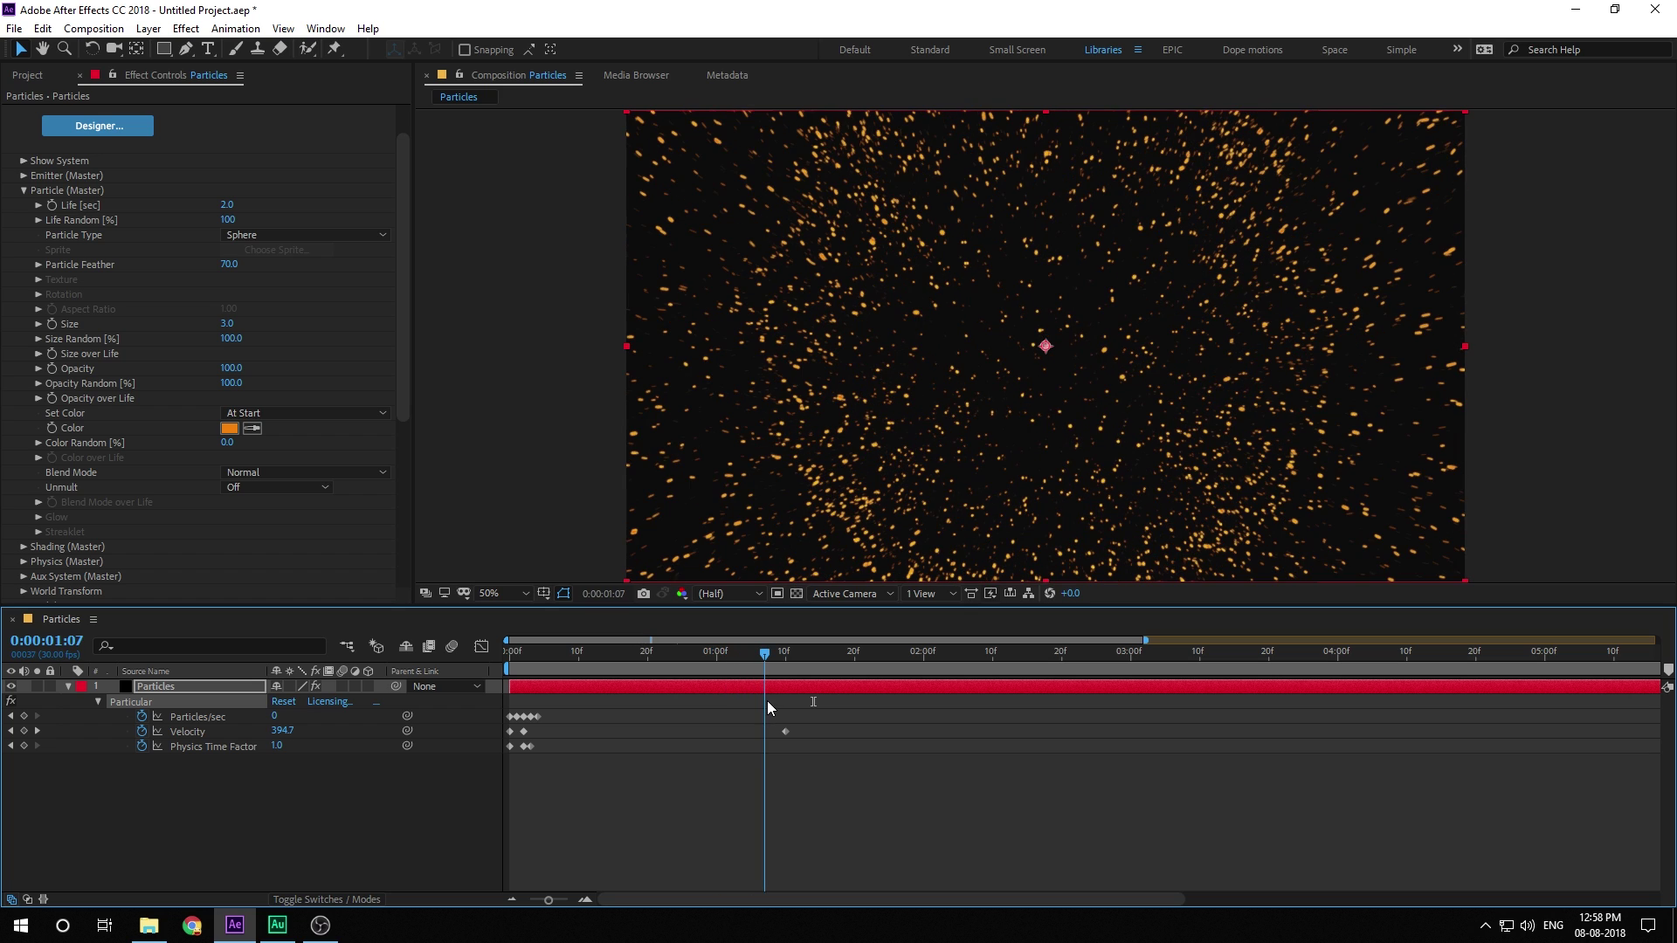
scroll(52, 229, up, 2)
click(23, 232)
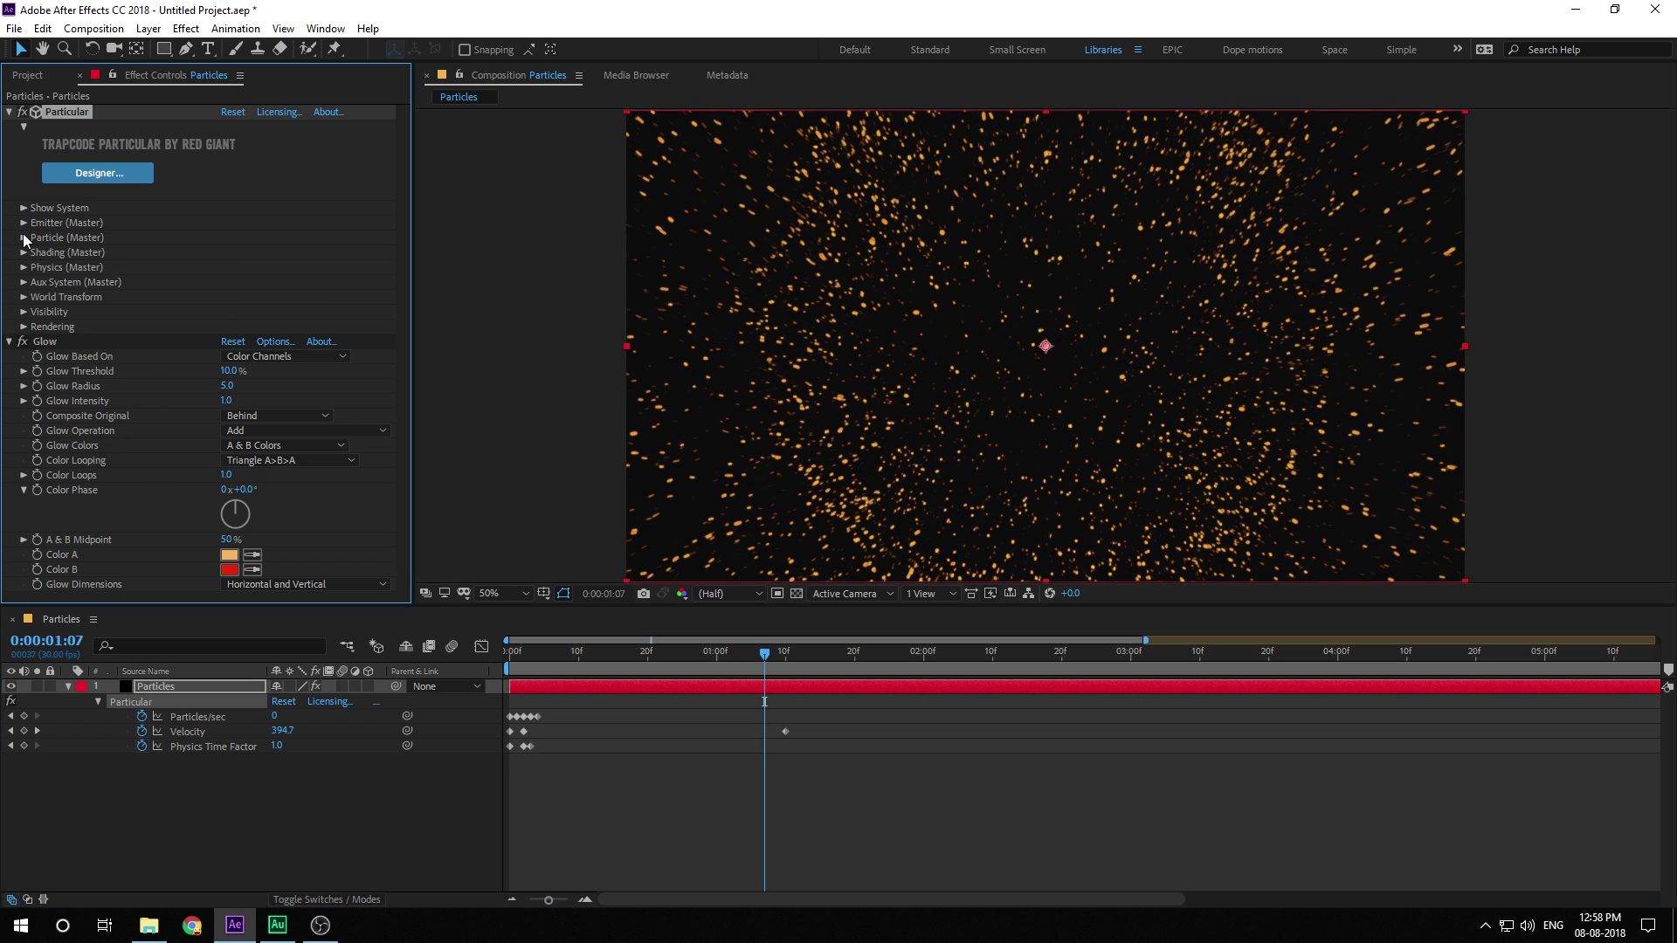
click(45, 348)
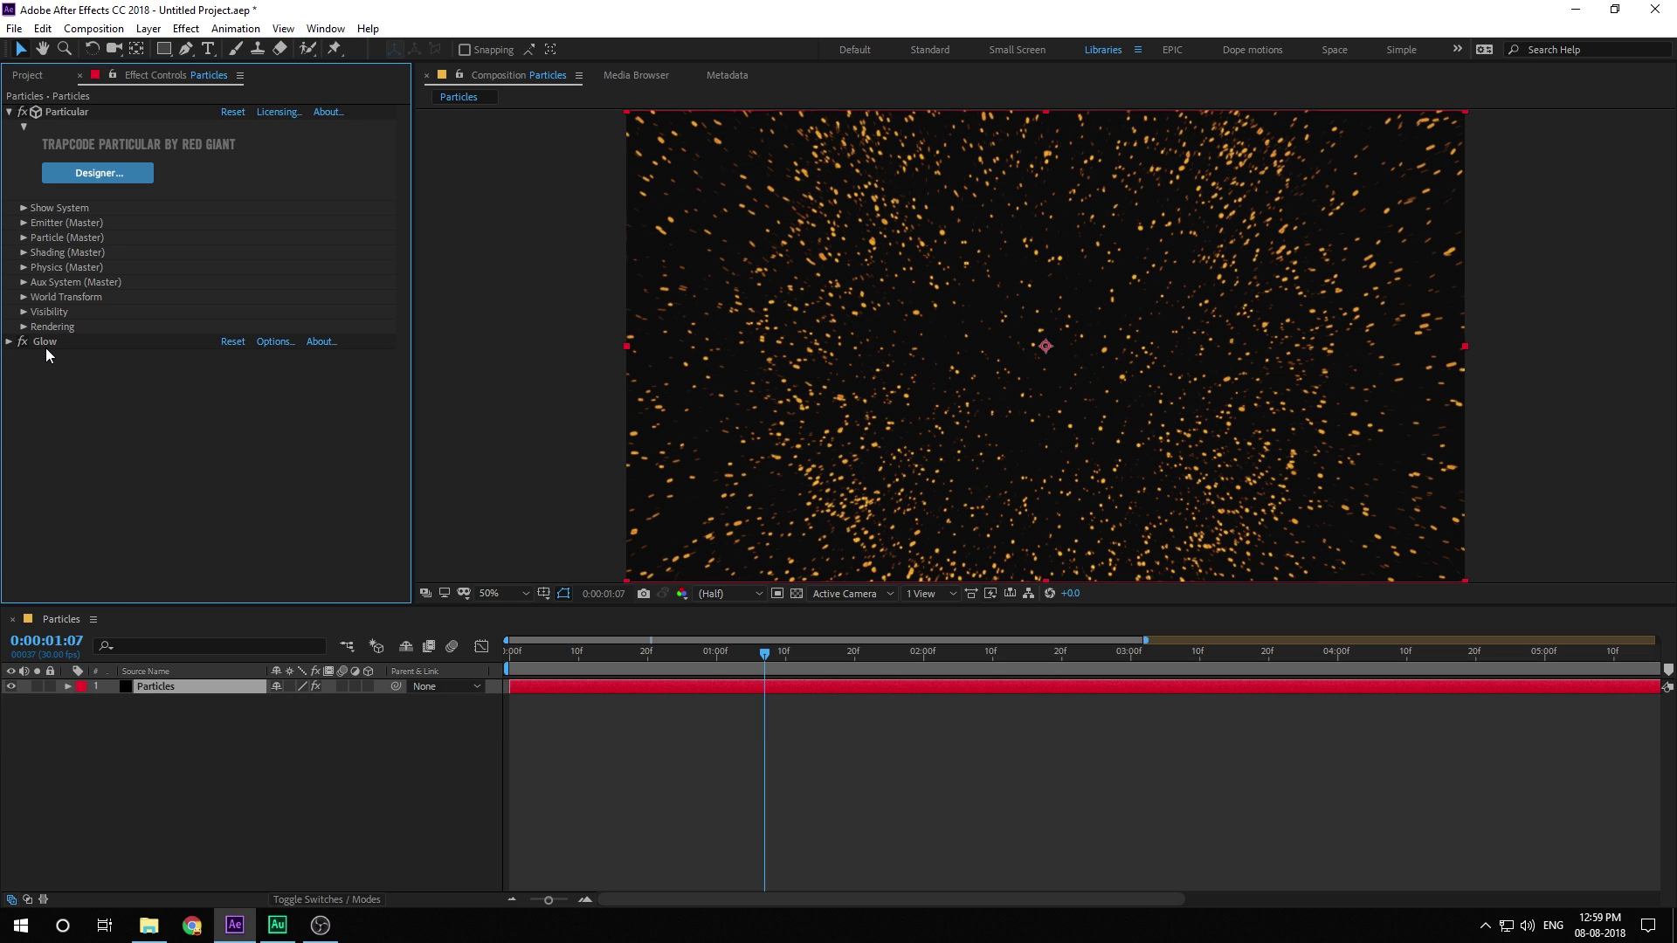
click(42, 28)
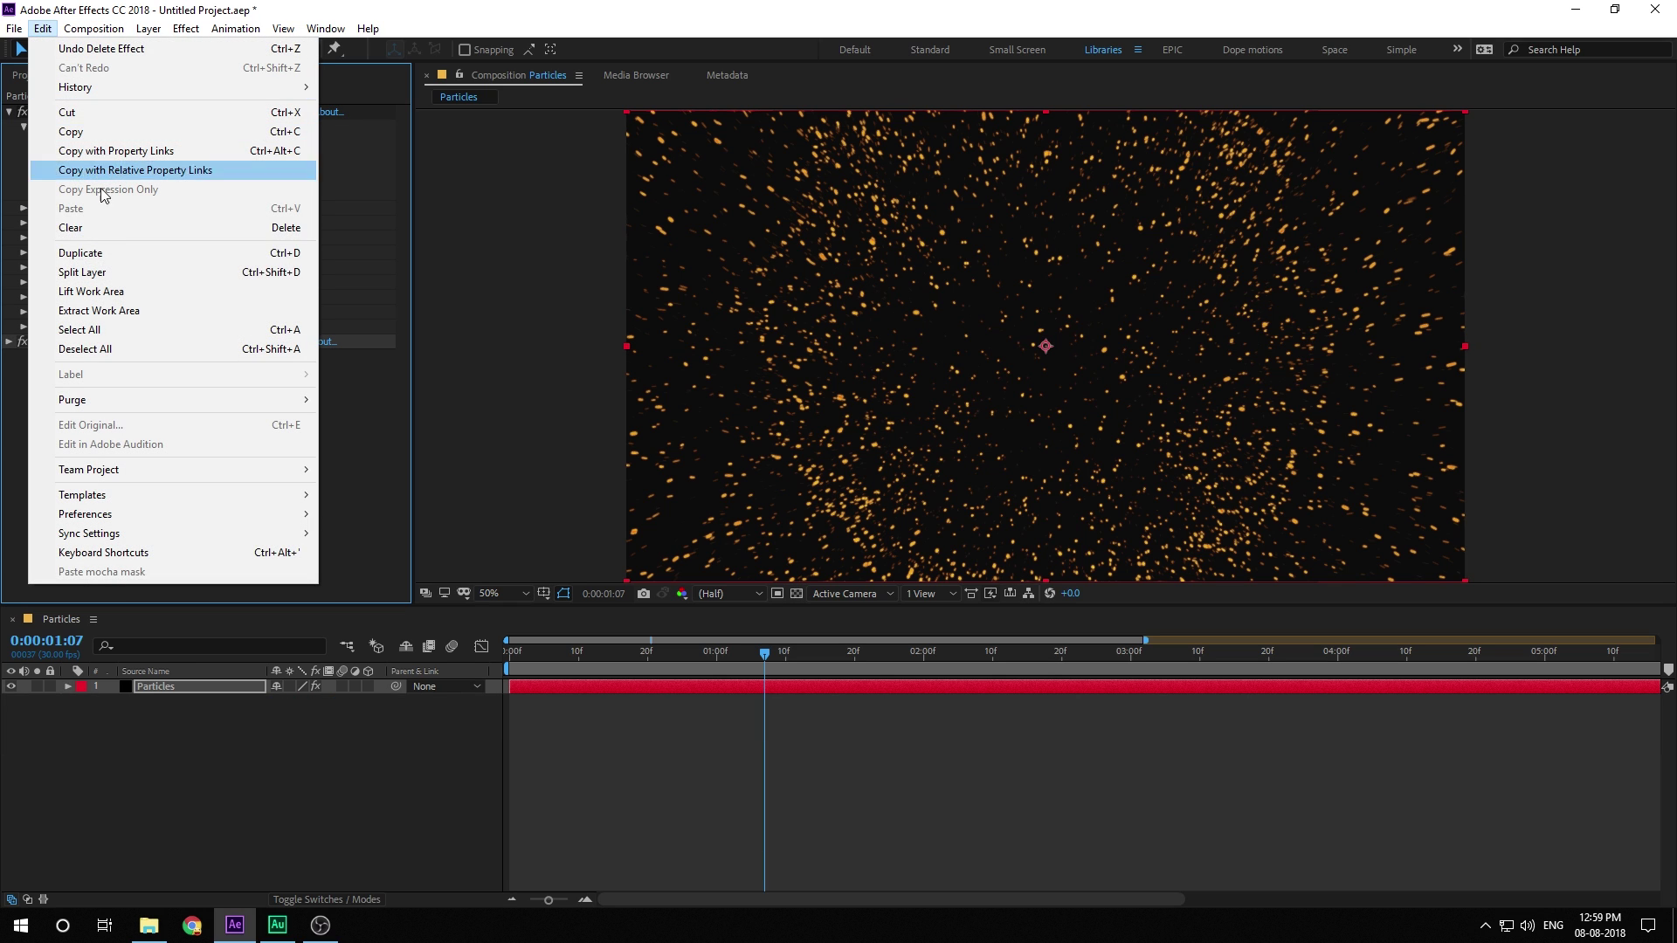
click(101, 255)
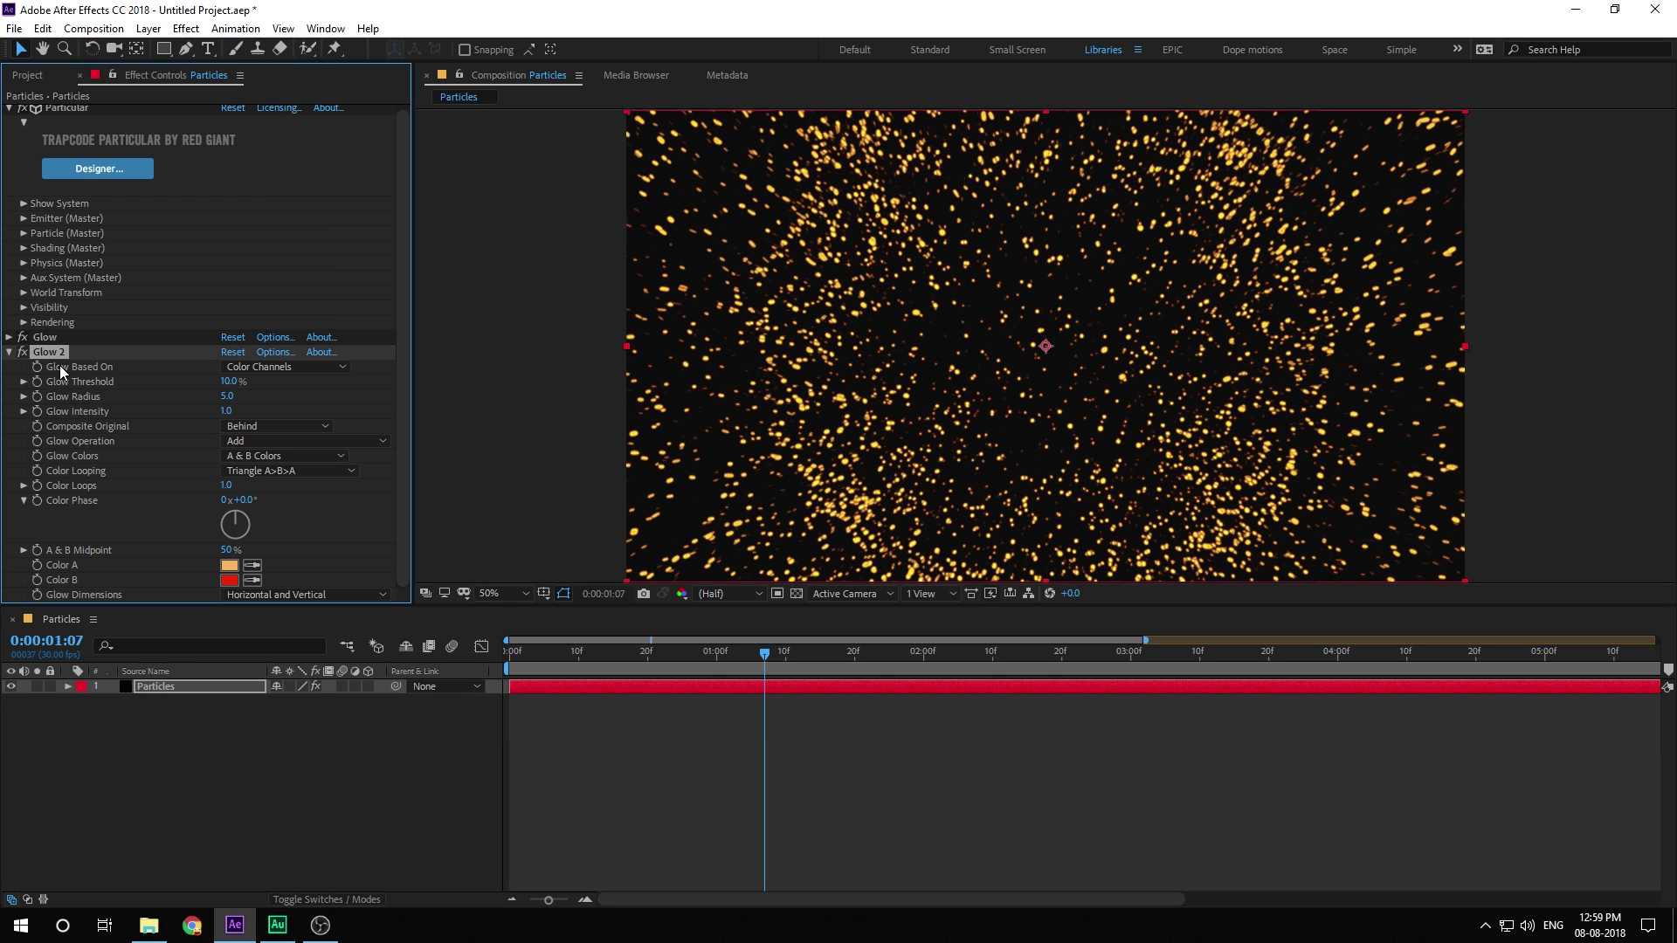
- Set Glow 2's Threshold to 12.4% and Radius to 113, and check the burst up to 0:00:01:05
drag(229, 382, 274, 396)
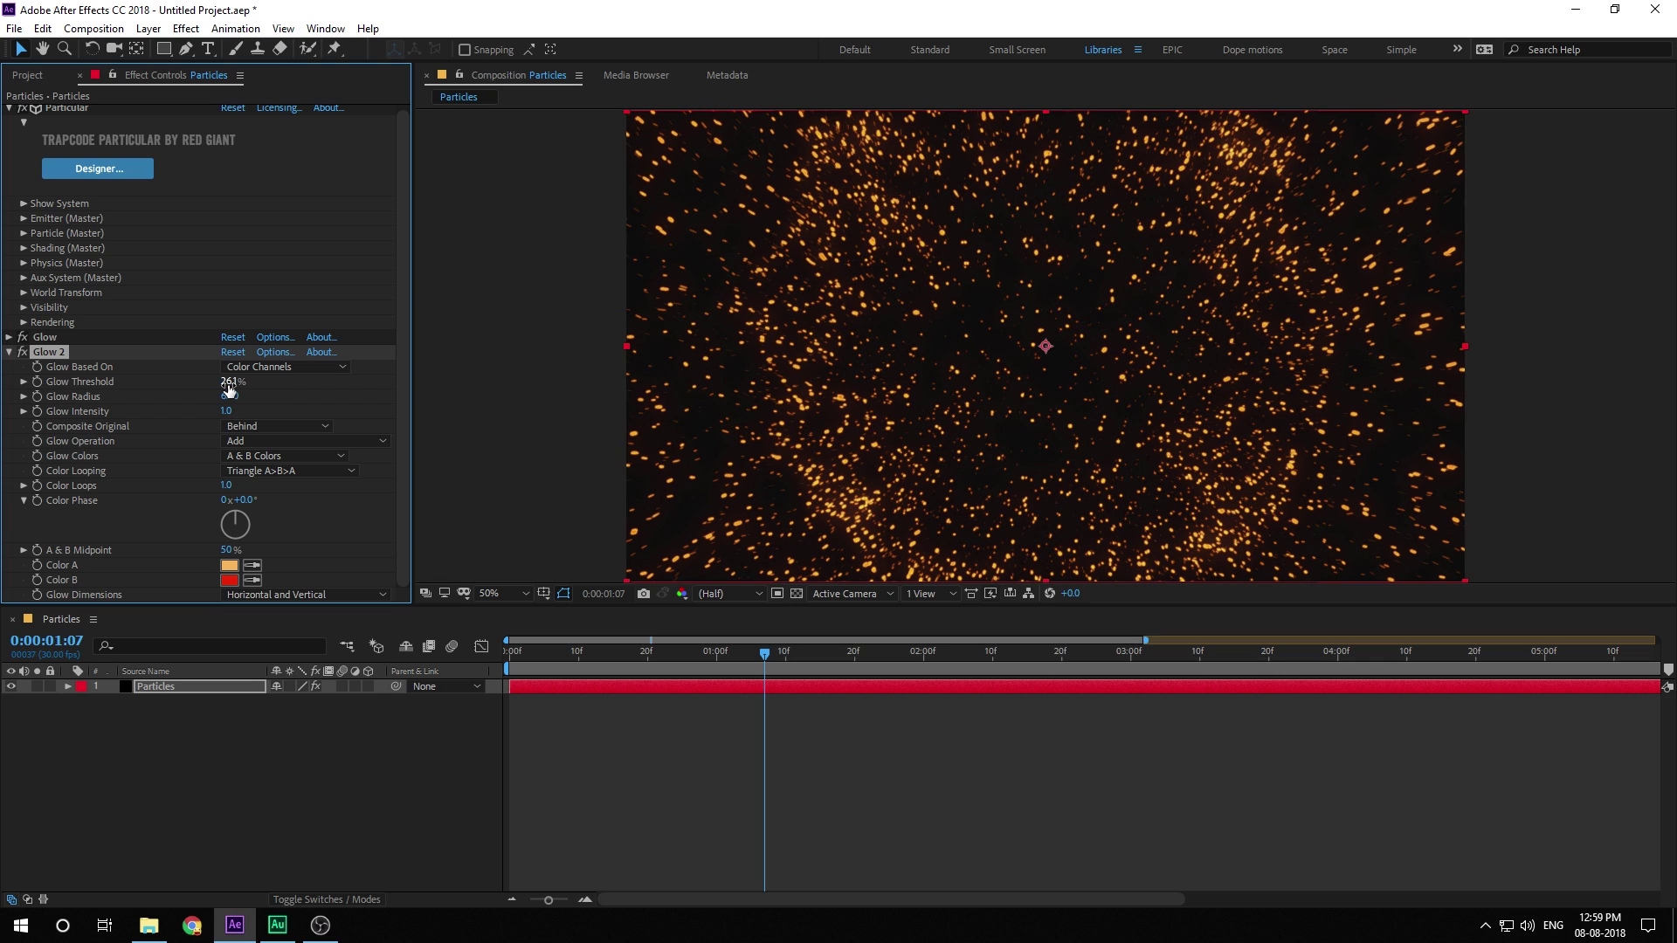
mouse_move(232, 401)
mouse_down()
mouse_move(273, 397)
mouse_move(207, 385)
mouse_up()
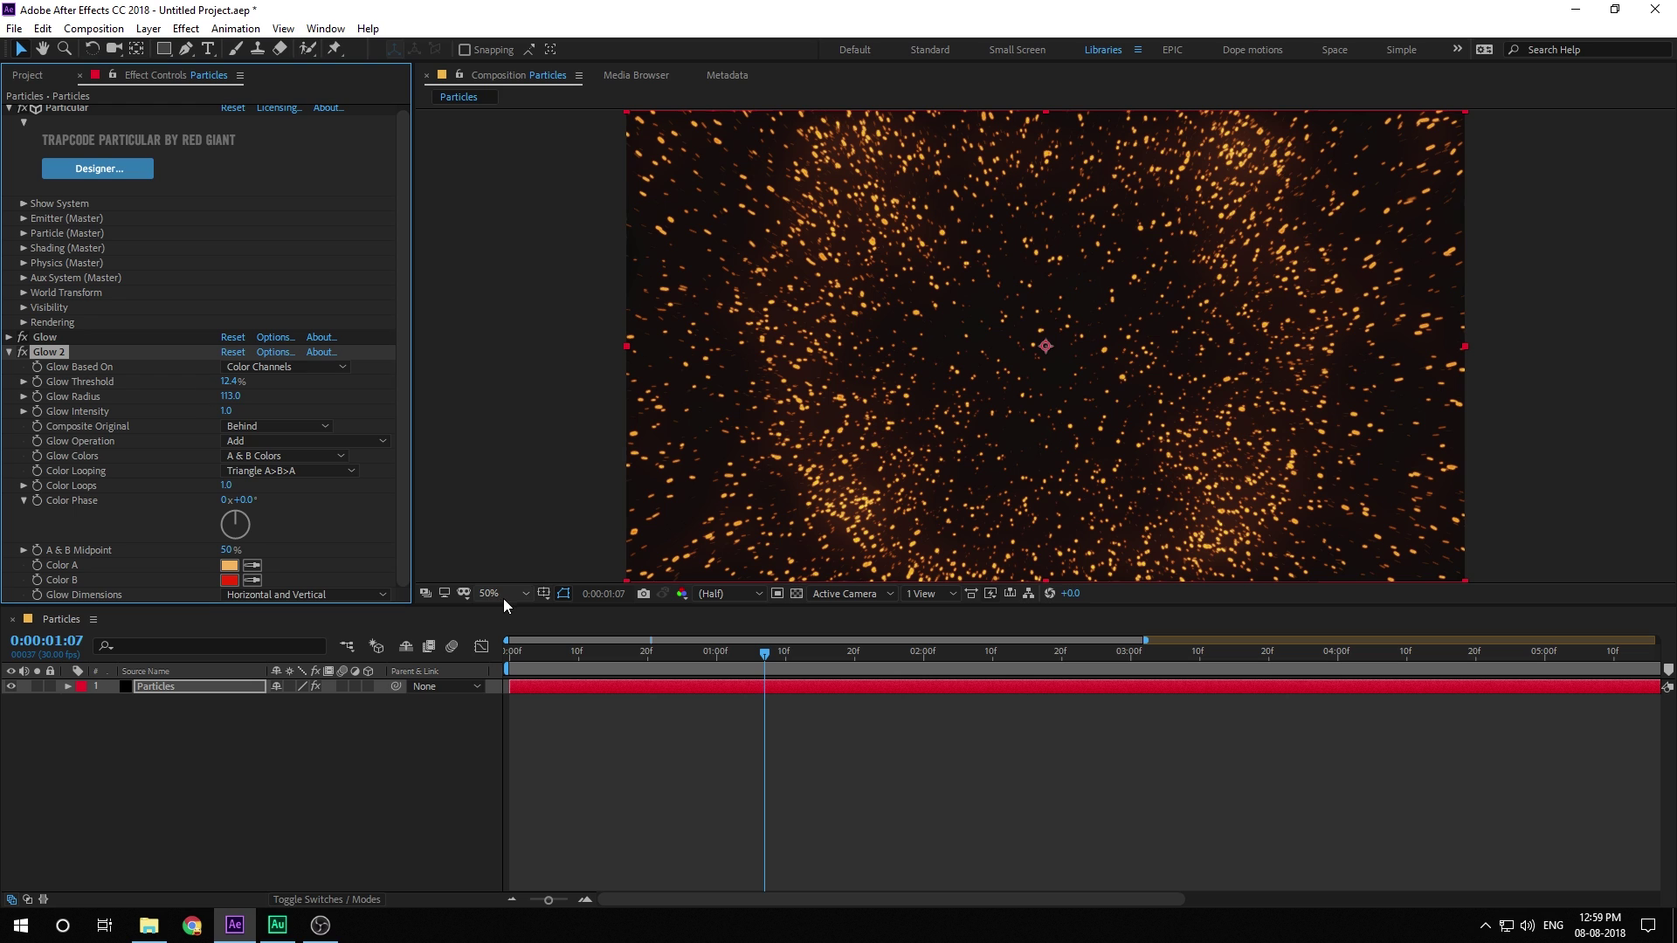
drag(559, 662, 750, 674)
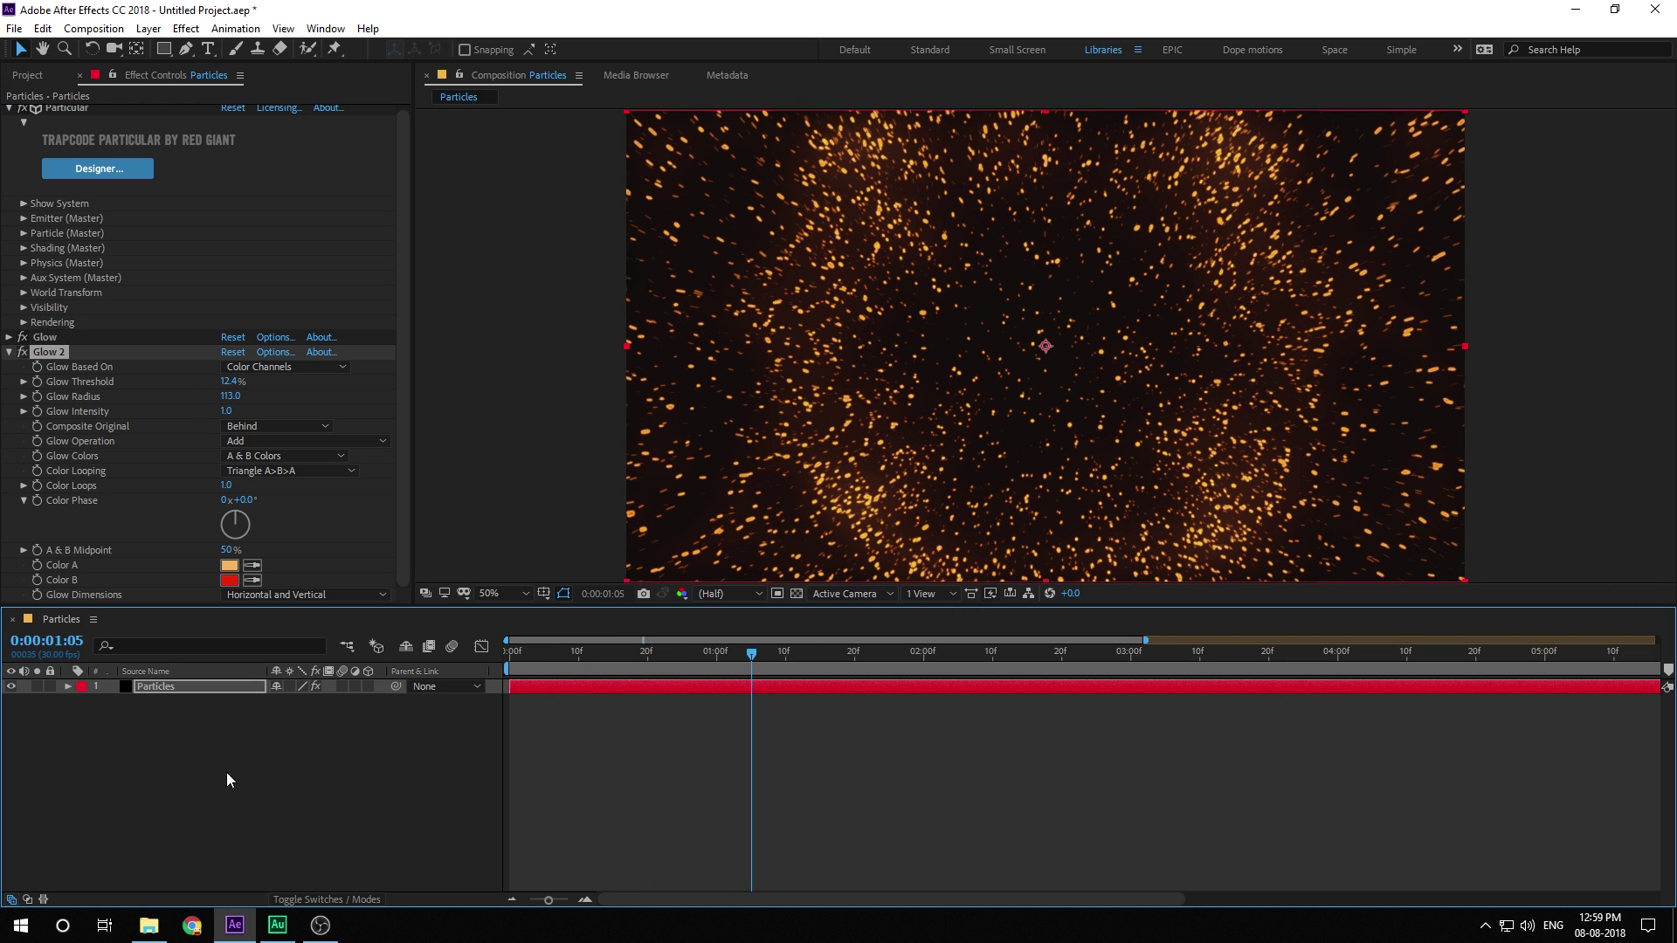
- Add a two-node camera to the composition with the 35mm preset
right_click(180, 768)
mouse_move(289, 576)
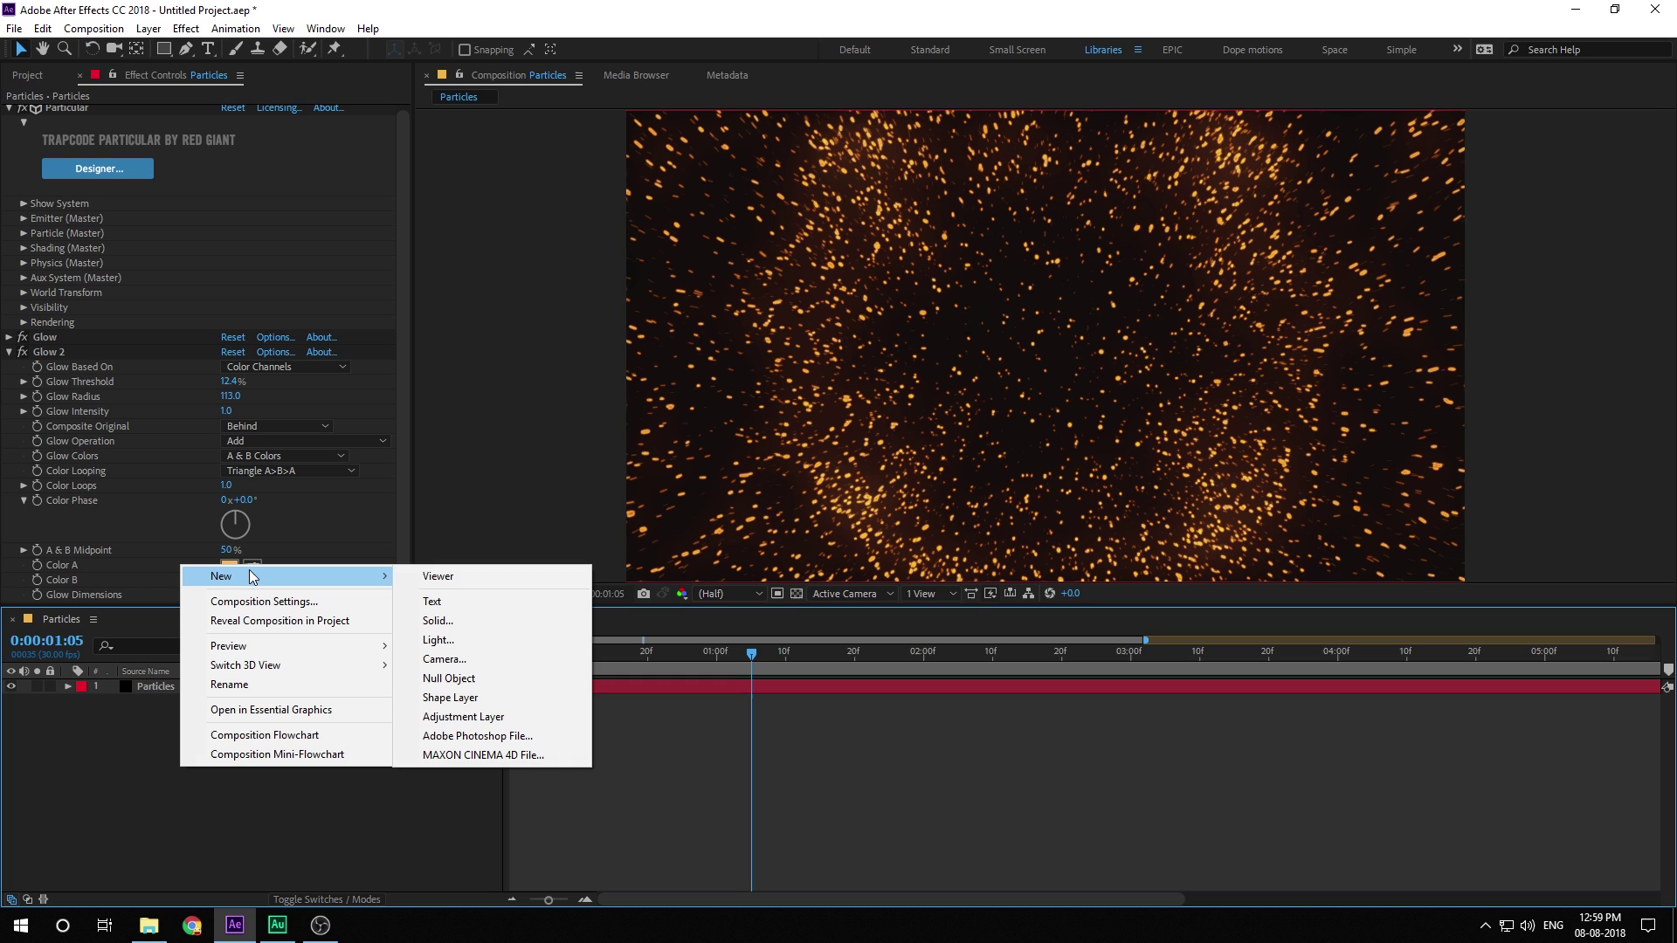
click(444, 660)
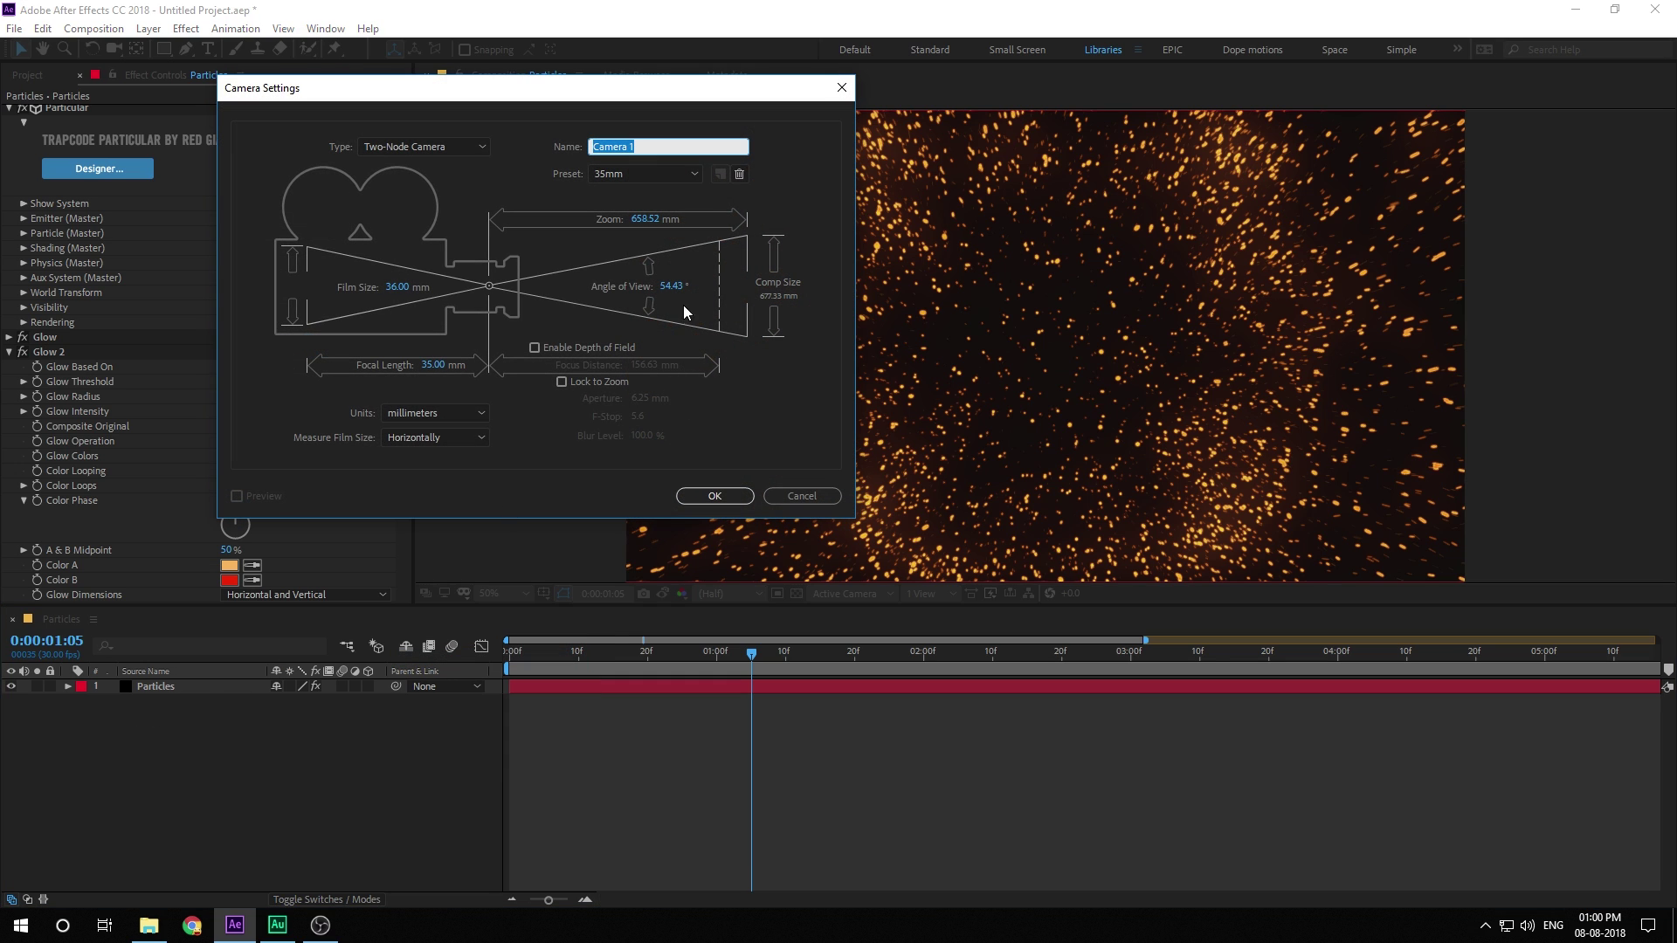
click(662, 173)
key(Escape)
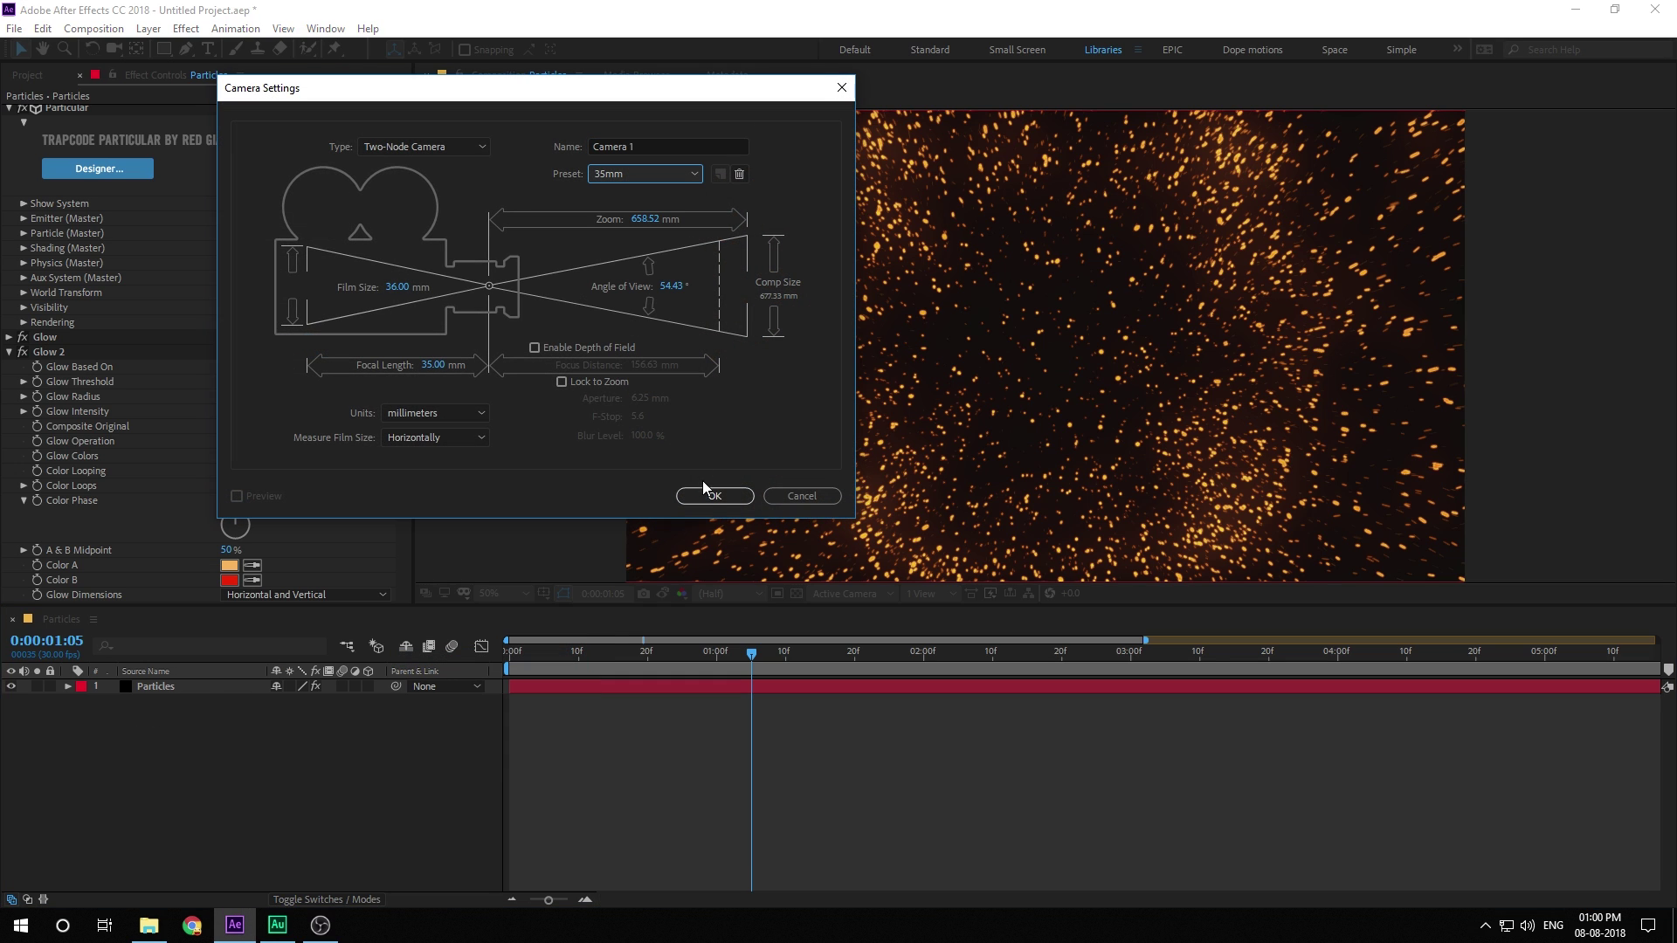
click(709, 494)
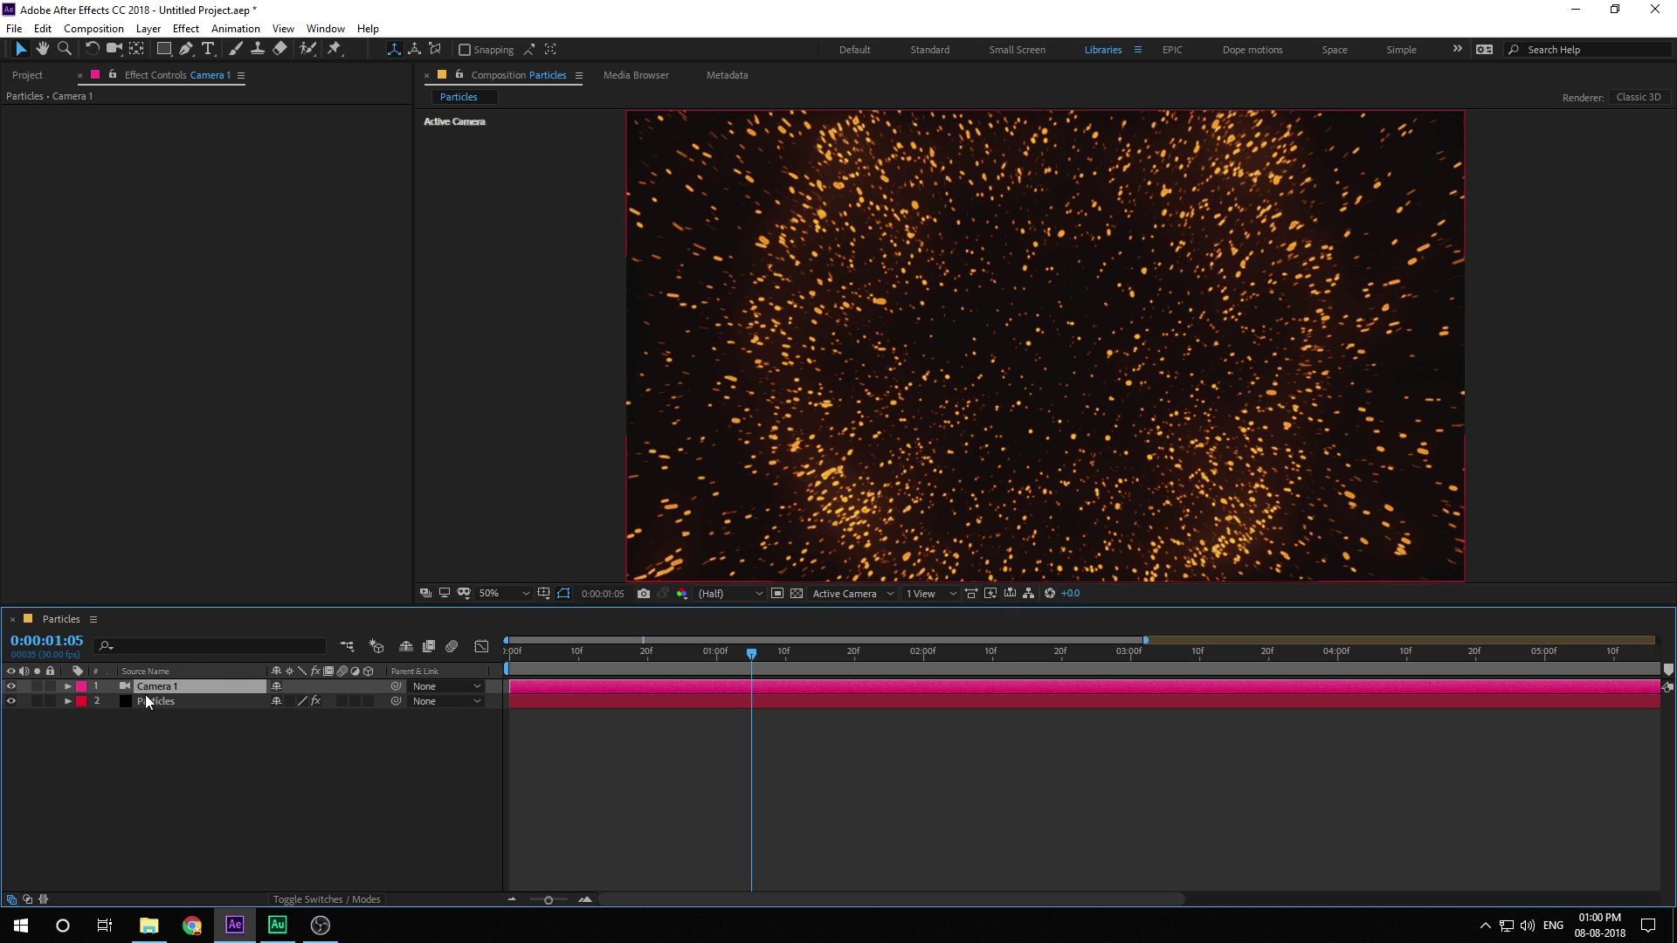
- Enable the camera's Depth of Field with a Focus Distance of 1400 pixels and an Aperture of 500 pixels
key(a)
key(a)
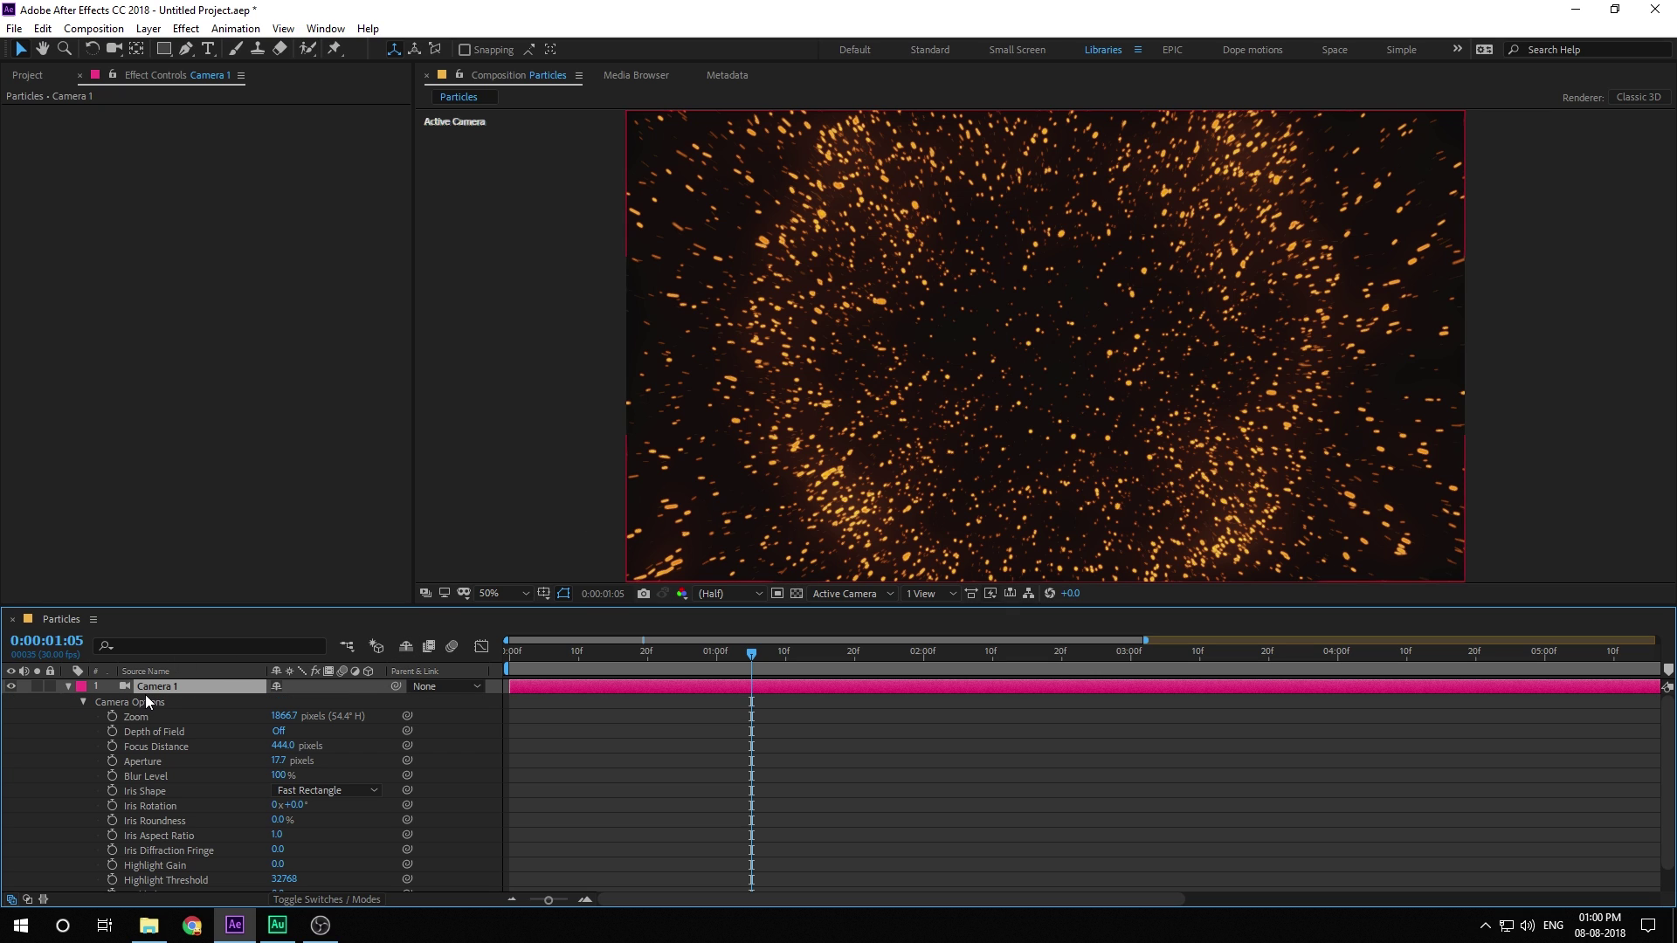
click(278, 731)
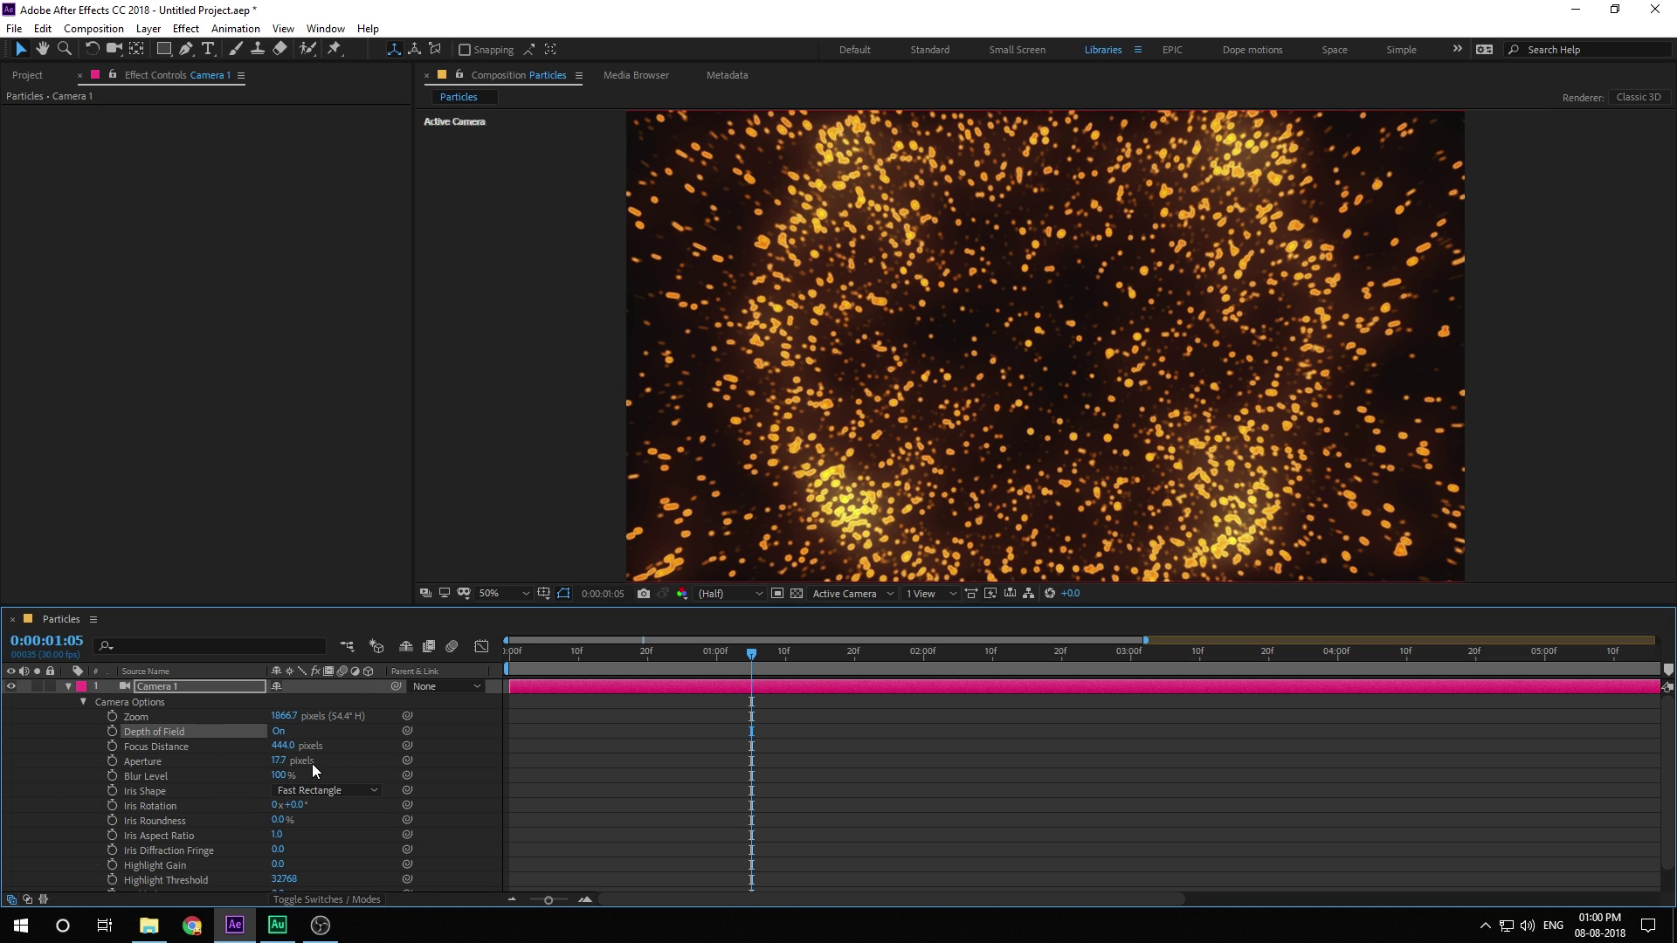
click(281, 746)
key(Return)
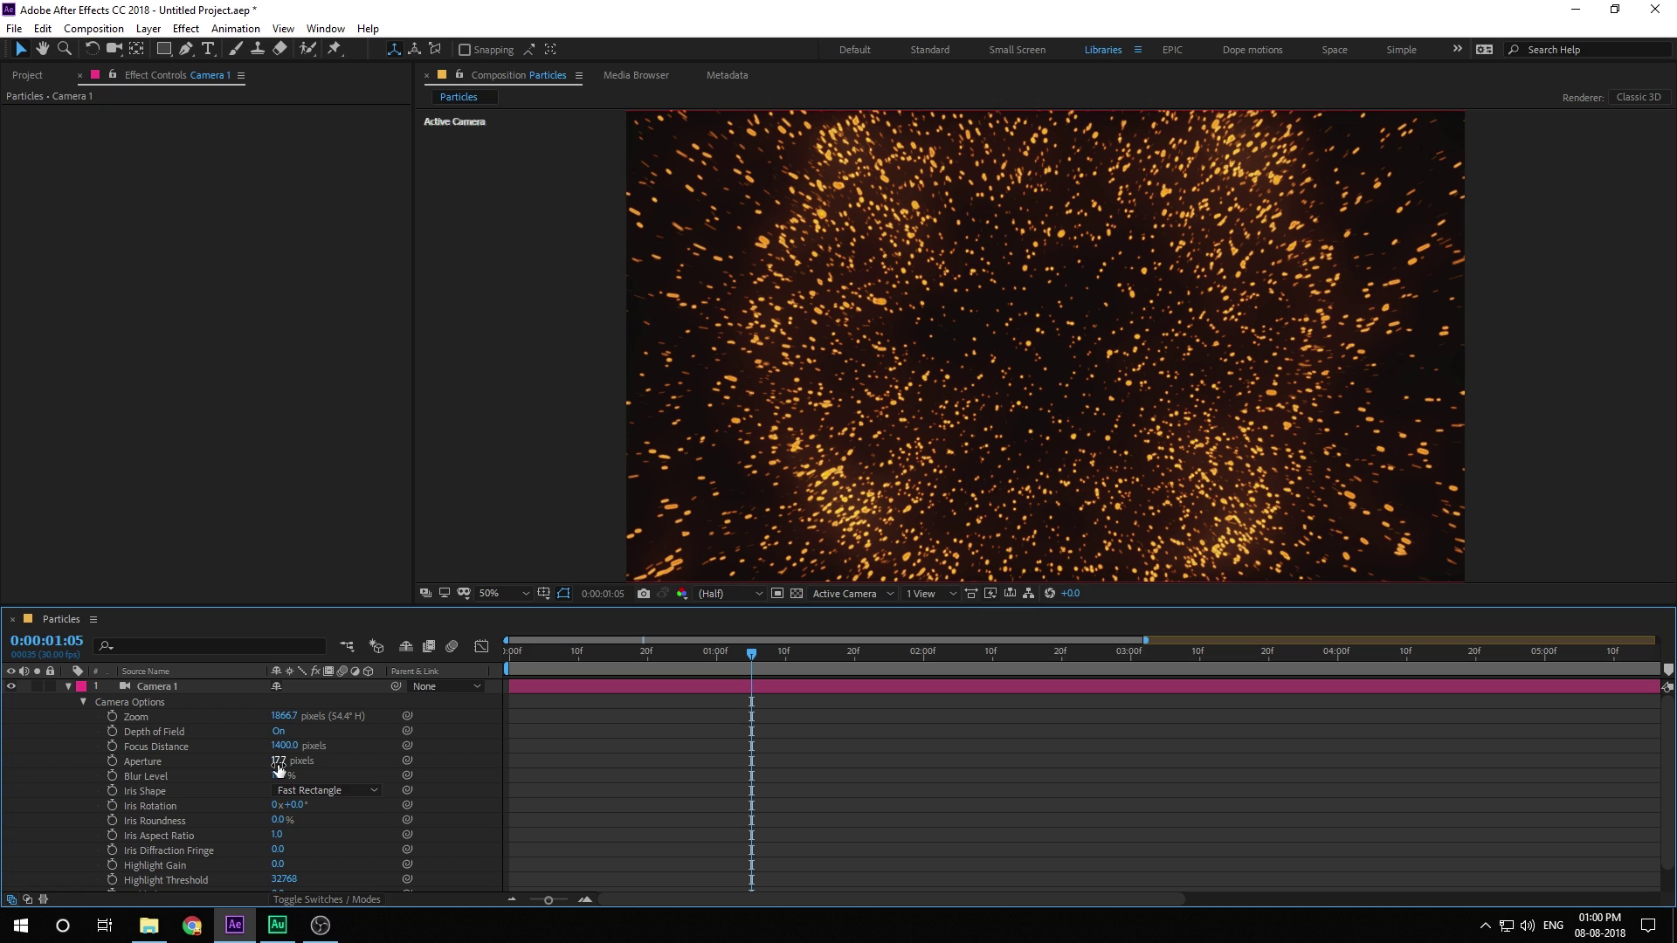
click(277, 761)
text(500)
key(Return)
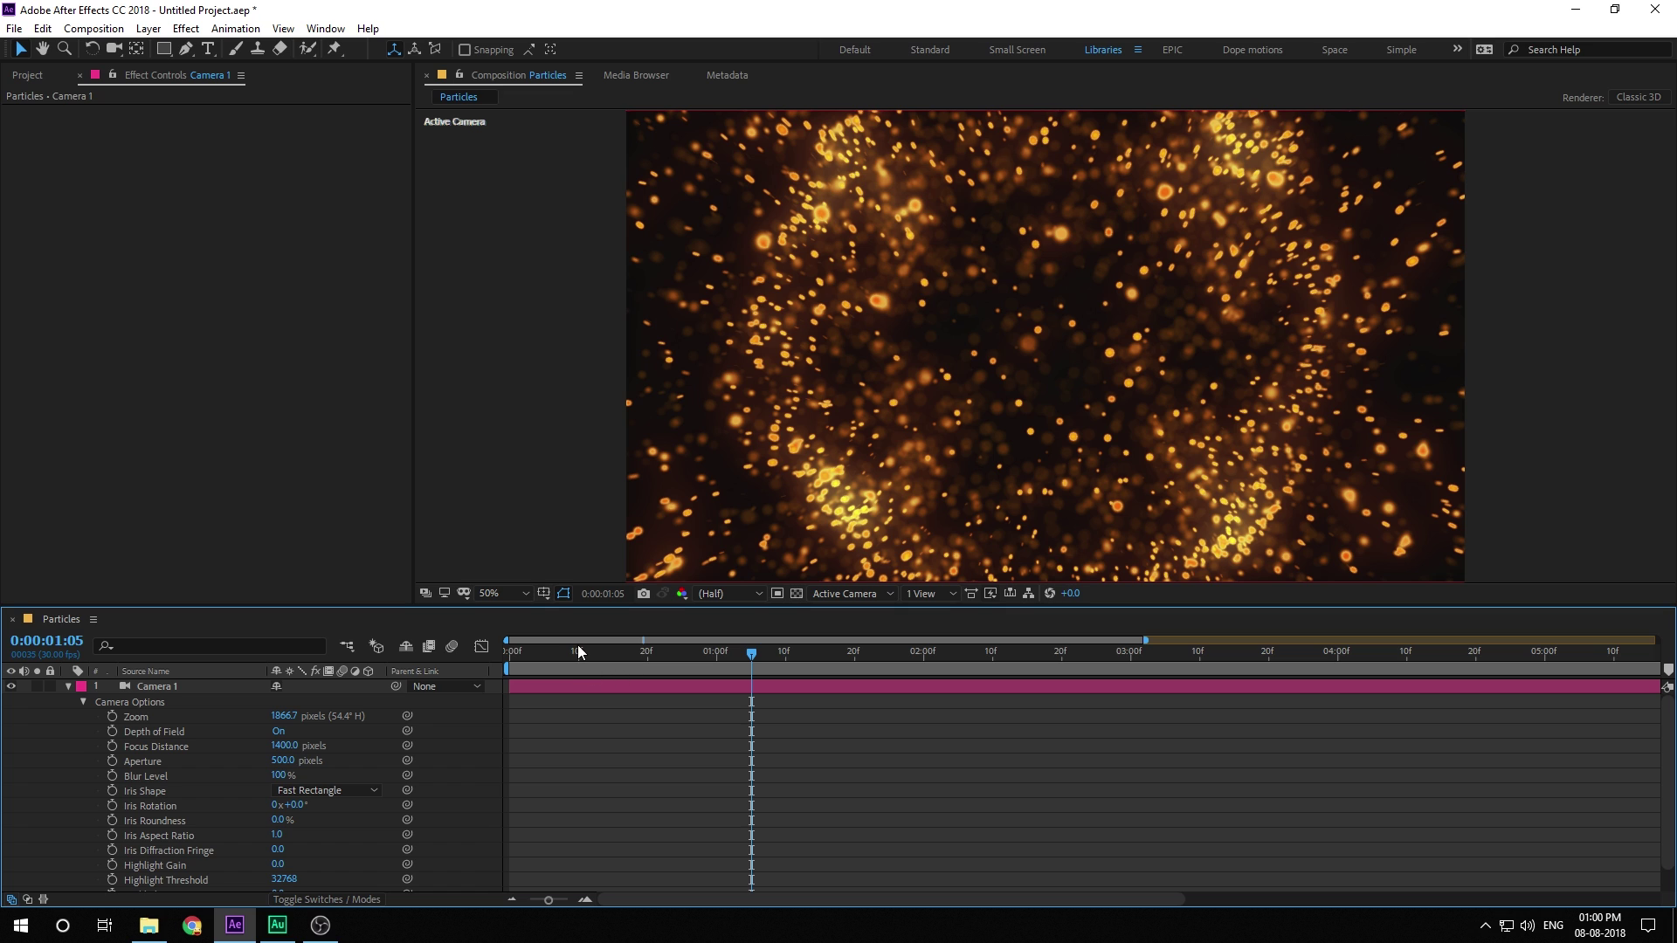
- Check the burst up to frame 29 and raise the camera's Focus Distance to about 1600 pixels
drag(578, 646, 710, 651)
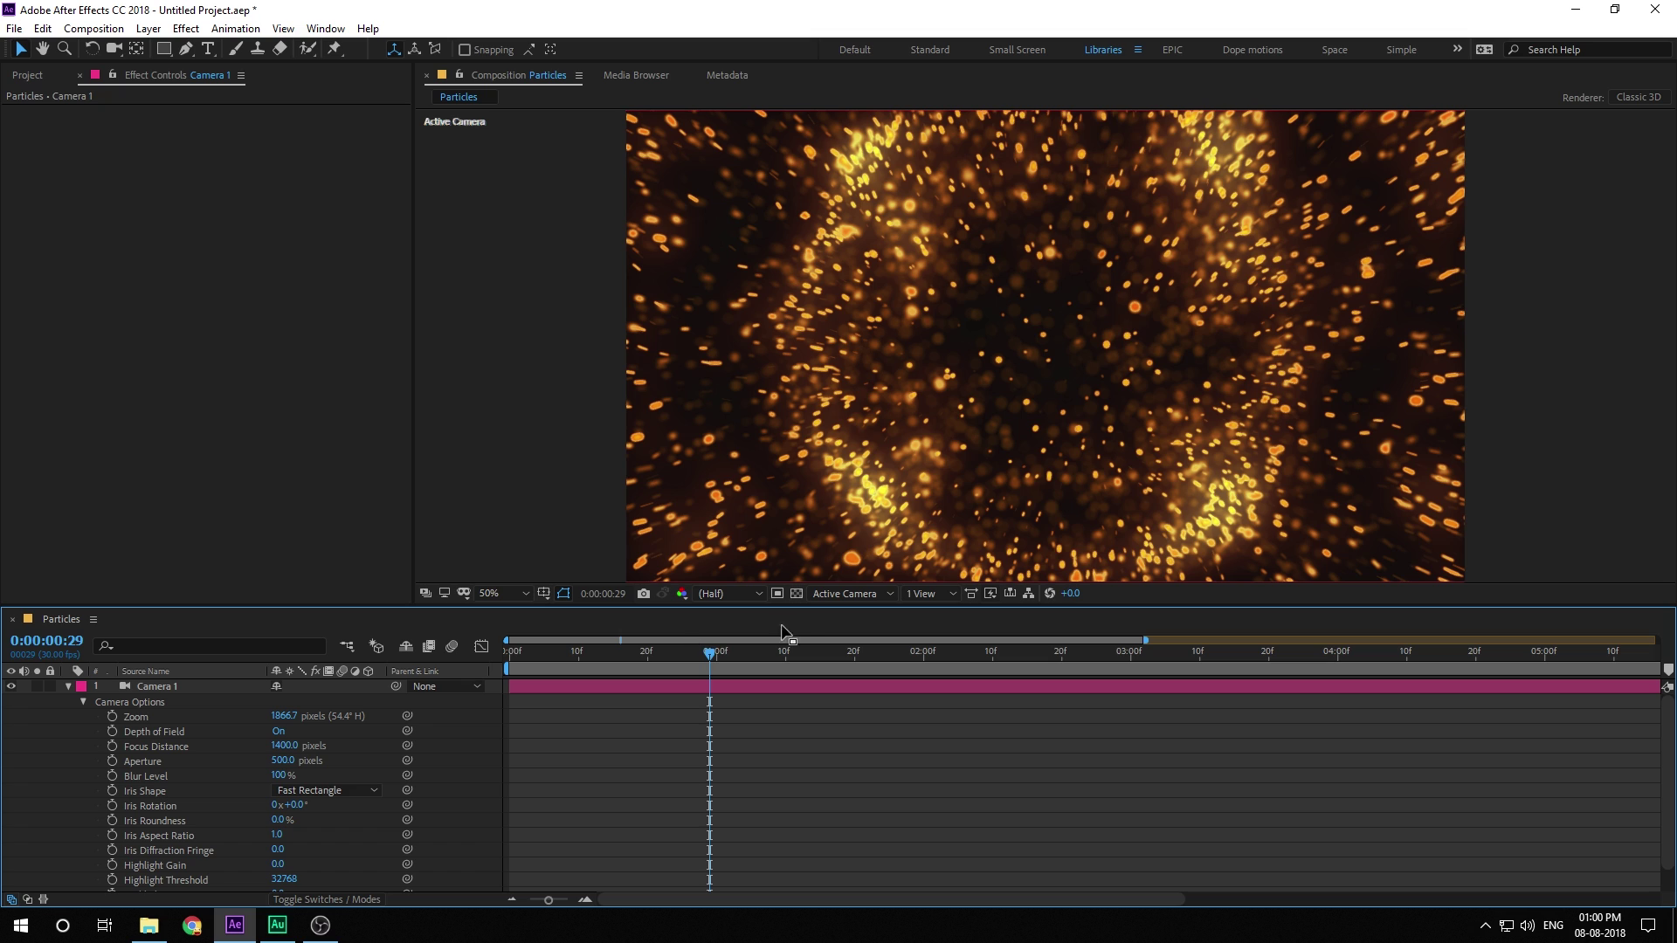
drag(283, 748, 474, 751)
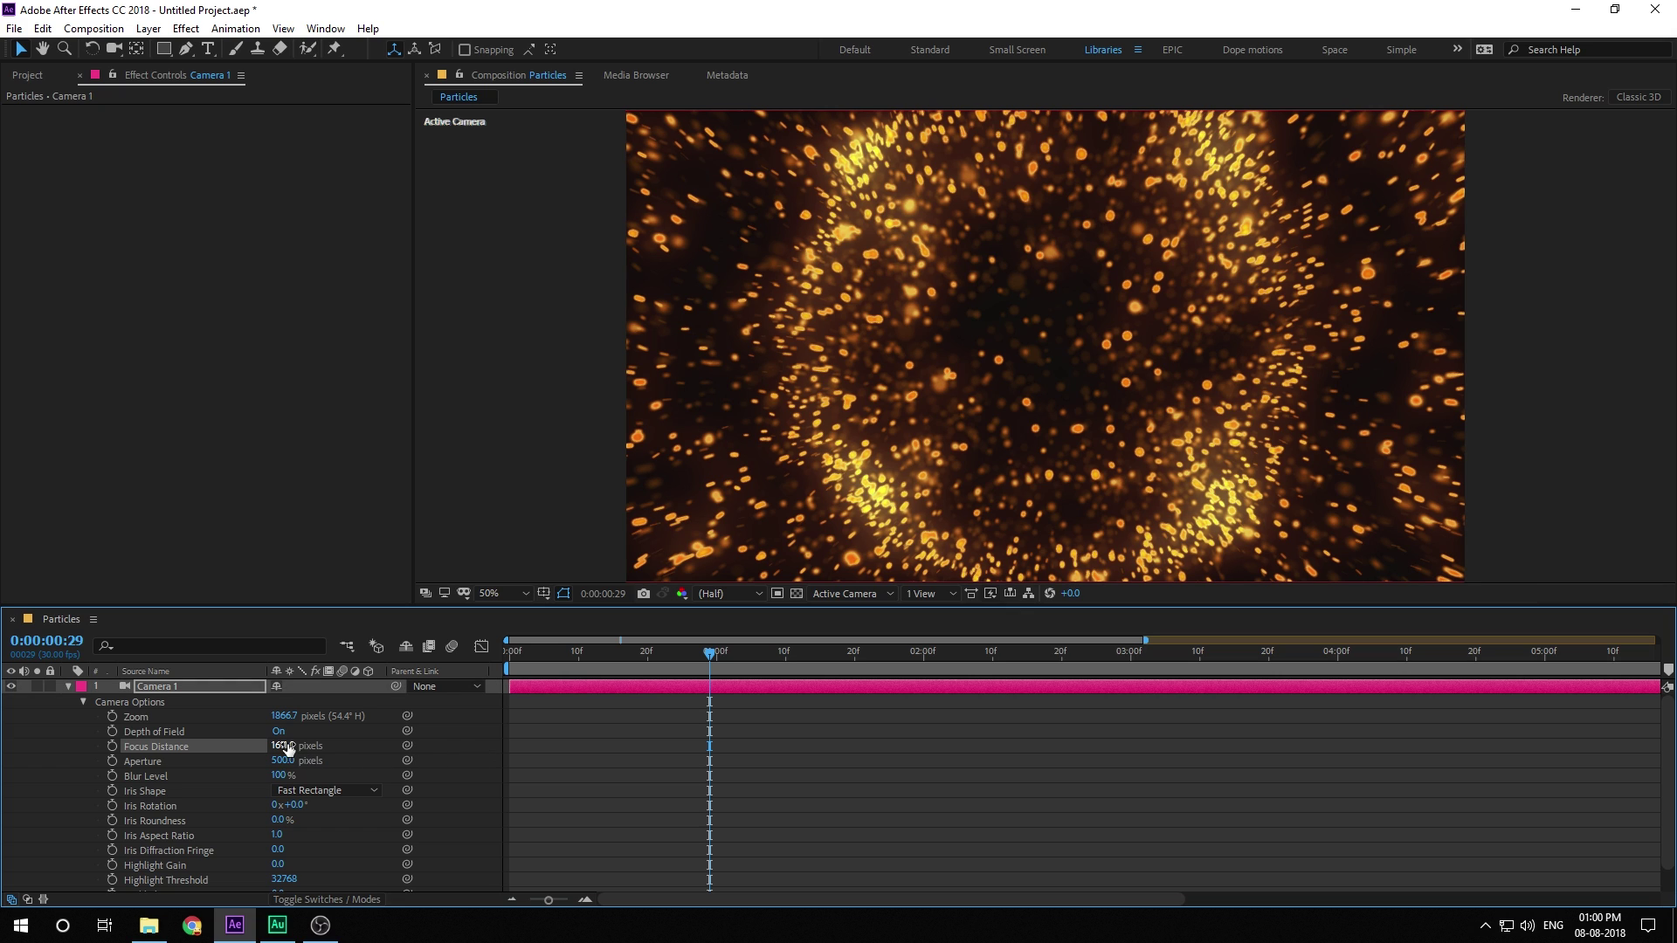
drag(288, 749, 282, 755)
click(68, 686)
- Set the first Glow's Threshold on the Particles layer to 15.9% and preview the burst from the start up to frame 17
click(170, 701)
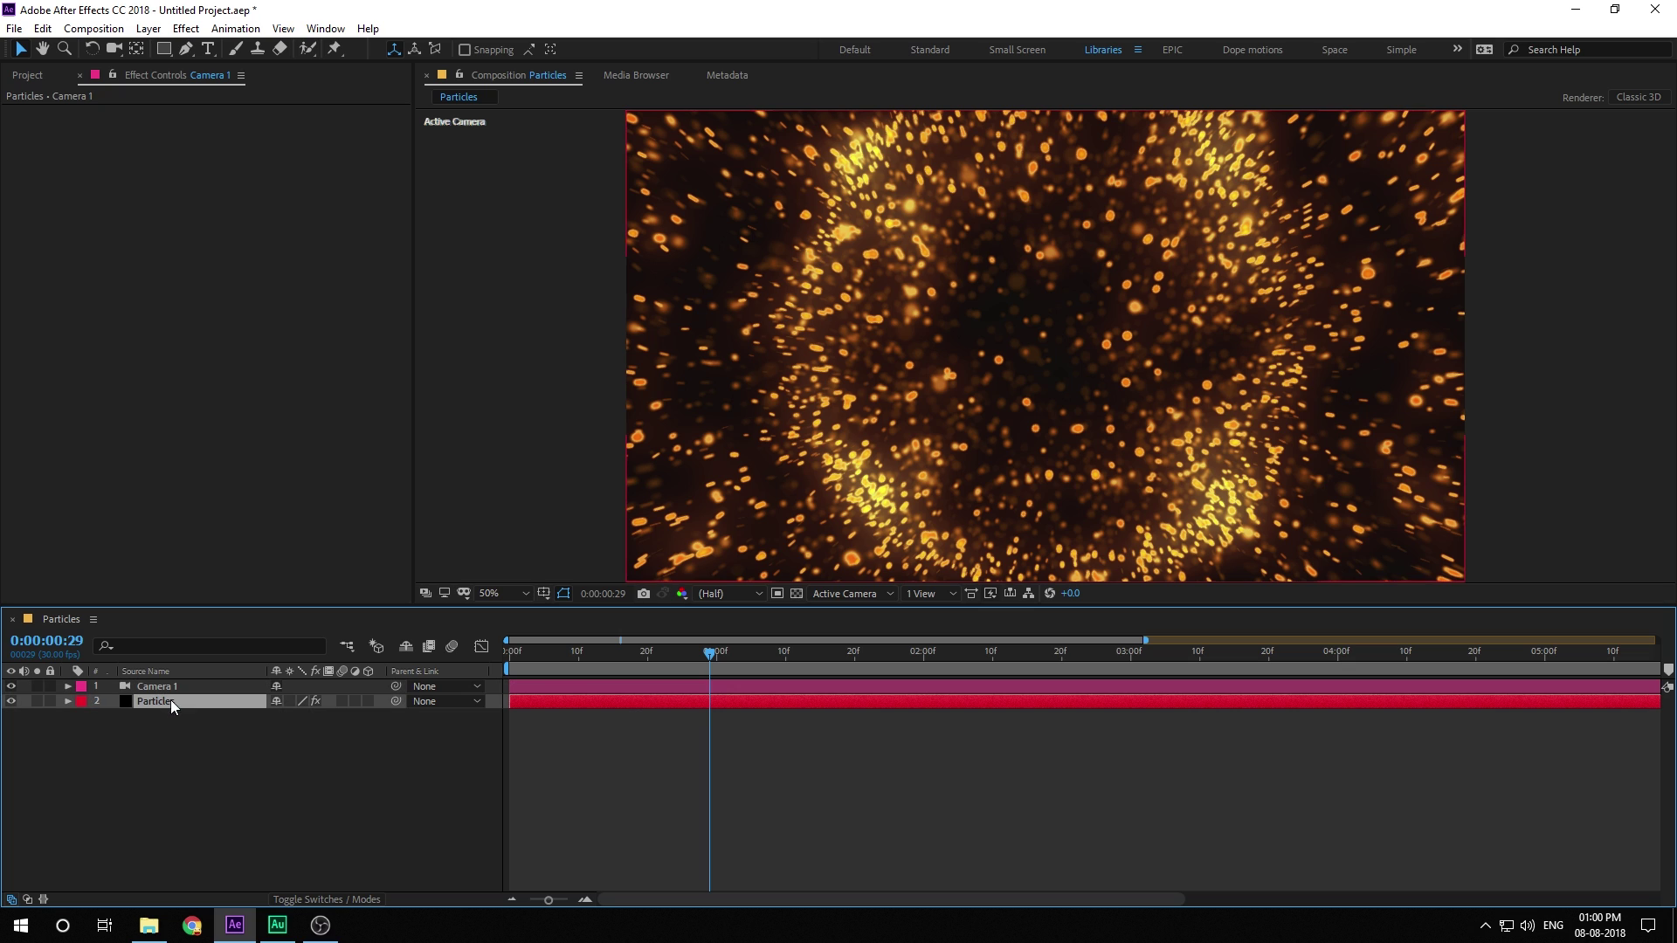
click(9, 341)
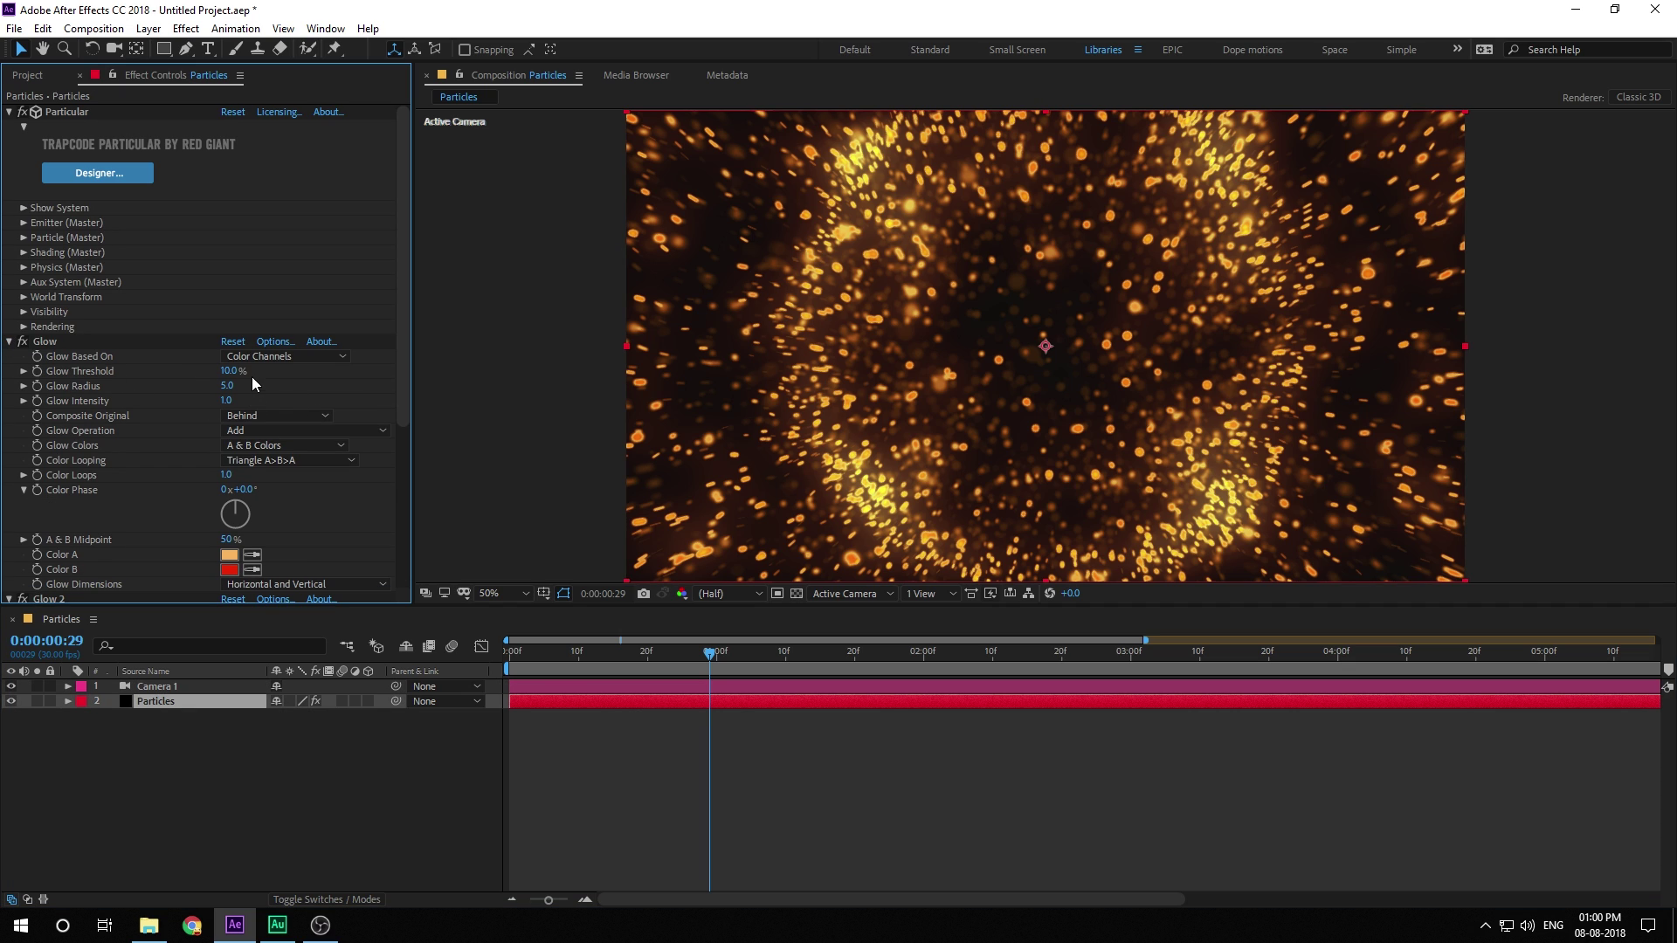
drag(234, 371, 248, 373)
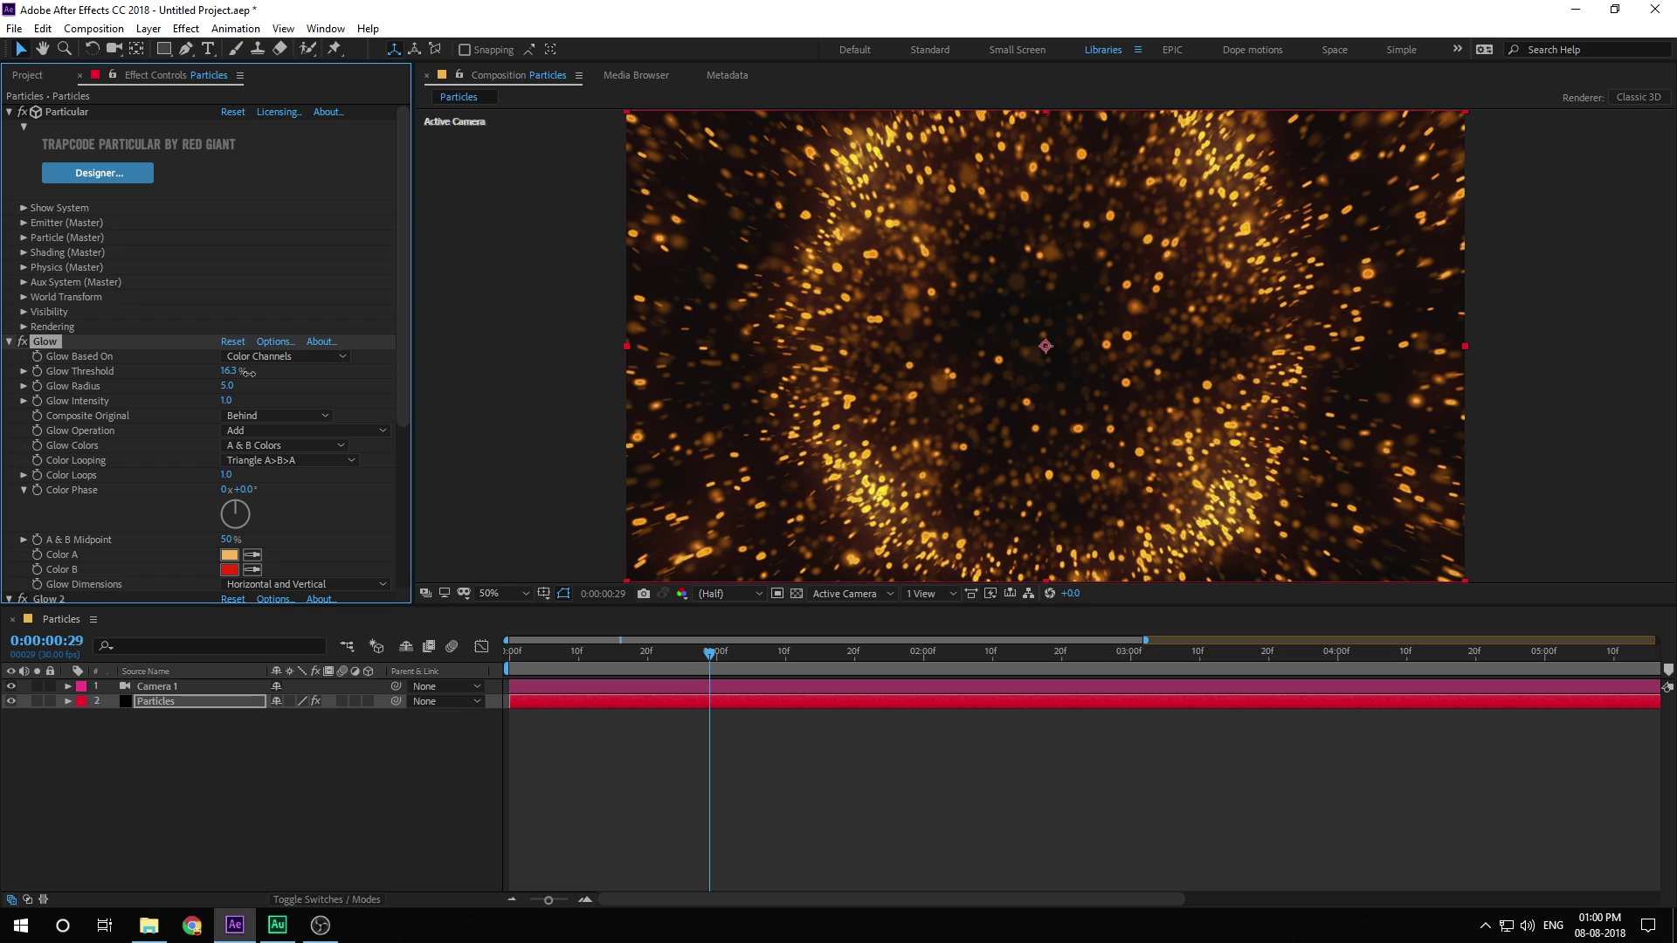
click(395, 784)
drag(541, 652, 509, 653)
key(space)
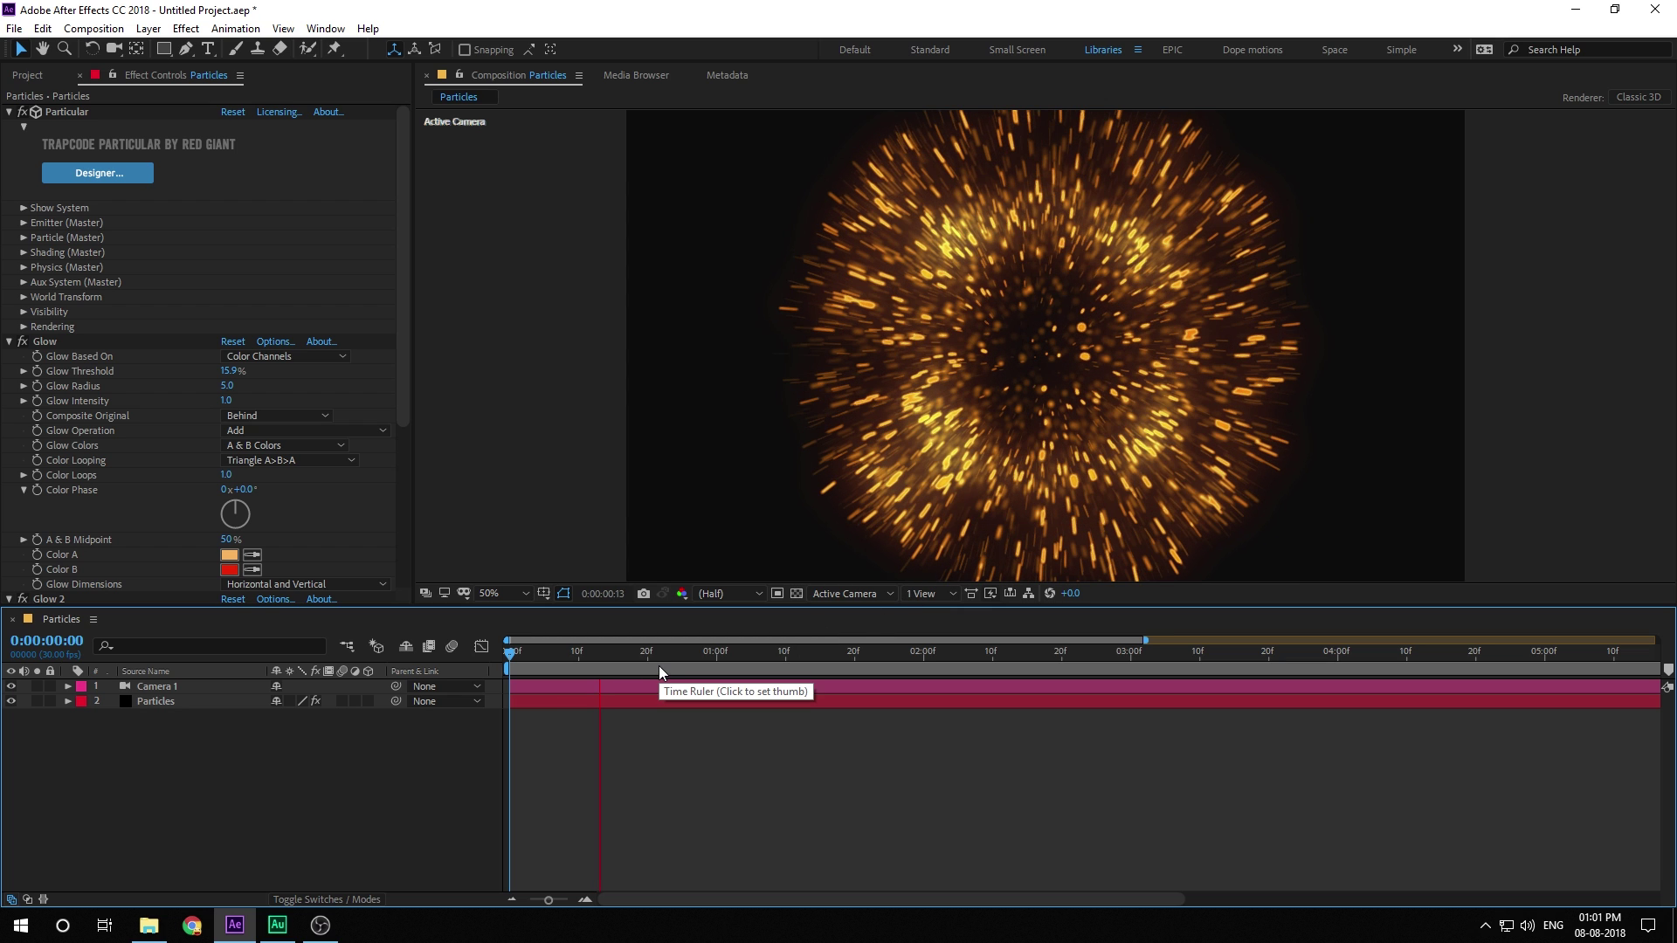
drag(659, 666, 629, 701)
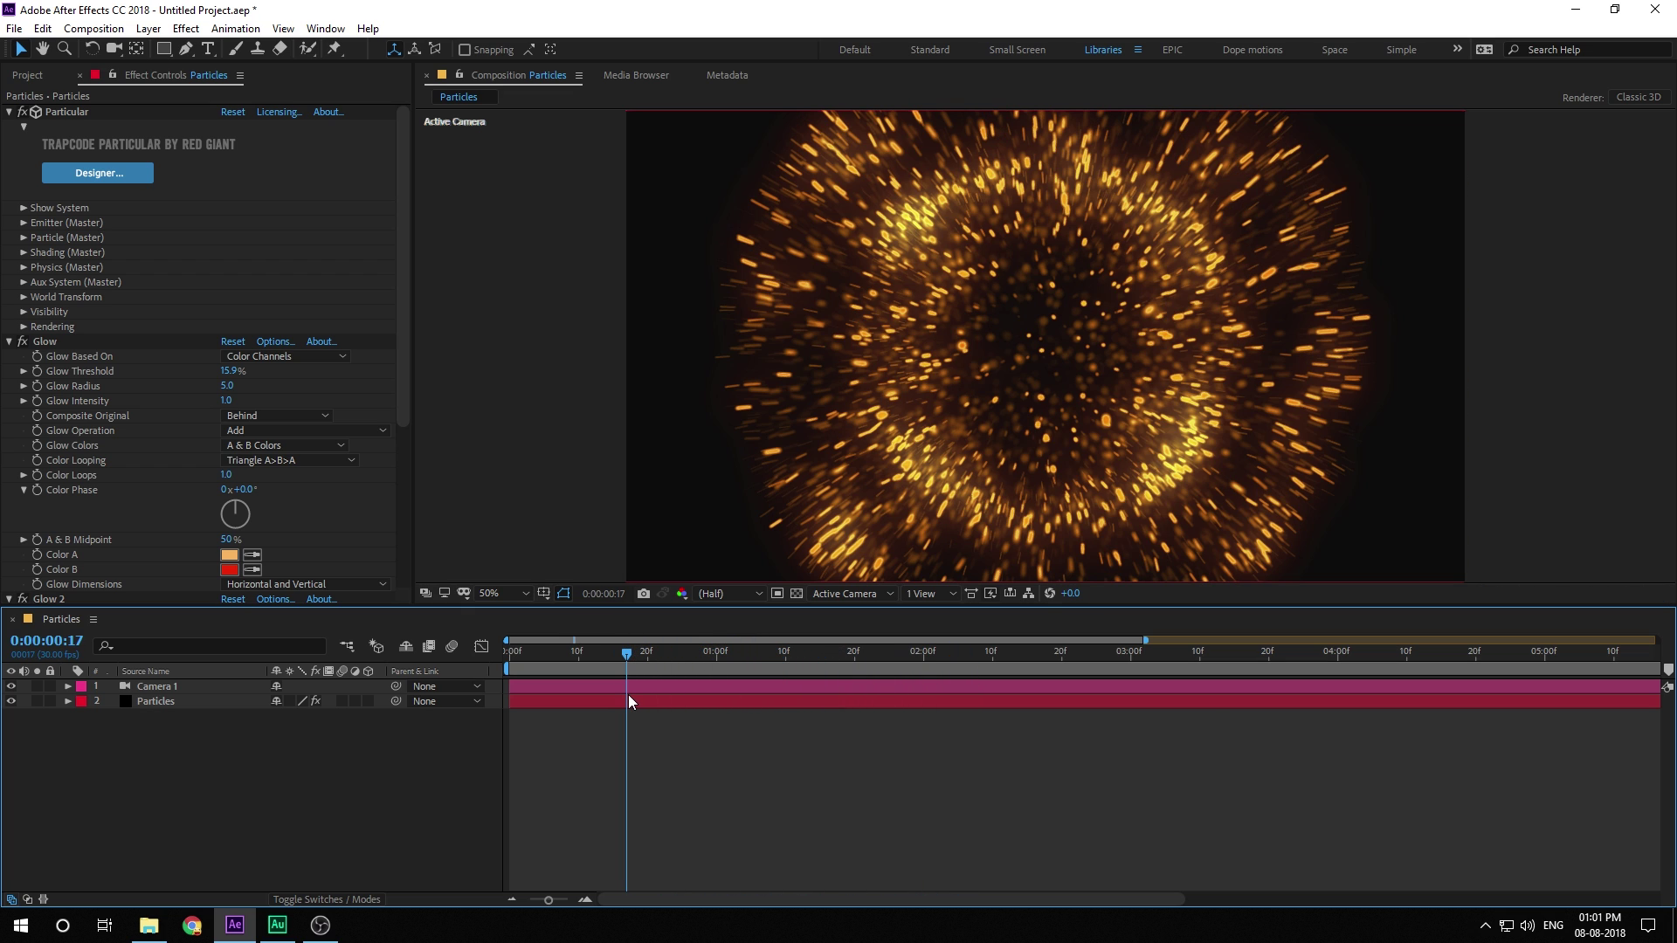
- Duplicate the Particles layer and hide the upper copy
click(159, 704)
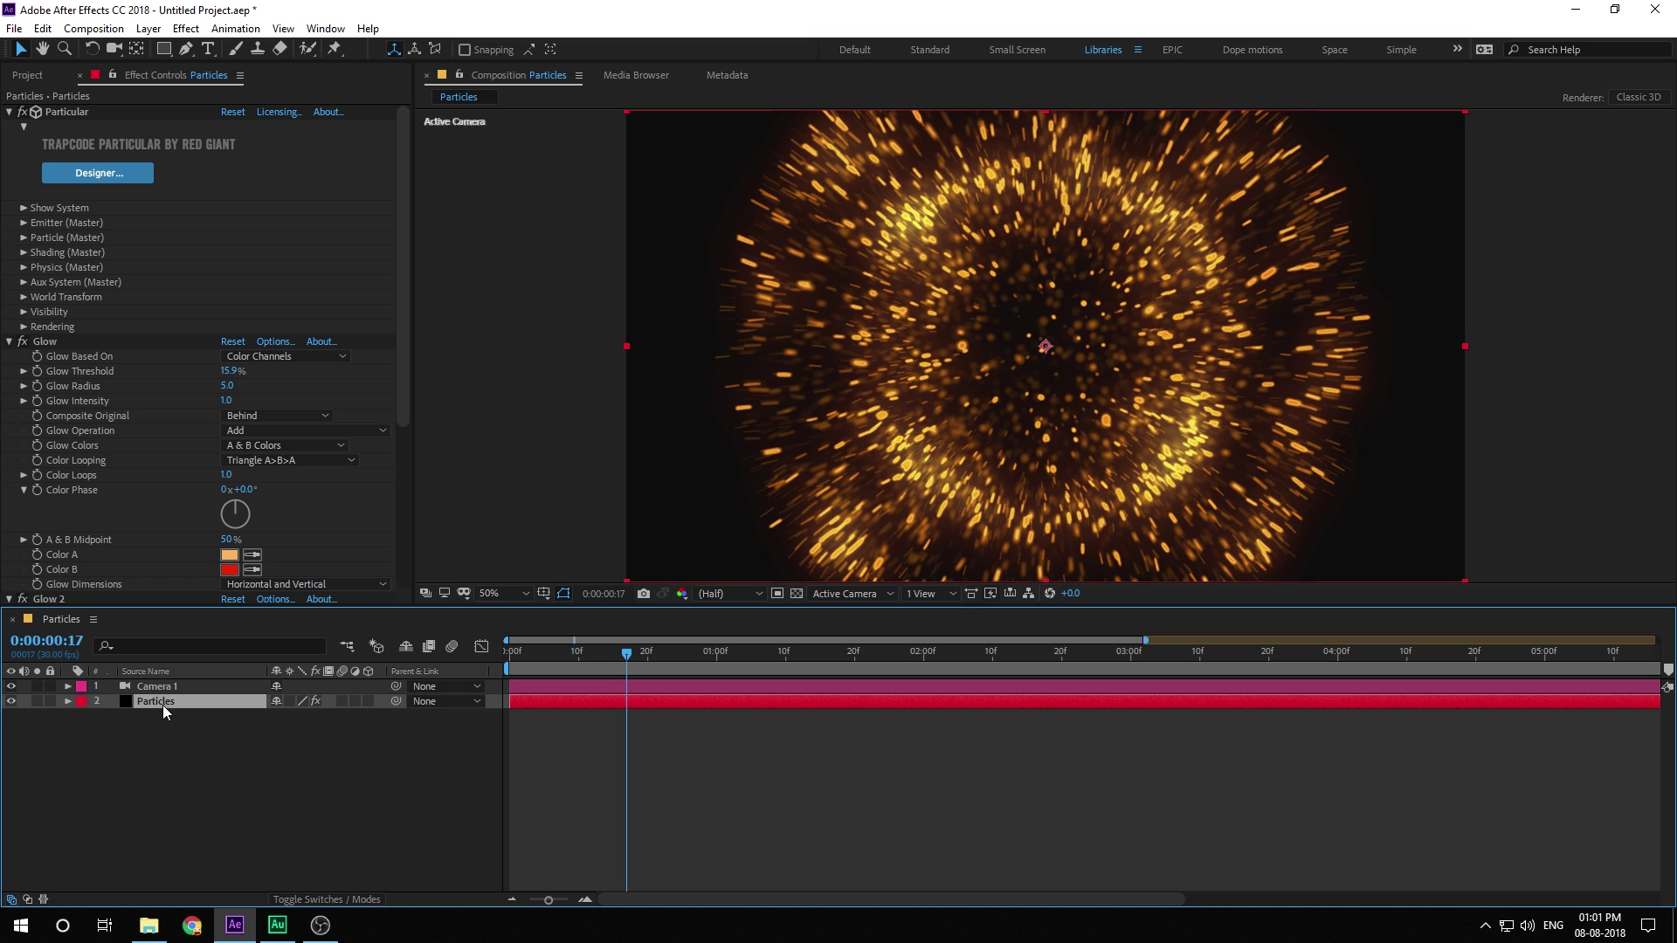
key(ctrl+d)
click(12, 701)
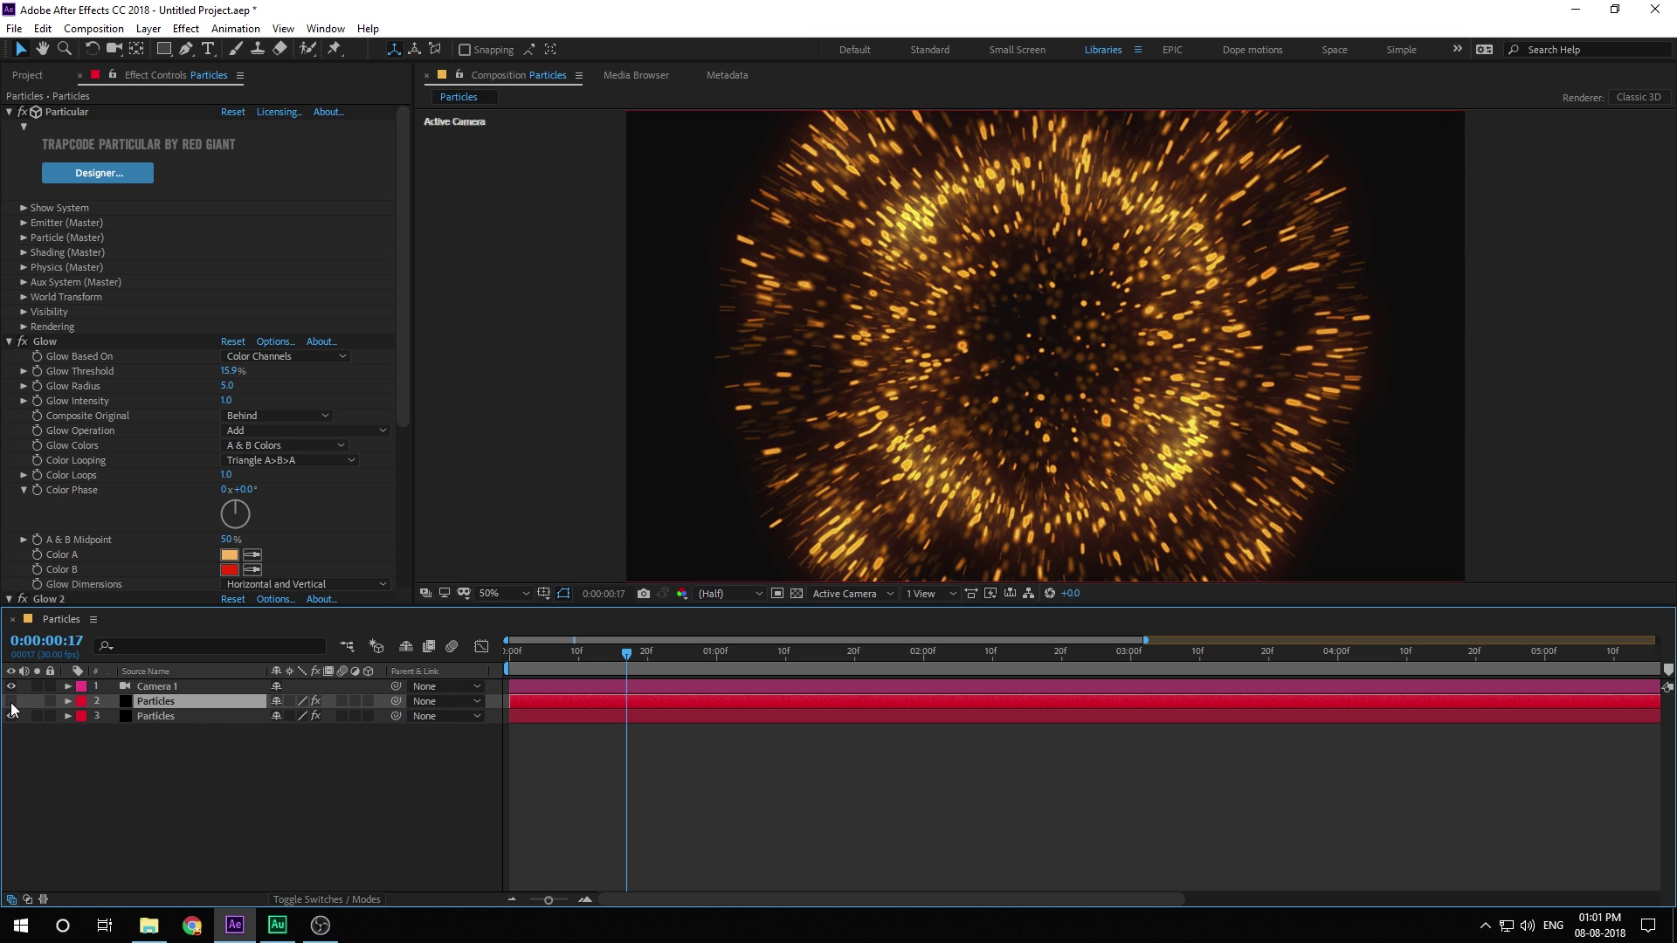
- Set the lower Particles layer's Turbulence Field Affect Size to 37 and Affect Position to 299
click(151, 717)
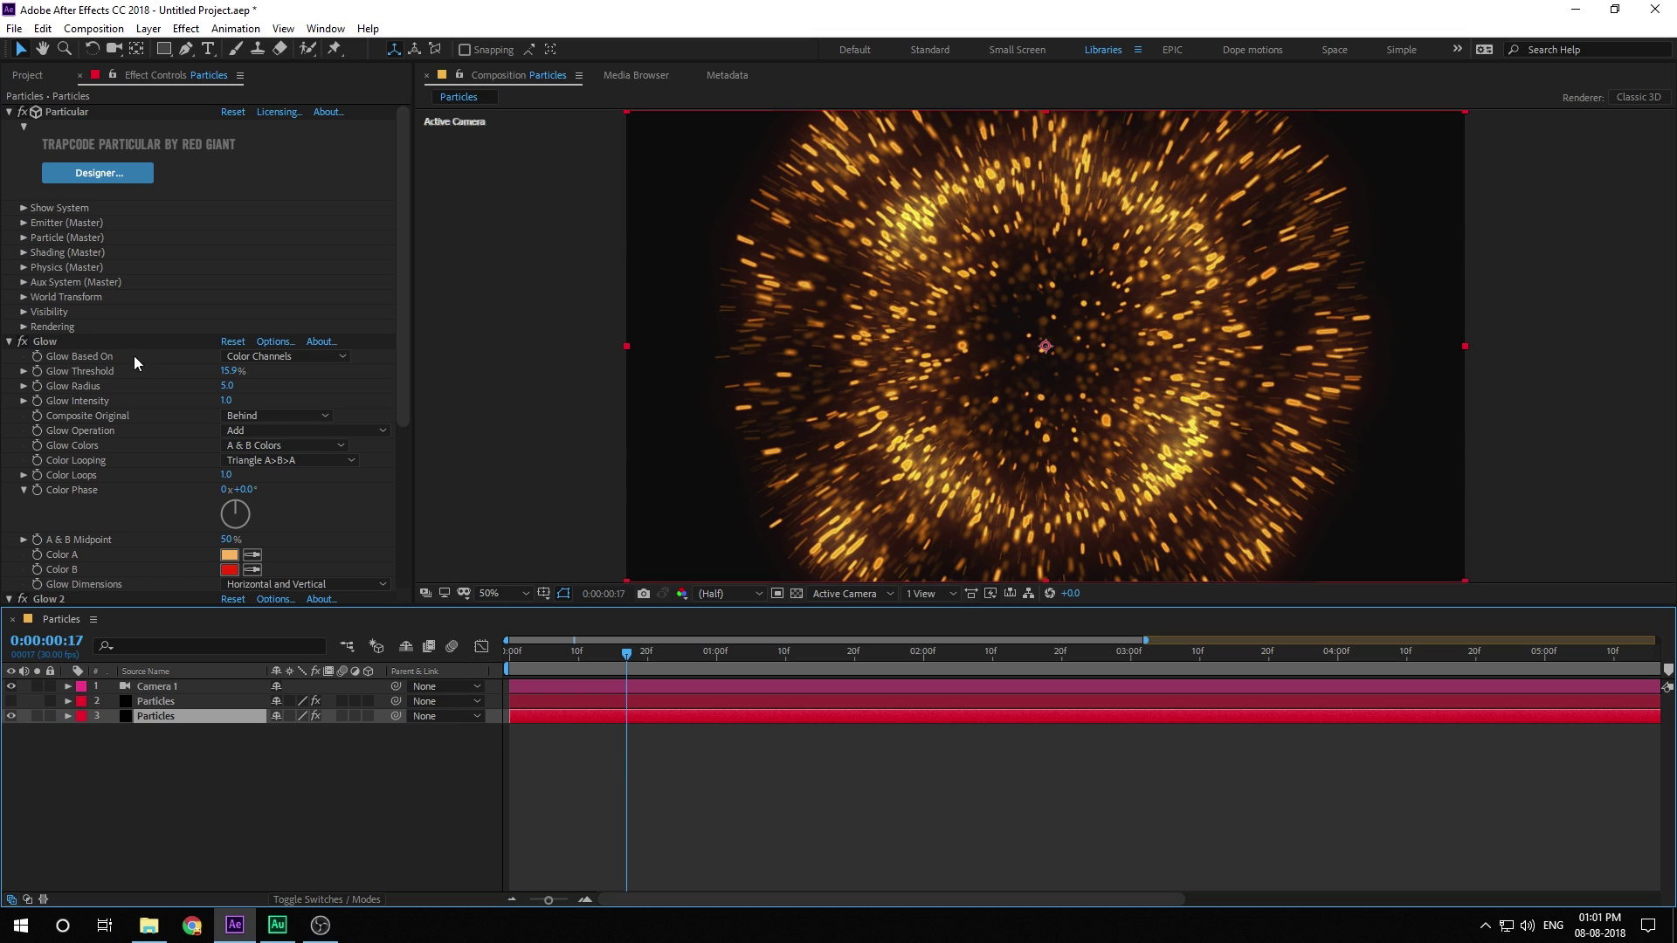
click(23, 267)
scroll(27, 274, down, 3)
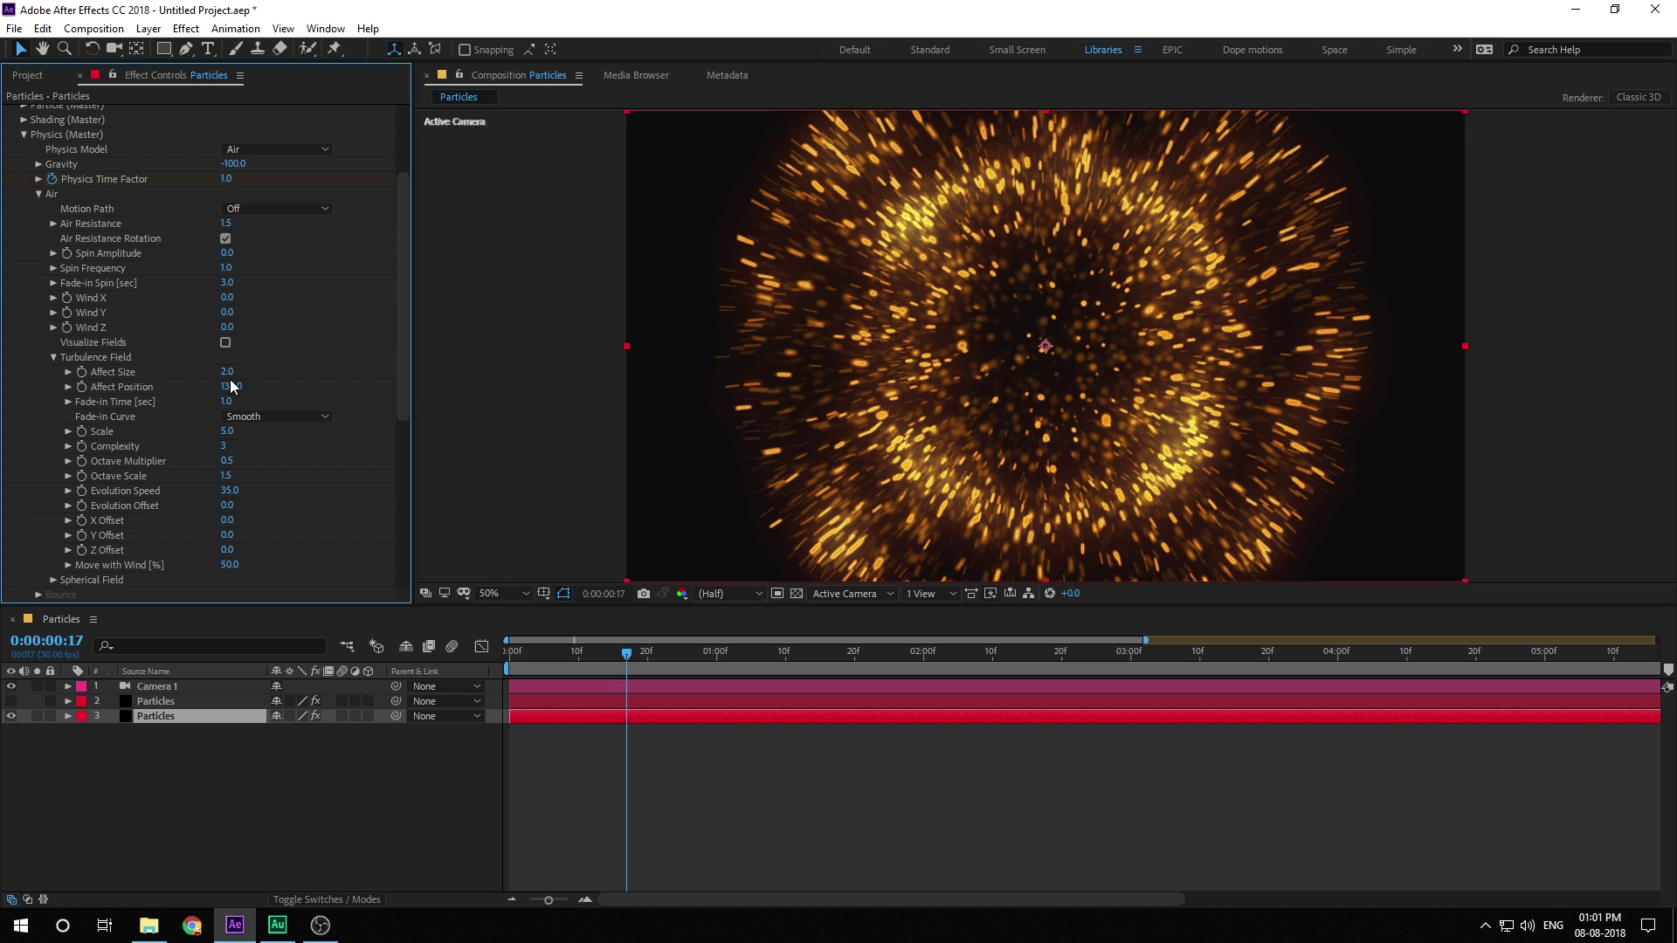
drag(226, 371, 376, 382)
scroll(195, 270, up, 10)
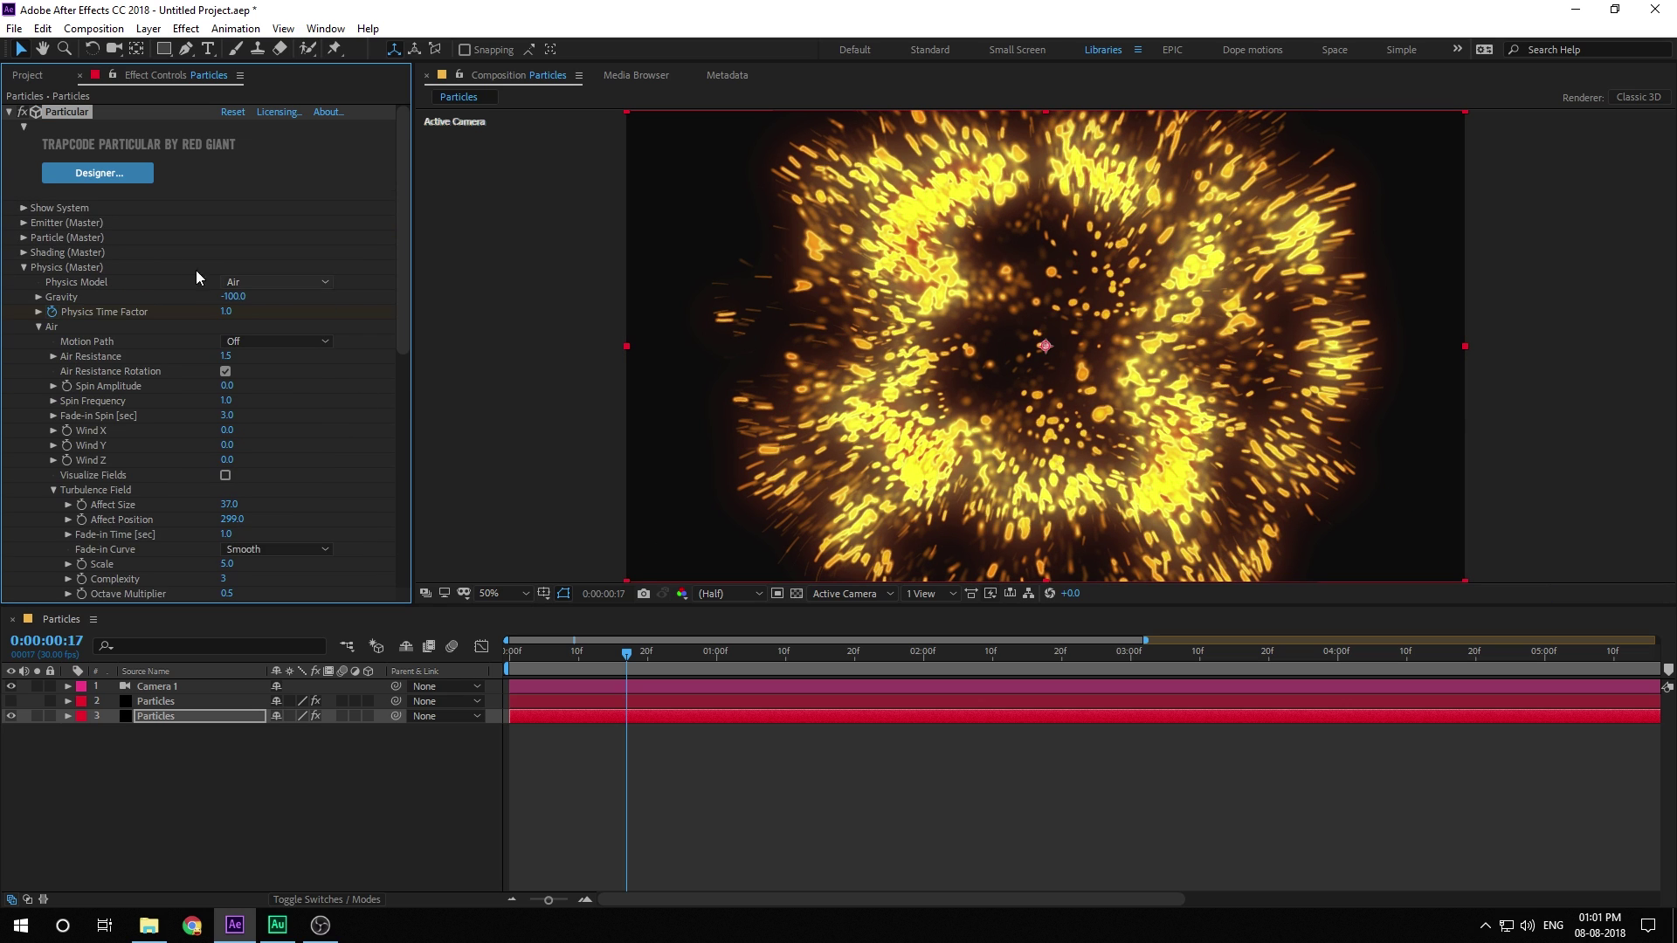
- Set the Particle Size of the lower Particles layer to 1.5
click(23, 237)
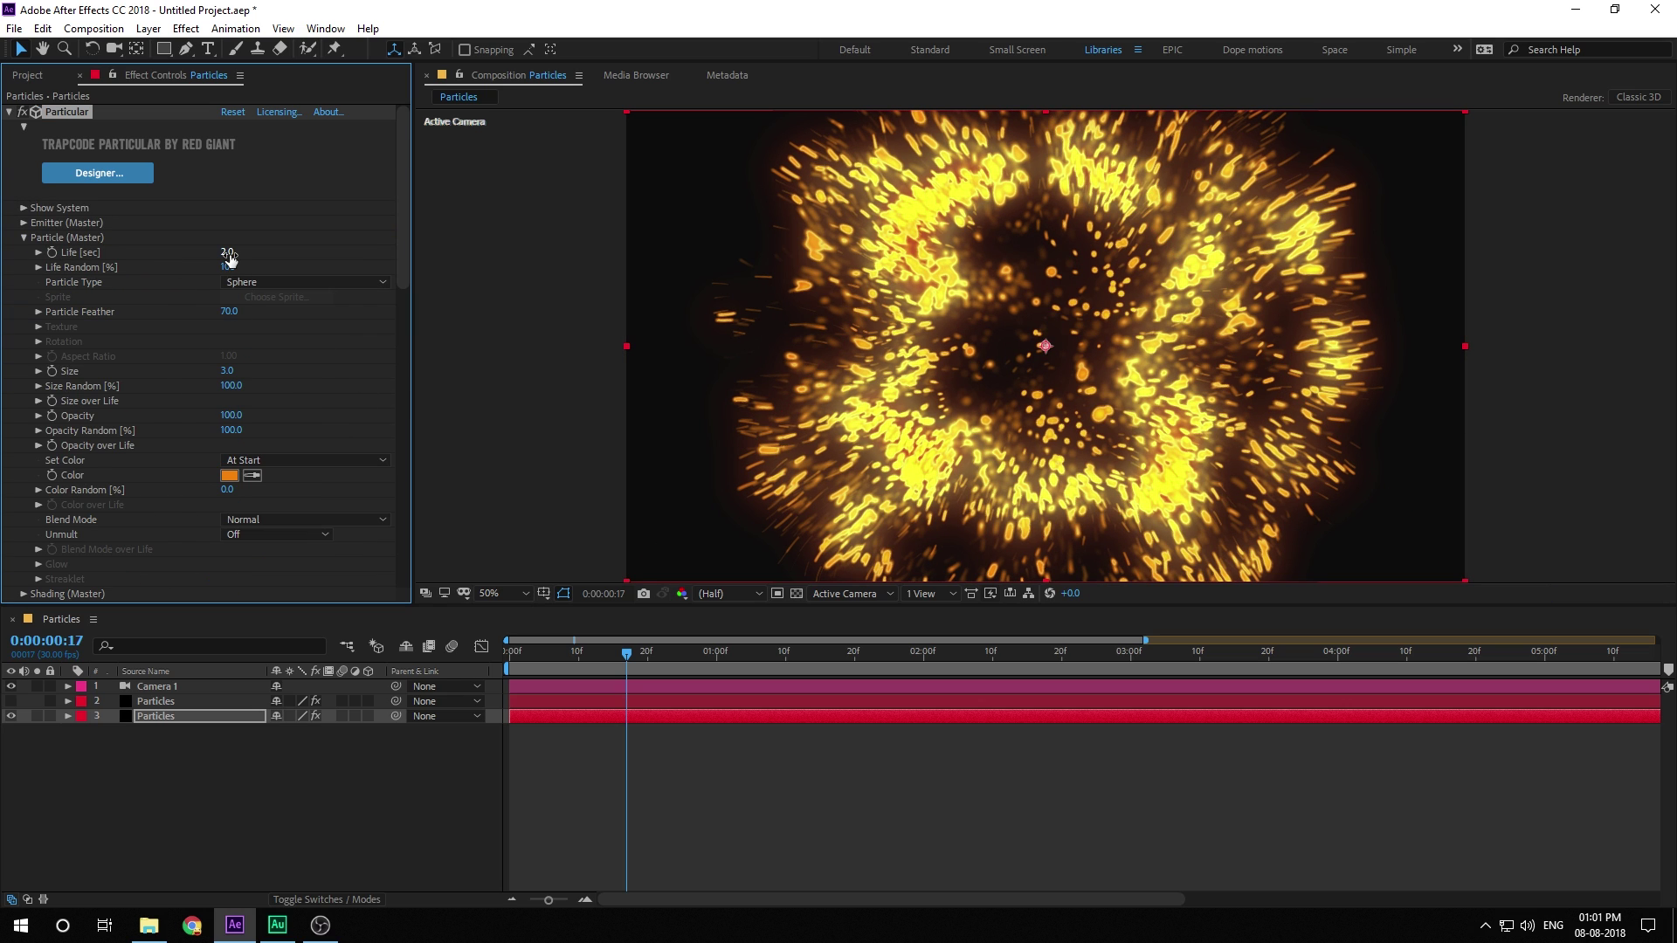
click(227, 370)
key(Return)
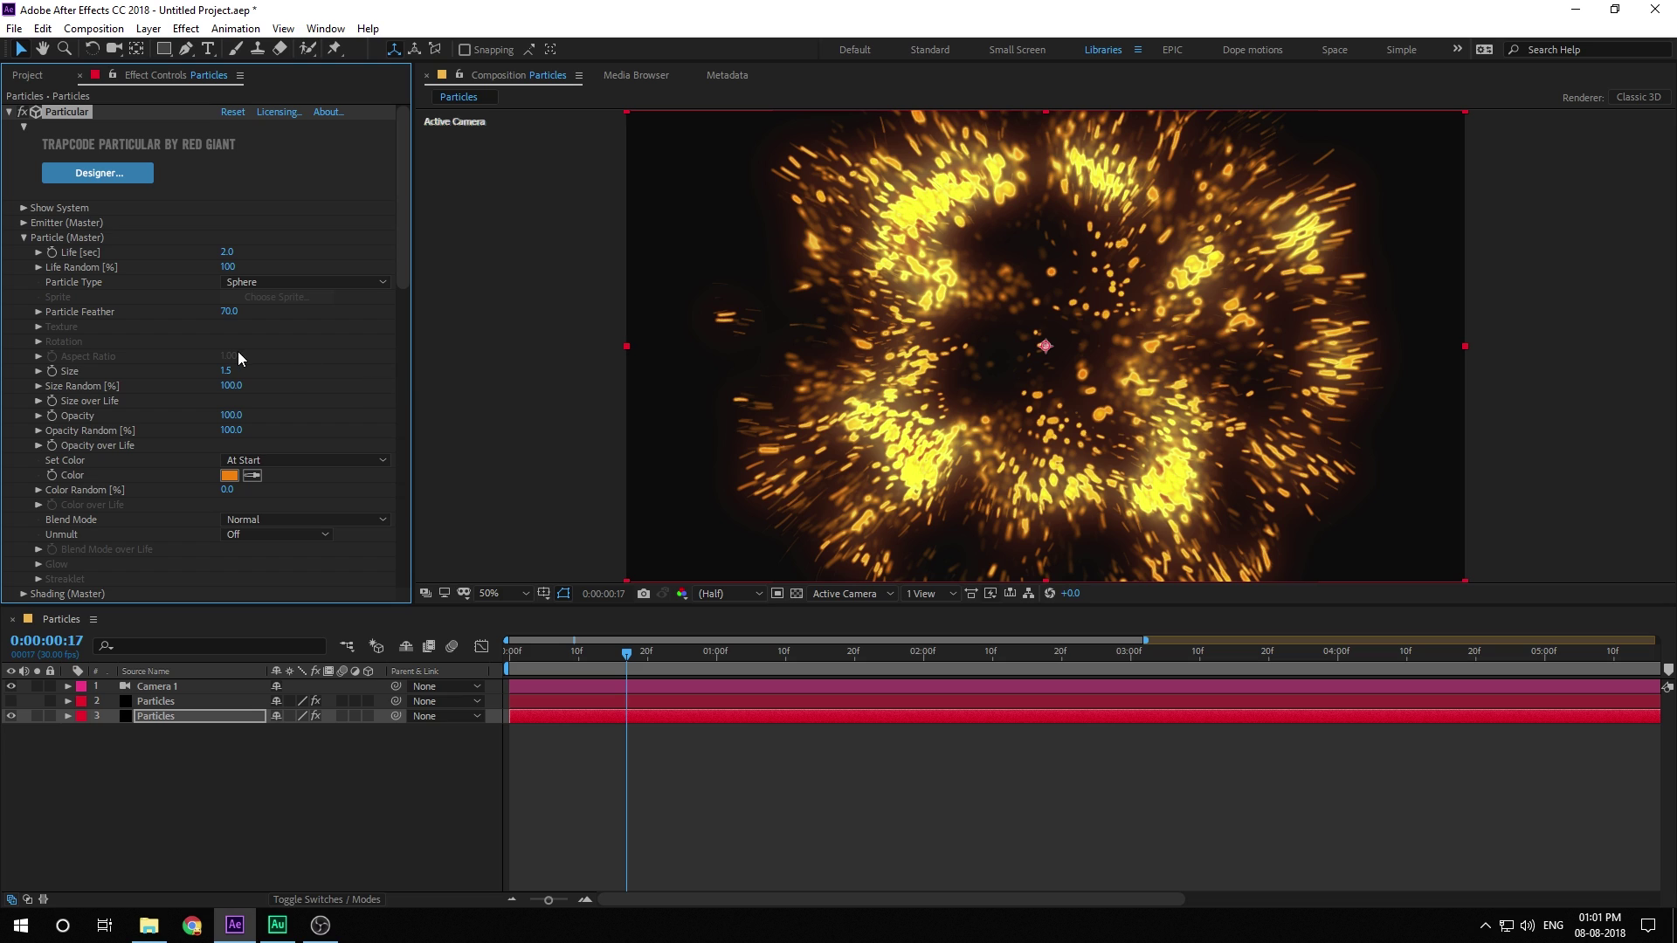
- Set the lower Particles layer's Particles/sec keyframe at frame 2 to 20000
key(u)
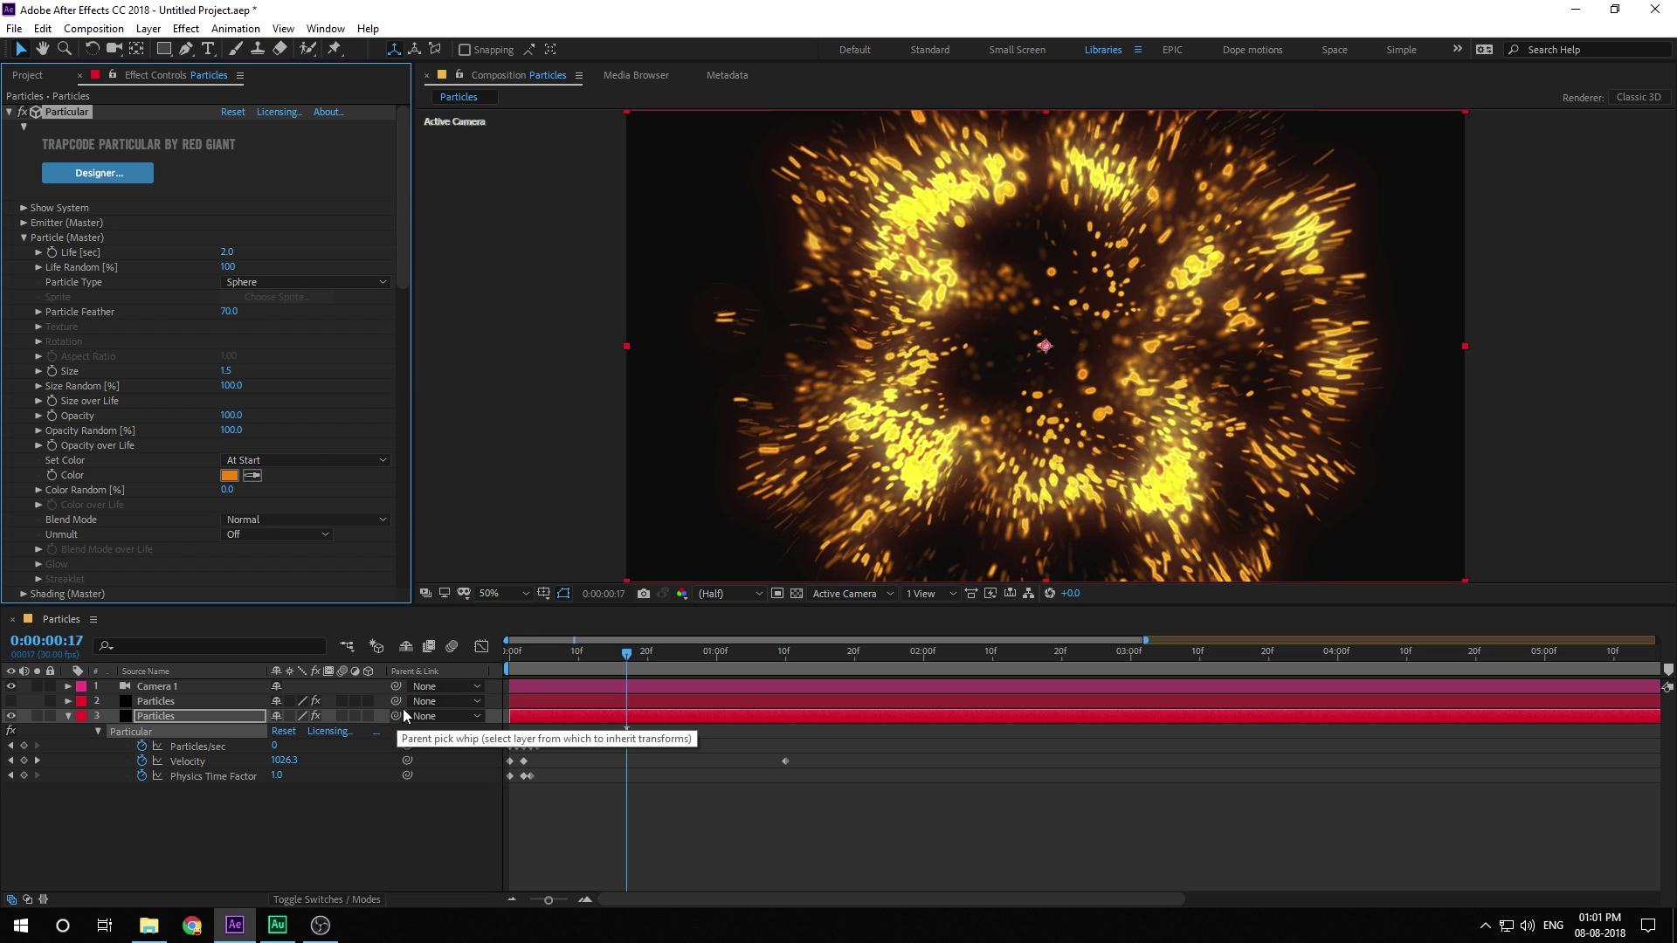
scroll(549, 764, up, 2)
drag(659, 906, 652, 906)
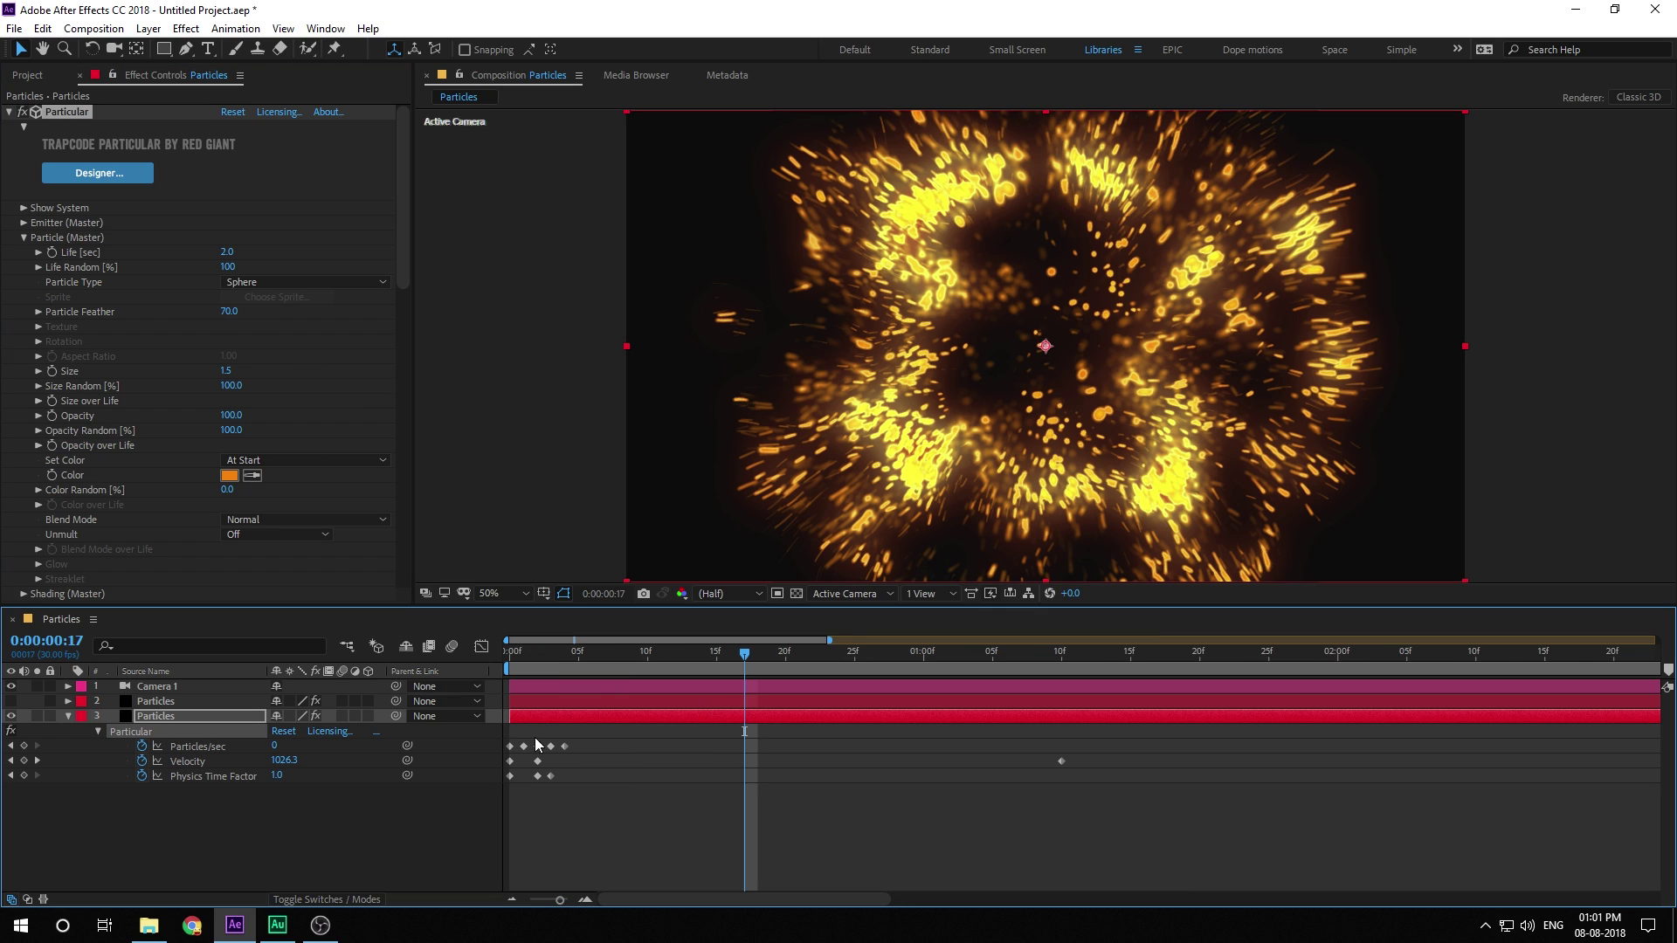
click(539, 662)
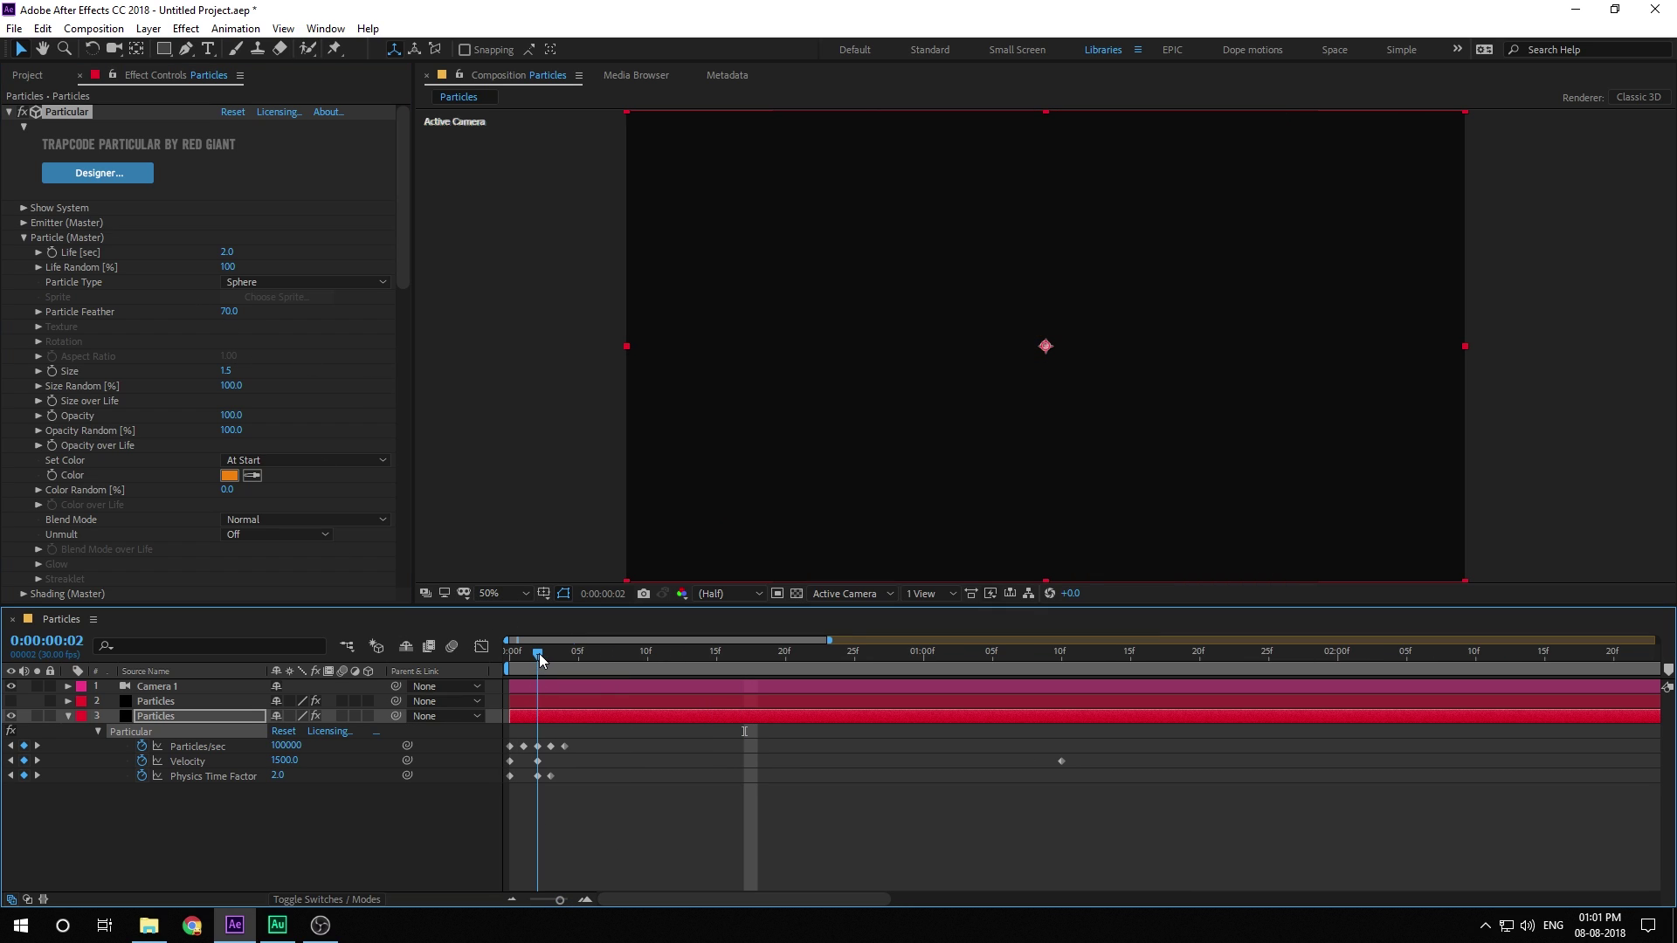
click(287, 746)
text(2)
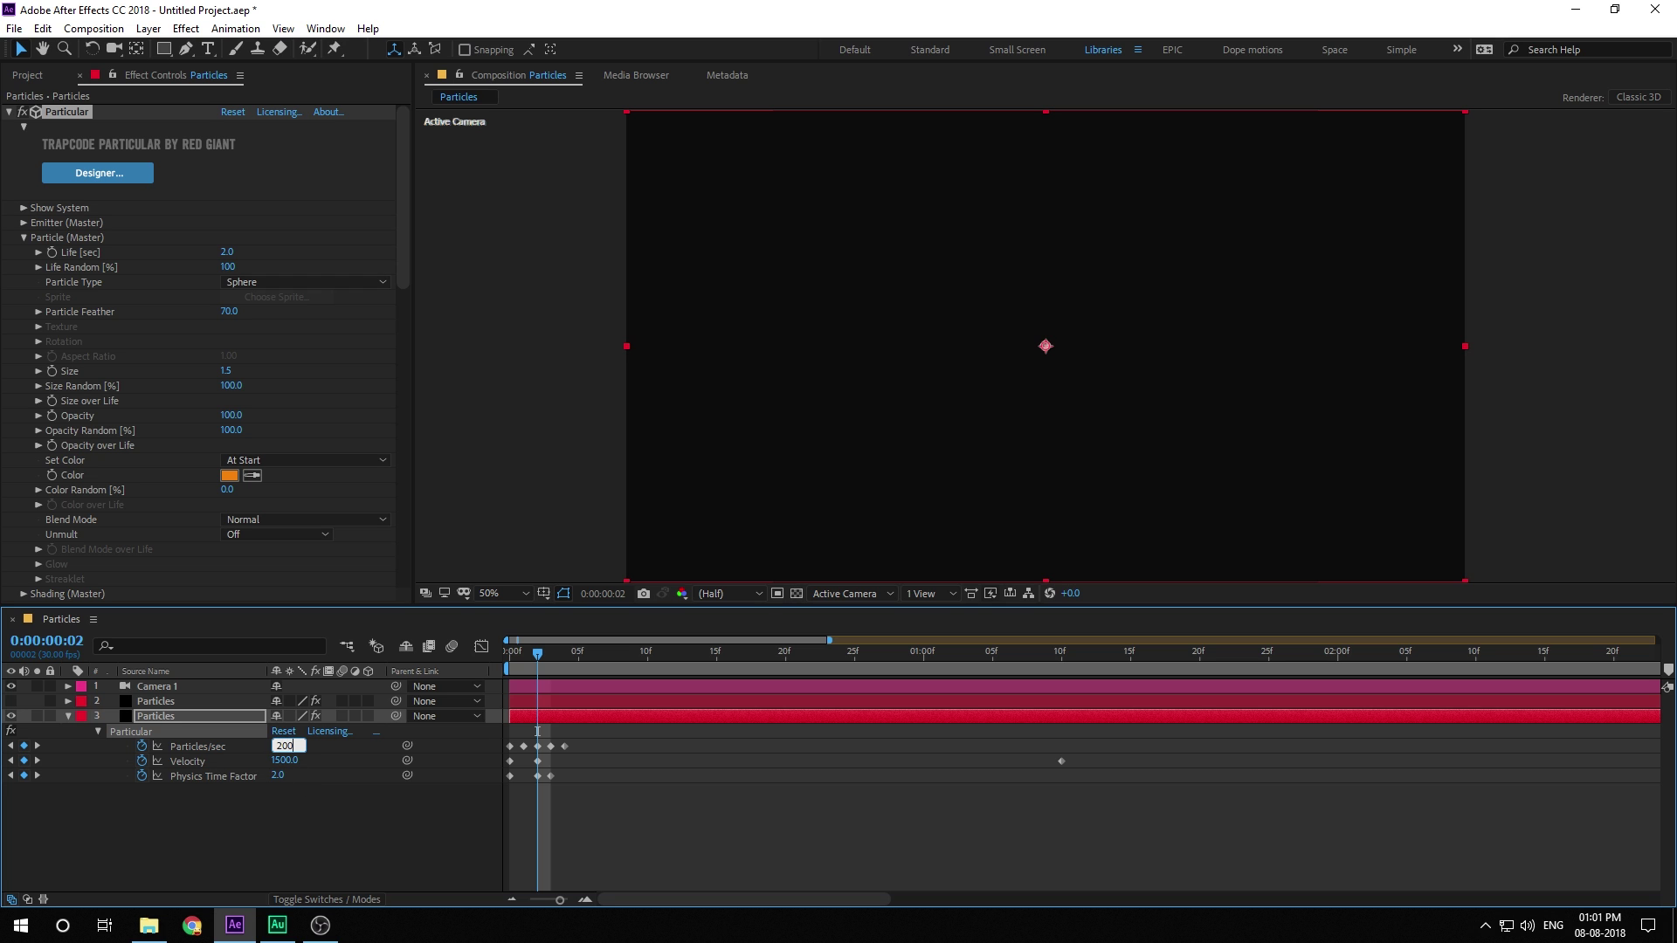
text(0000)
click(317, 807)
key(space)
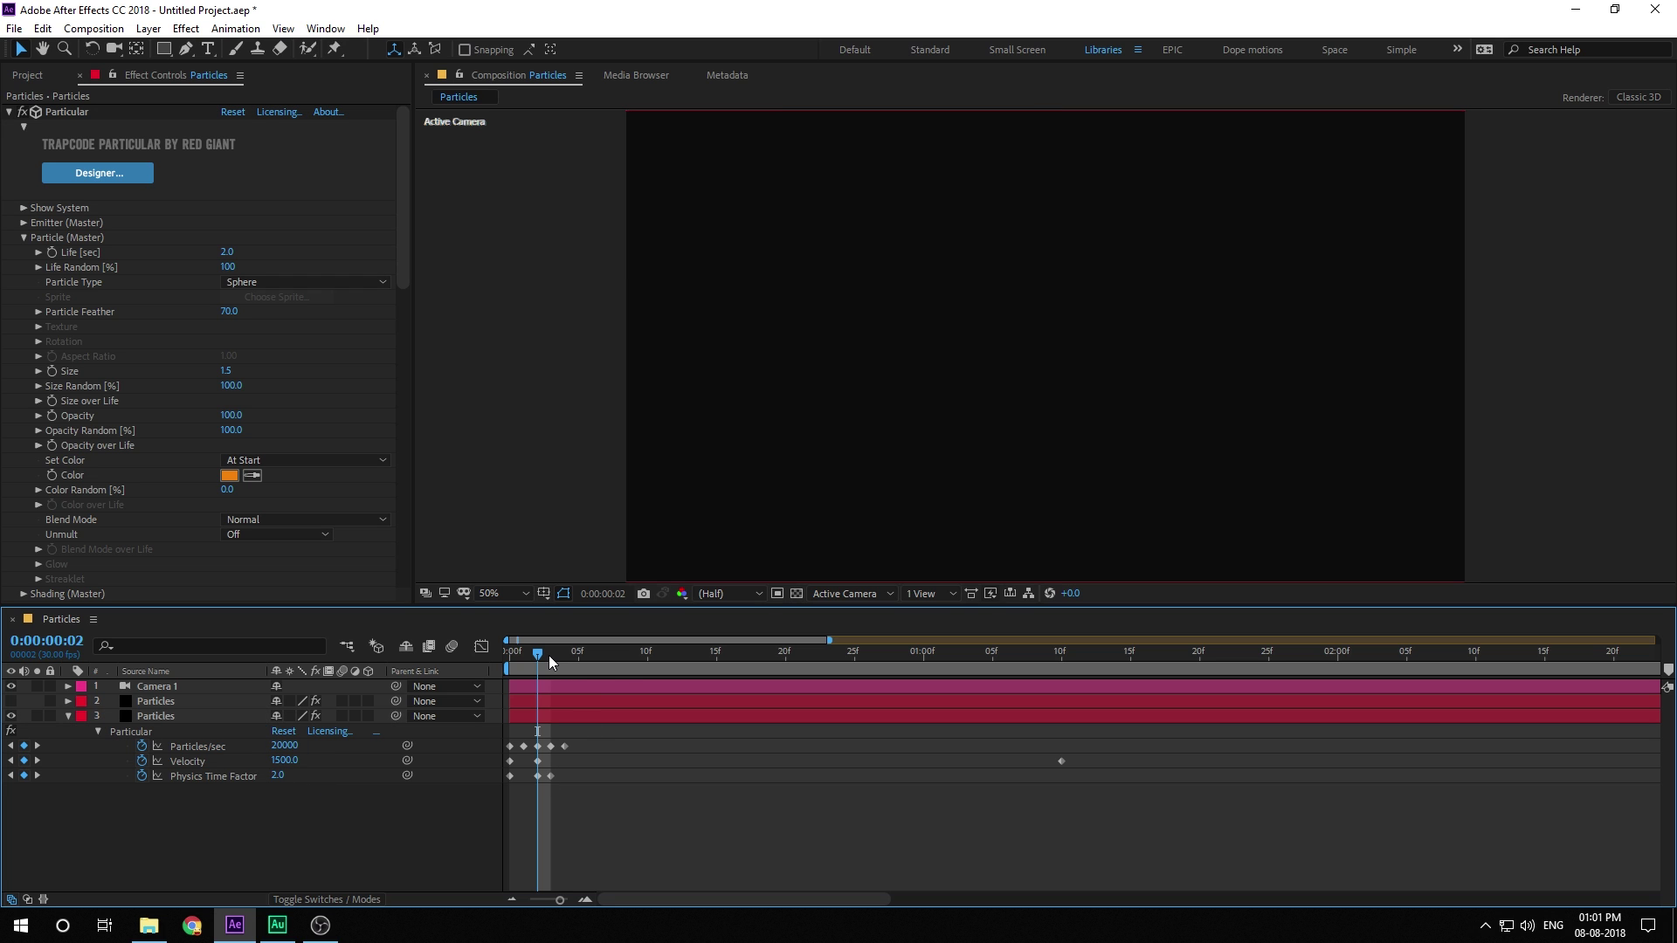
- Set the lower Particles layer's Turbulence Field Affect Size to 39 and Affect Position to 388
drag(800, 692, 870, 699)
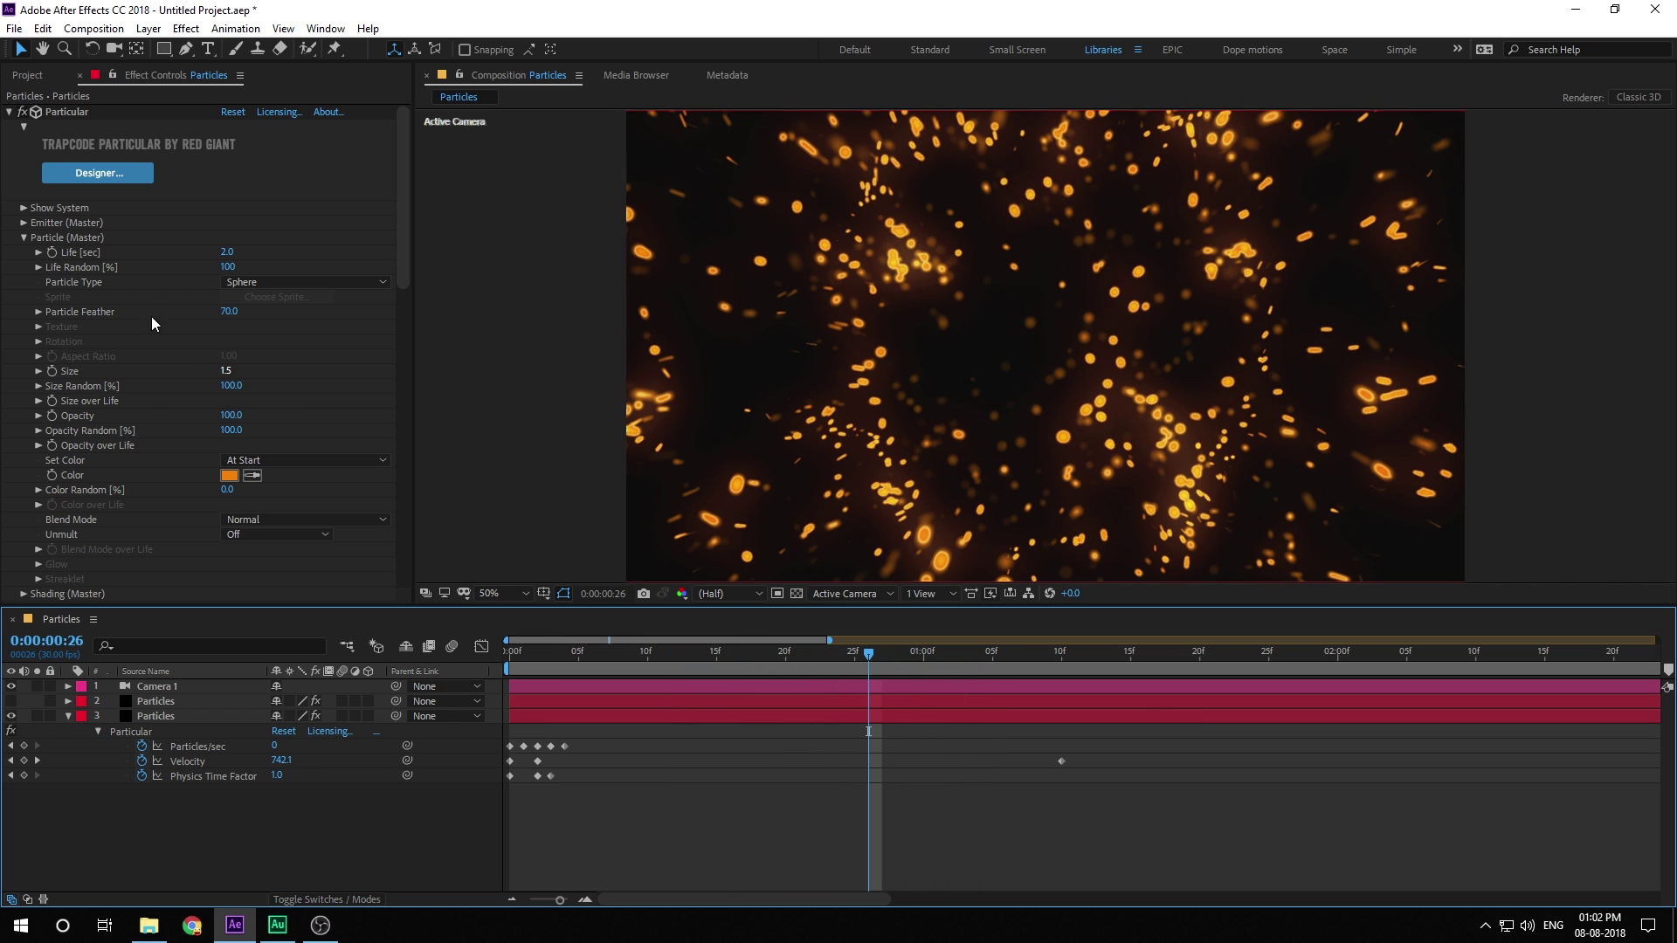
click(24, 237)
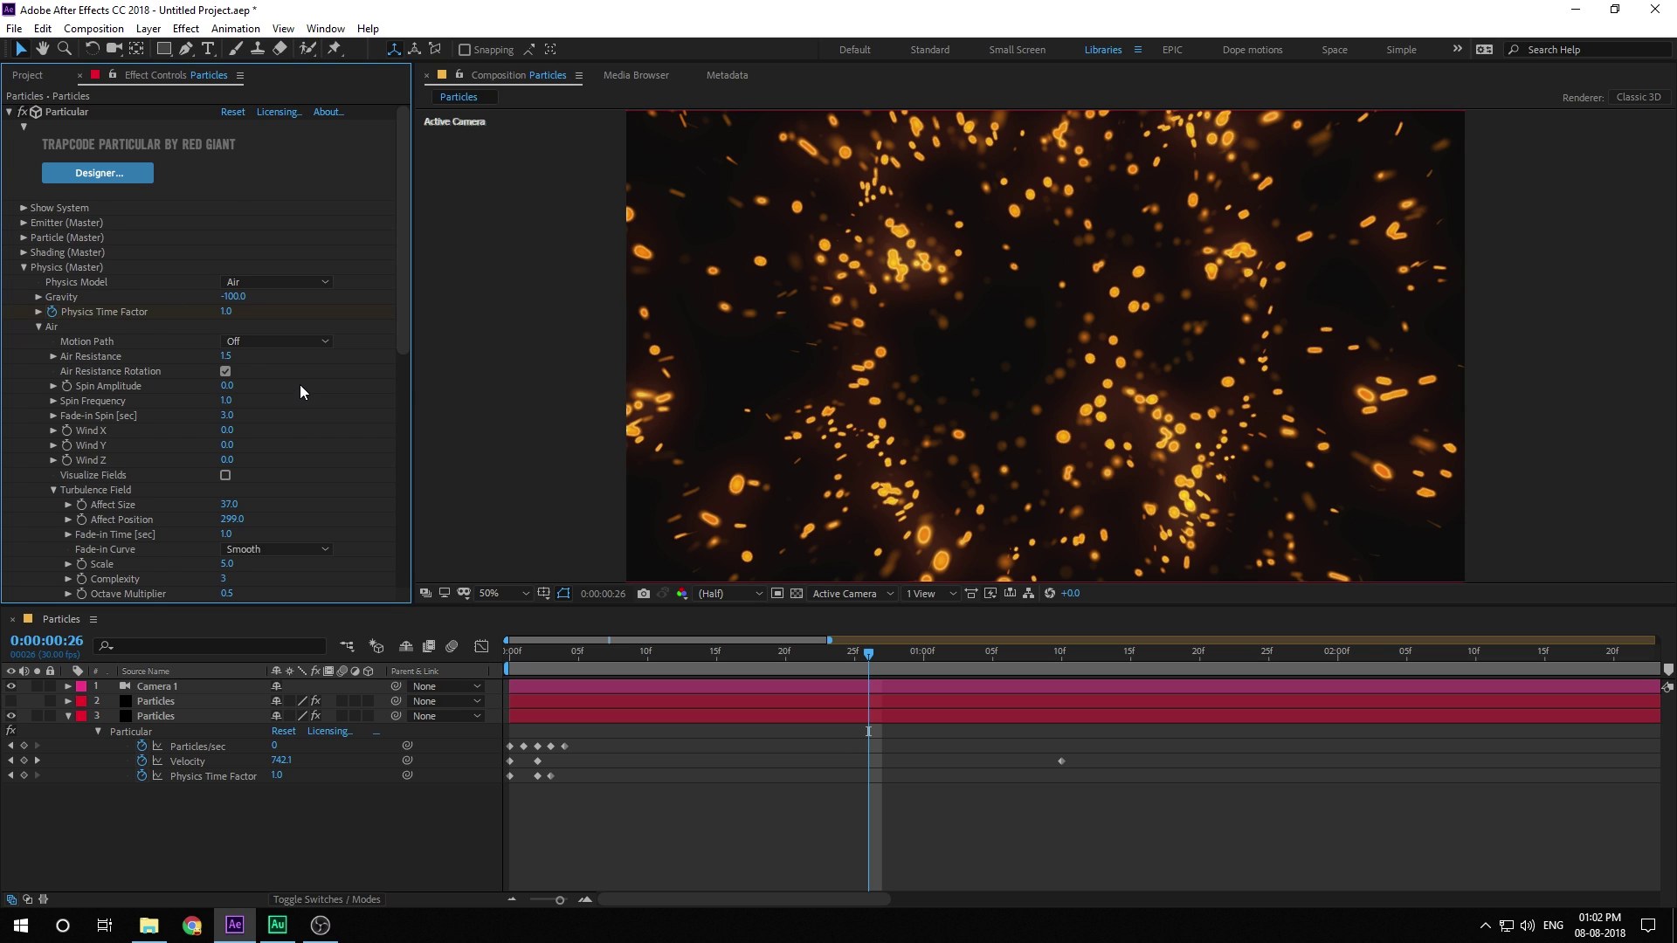
scroll(305, 388, down, 3)
drag(229, 348, 316, 374)
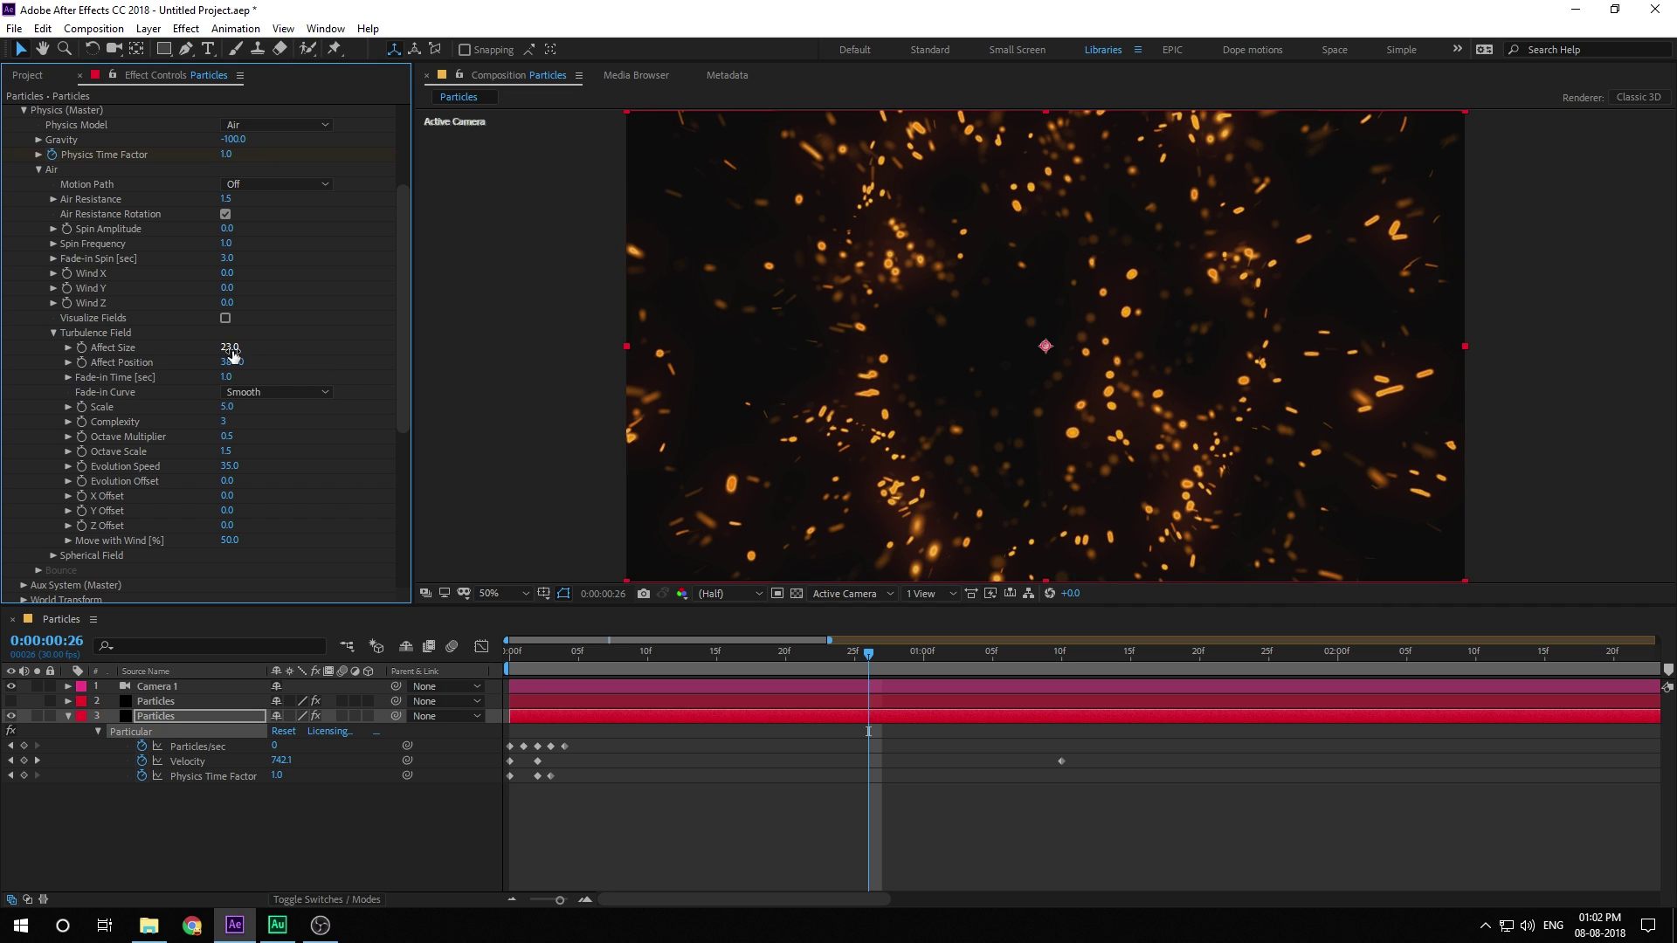
drag(225, 347, 214, 346)
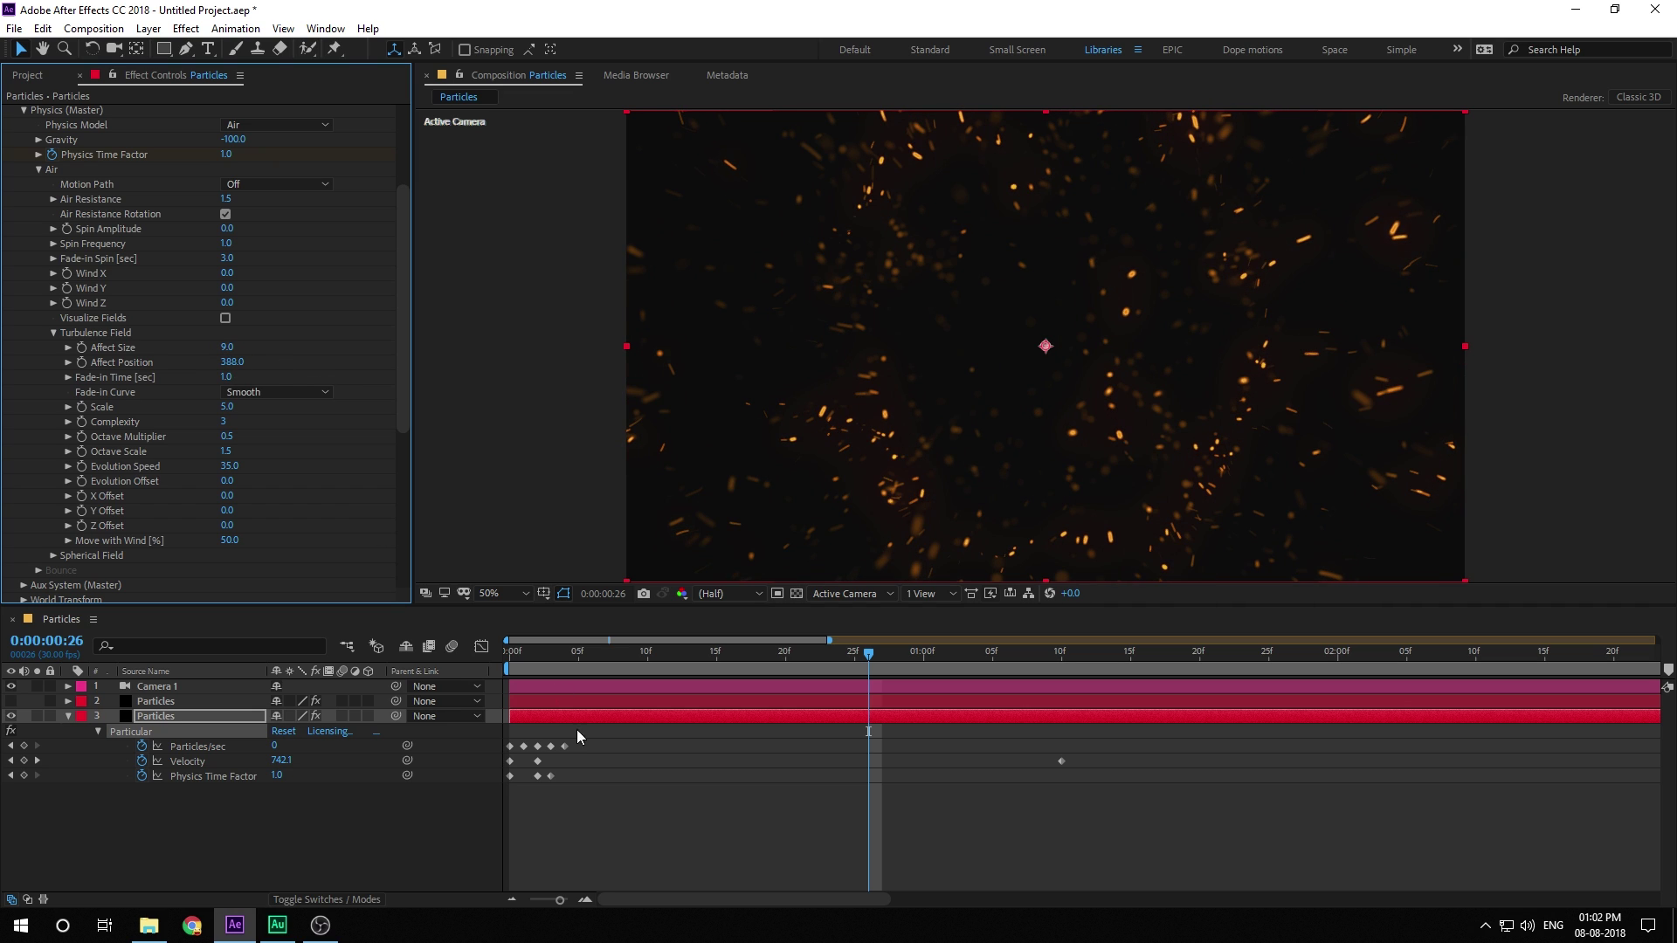
drag(524, 646, 676, 707)
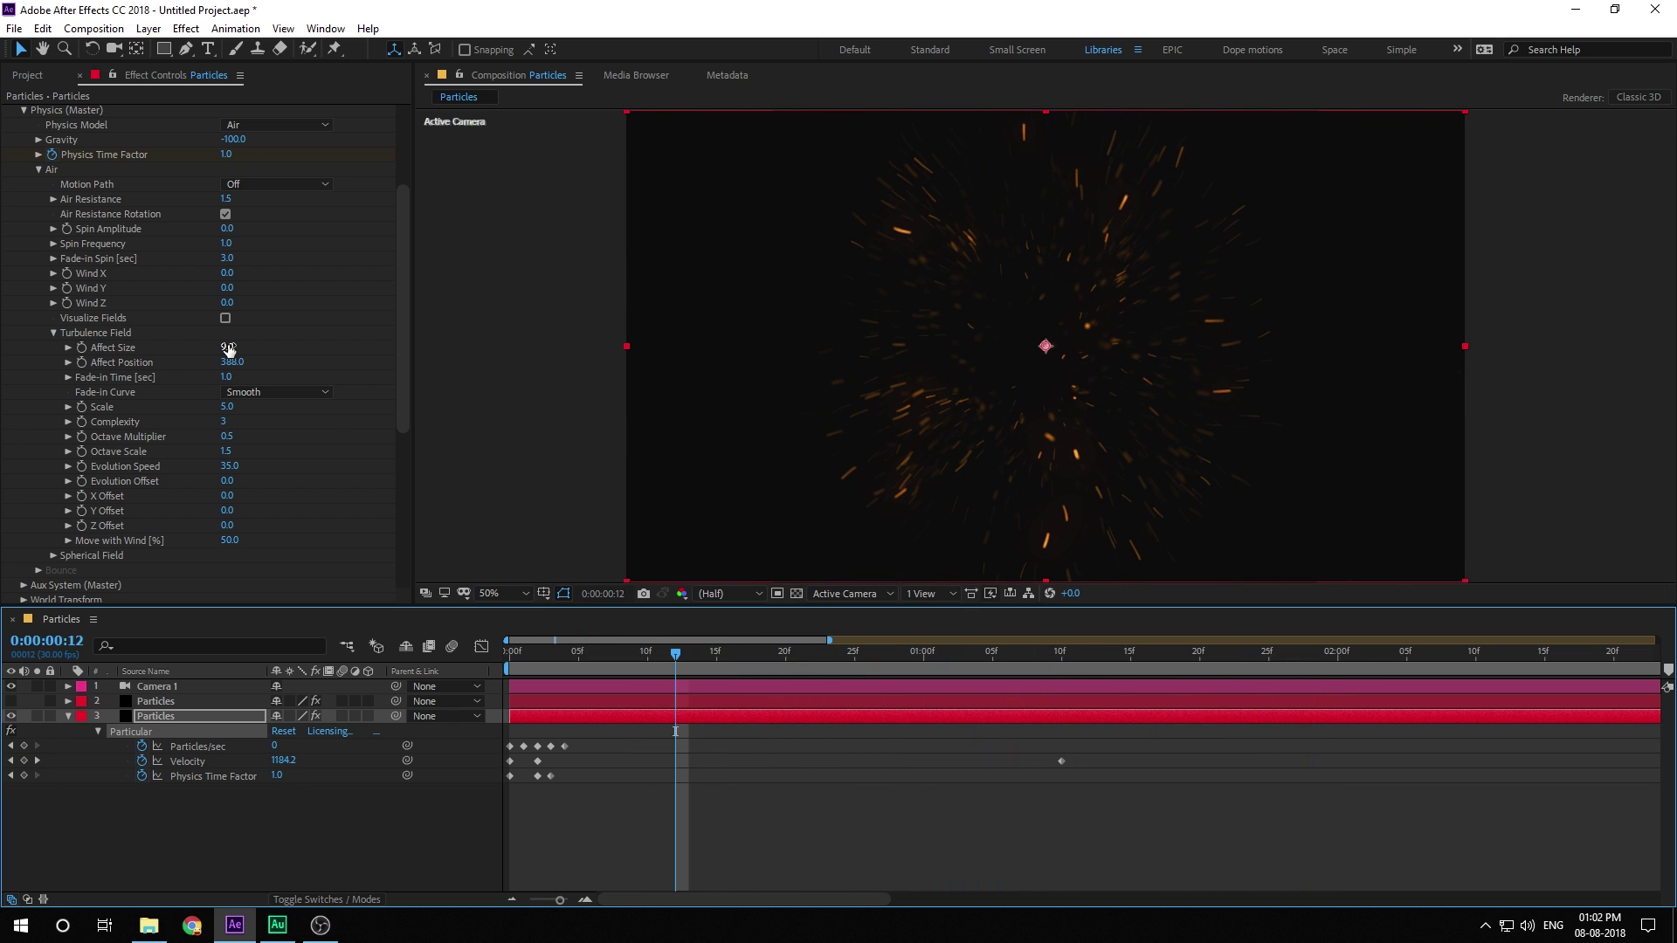
drag(234, 344, 255, 341)
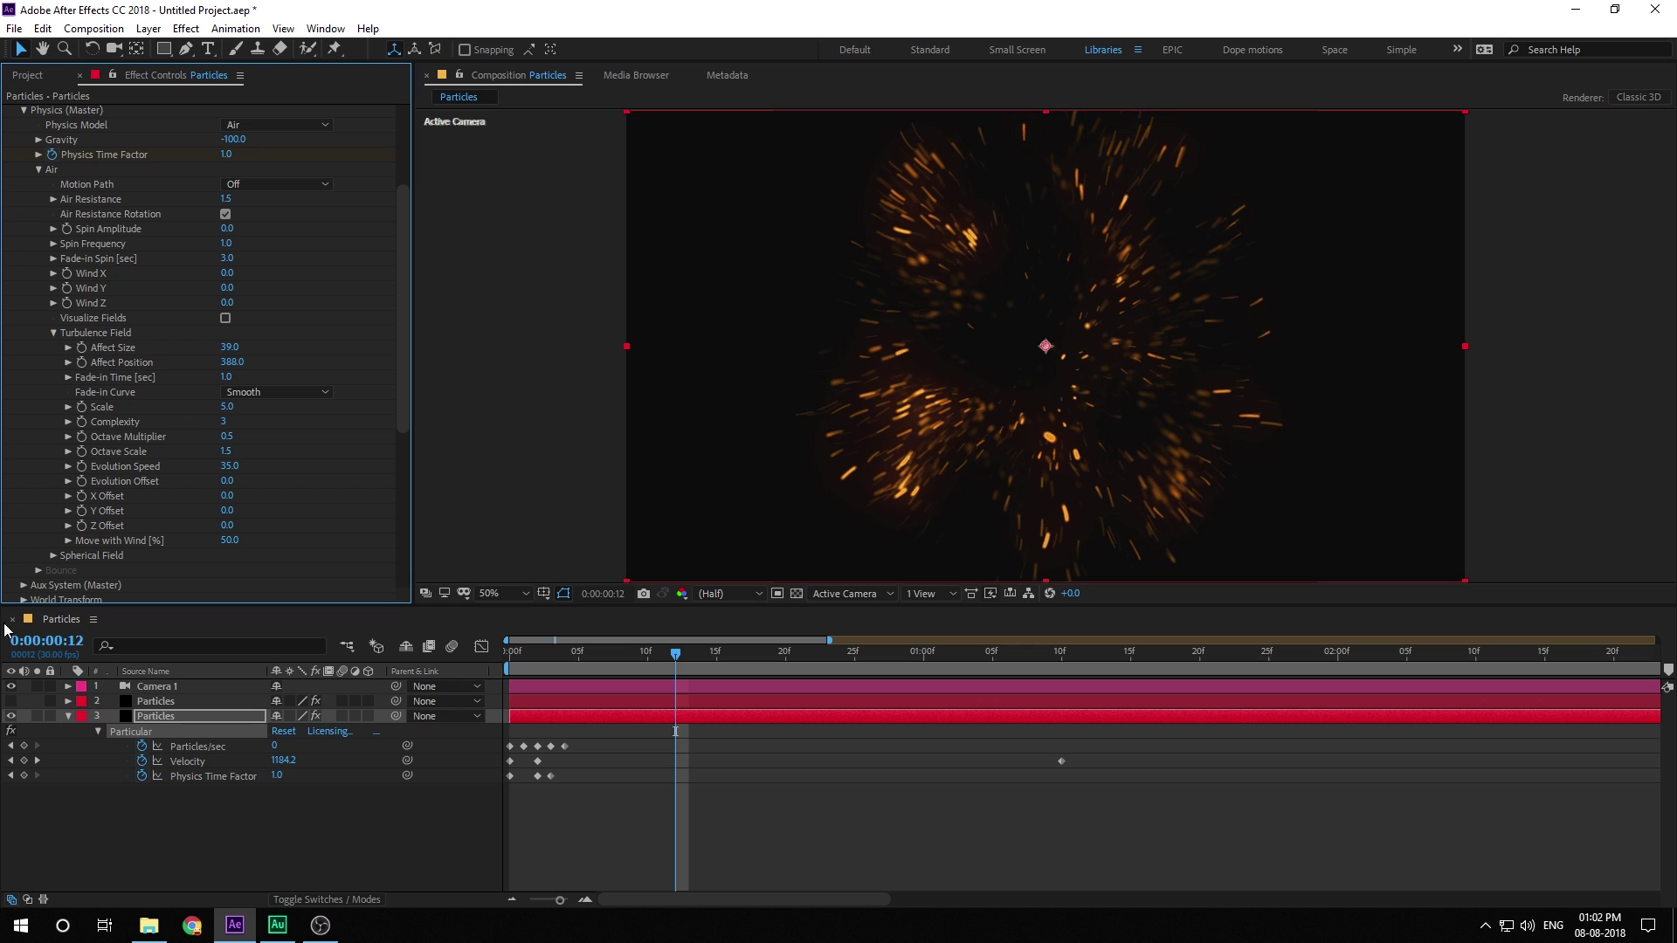
- Show the upper Particles layer again and shift the lower Particles layer so it starts at frame 5
click(10, 700)
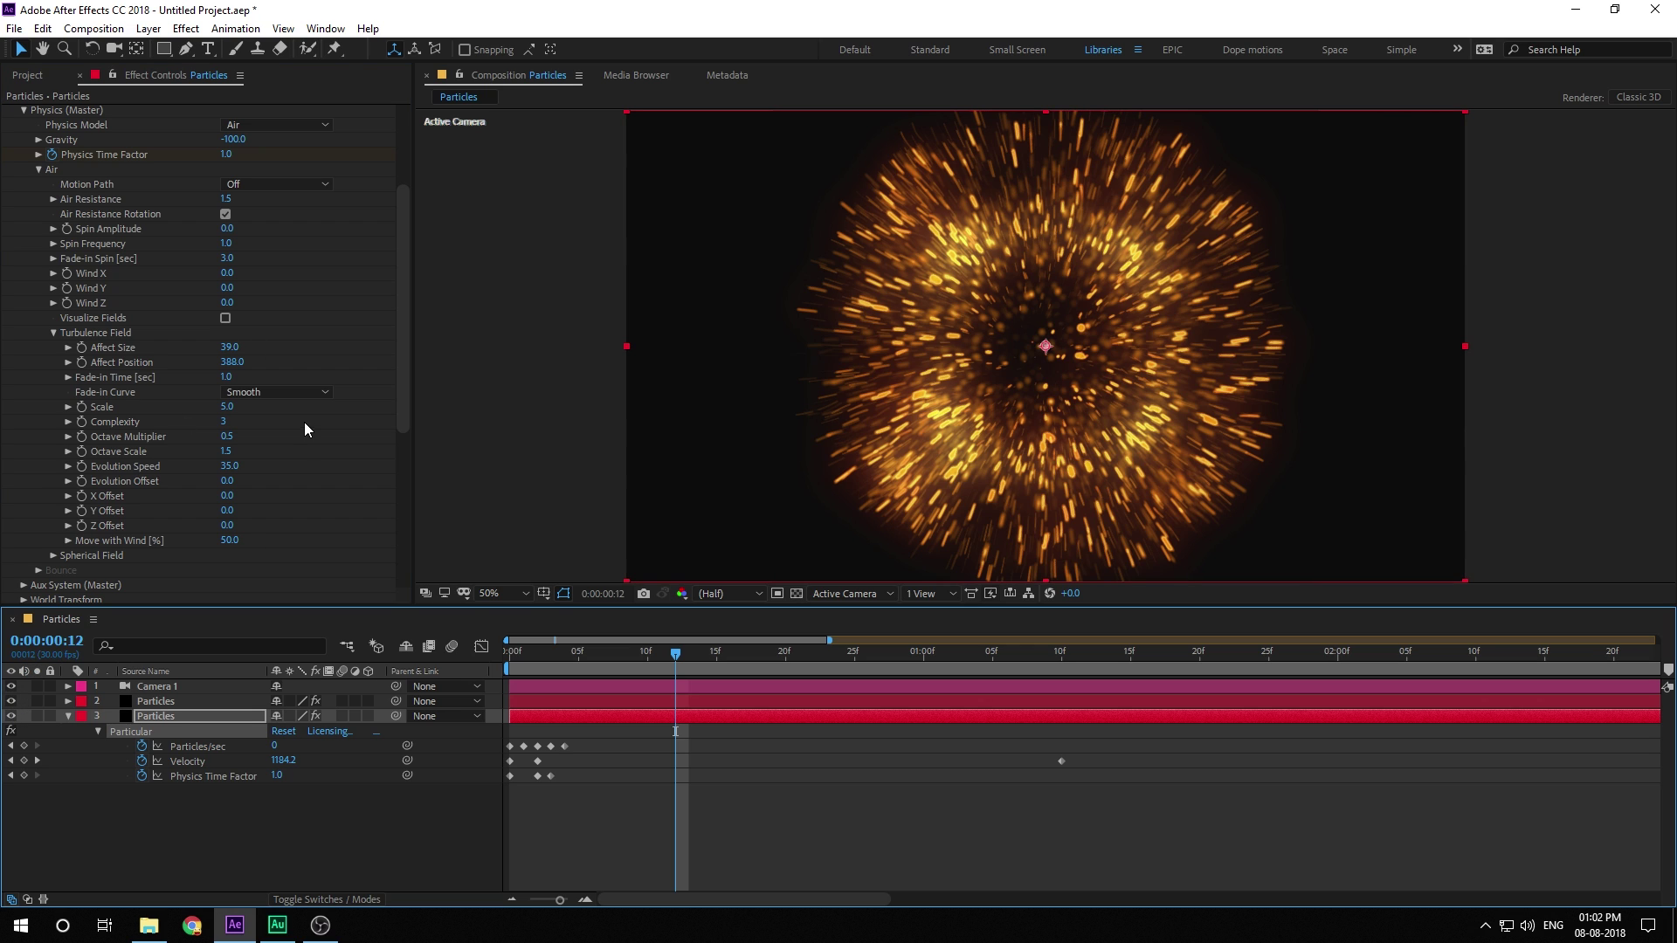
drag(529, 715, 600, 710)
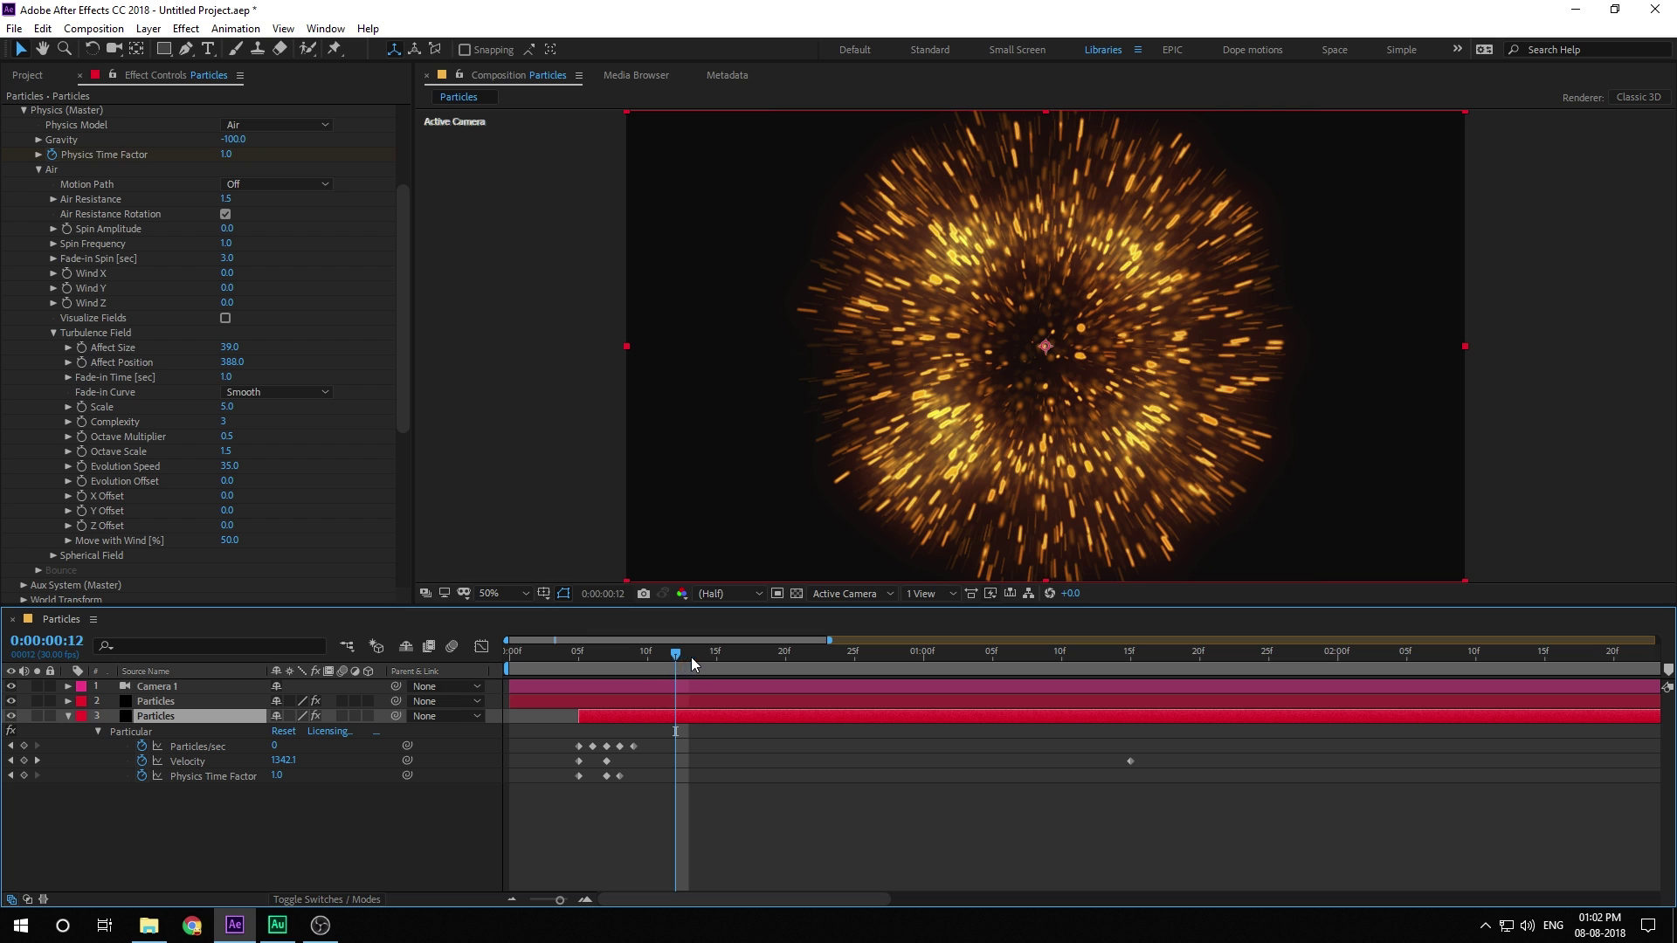
drag(690, 656, 1323, 656)
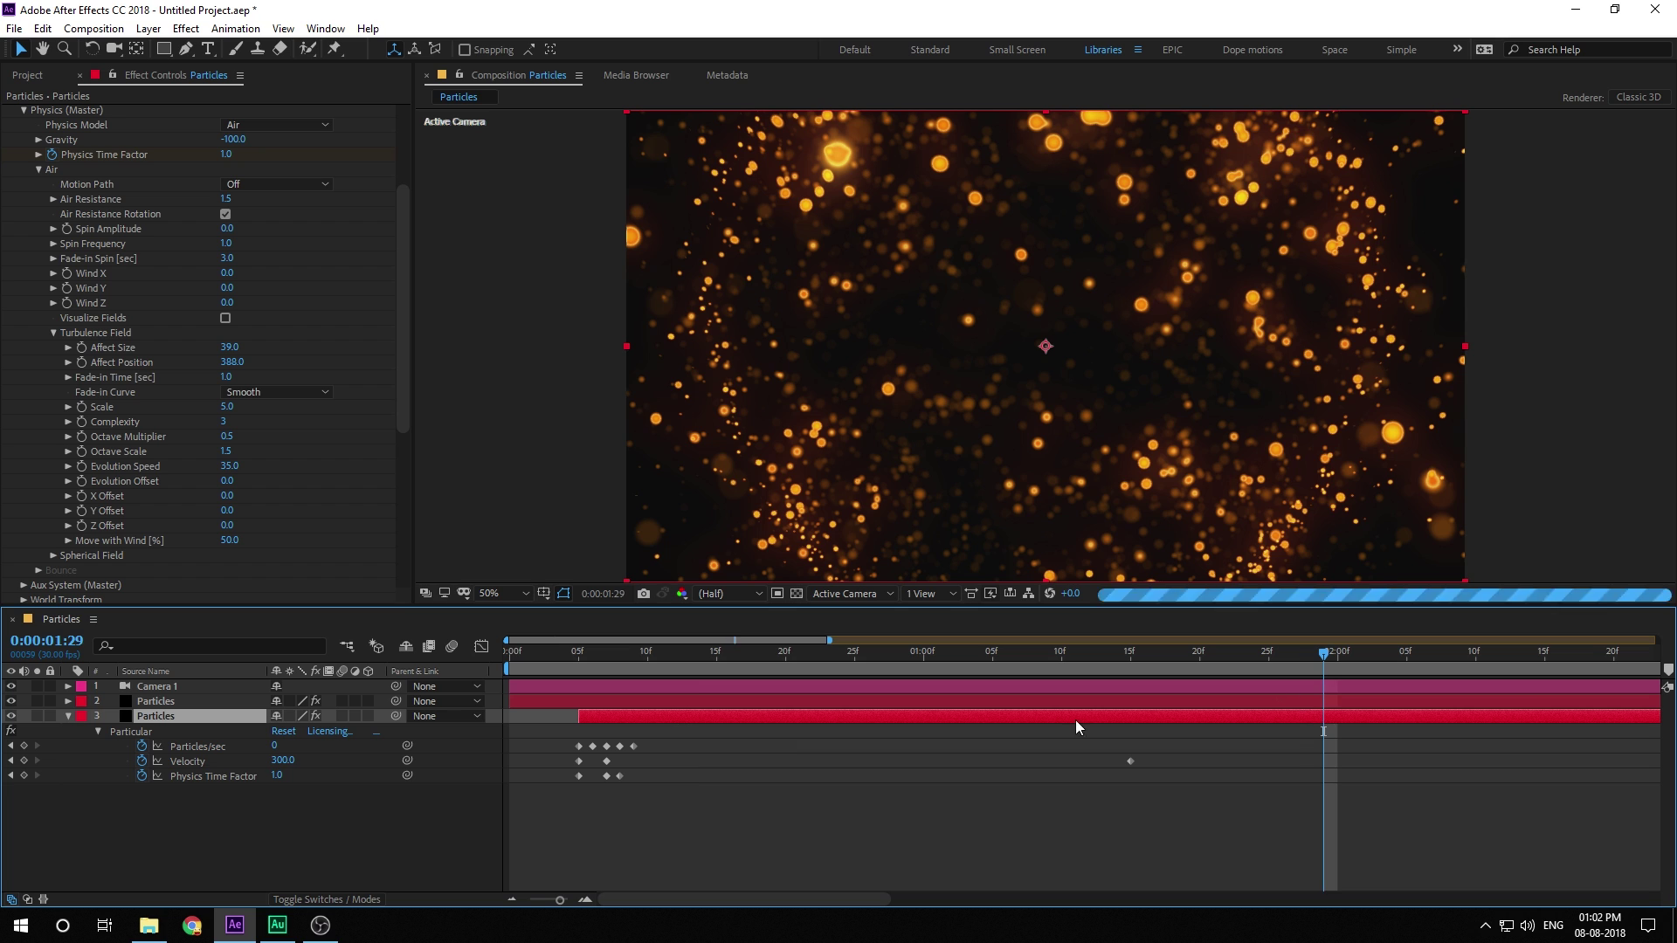
- End the work area at 0:00:04:01 and preview both particle layers playing together
key(minus)
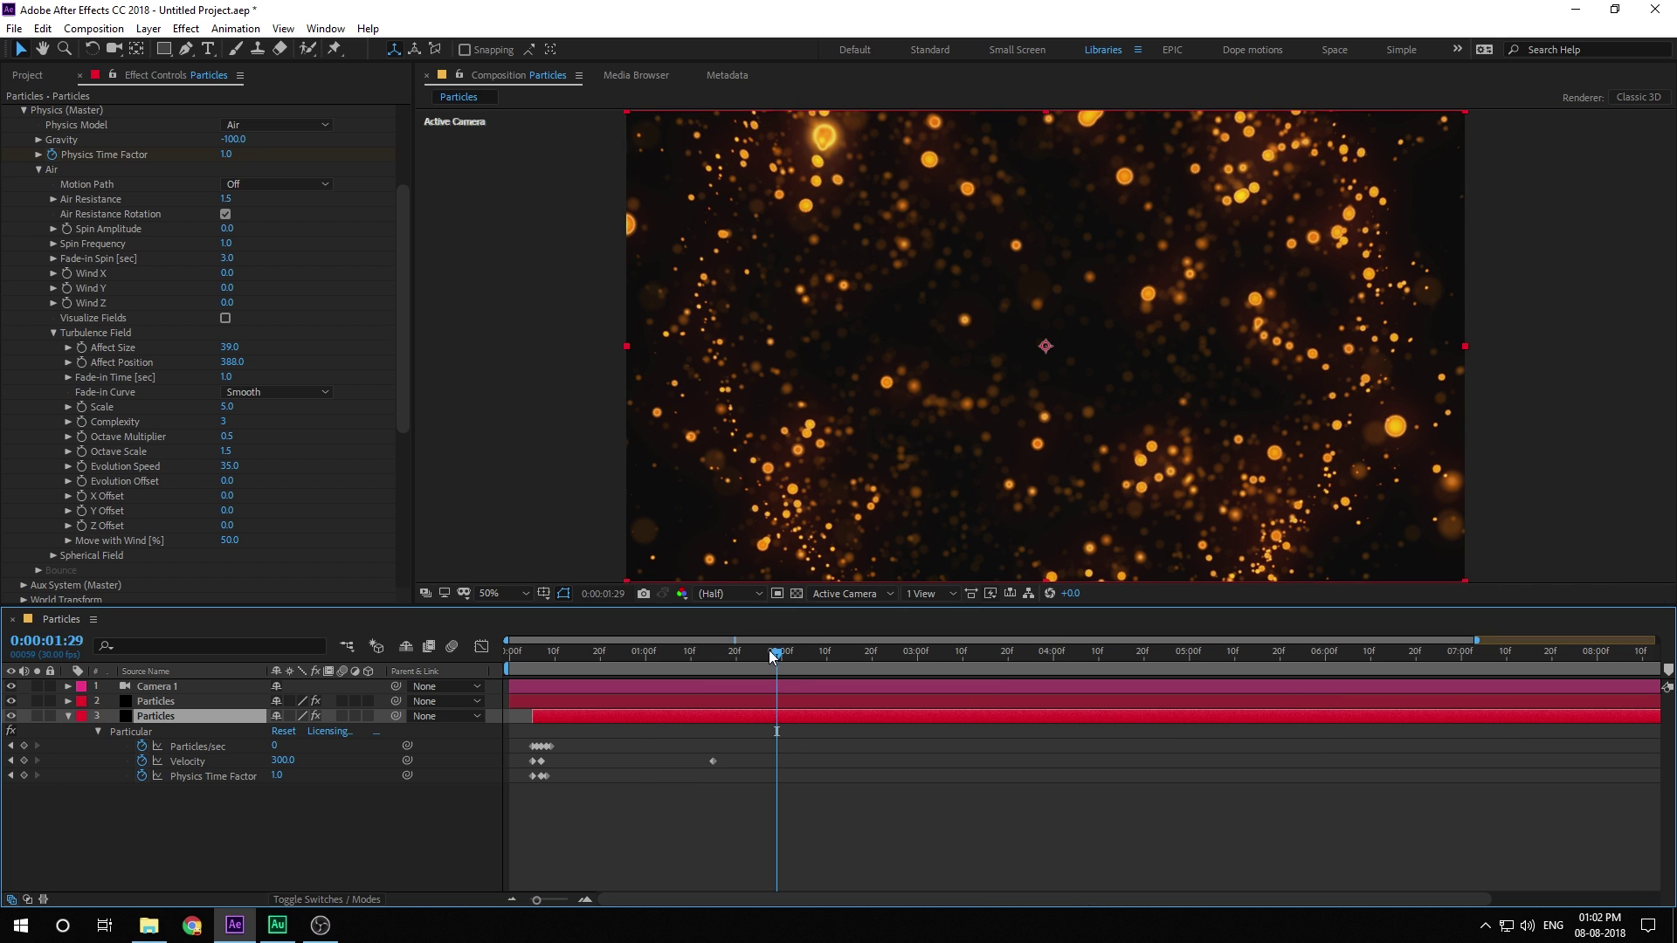
drag(772, 653, 1057, 654)
key(space)
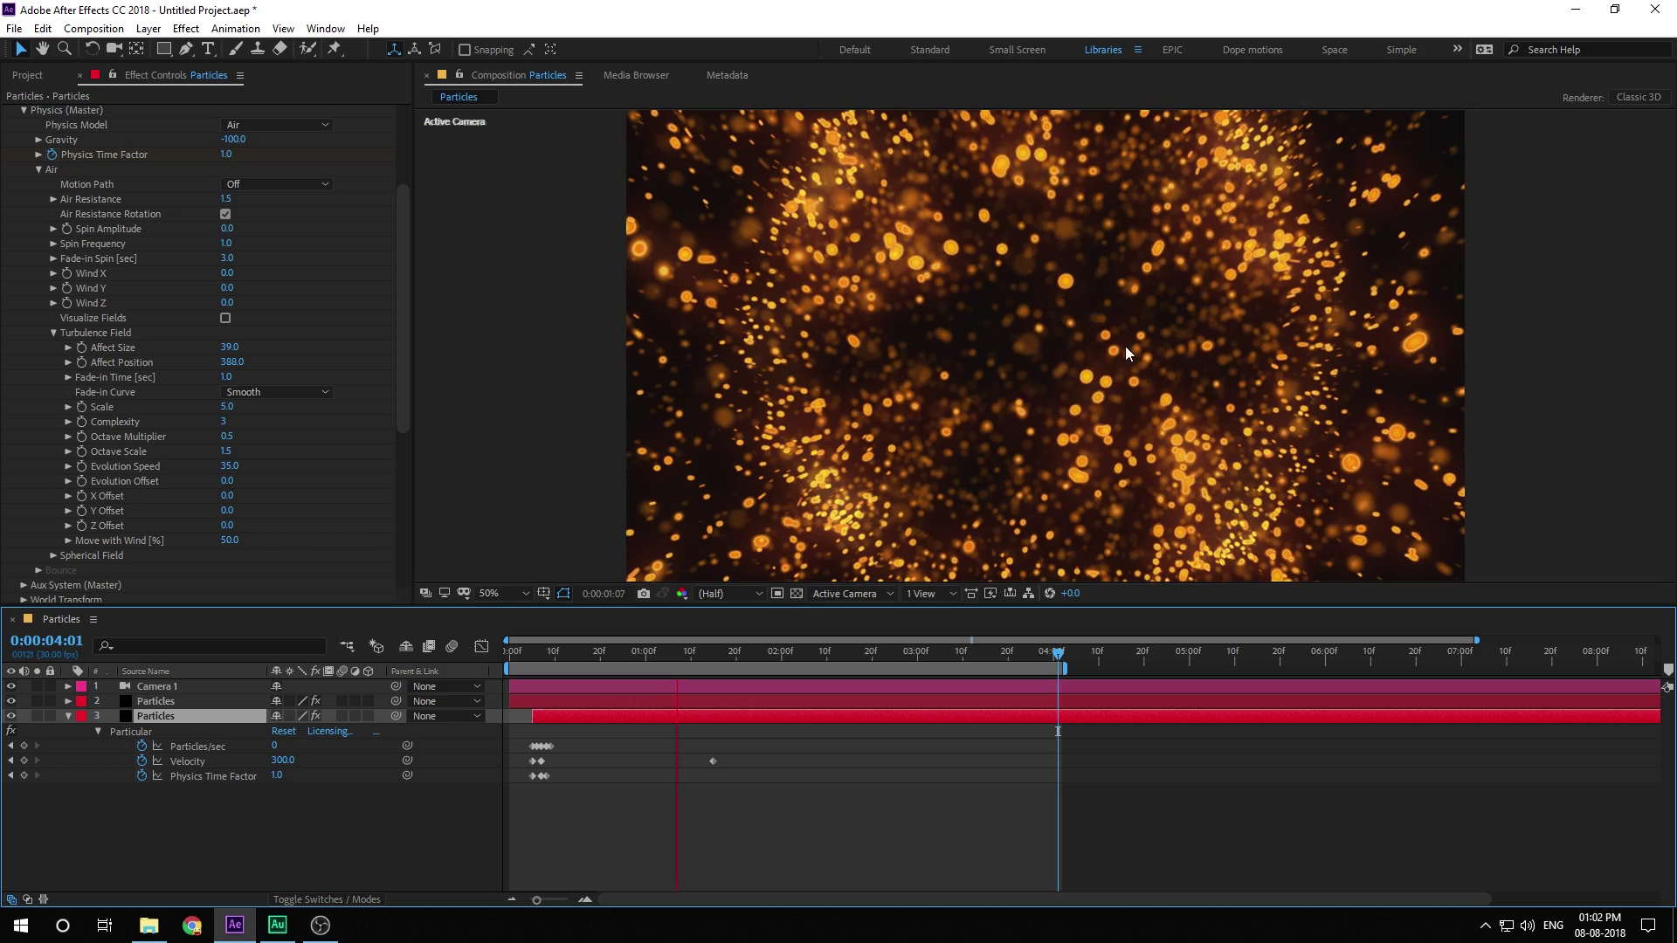
click(515, 653)
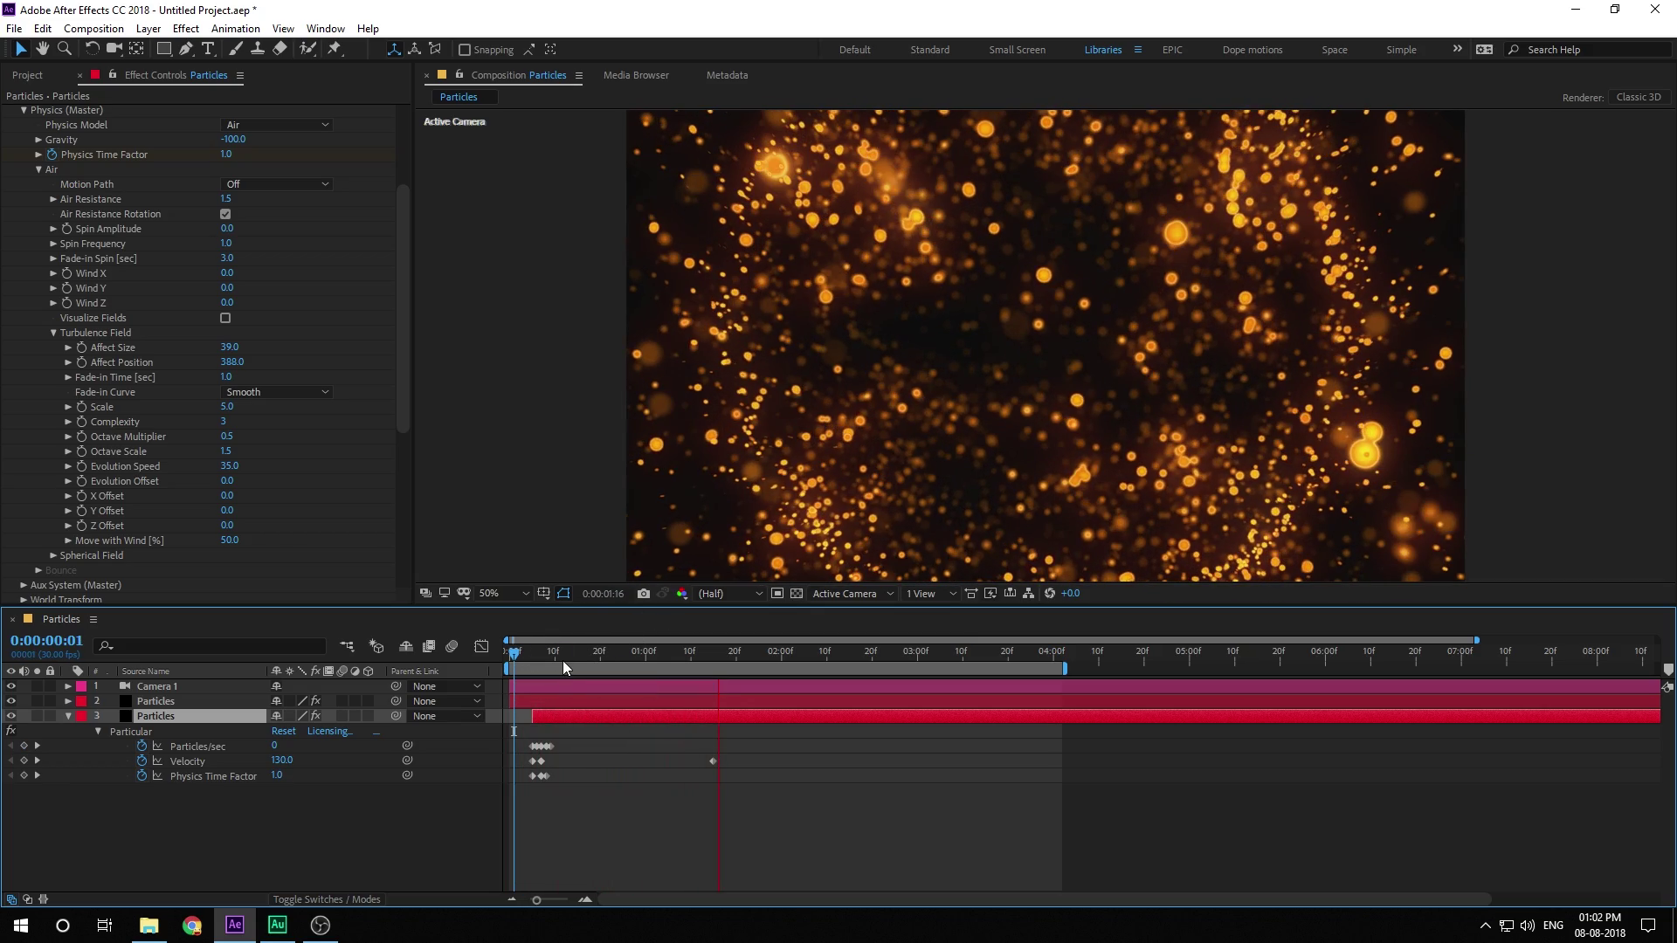
key(space)
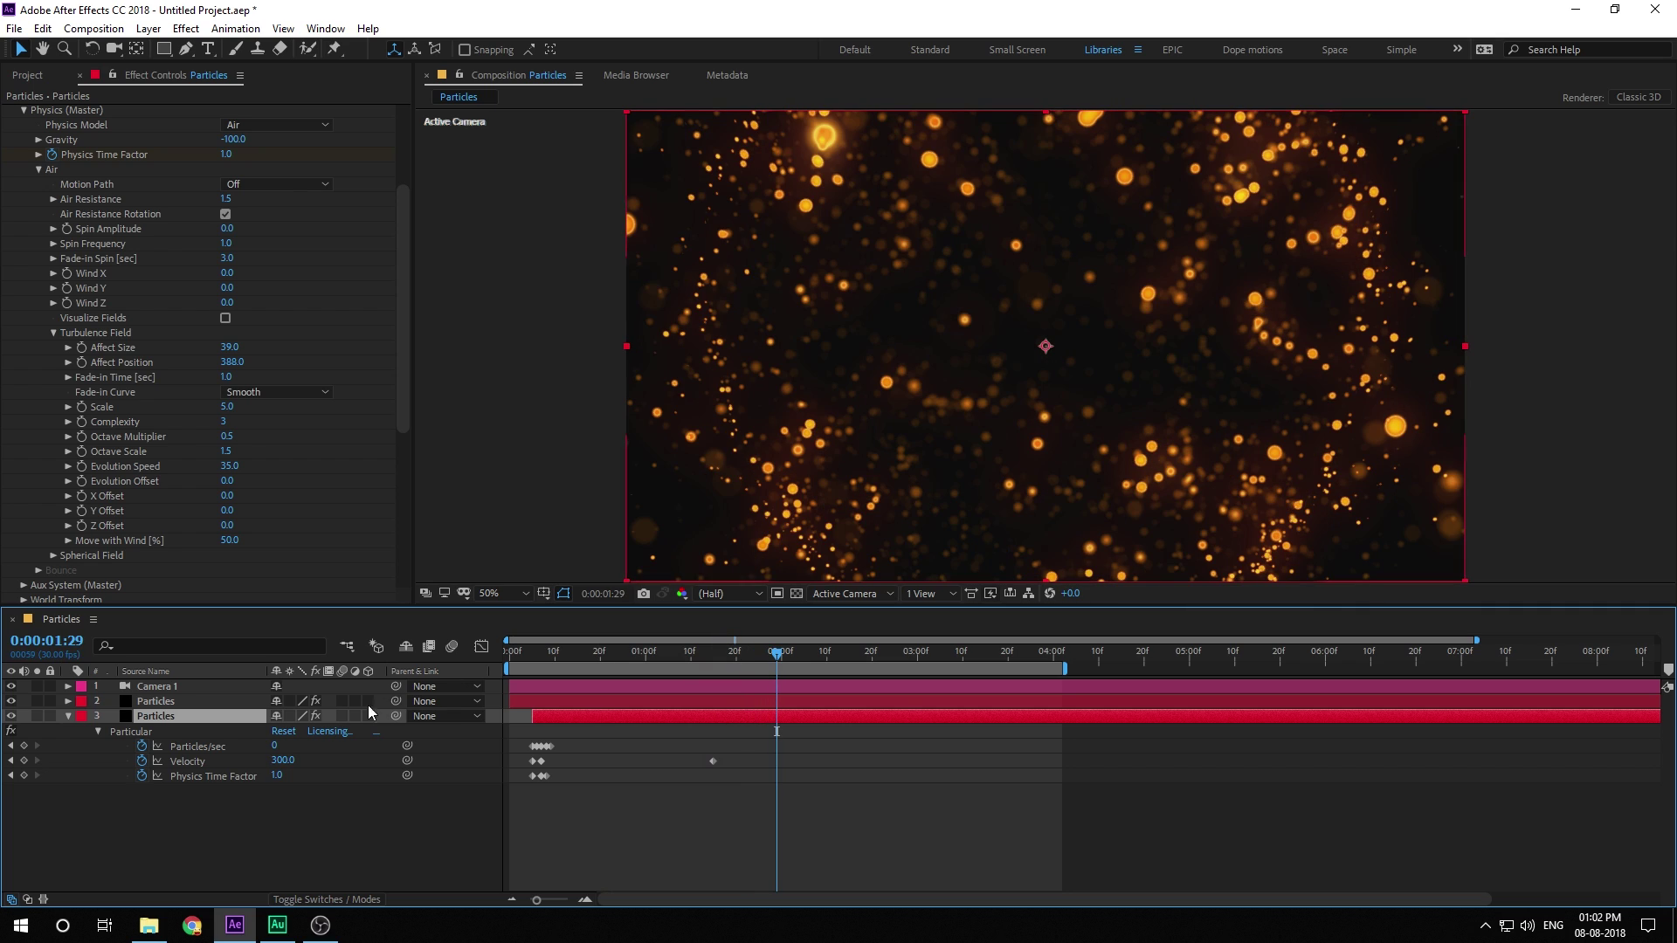
- Set Camera 1's Aperture to 700 pixels
click(70, 716)
click(171, 685)
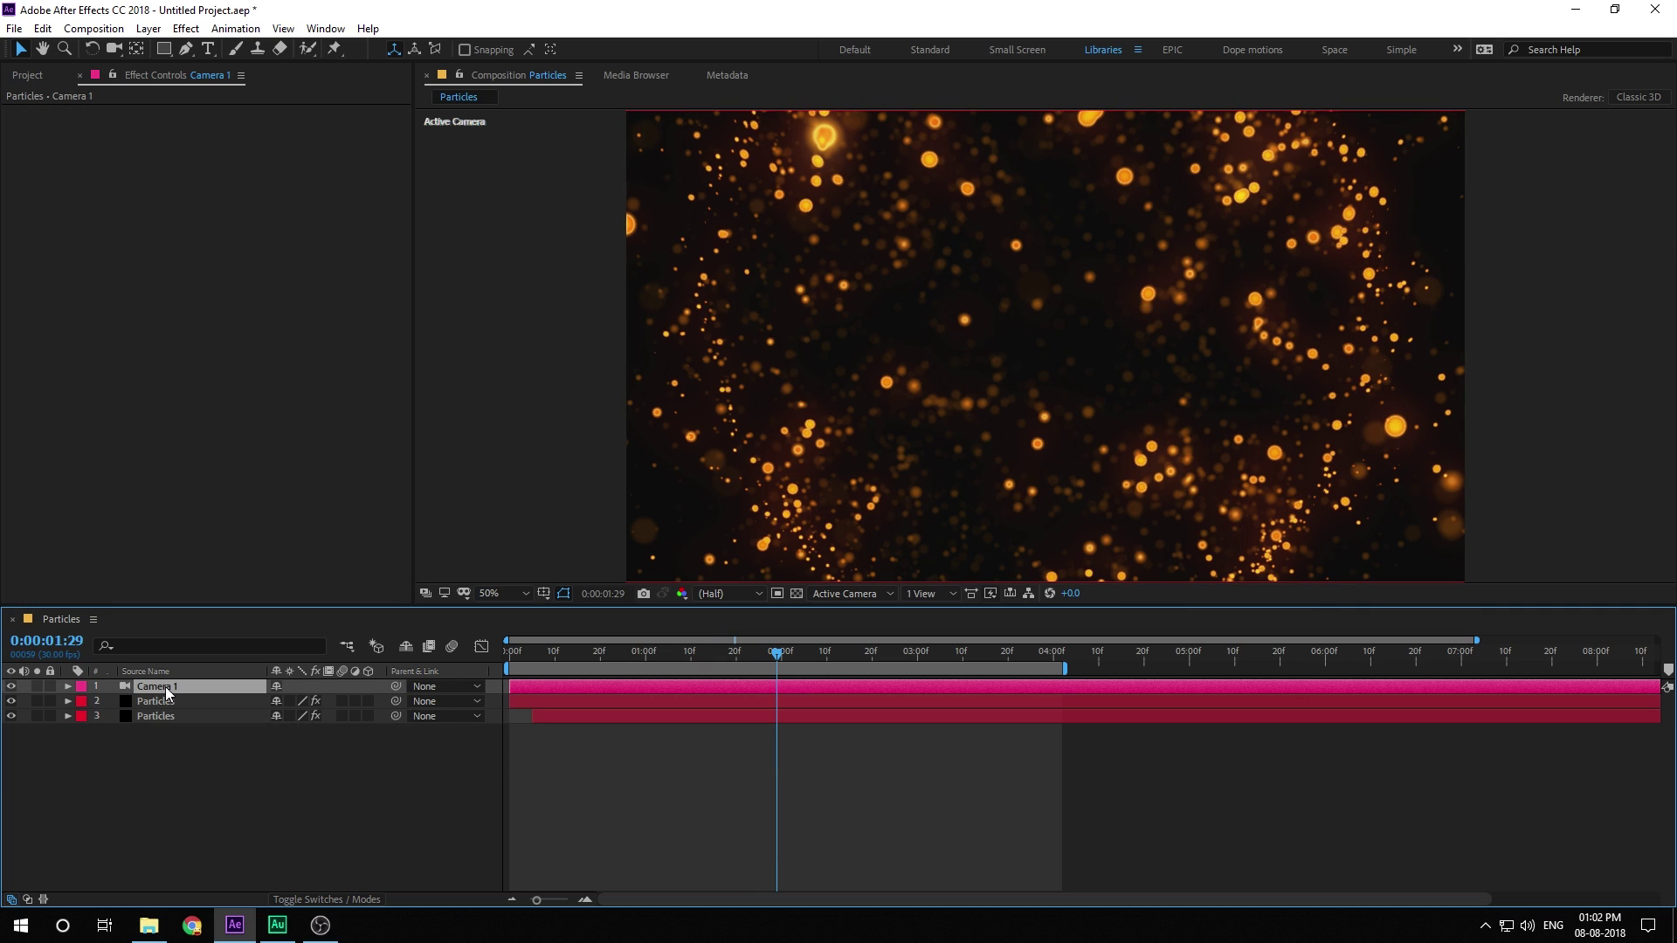
key(a)
key(a)
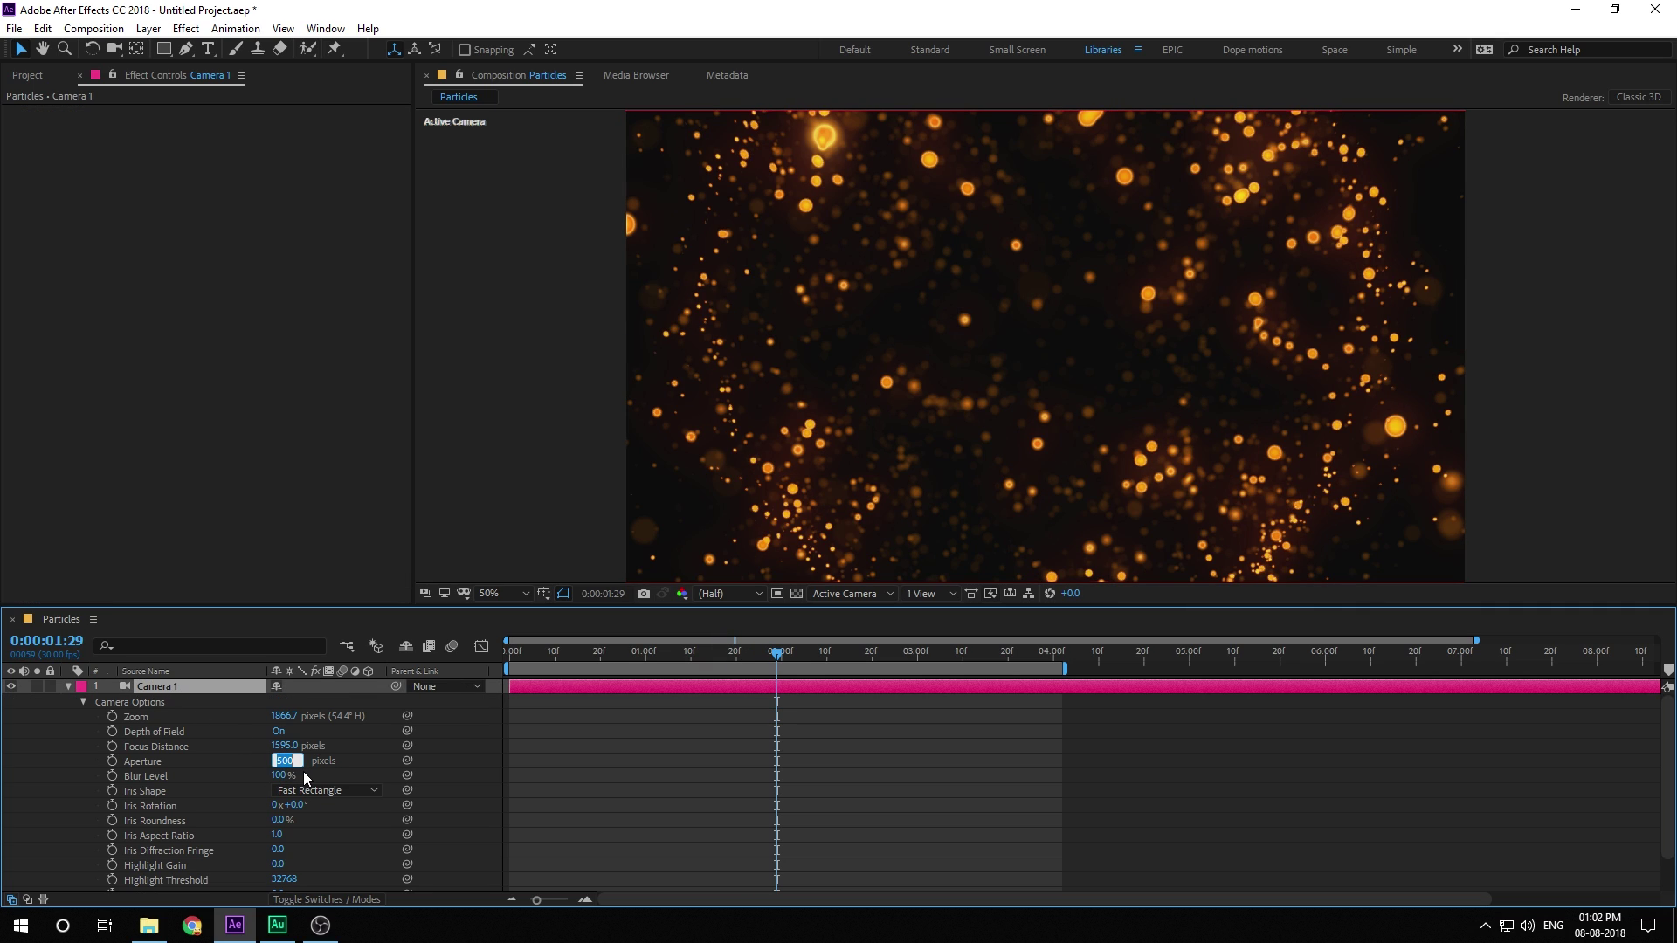
text(7)
click(454, 768)
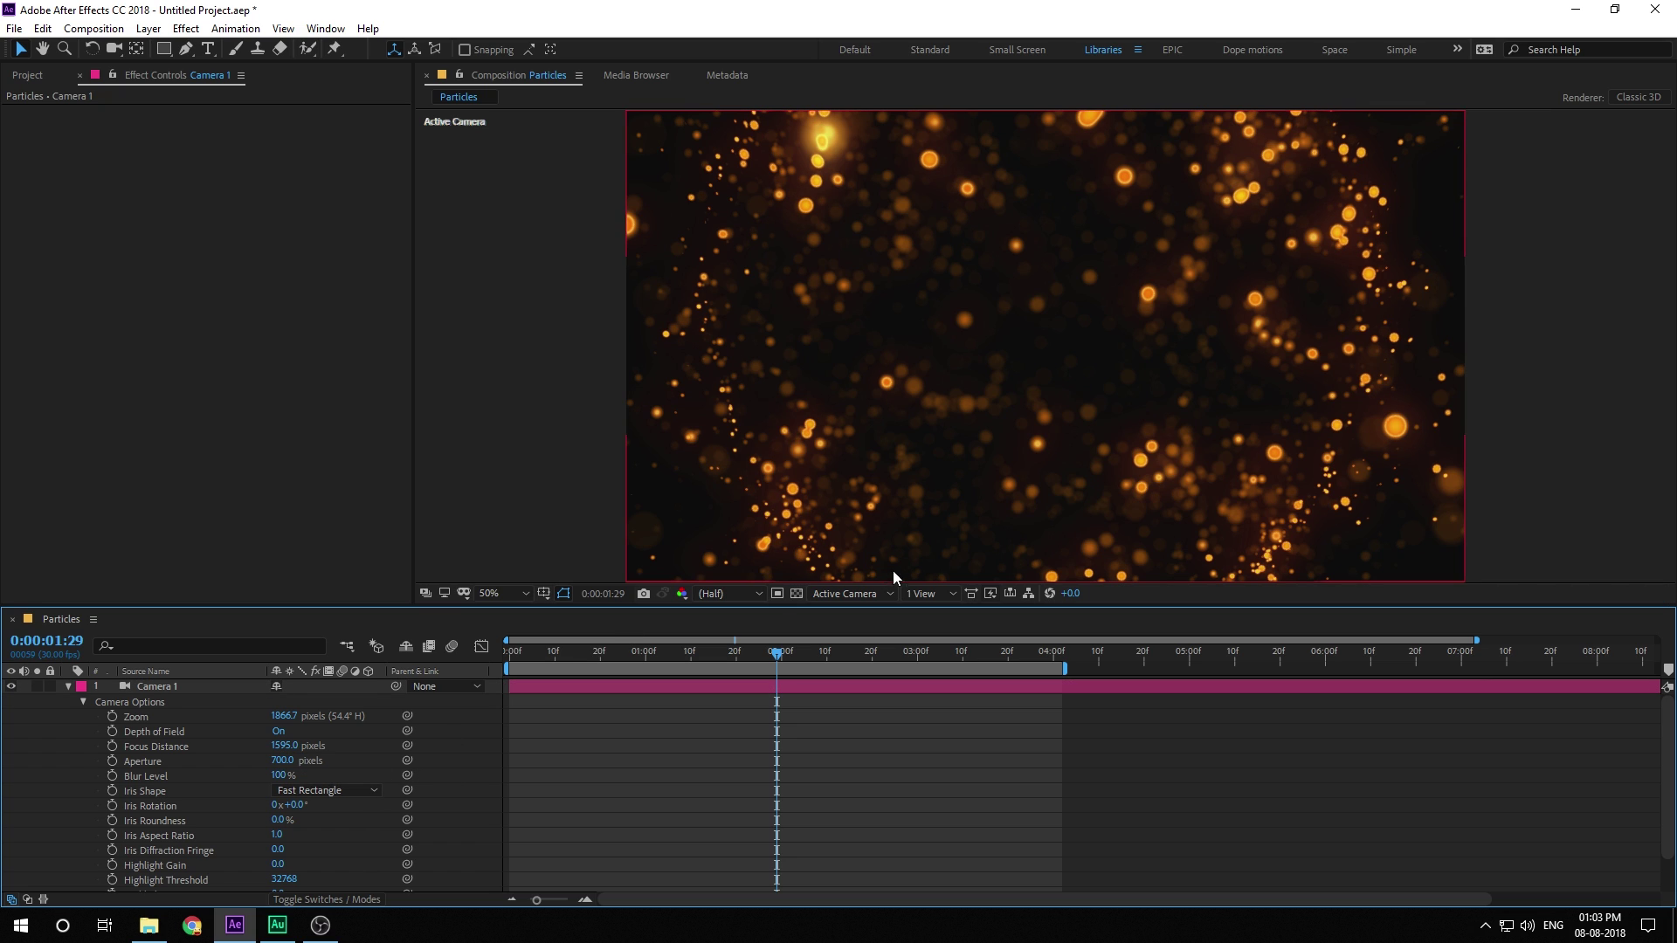
click(67, 687)
- Solo the upper Particles layer and go to frame 28
click(146, 715)
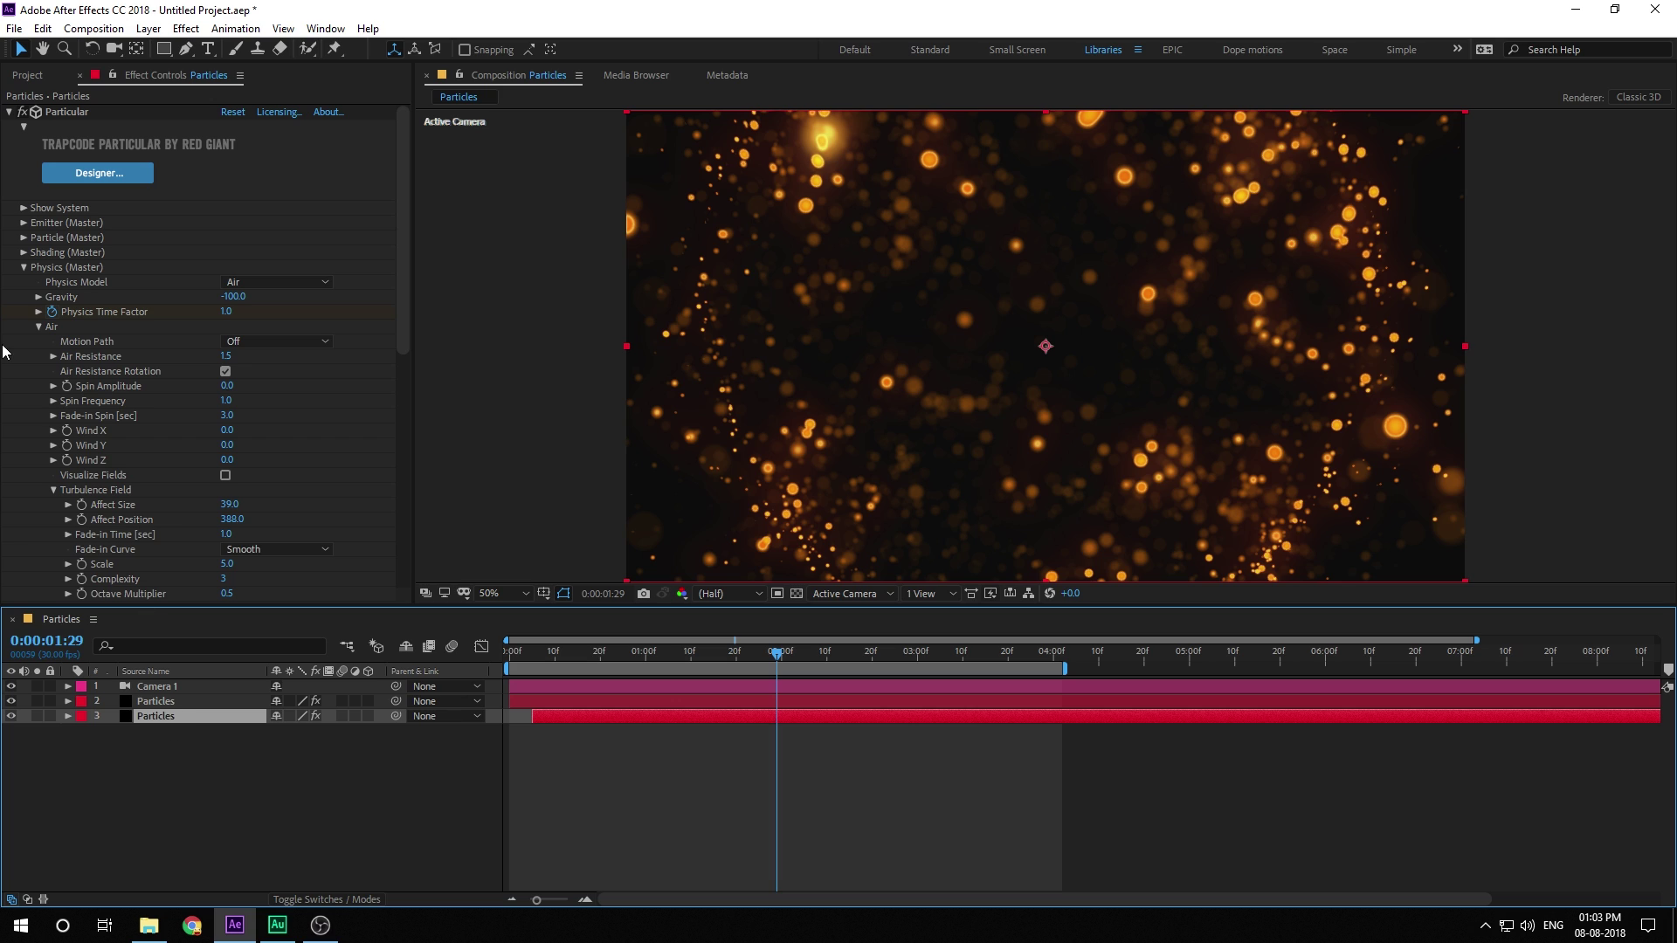
click(11, 113)
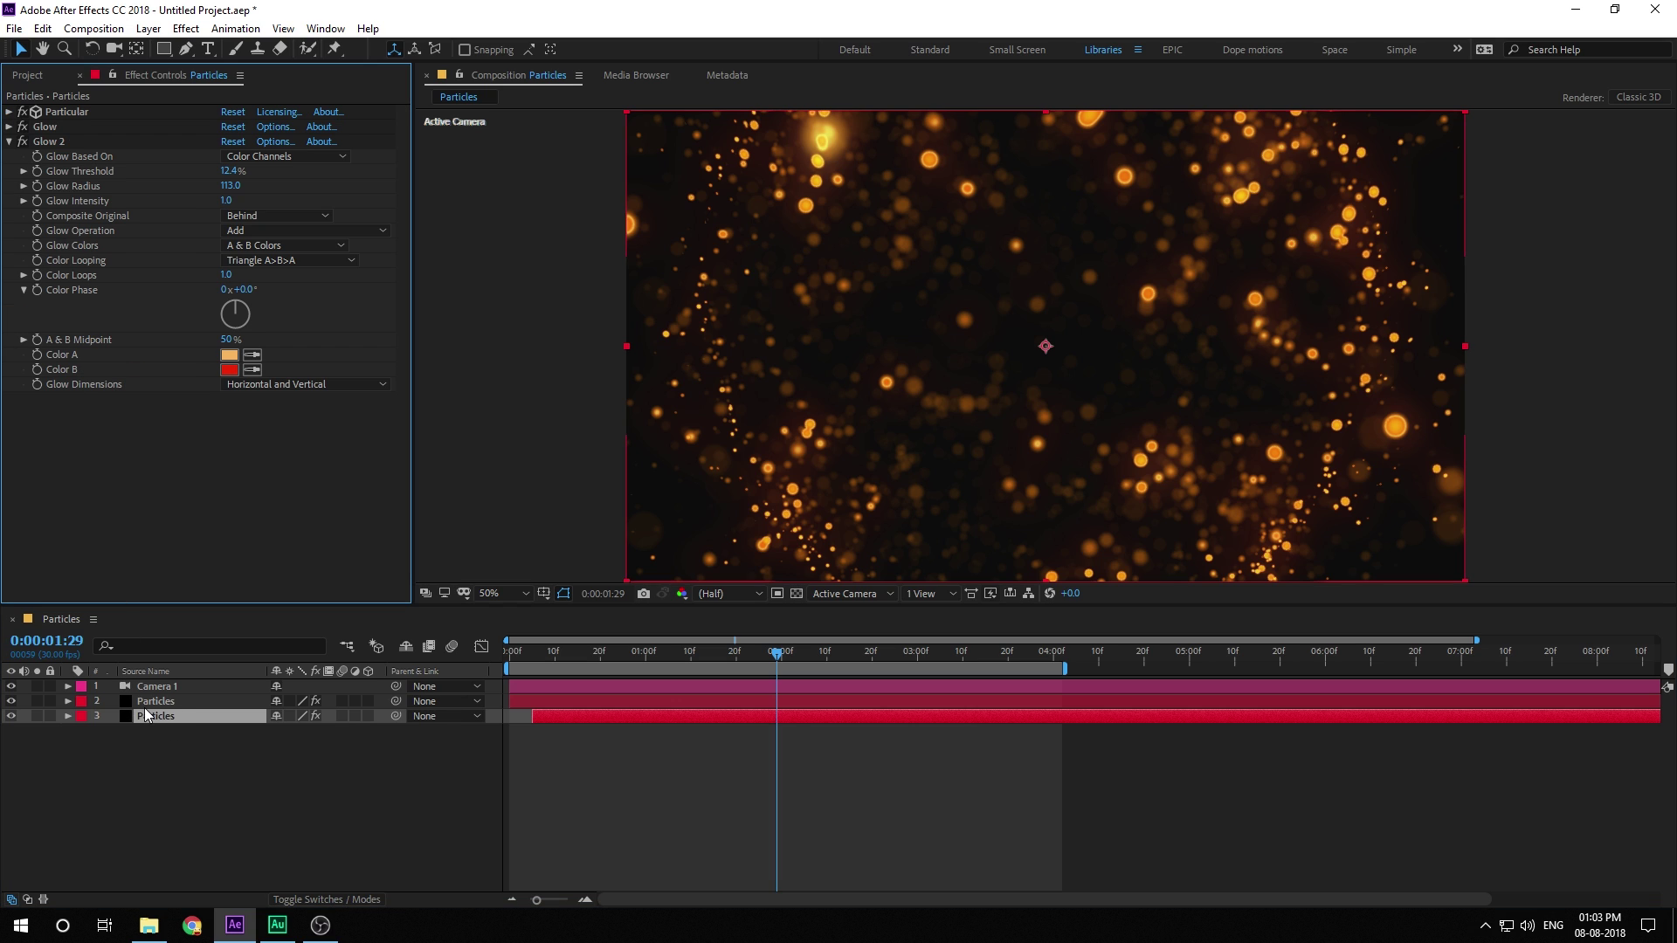
click(146, 702)
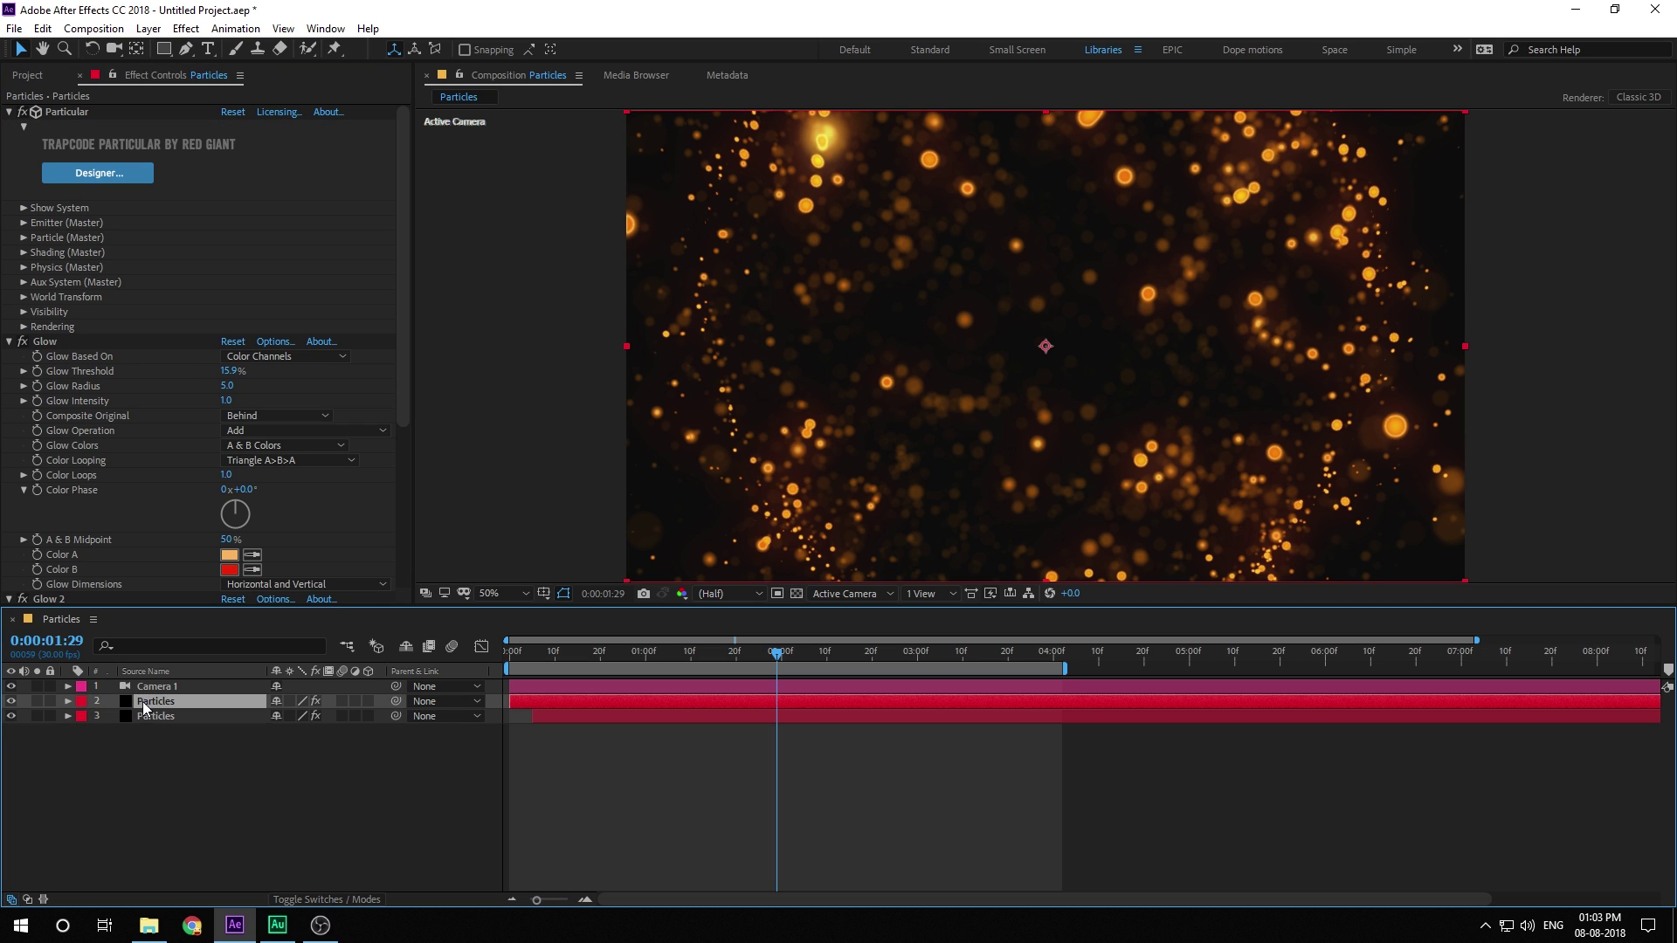
click(37, 701)
drag(677, 651, 635, 654)
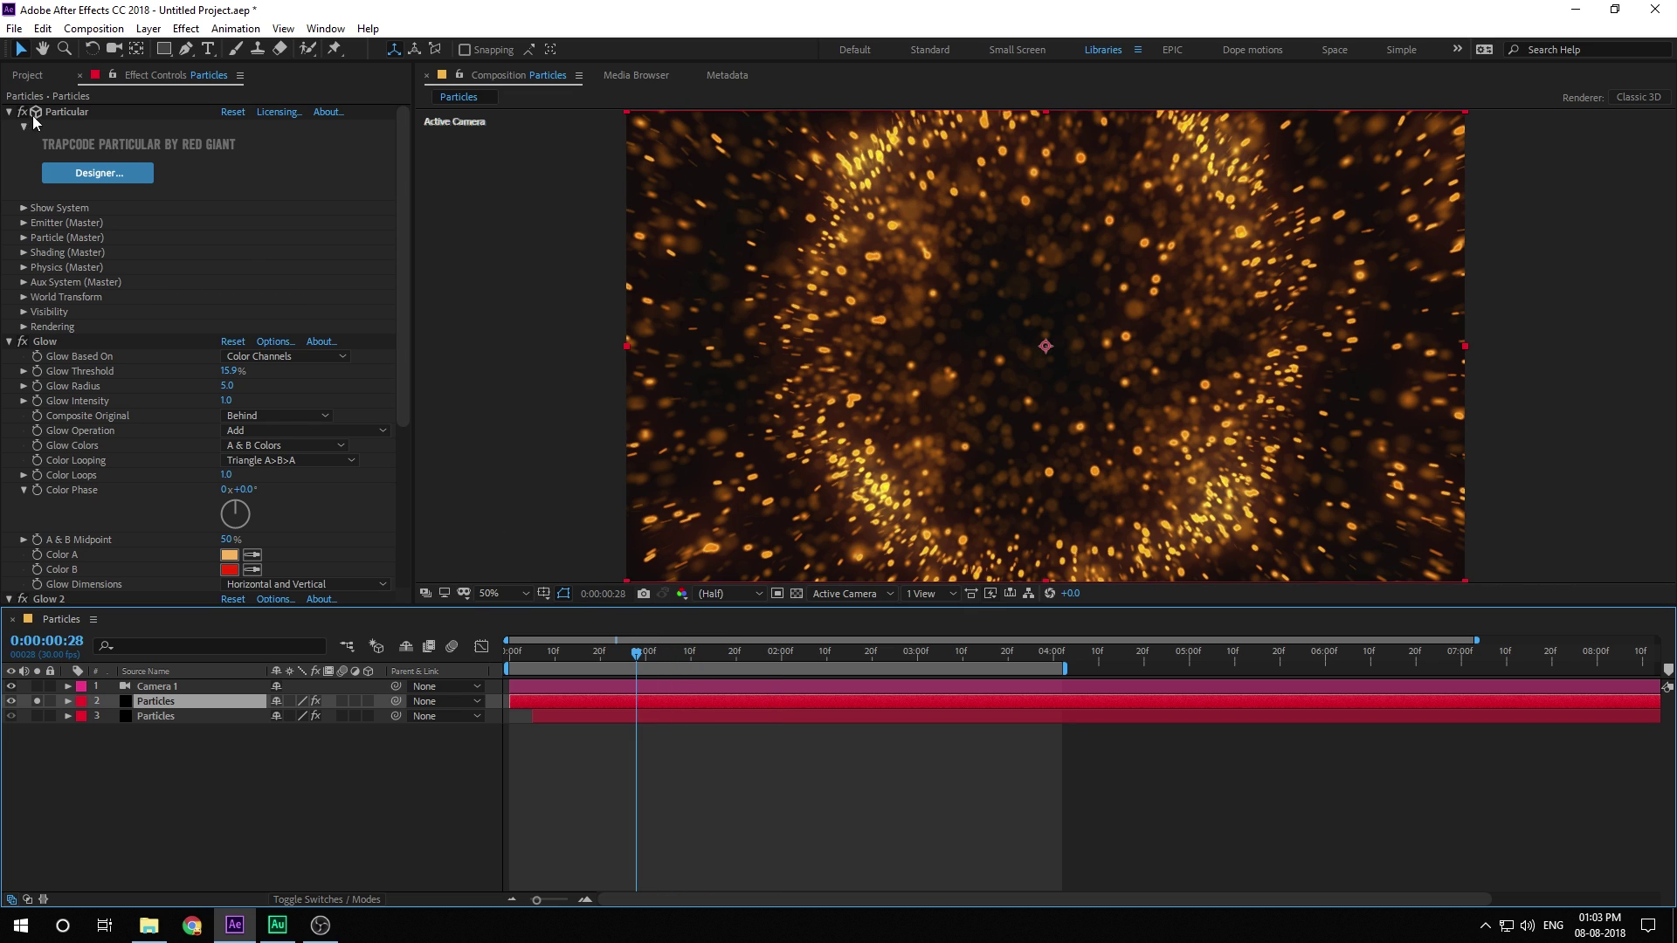
- Add a Curves effect to the upper Particles layer below Glow 2
click(9, 113)
click(8, 127)
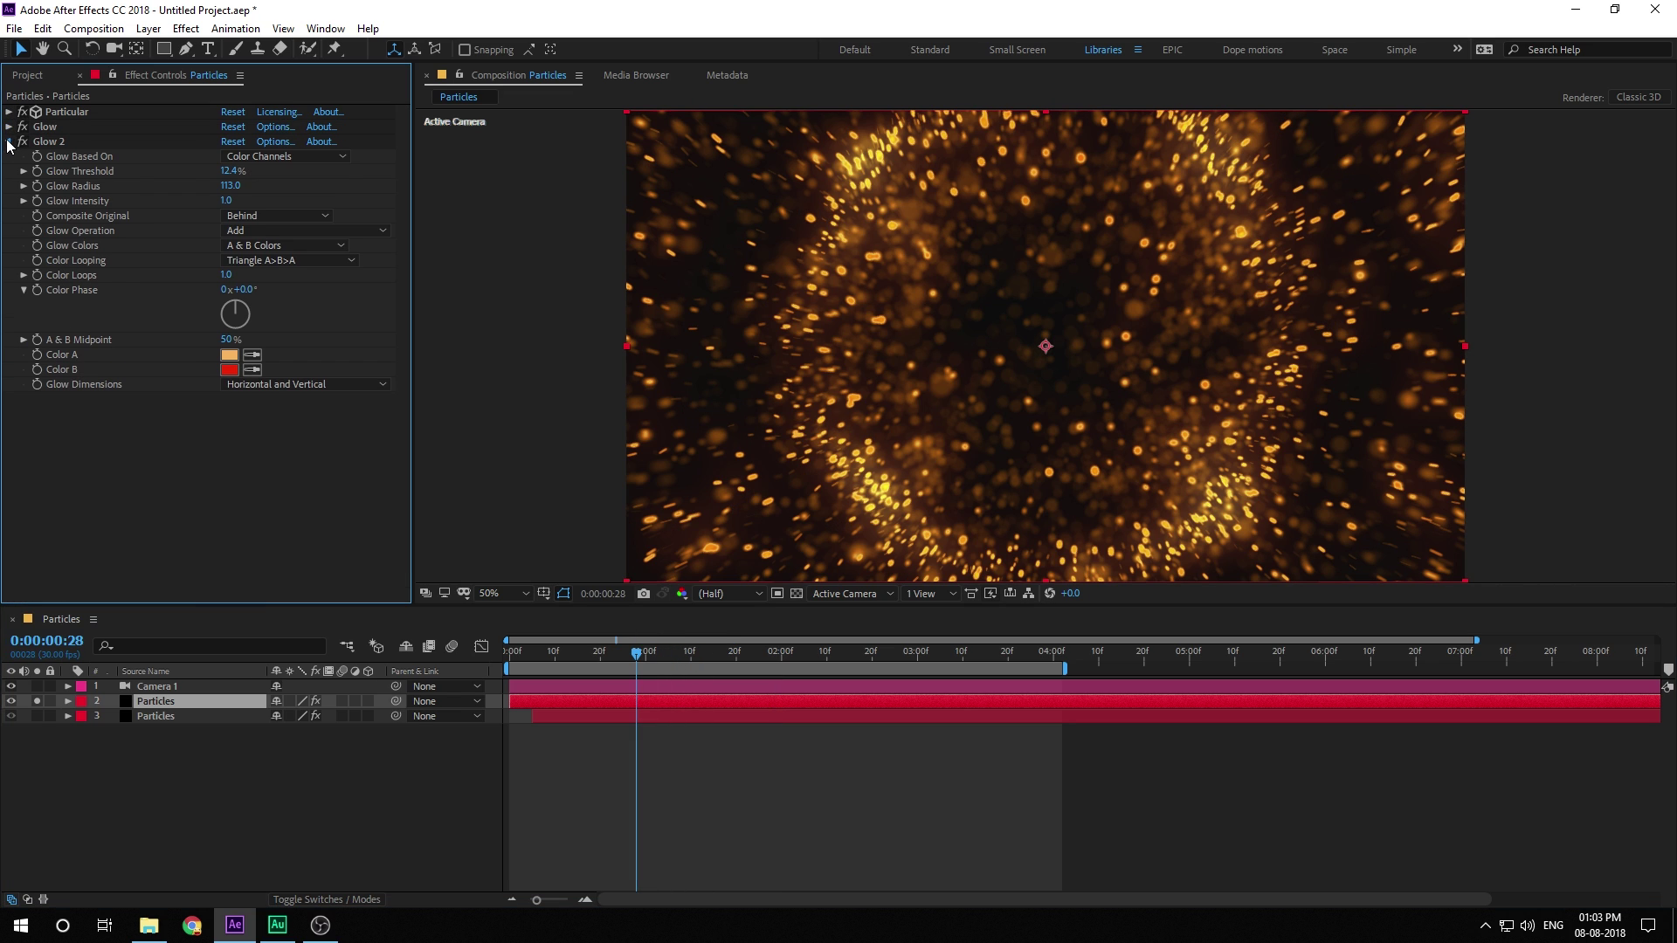
click(9, 141)
key(ctrl+space)
text(curves)
key(Return)
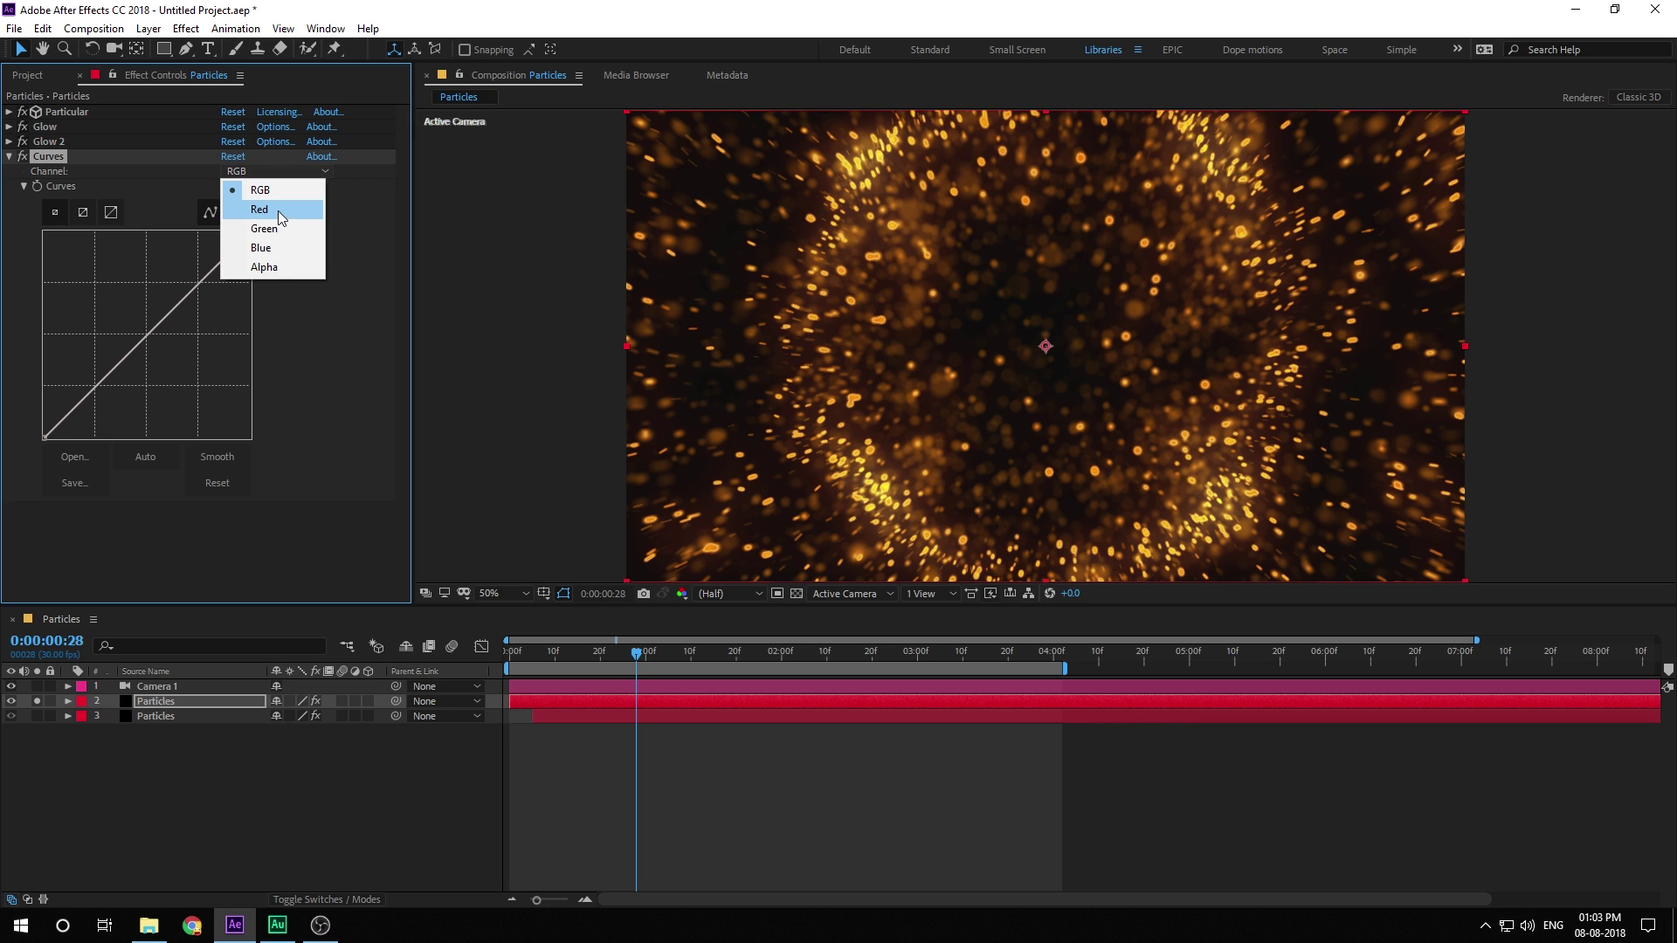
- In Curves, raise the Red channel's midtones, lower the Blue channel's midtones, and slightly lower the RGB curve
click(280, 218)
drag(142, 341, 133, 331)
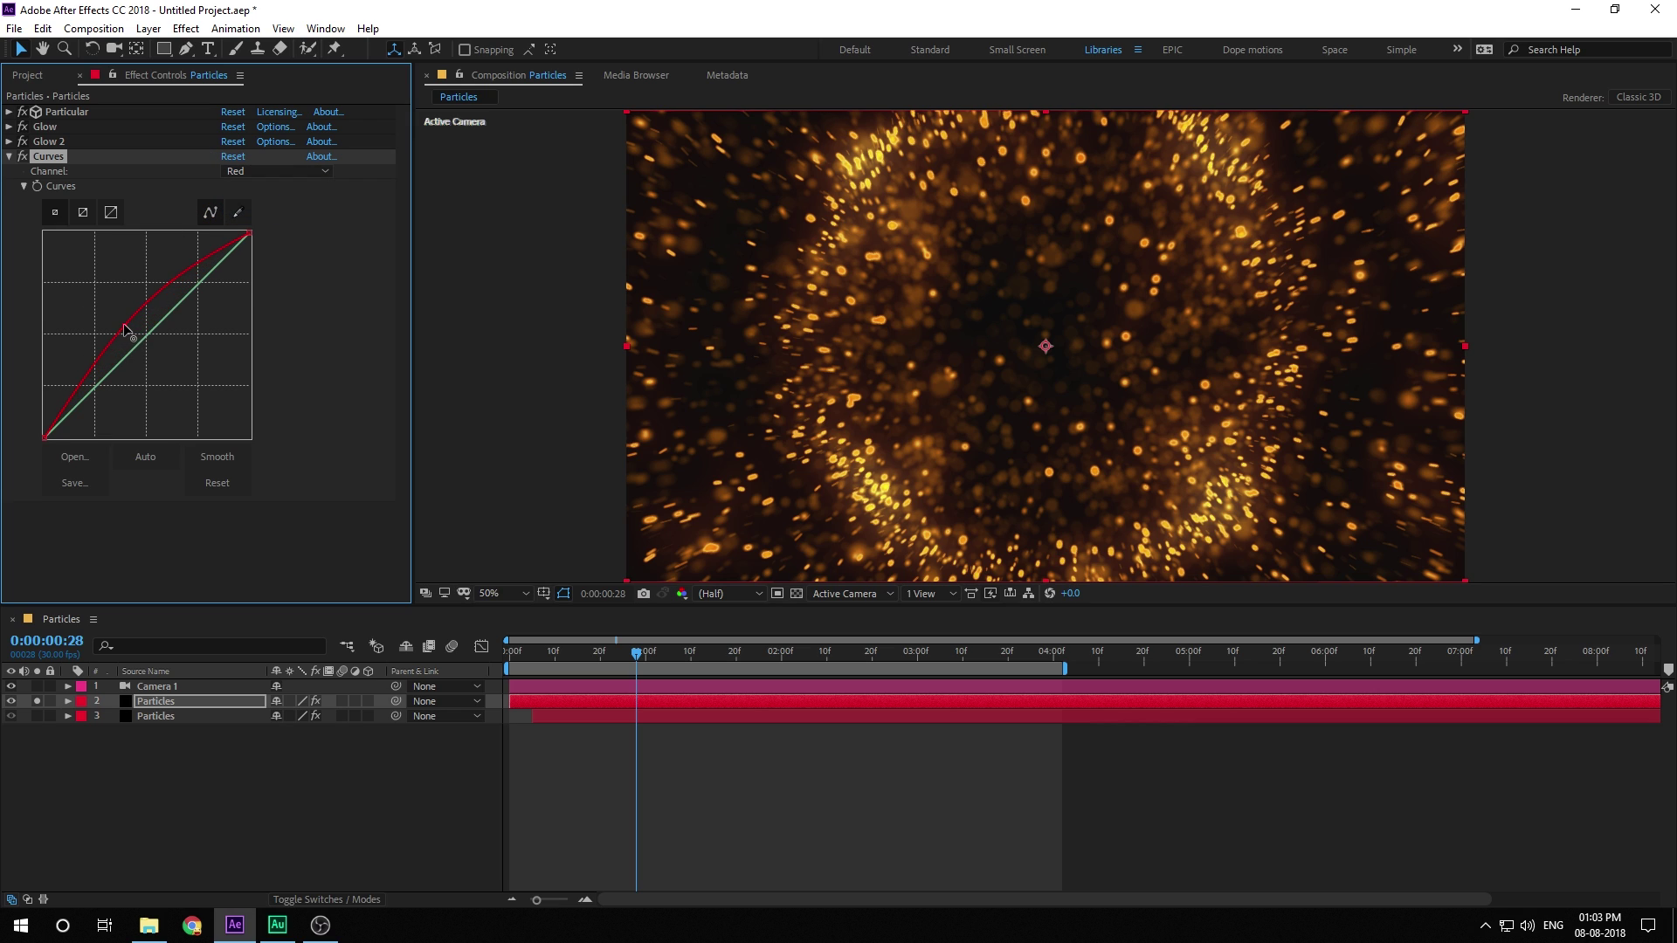
click(273, 171)
click(266, 251)
drag(140, 337, 181, 320)
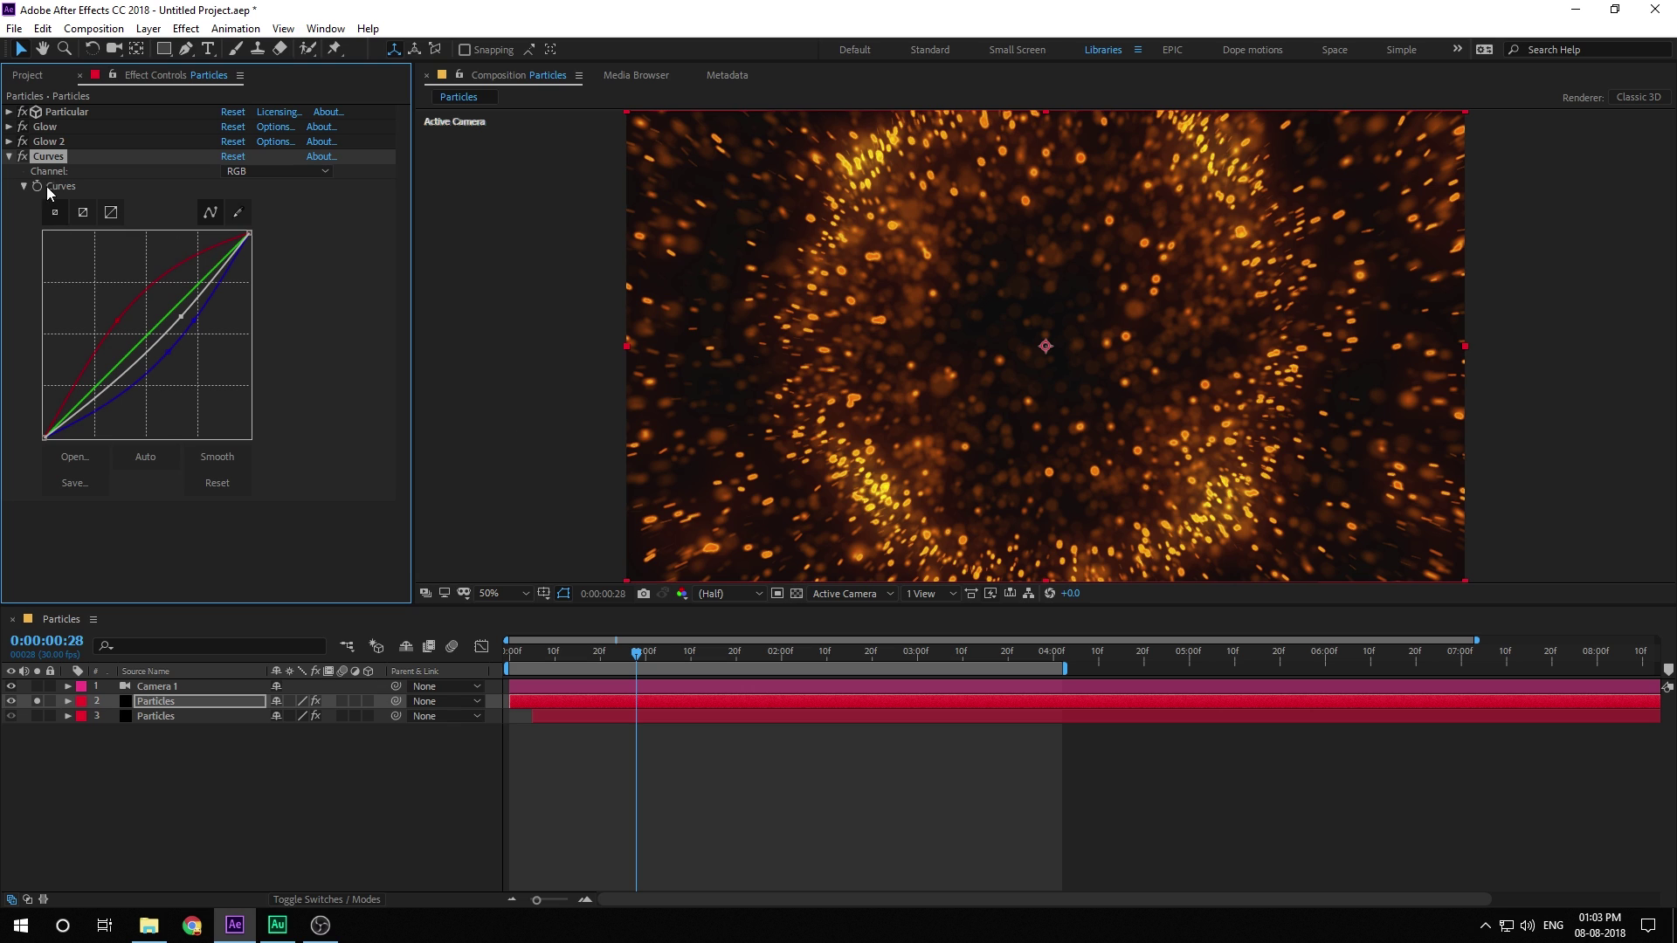
- Copy the Curves effect onto the lower Particles layer and turn off the upper layer's solo
drag(46, 158, 159, 623)
drag(173, 714, 173, 714)
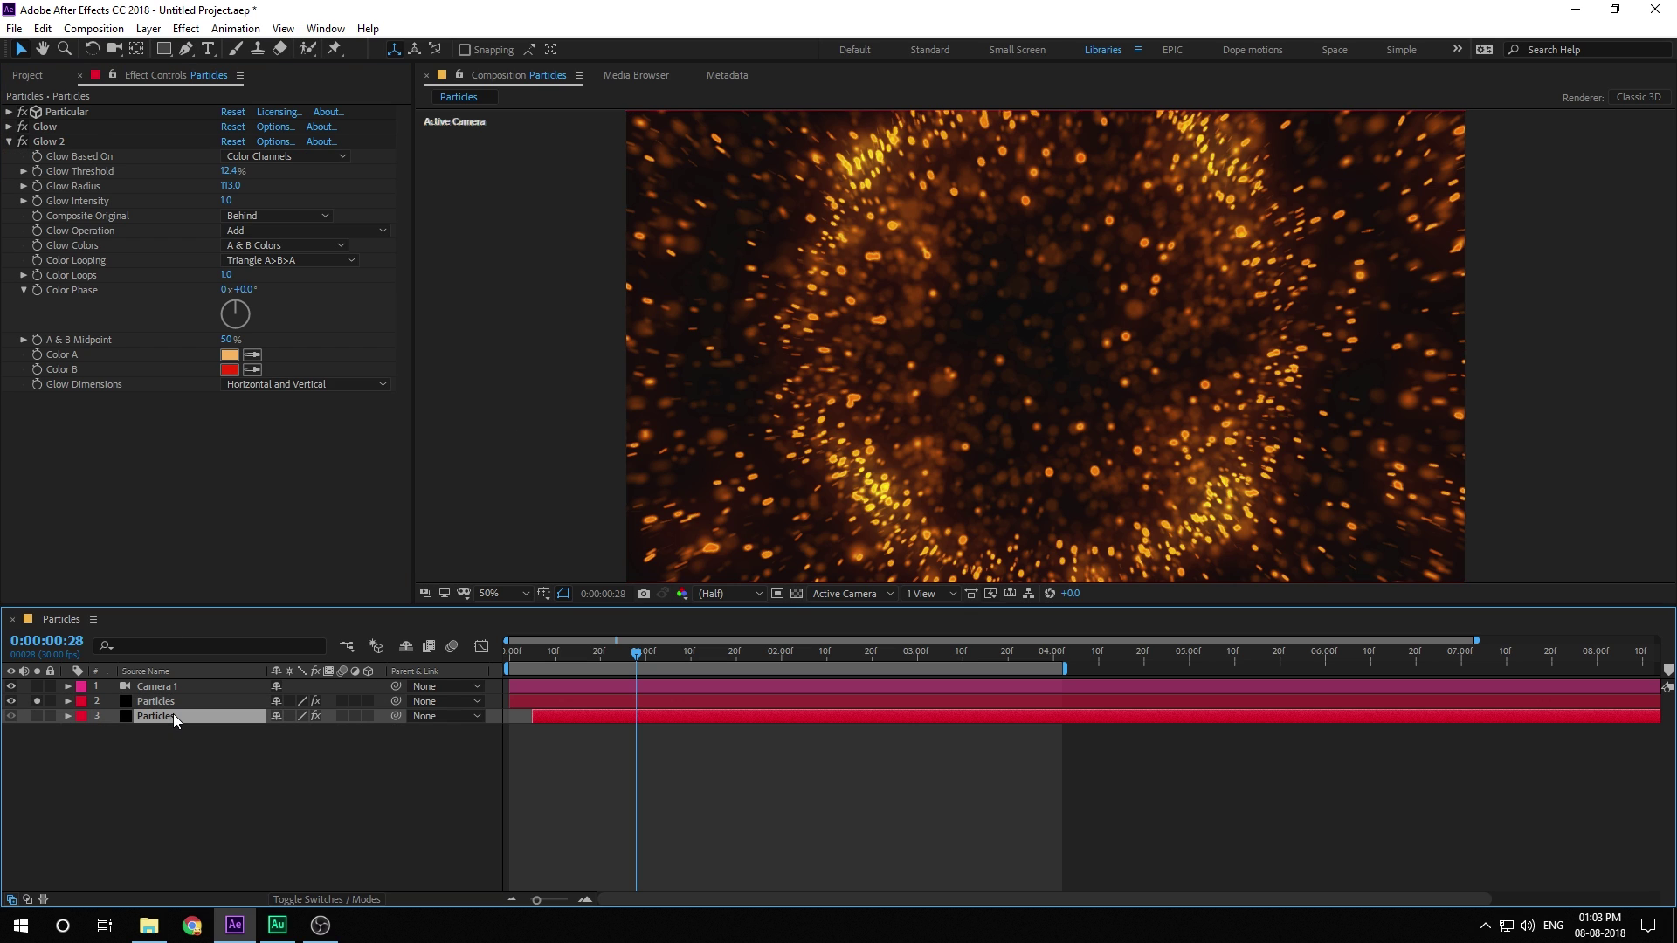
click(154, 809)
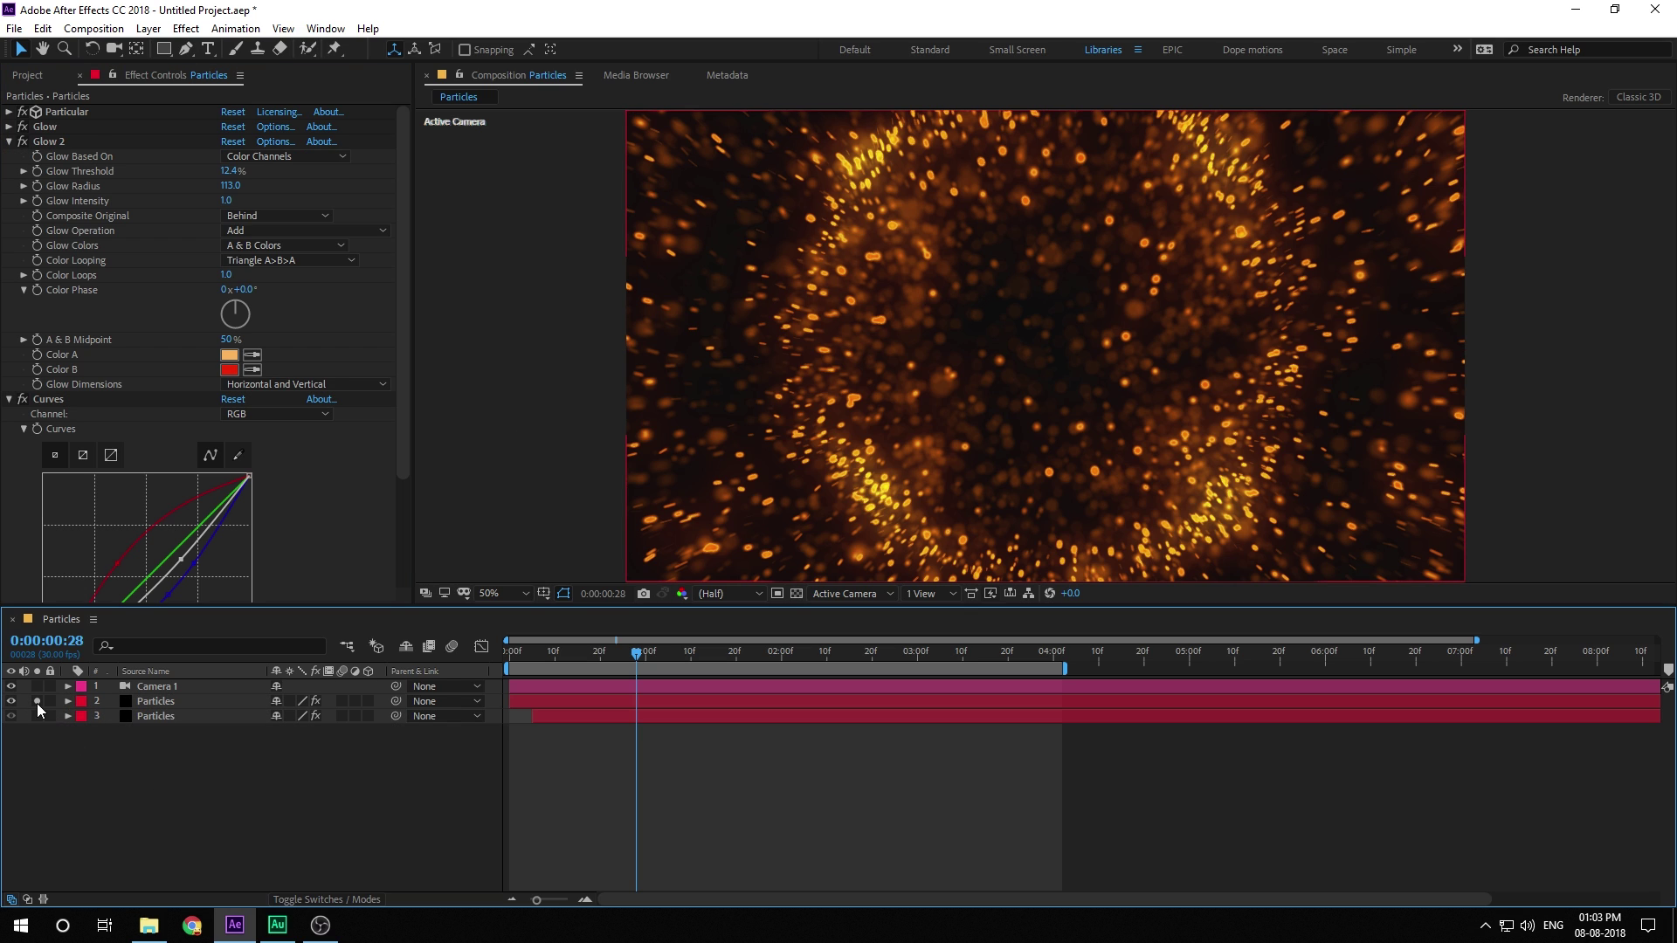
click(37, 701)
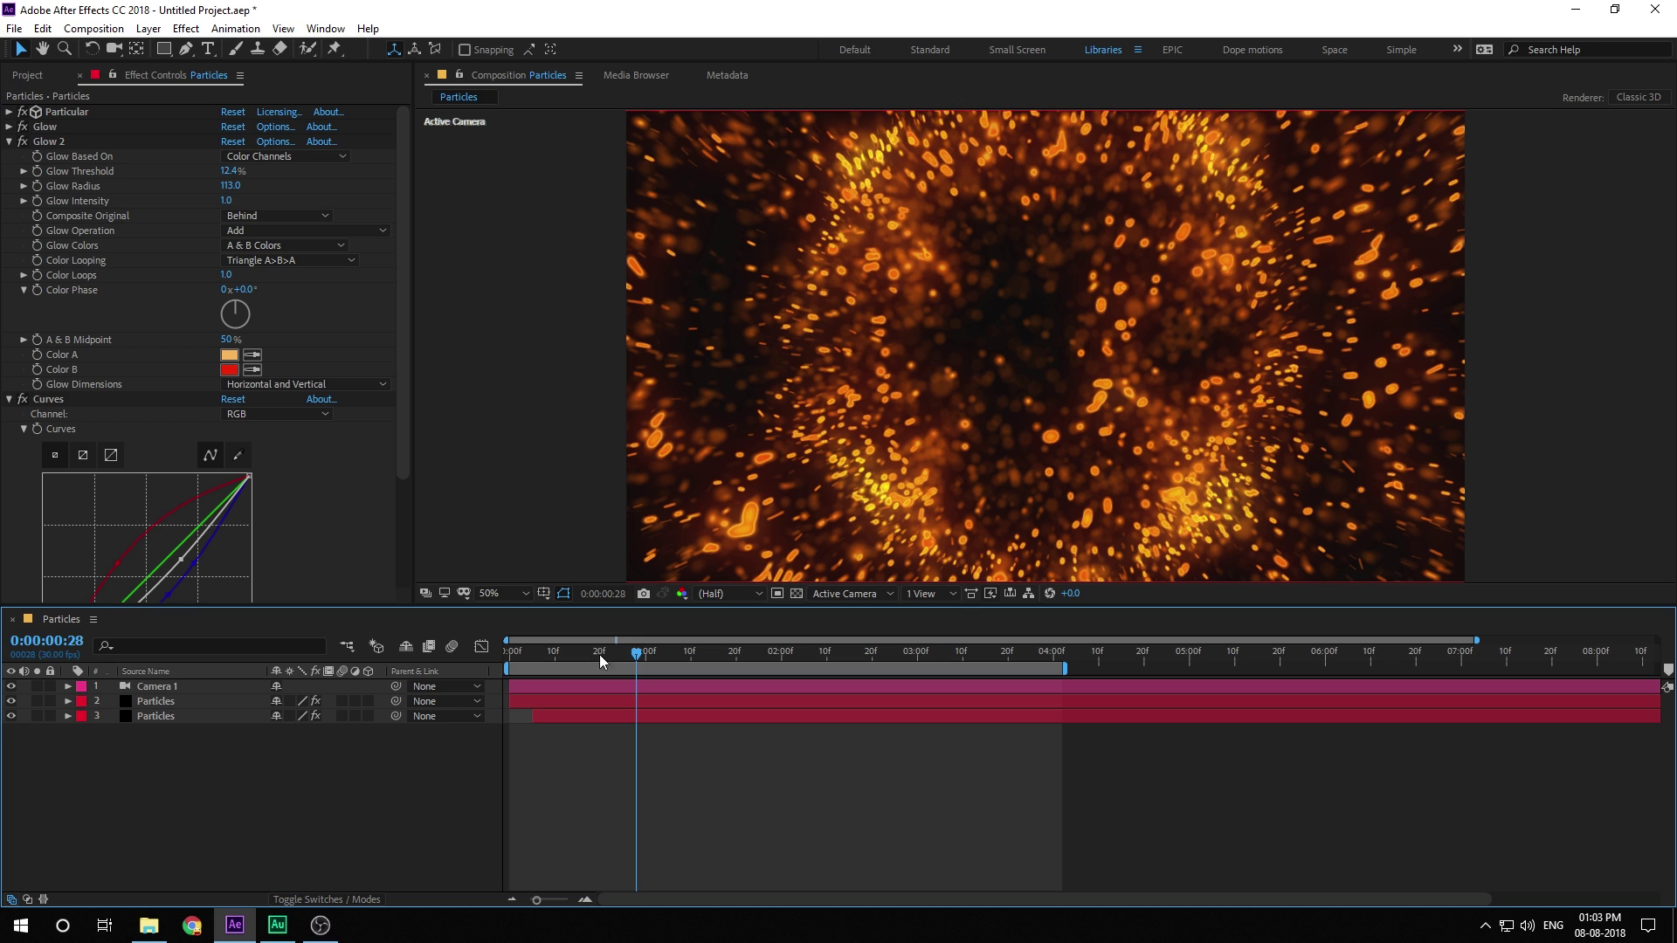
- Toggle Glow 2 and Glow off and on for the lower Particles layer to compare their contribution
click(23, 144)
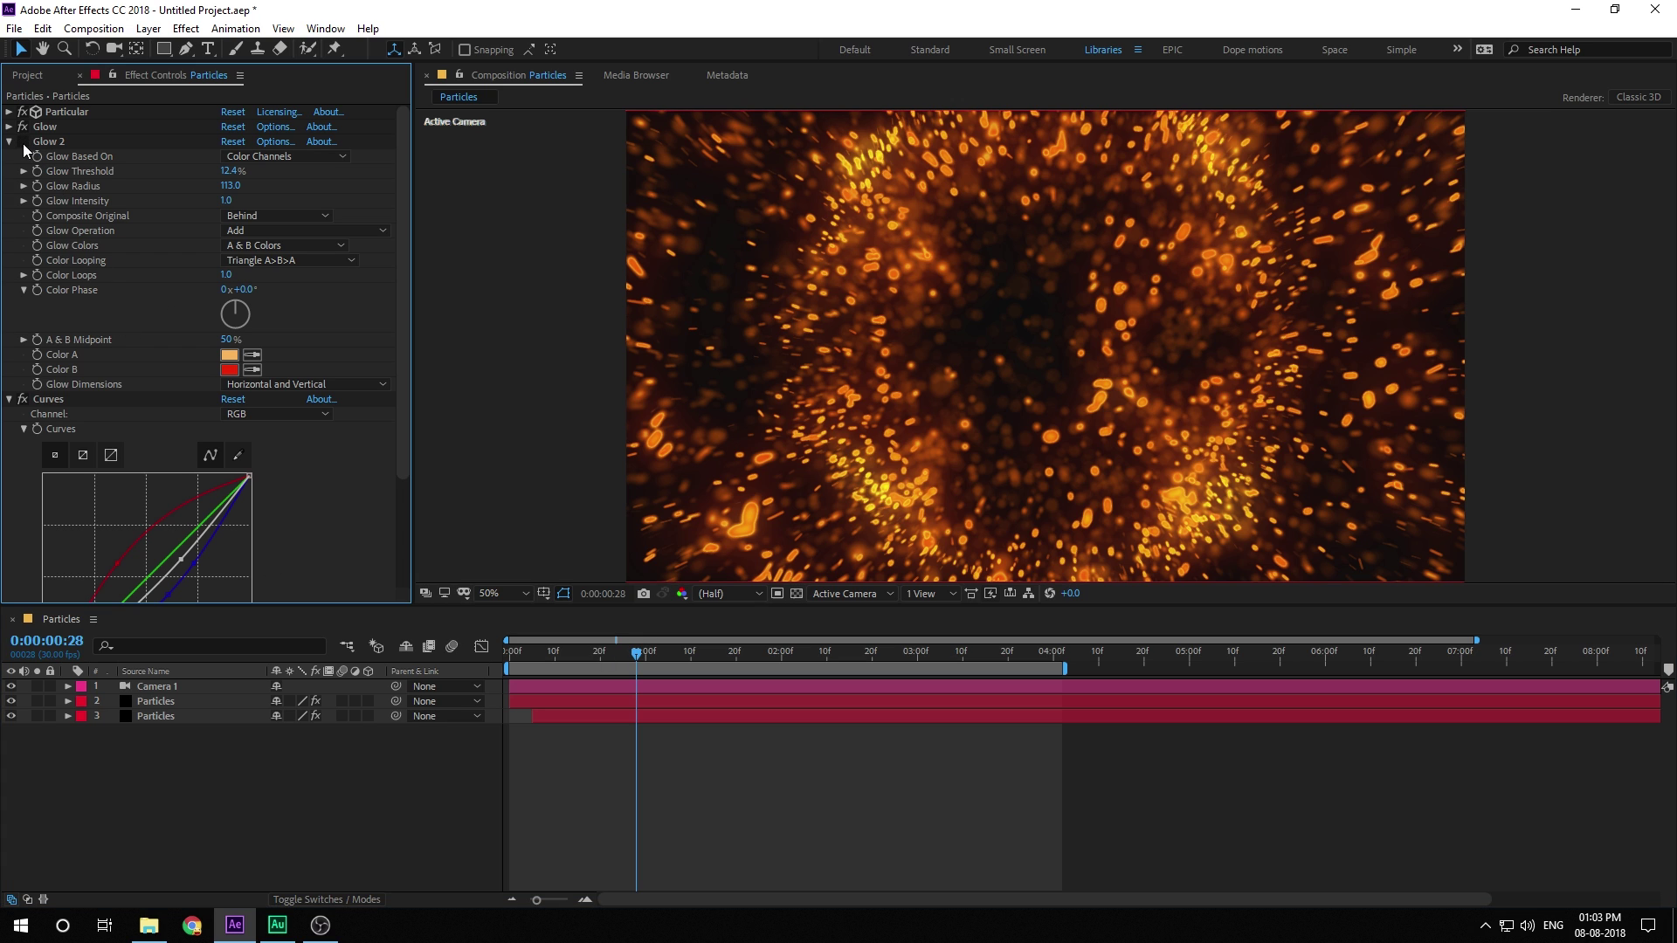
click(24, 143)
click(24, 144)
click(24, 144)
click(22, 128)
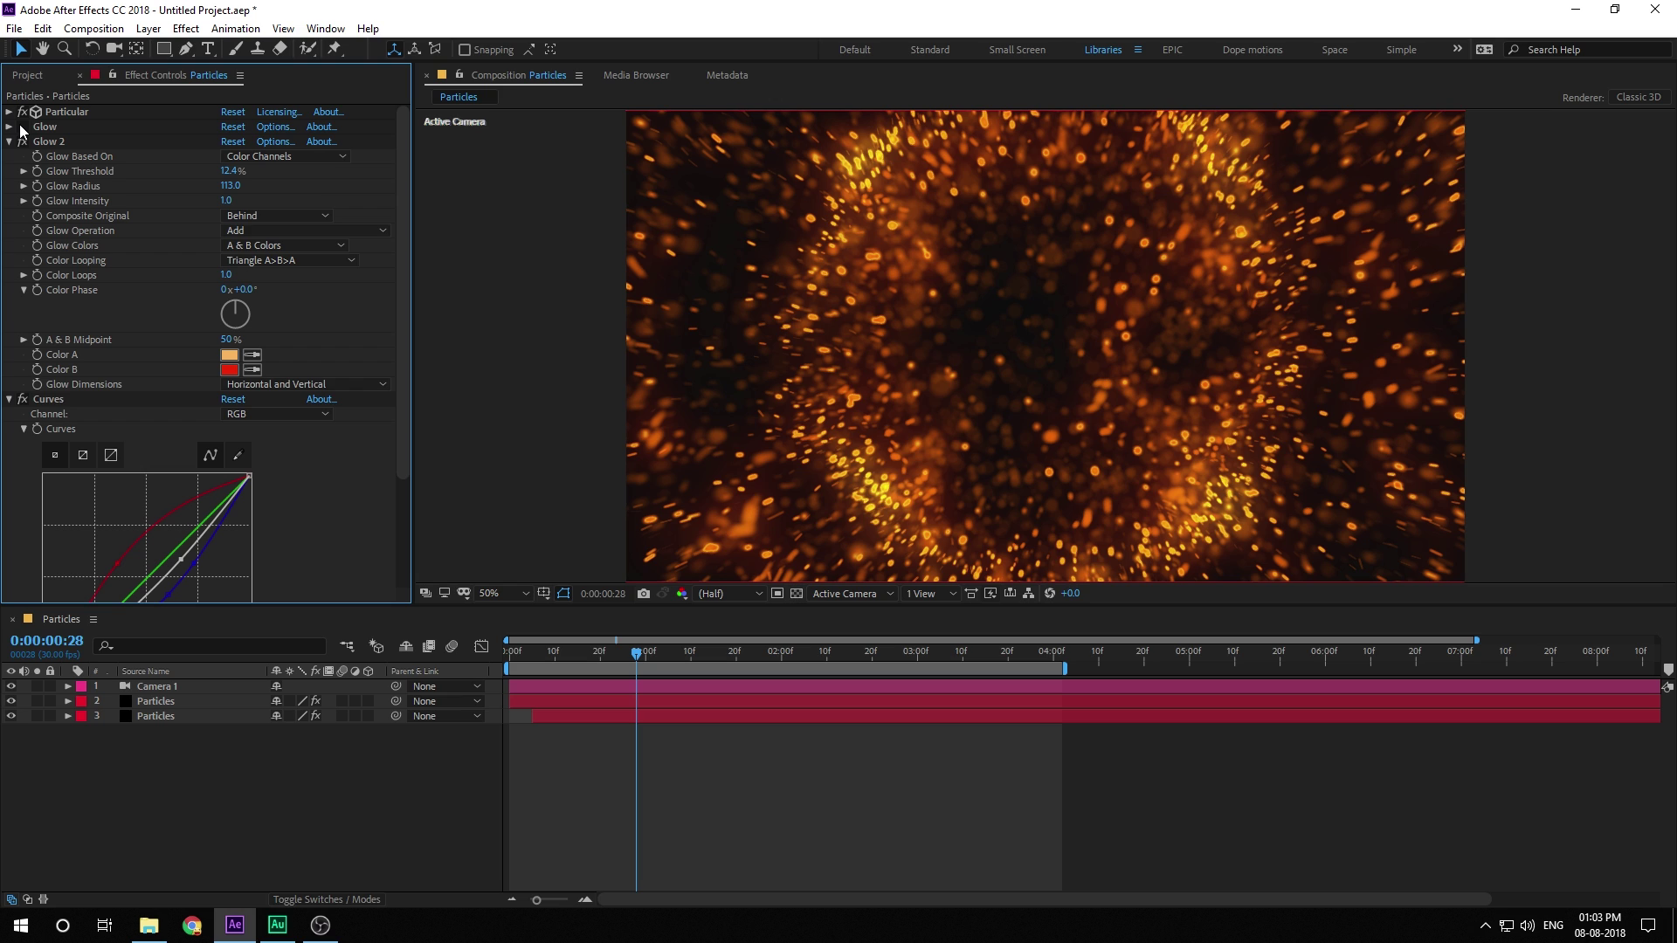
click(23, 128)
click(23, 127)
click(9, 126)
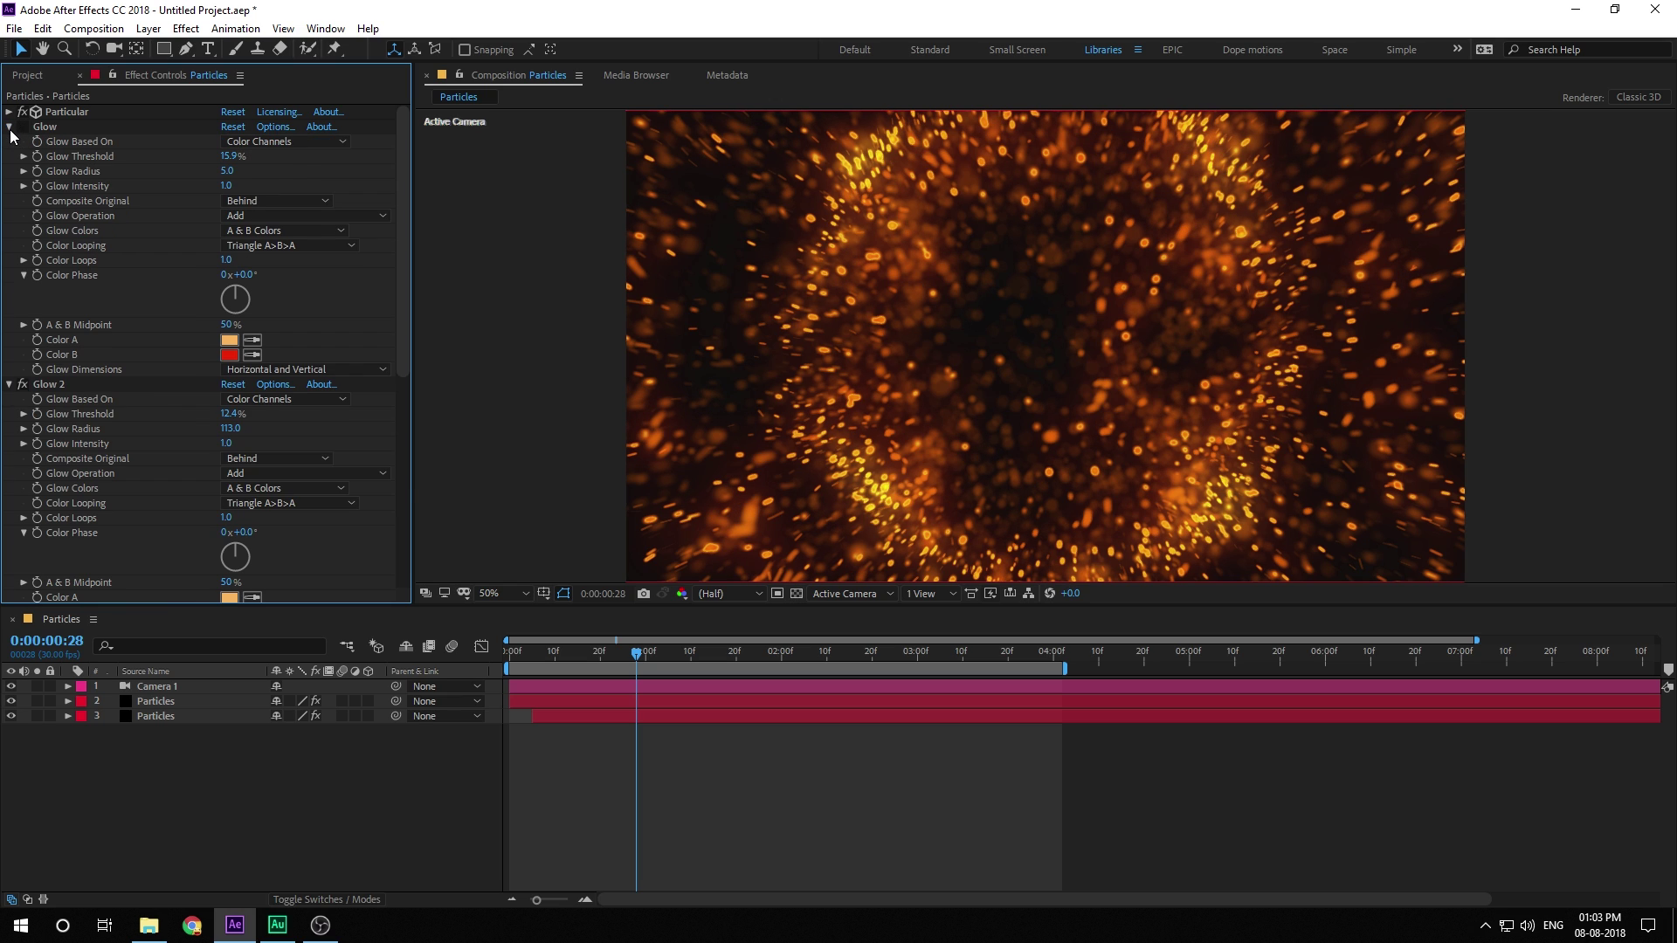
click(23, 127)
- Set the first Glow's Threshold to 30% and Radius to 19 on the lower Particles layer
click(233, 157)
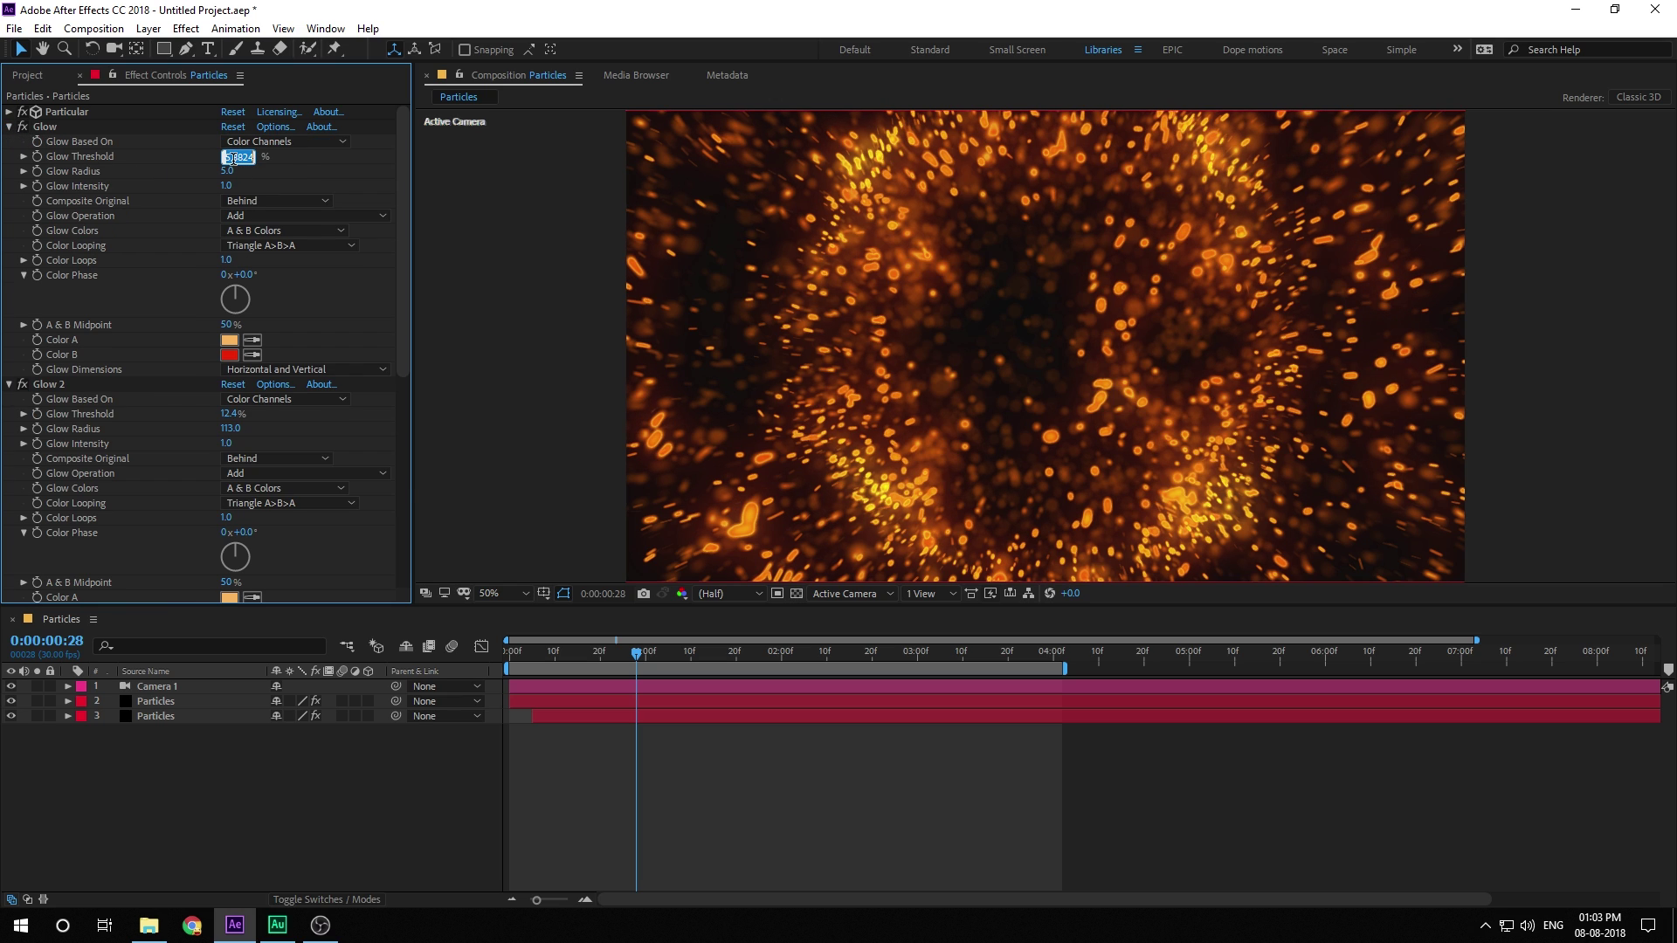
text(30)
key(Return)
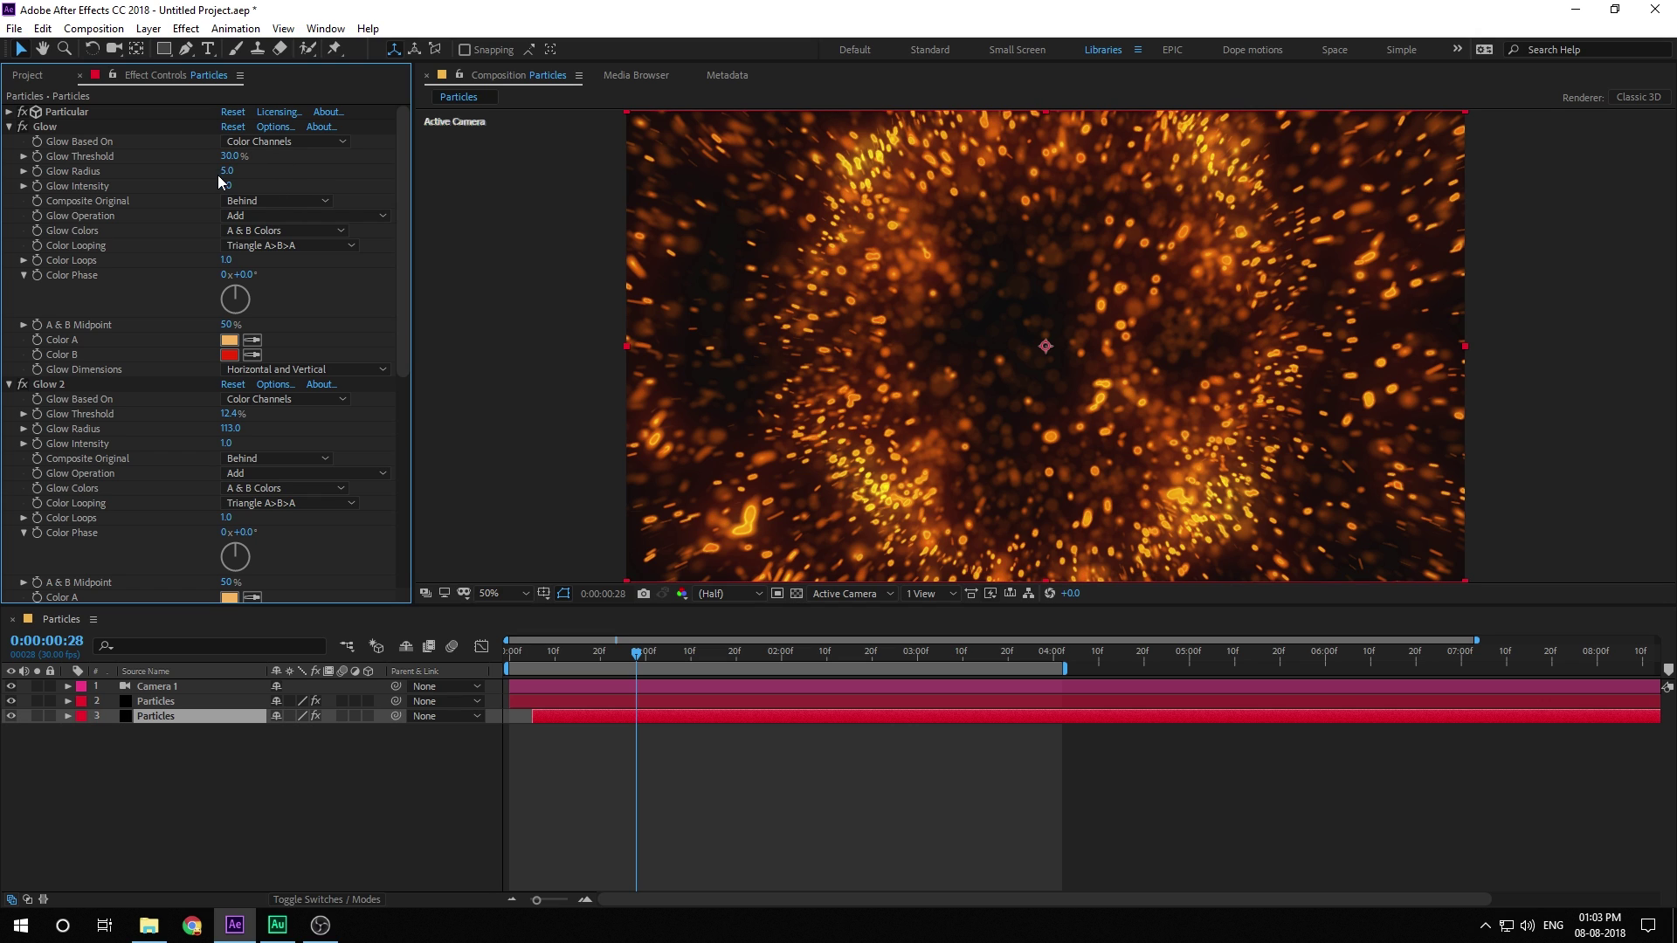
drag(225, 171, 233, 170)
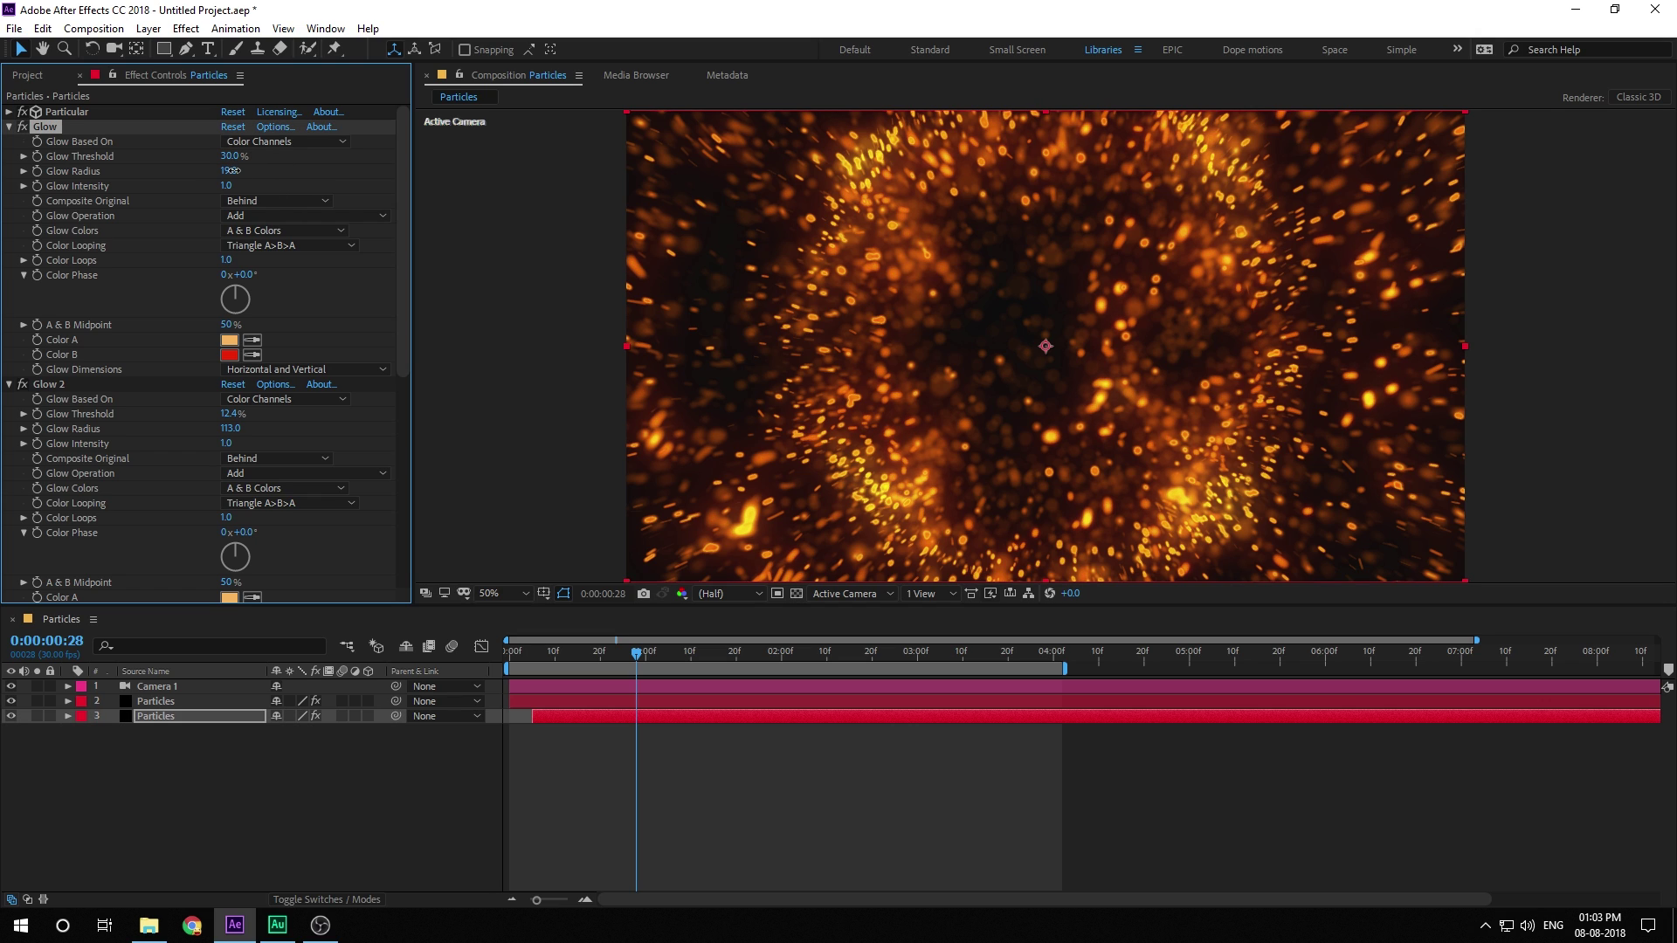
- End the work area at 0:00:02:01 and preview the color-corrected burst from the first frame
drag(565, 651, 786, 657)
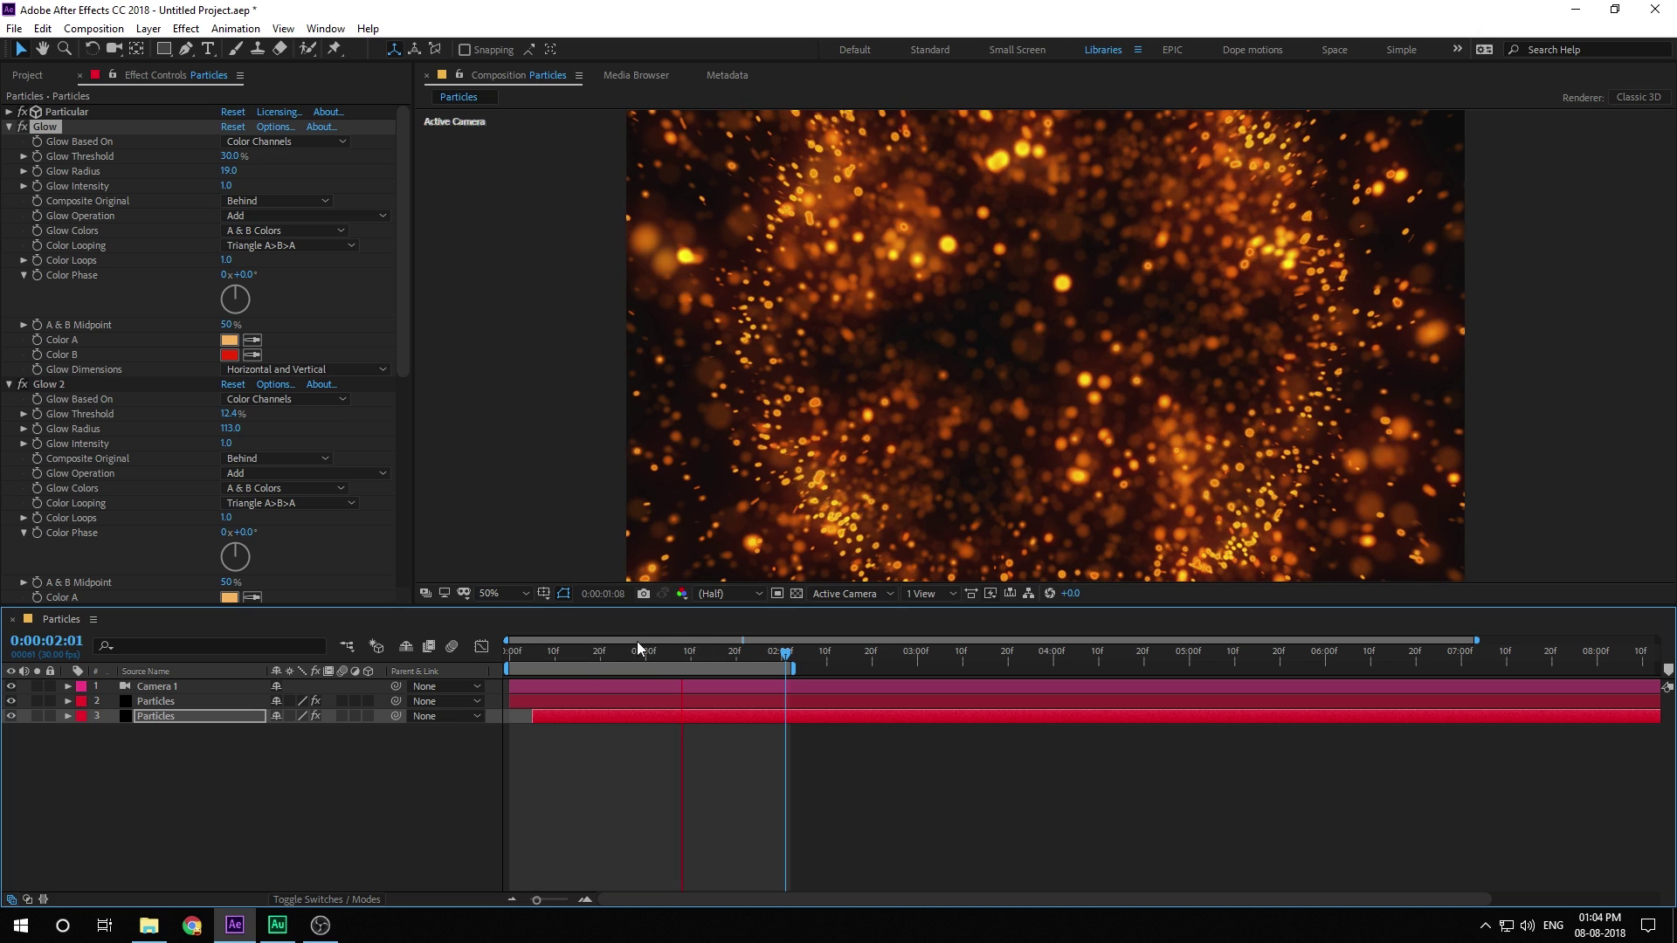
drag(548, 659, 498, 663)
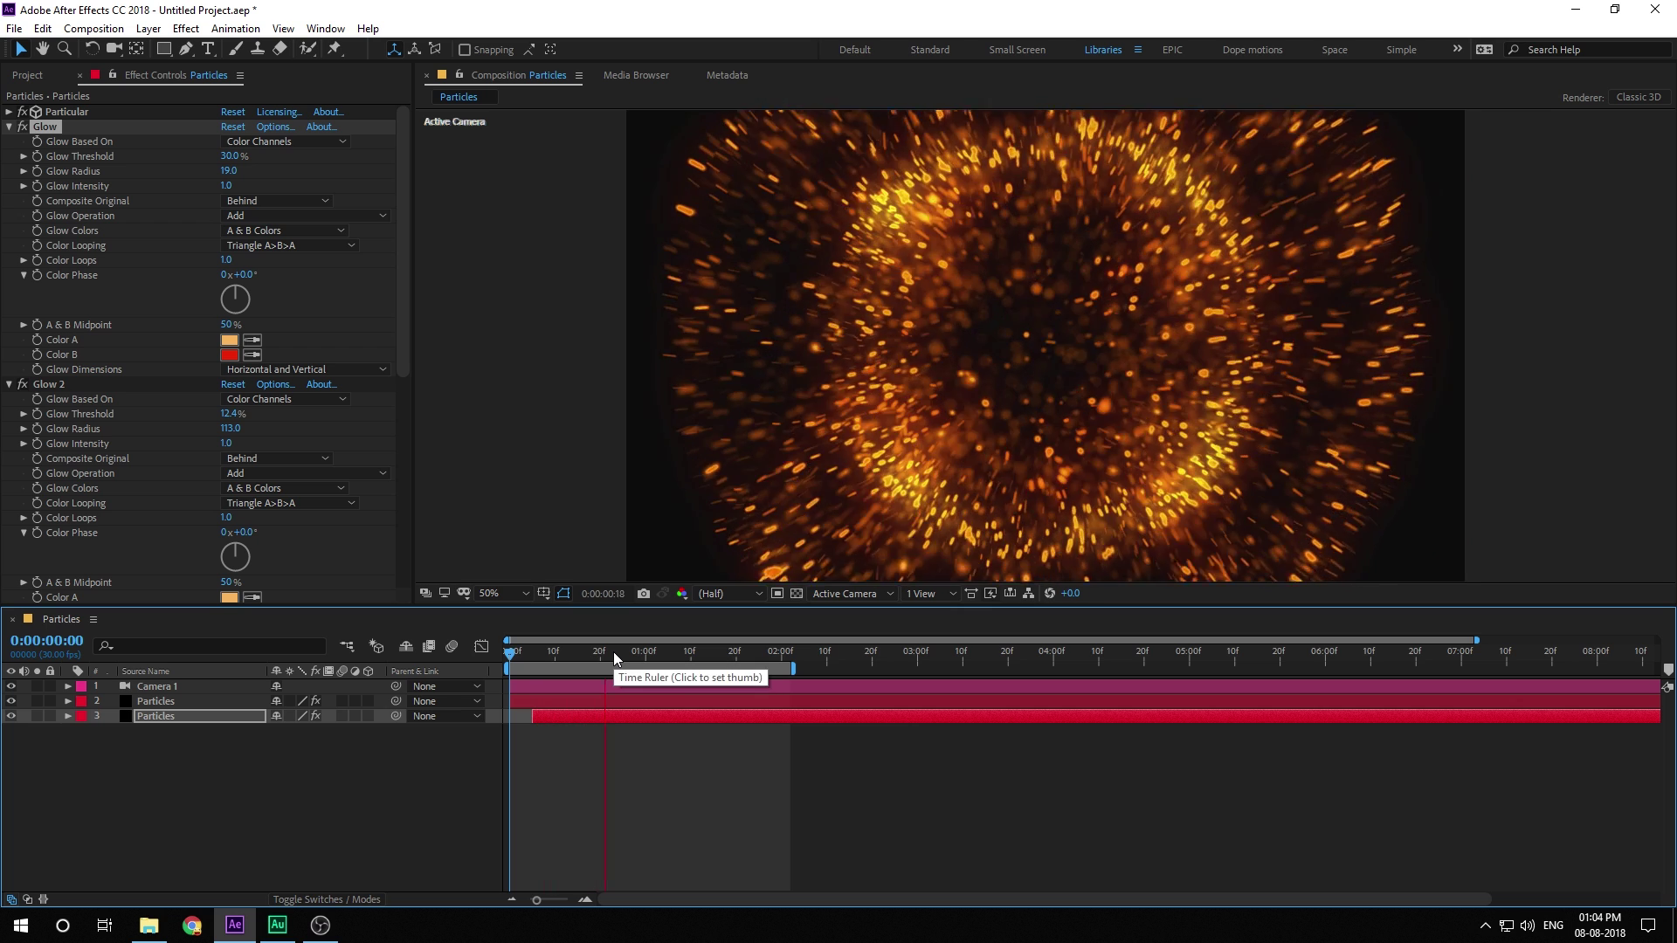
- Move to 0:00:00:29 and create a black 1920 x 1080 solid named Flare above the other layers
click(636, 654)
drag(636, 657, 640, 656)
click(230, 791)
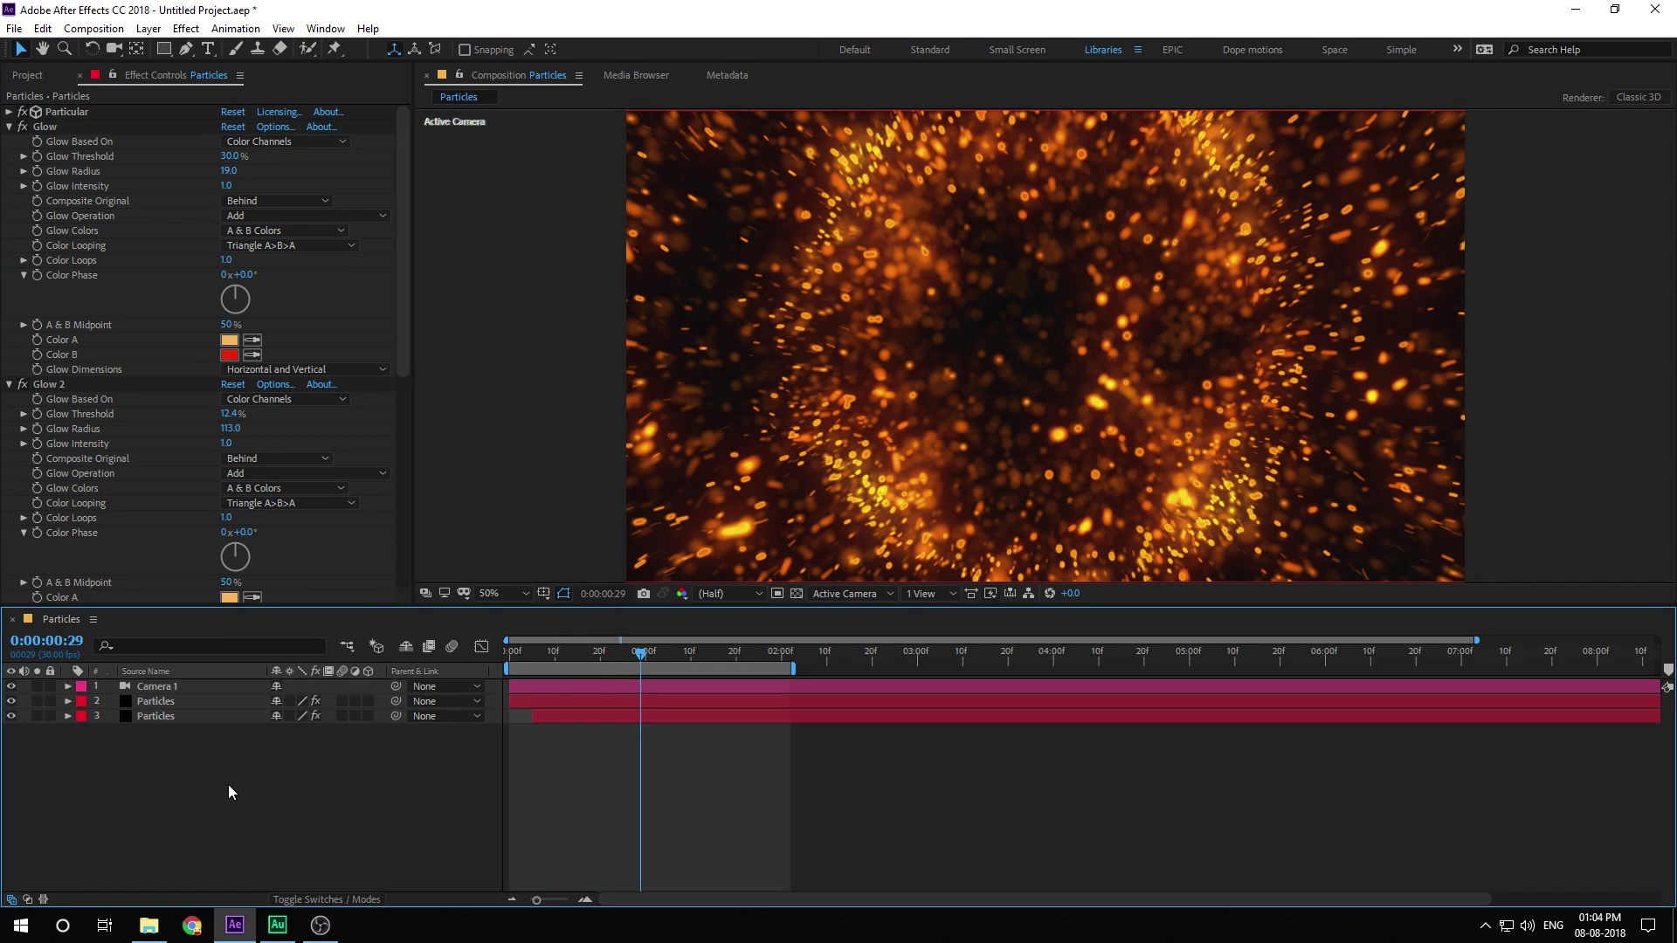
key(ctrl+y)
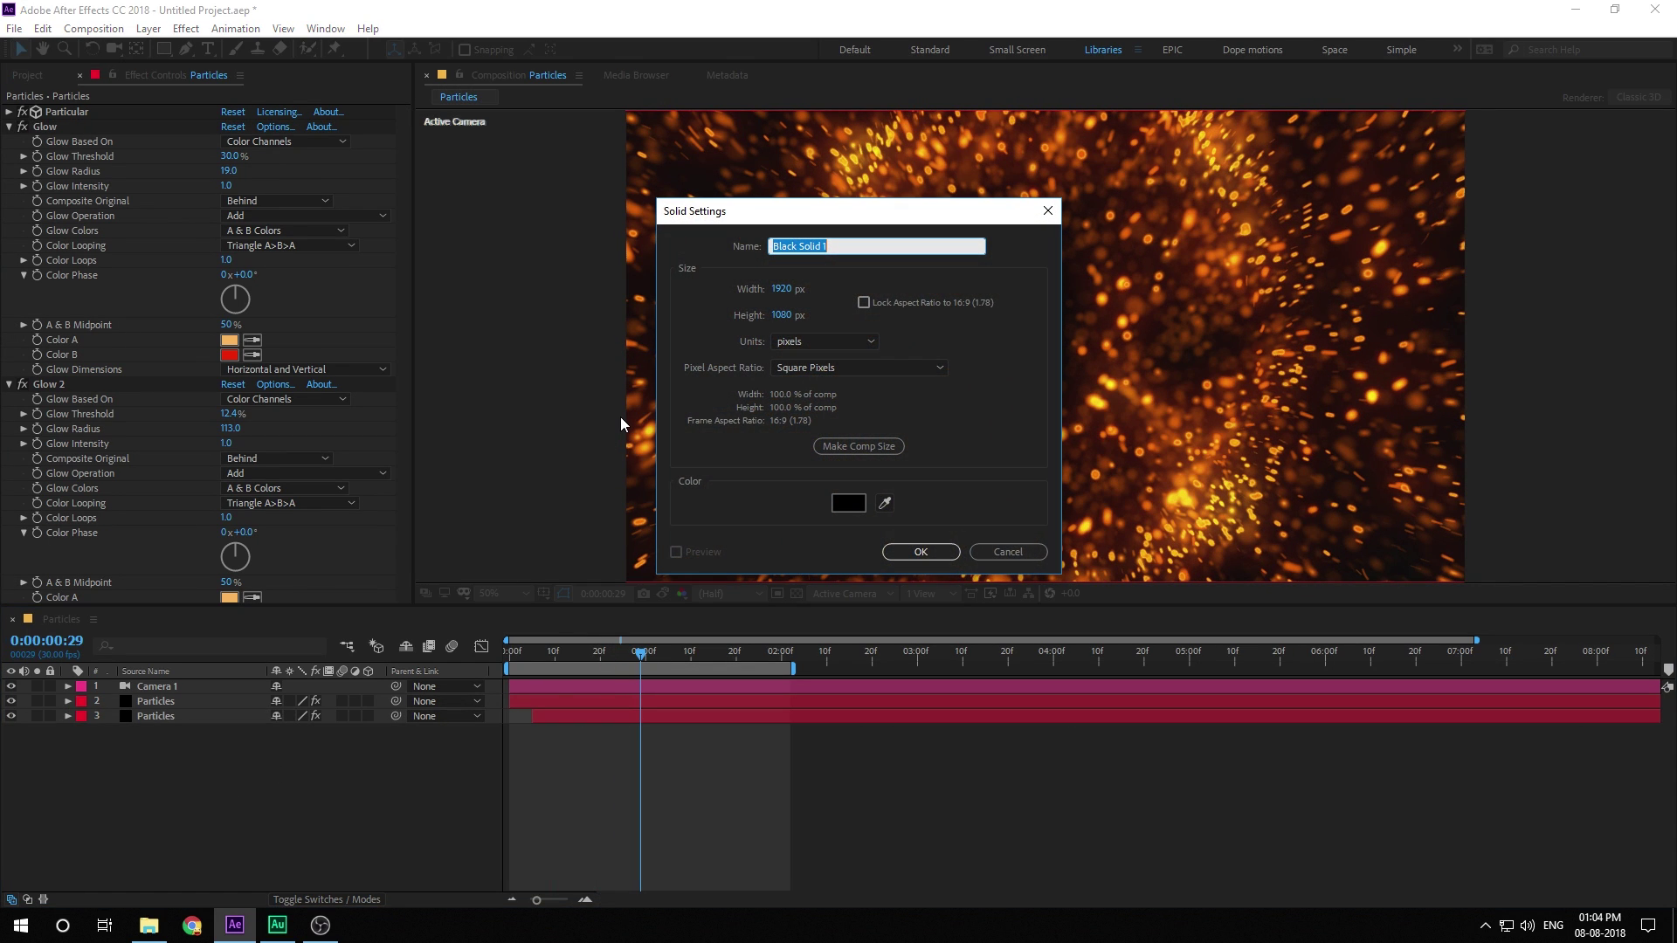
text(Flare)
key(Return)
- Apply the Lens Flare effect to the Flare layer and set the layer's blending mode to Add
key(ctrl+space)
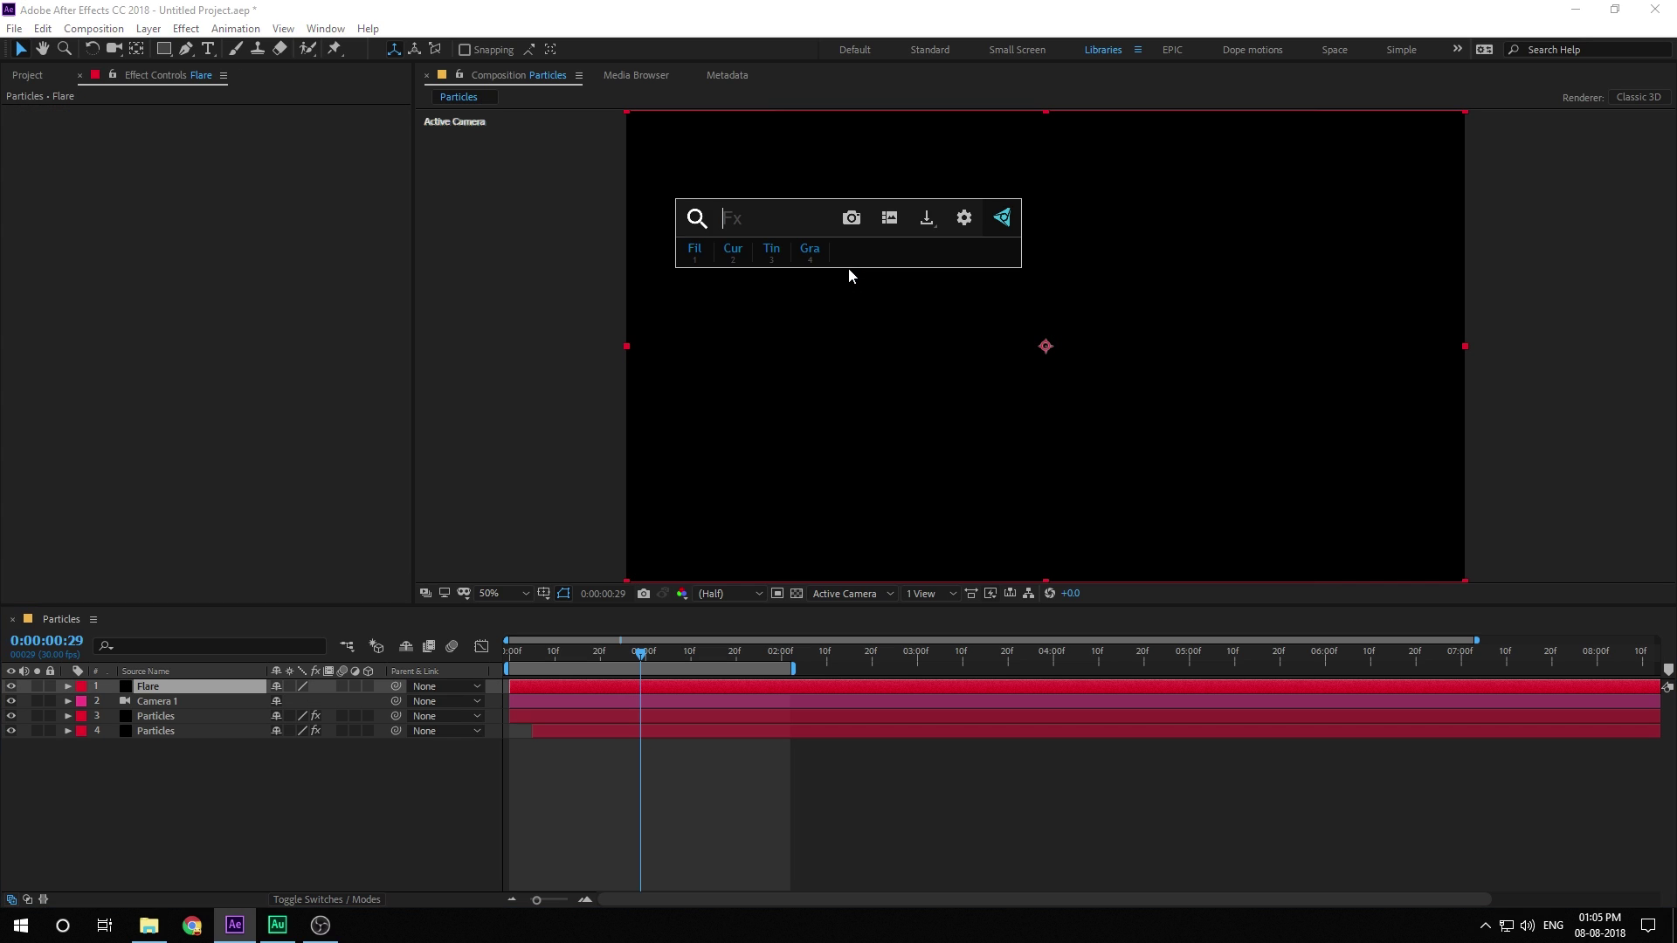
text(flar)
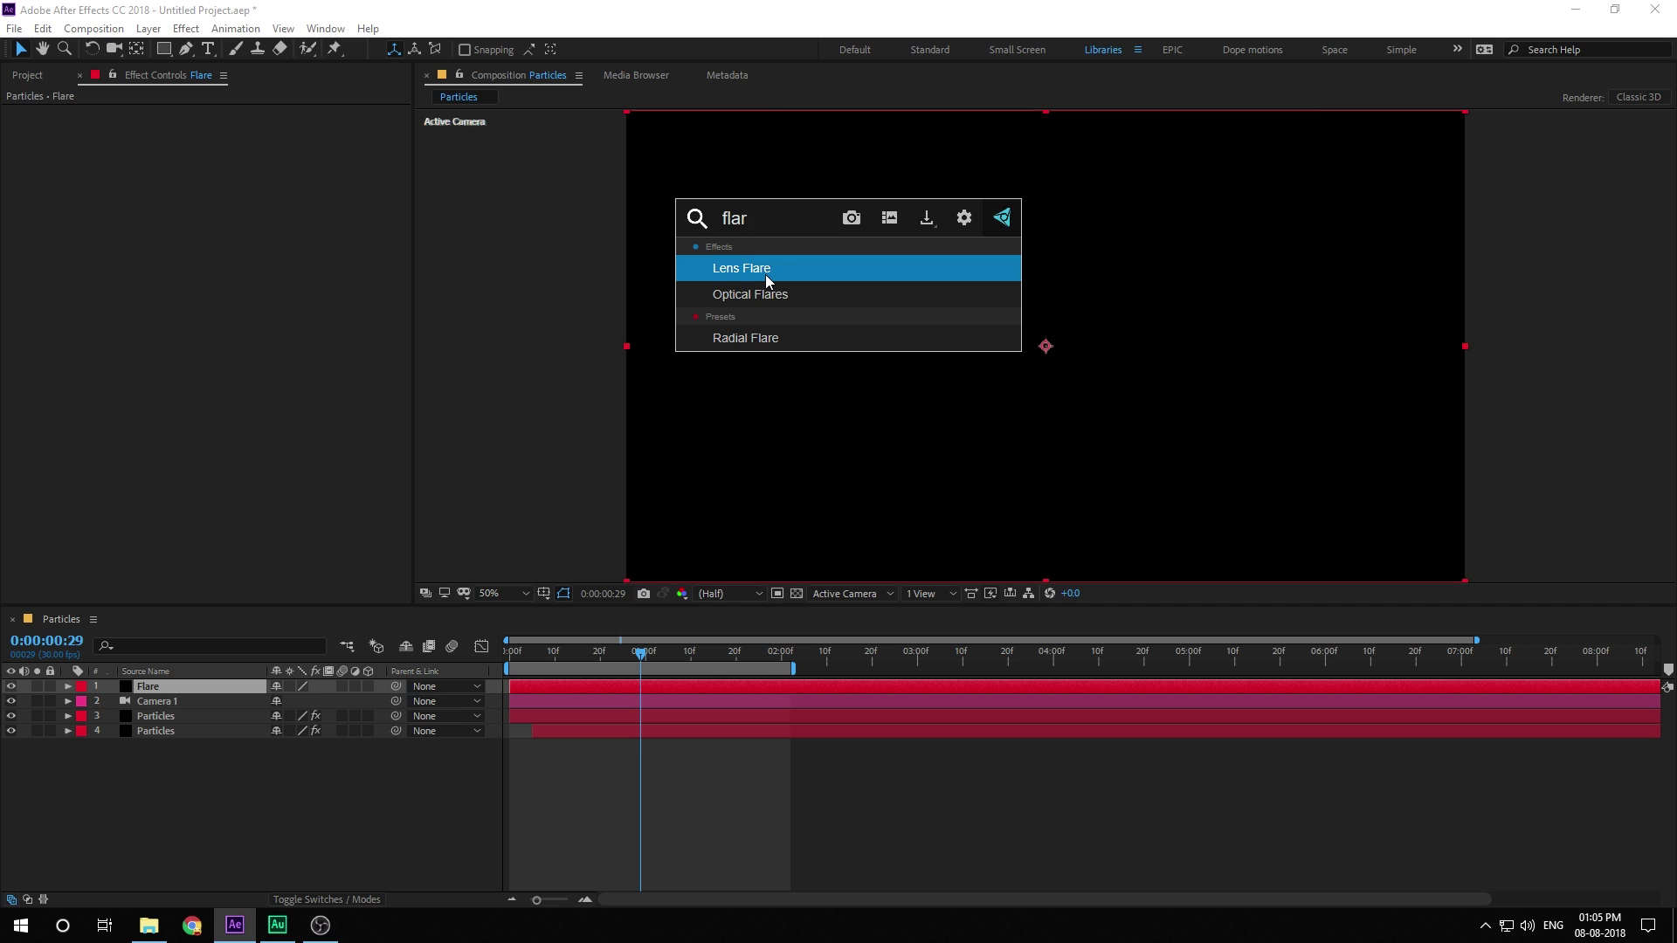
click(765, 274)
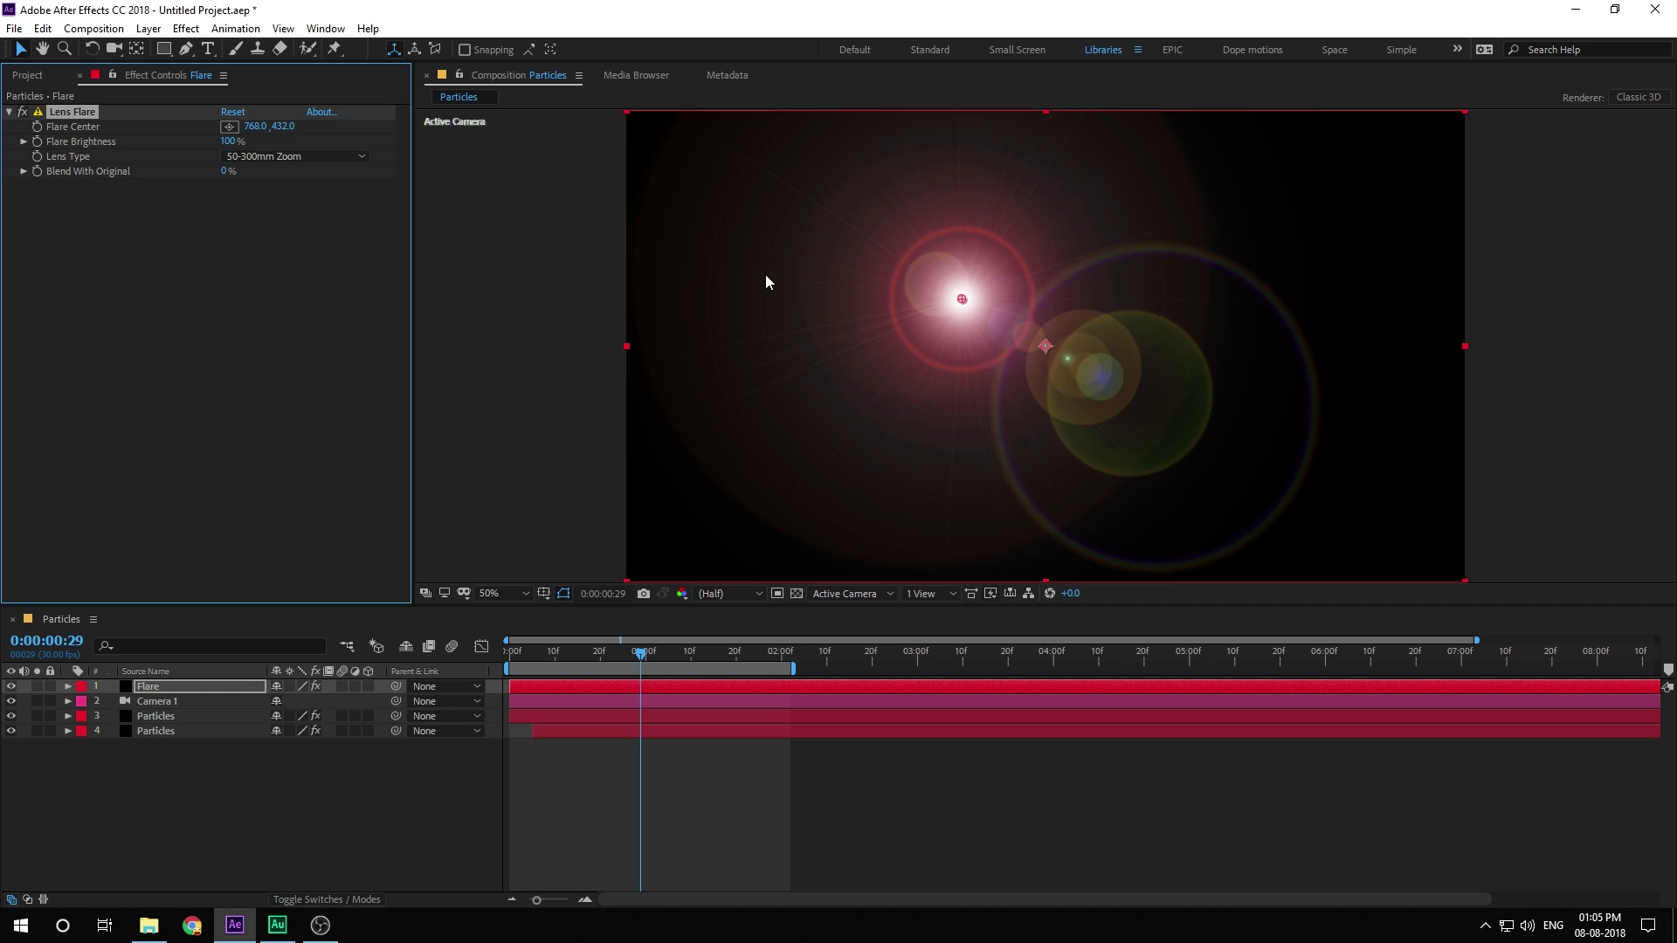
click(327, 900)
click(336, 687)
click(384, 327)
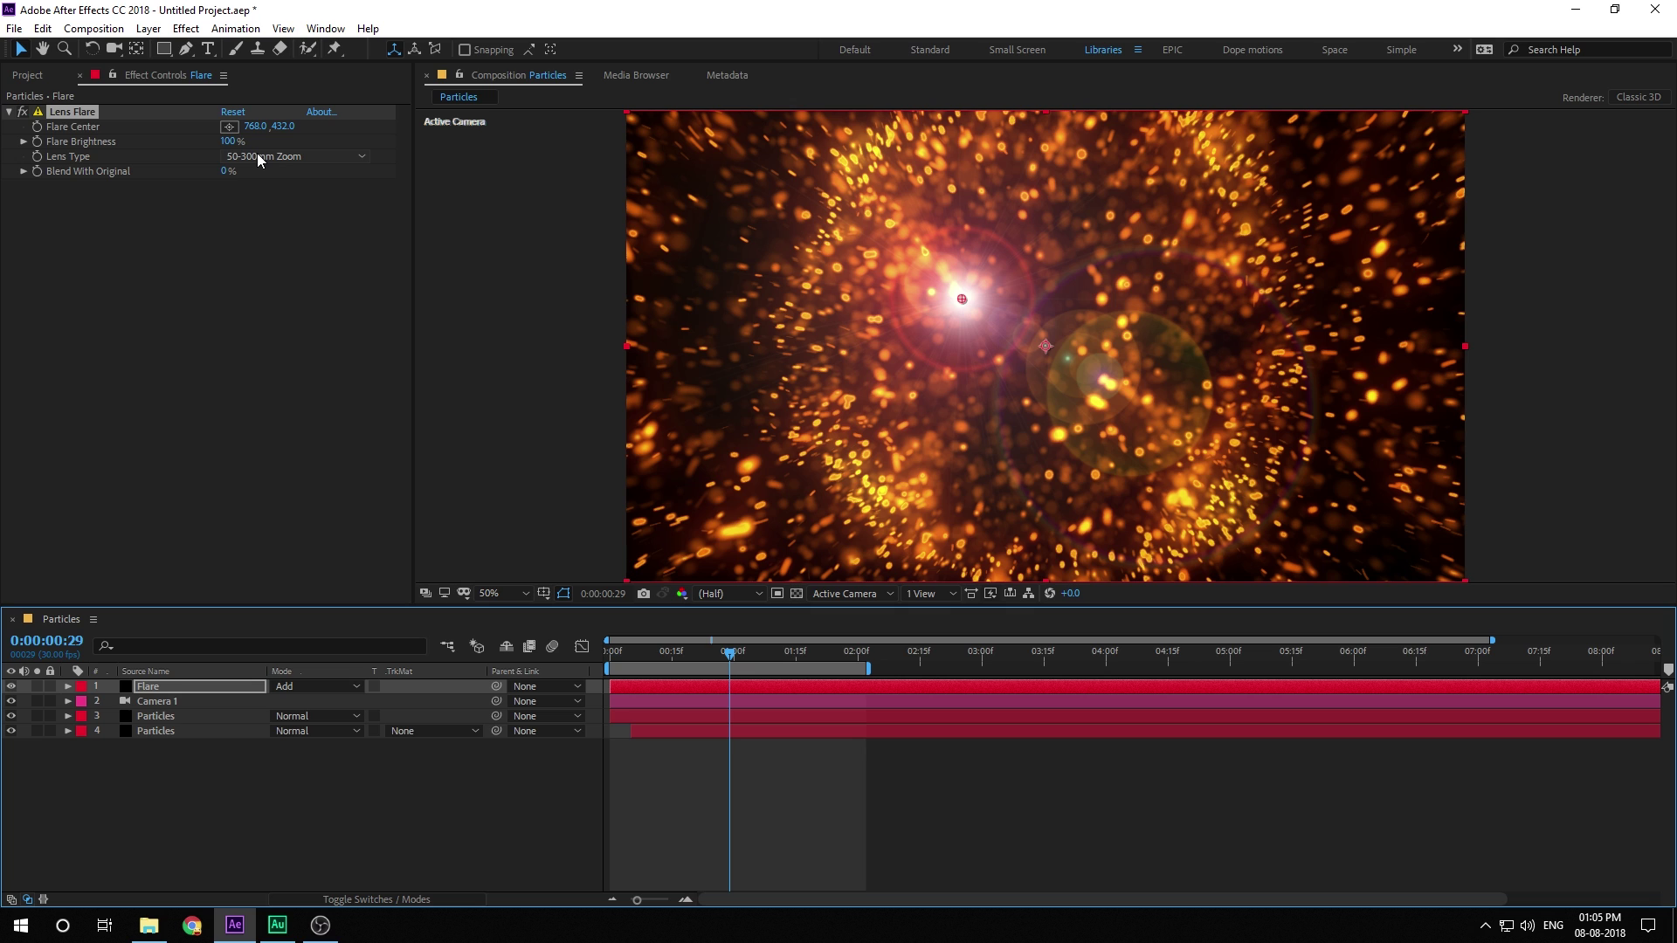
- Set the Lens Type to 105mm Prime and move the flare center to about 954, 538 in the middle of the burst
click(257, 153)
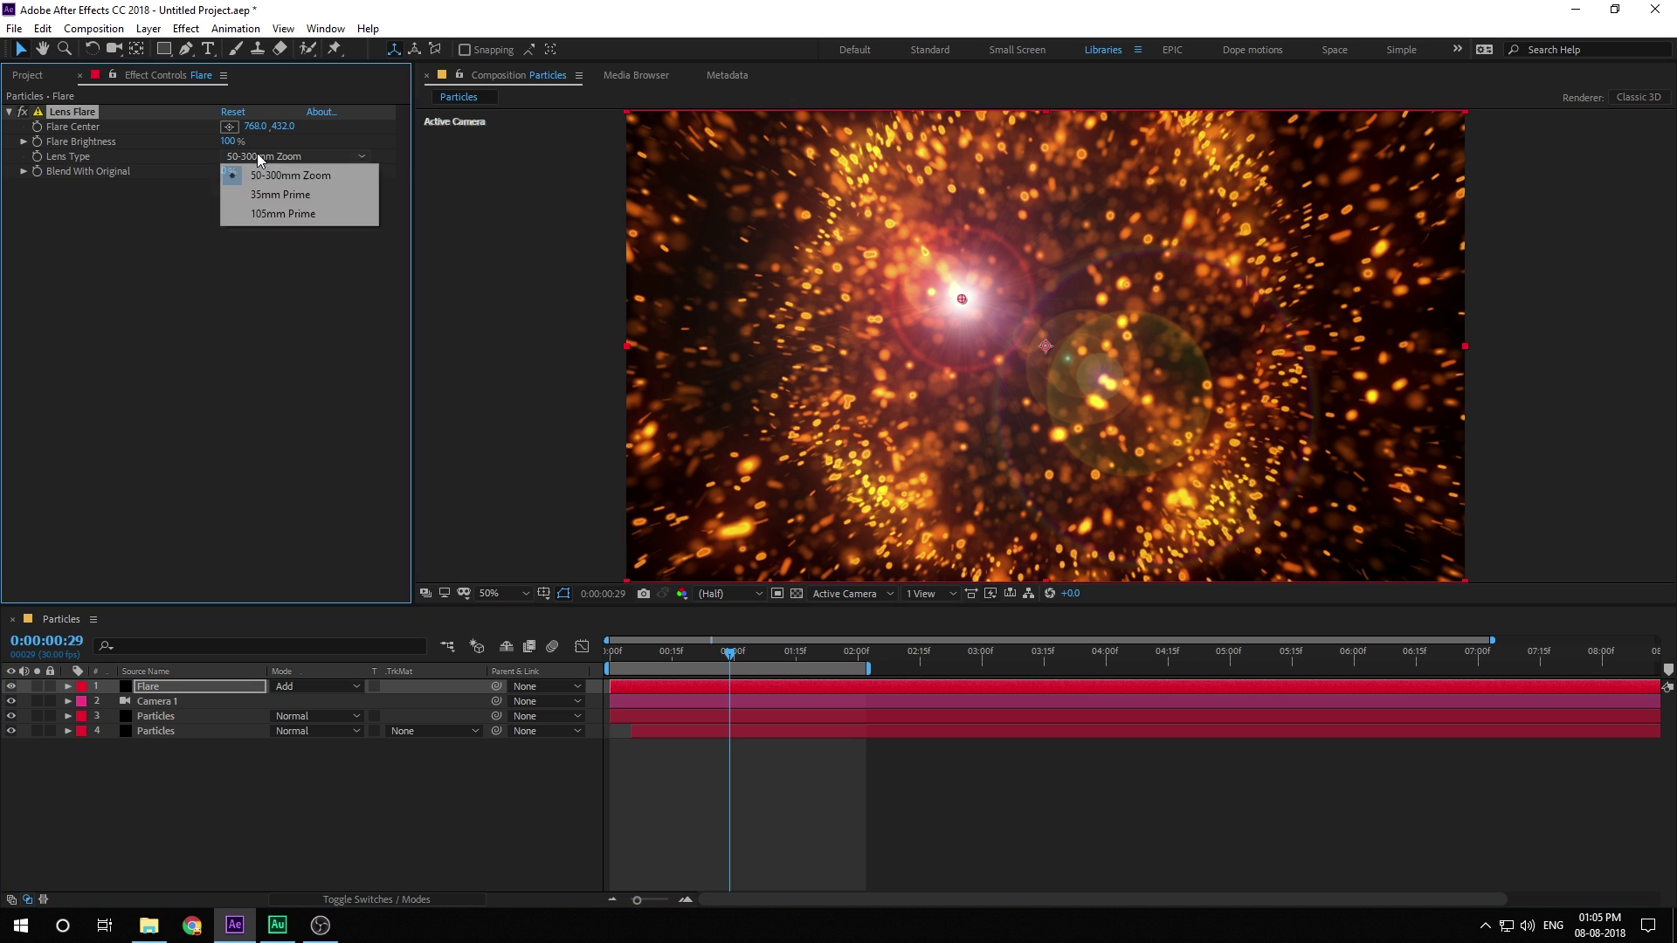
click(287, 213)
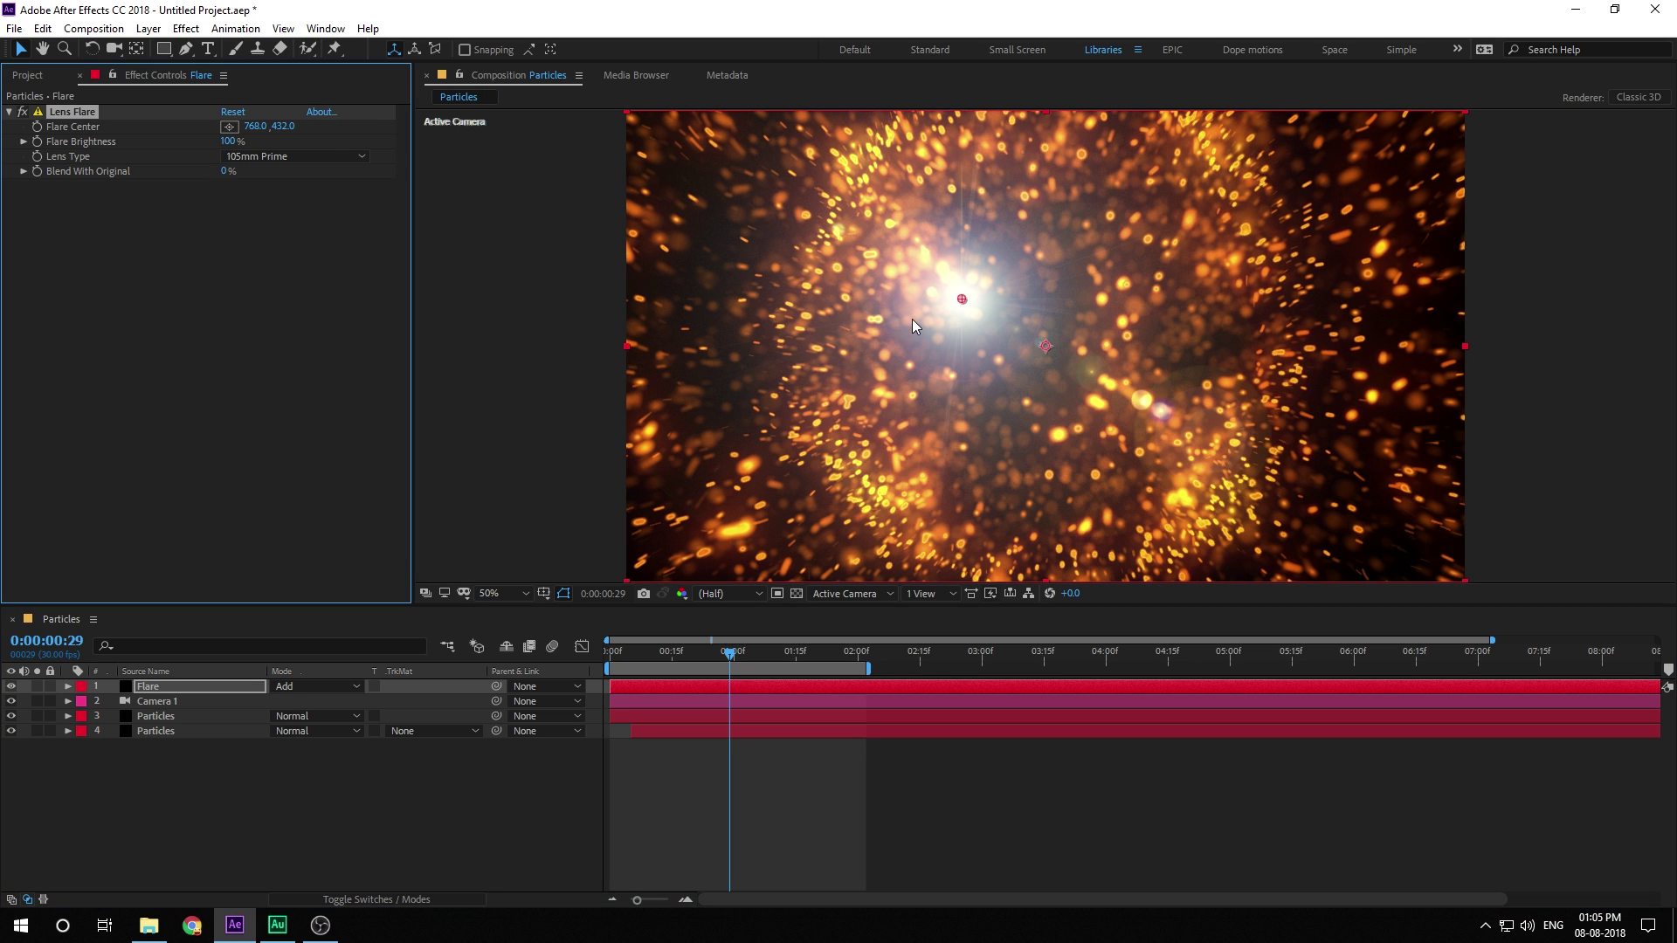
drag(962, 300, 1046, 350)
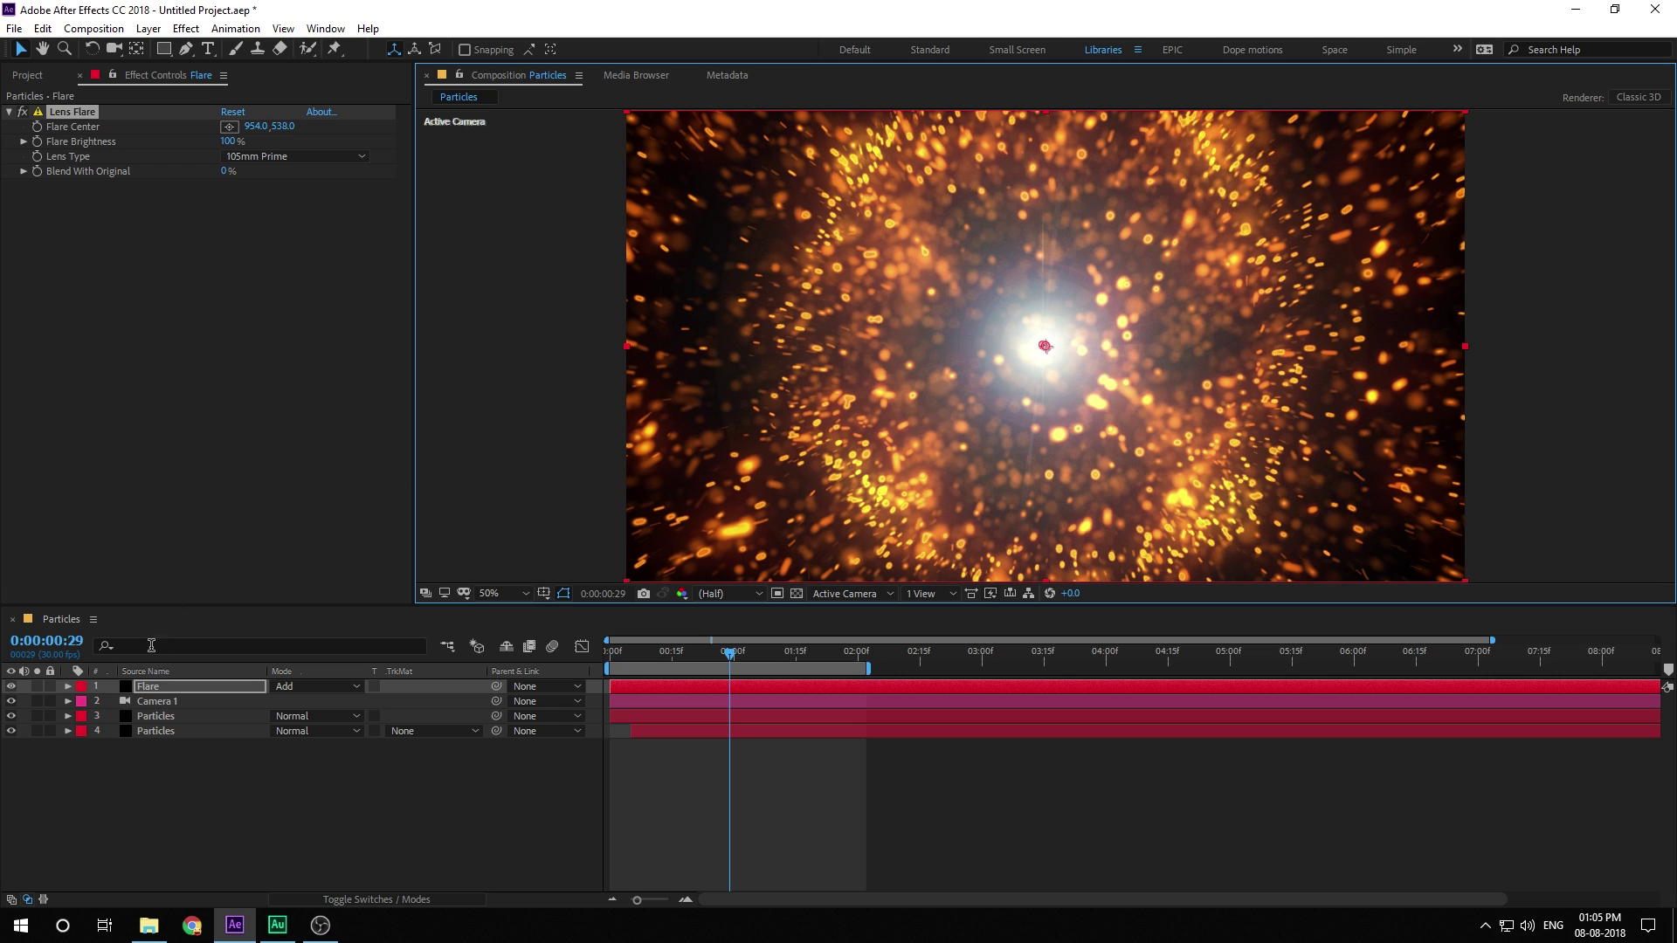
- Apply a Tint effect to the Flare layer with its default black and white mapping
click(160, 687)
key(ctrl+space)
text(tint)
key(Return)
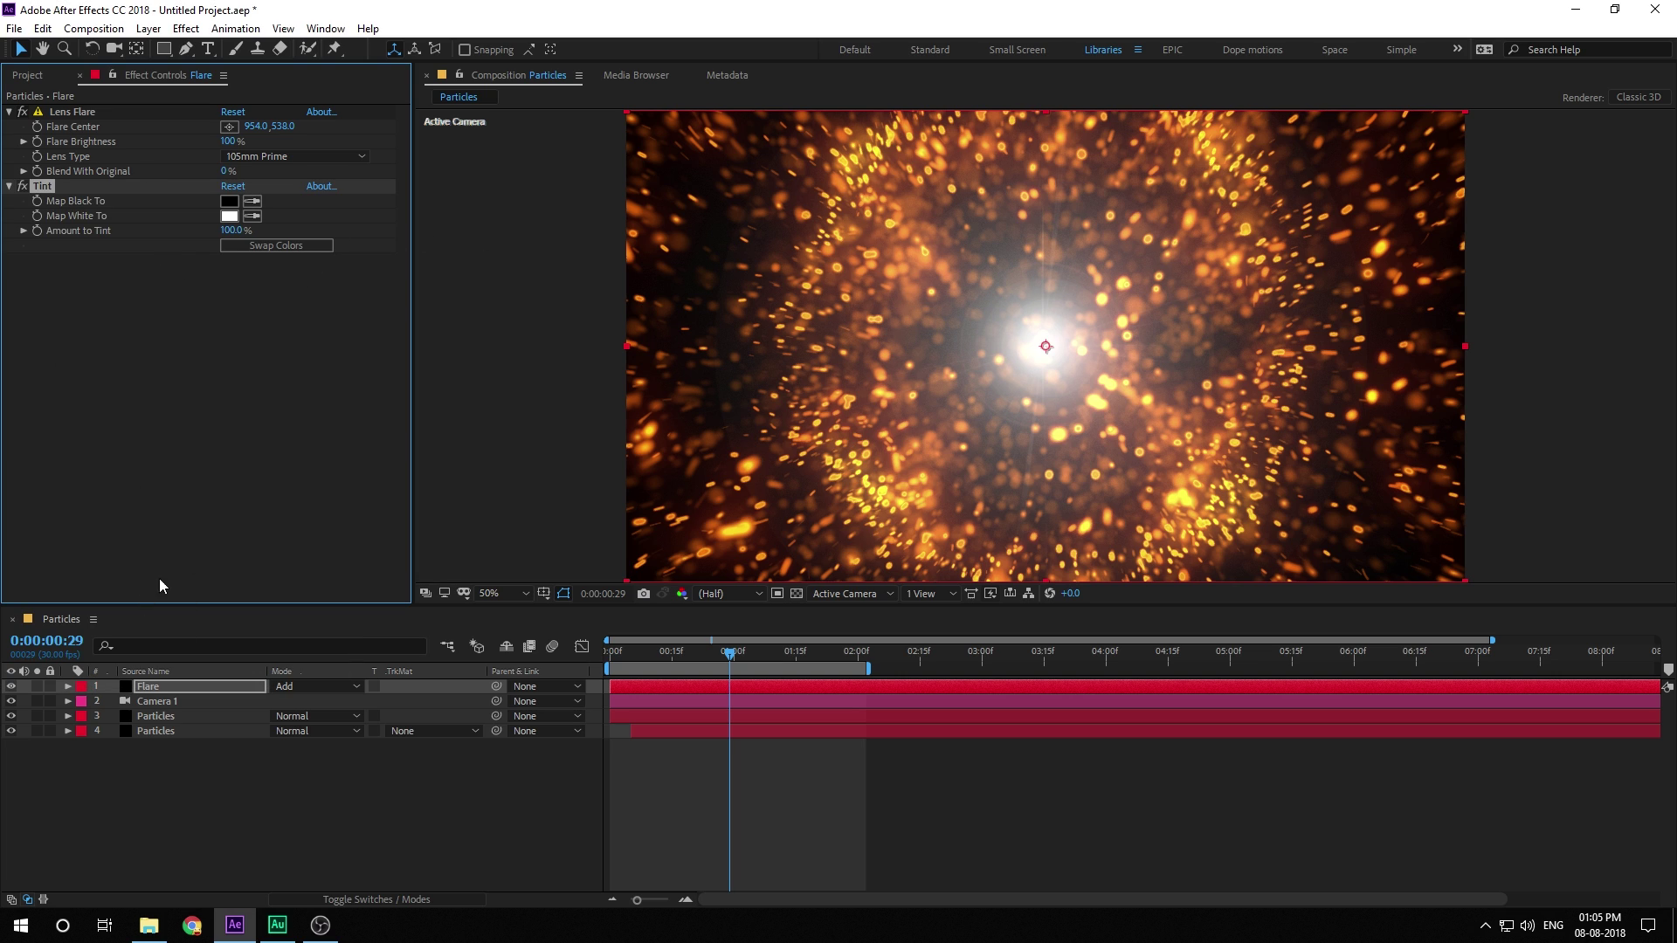
- Add Fast Blur (Legacy) to the Flare layer with Repeat Edge Pixels on and Blurriness at 13
key(ctrl+space)
text(fas)
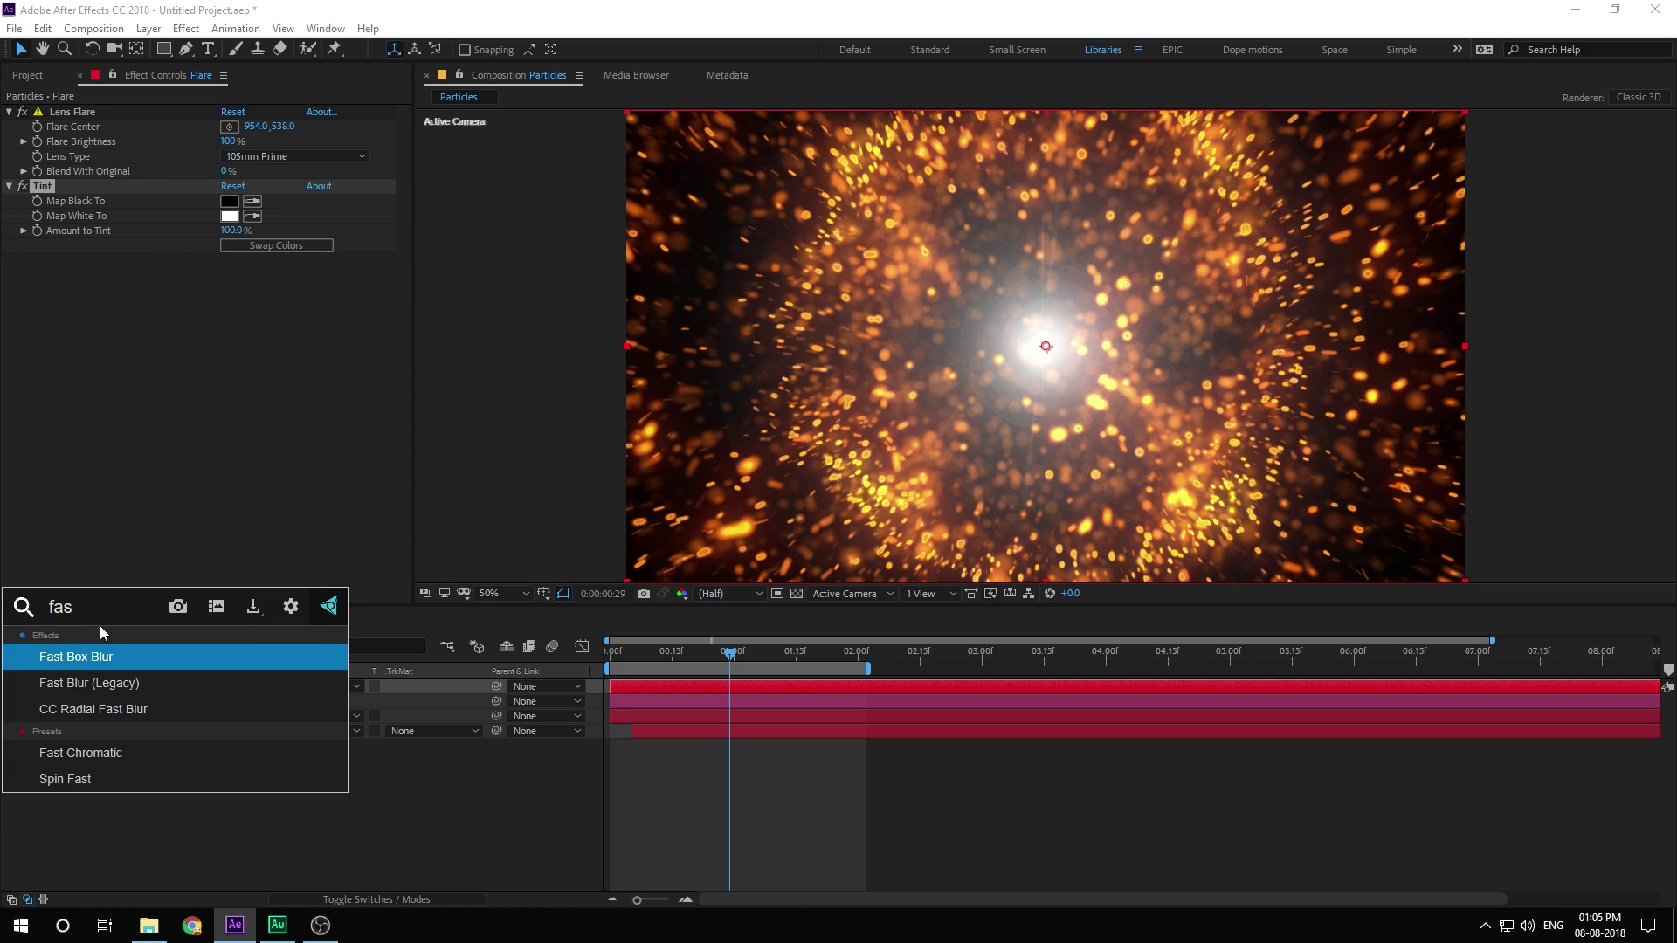
click(91, 681)
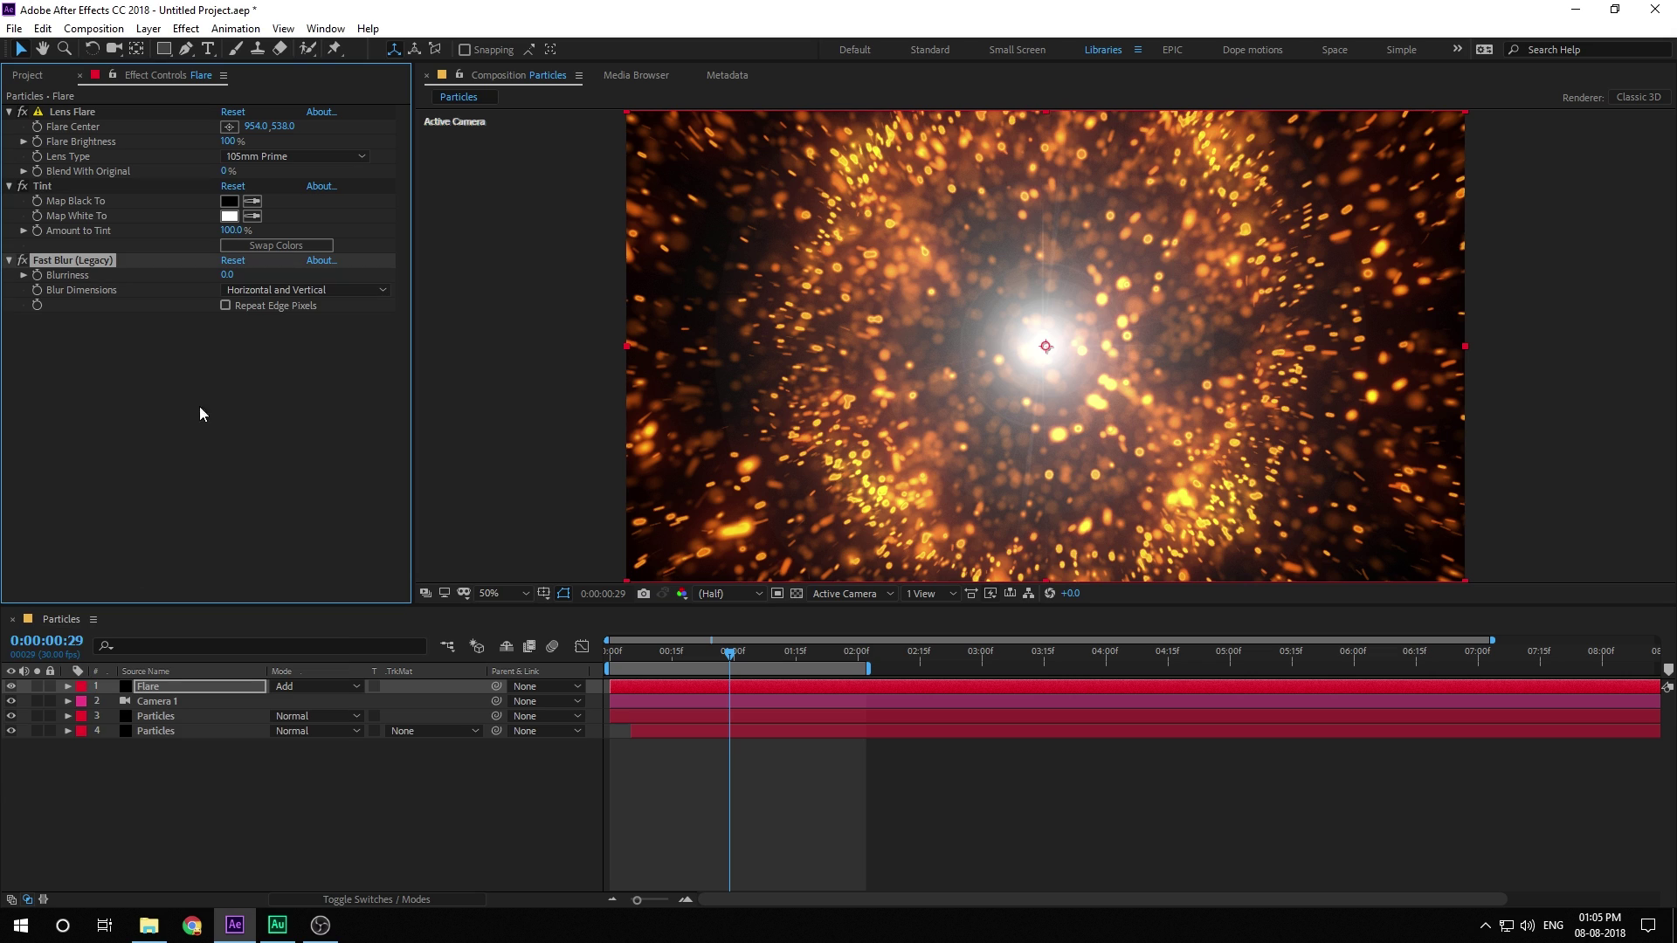
click(225, 305)
drag(226, 275, 234, 273)
- Add a Curves effect to the Flare layer and raise the midtones of its Red channel
key(ctrl+space)
text(curves)
key(Return)
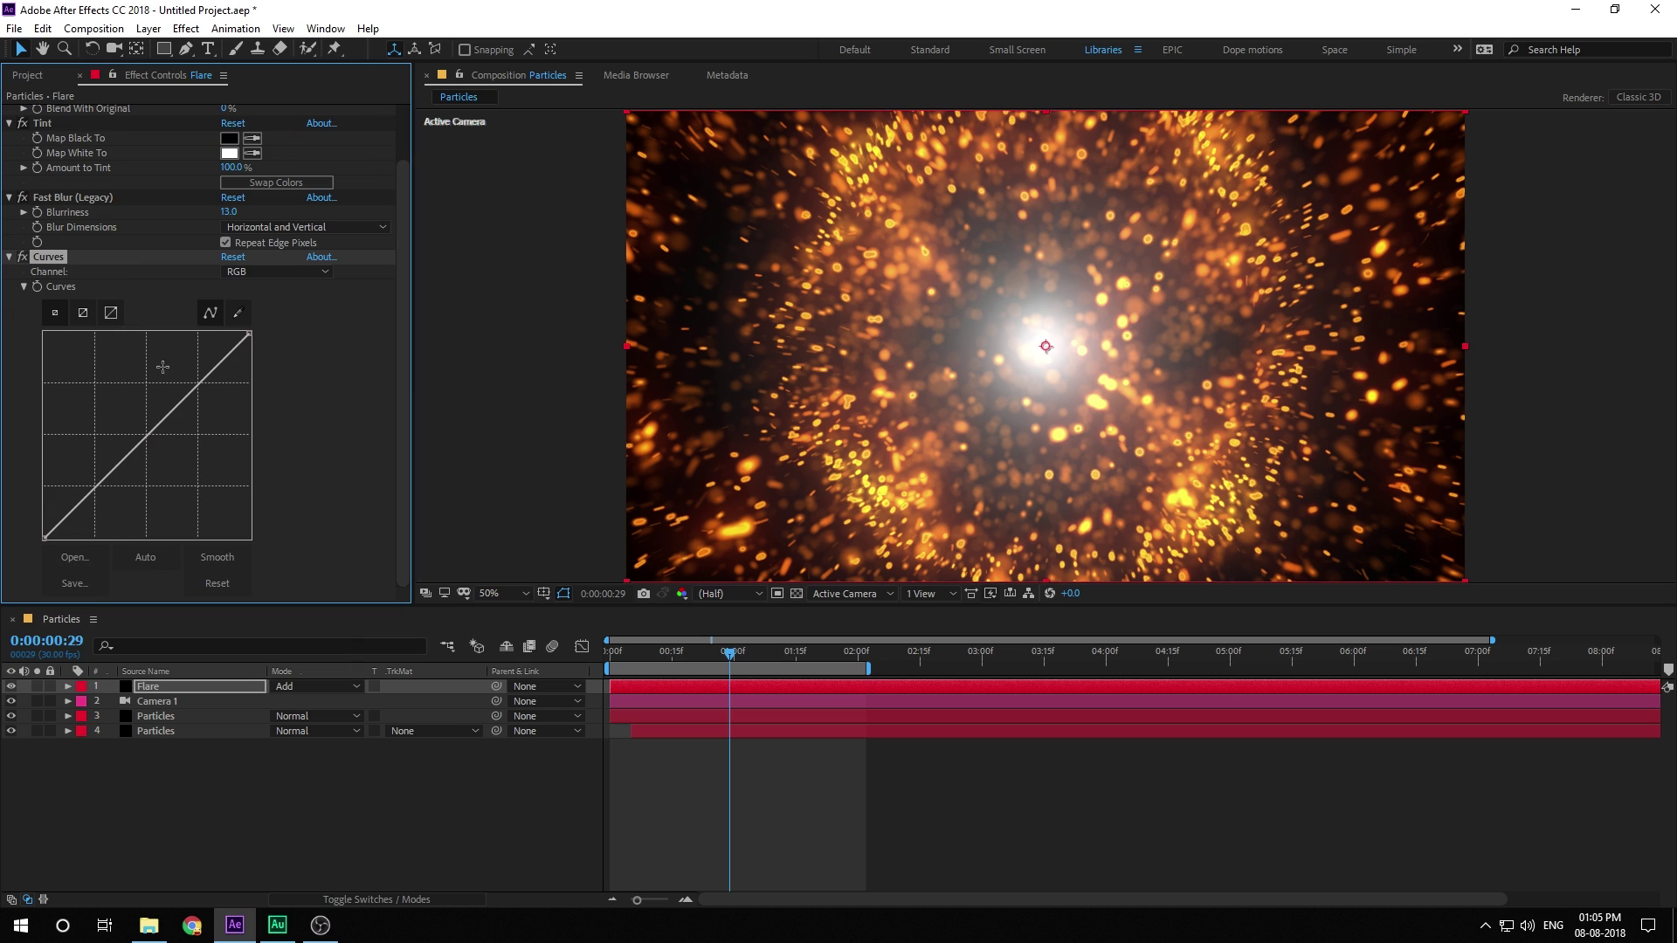
click(283, 271)
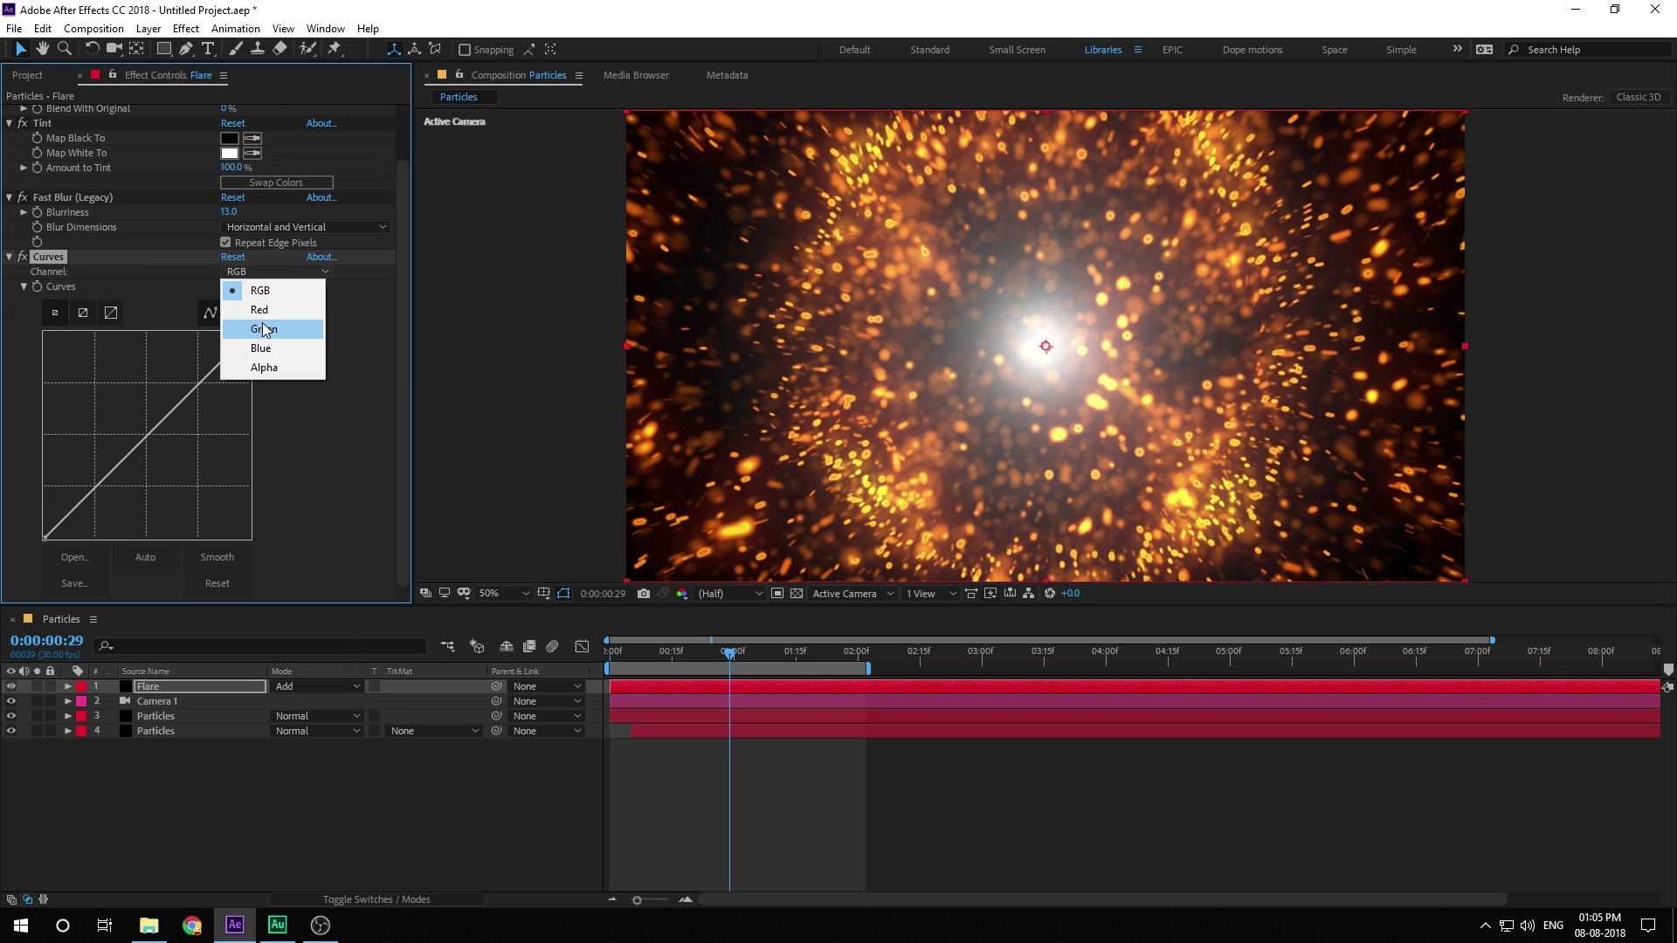
click(260, 310)
drag(141, 436, 137, 421)
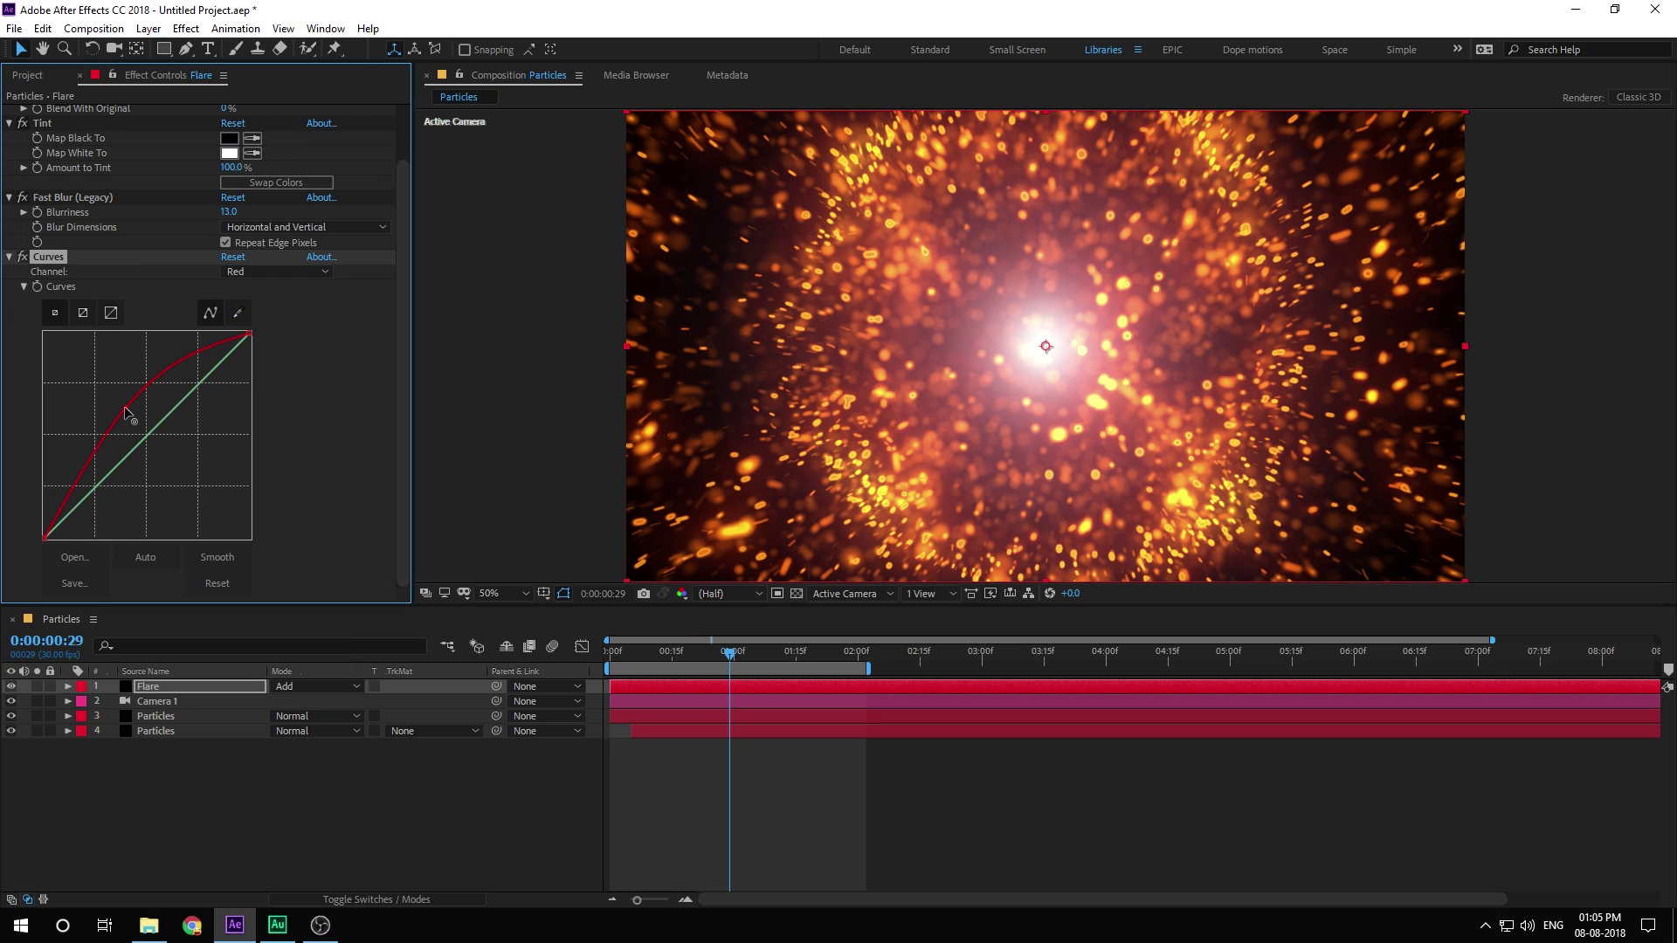
- Slightly lower the midtones of the Blue and Green channels in the Flare layer's Curves
click(311, 272)
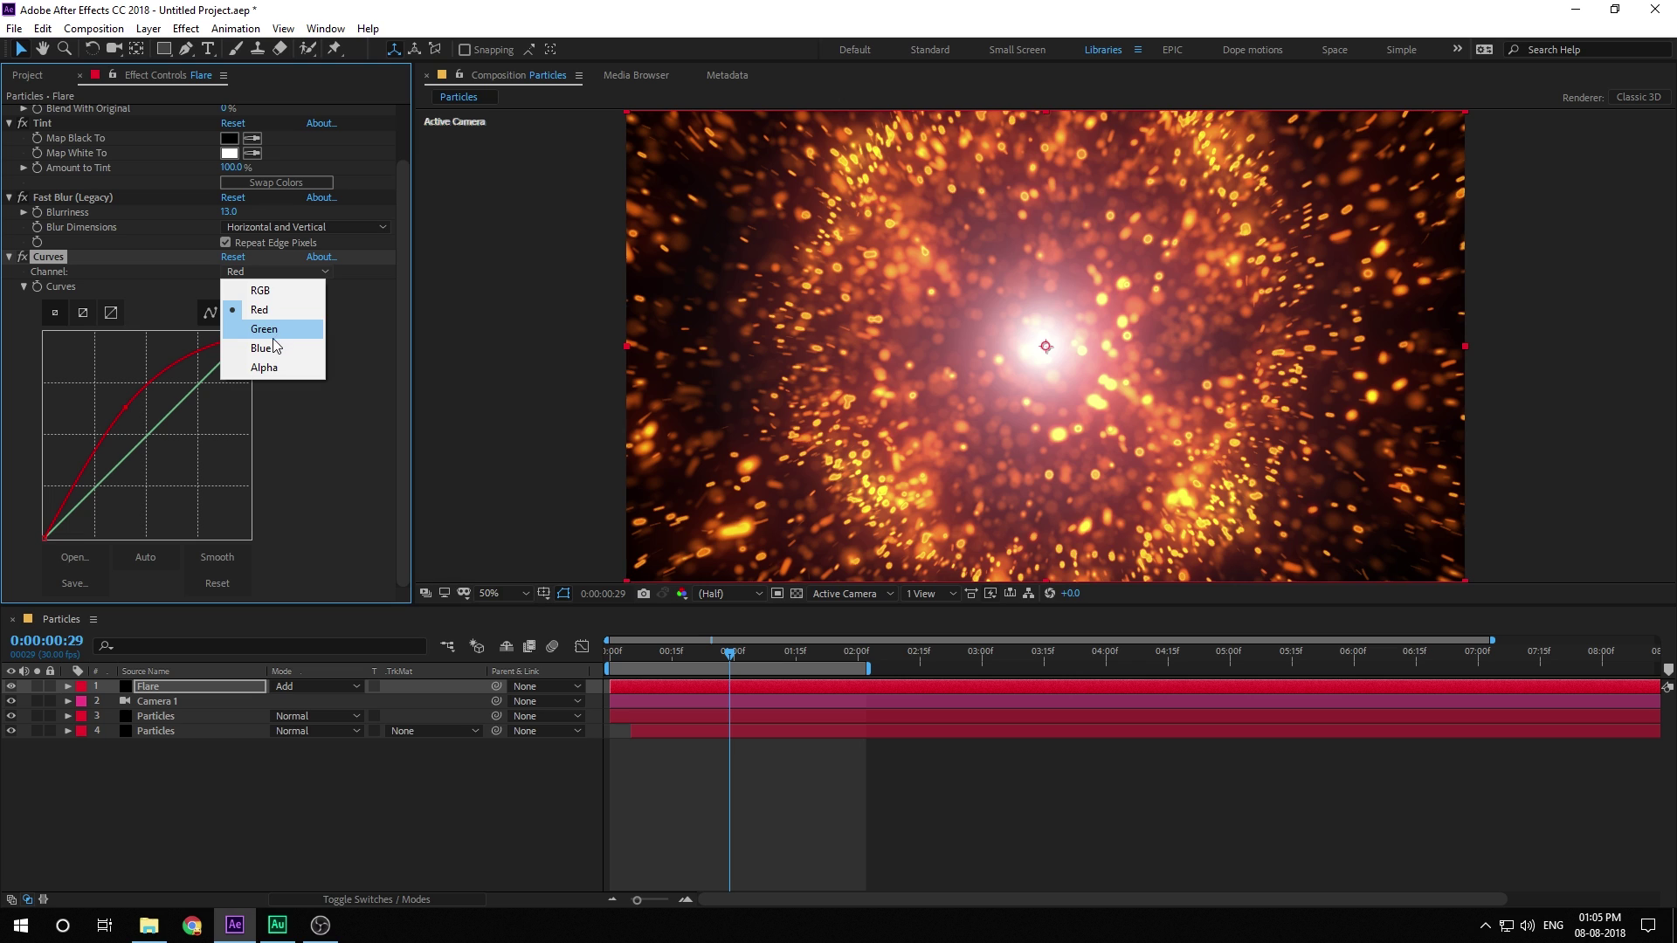
click(262, 347)
drag(155, 428, 156, 439)
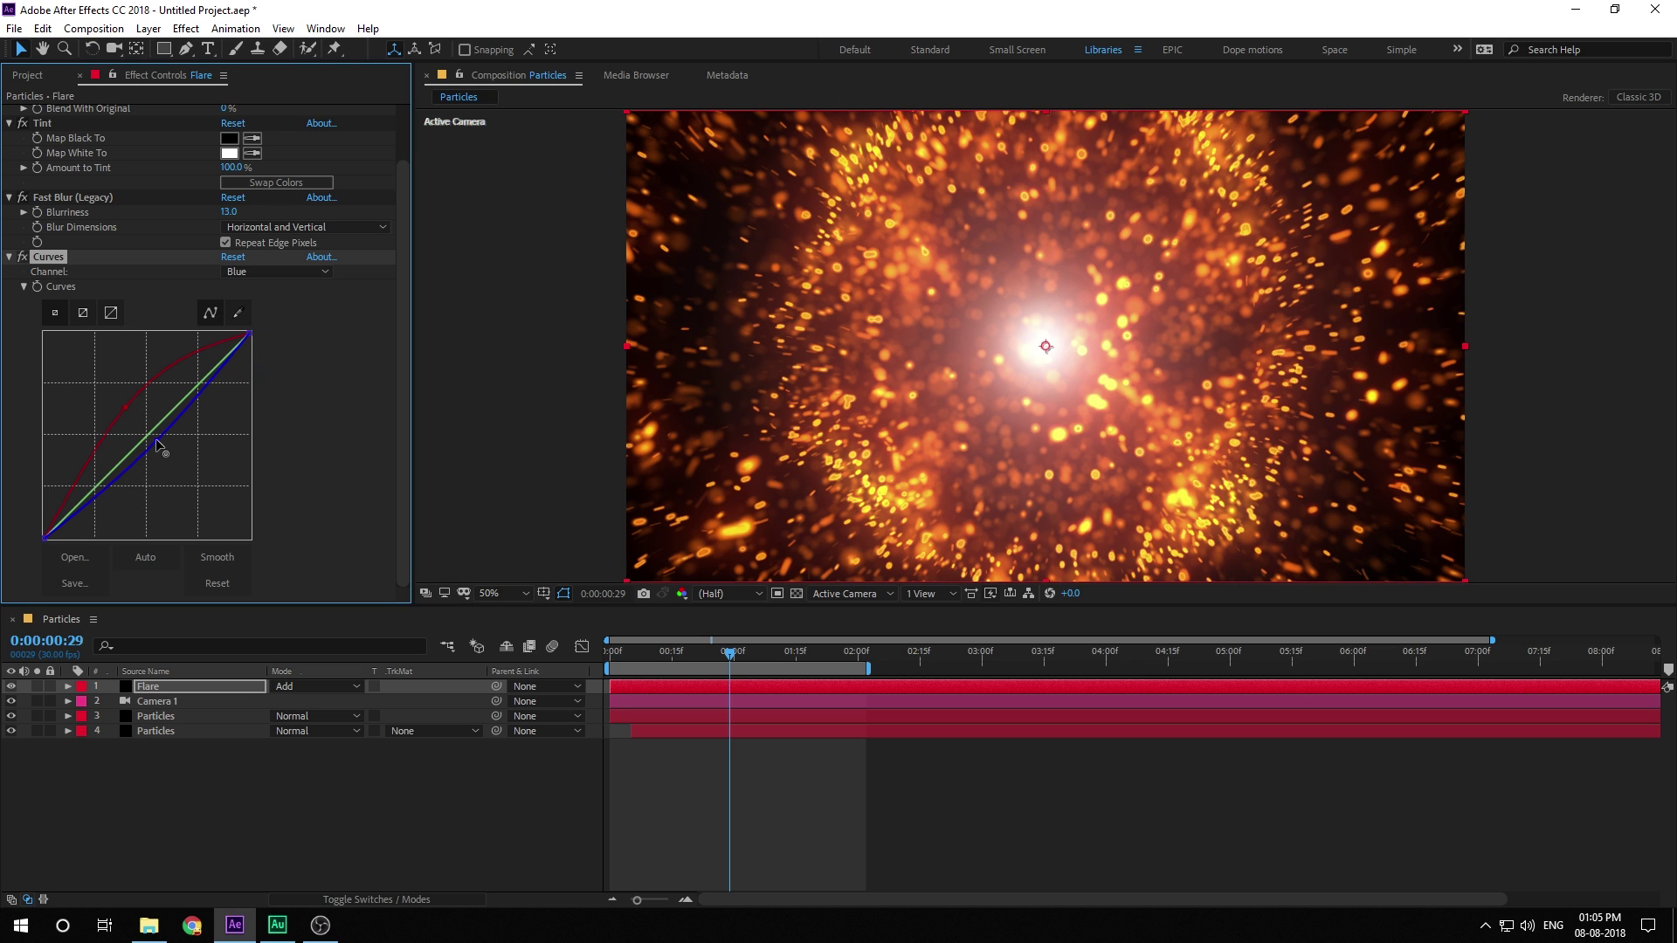
click(280, 271)
click(262, 329)
drag(181, 409, 183, 421)
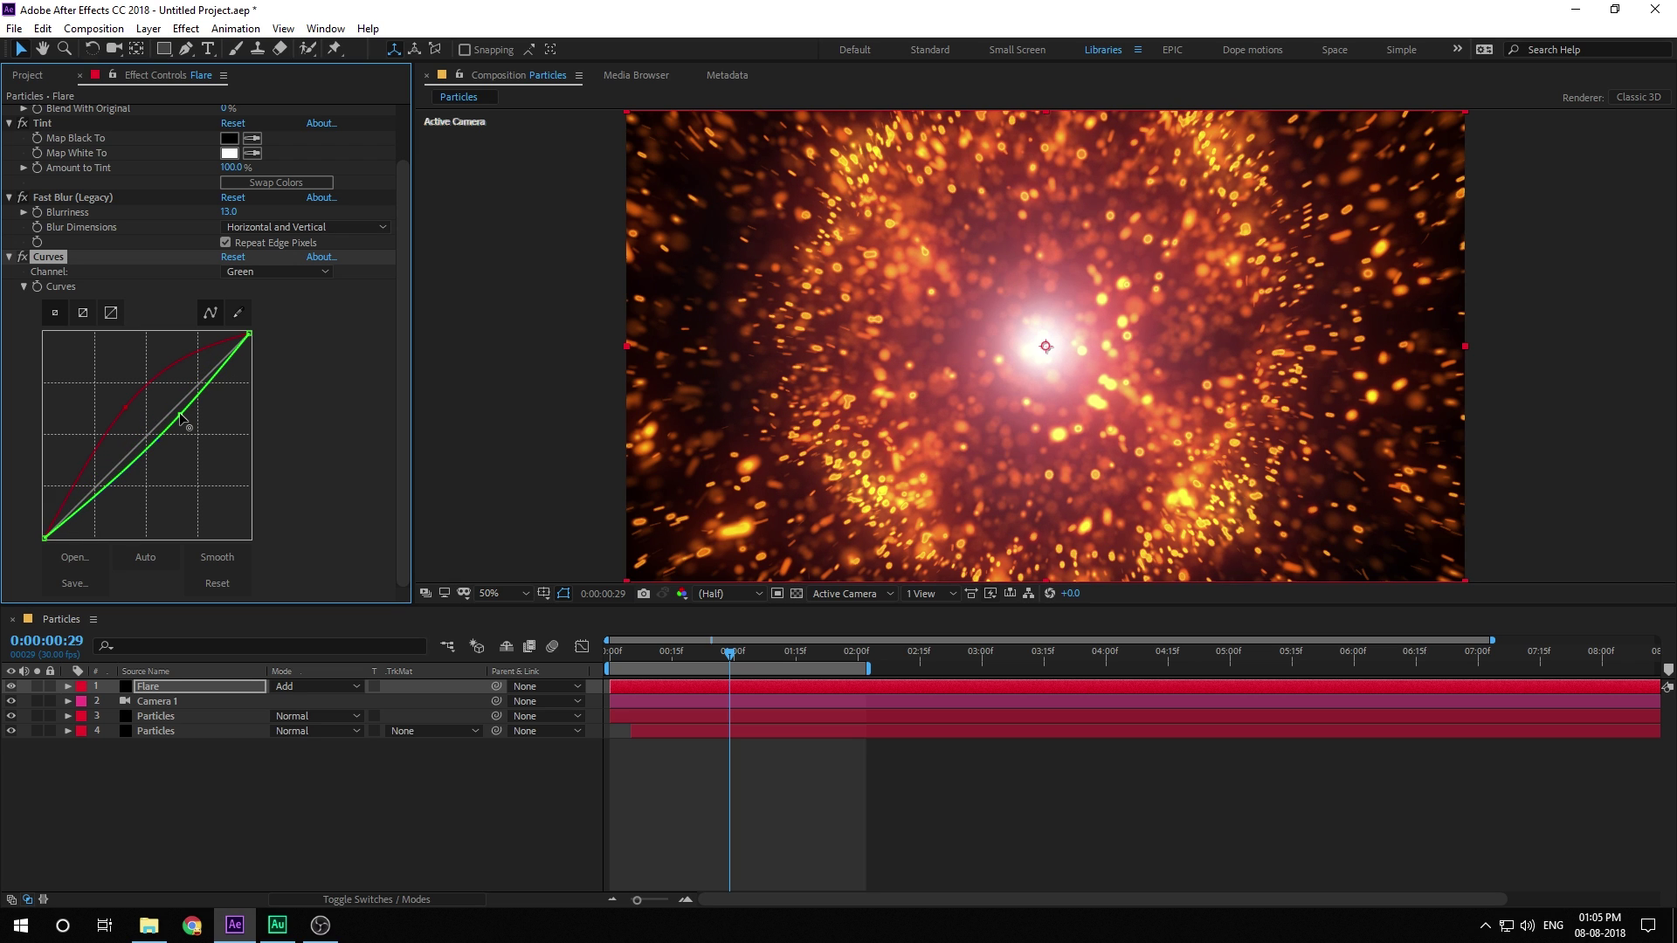
click(339, 810)
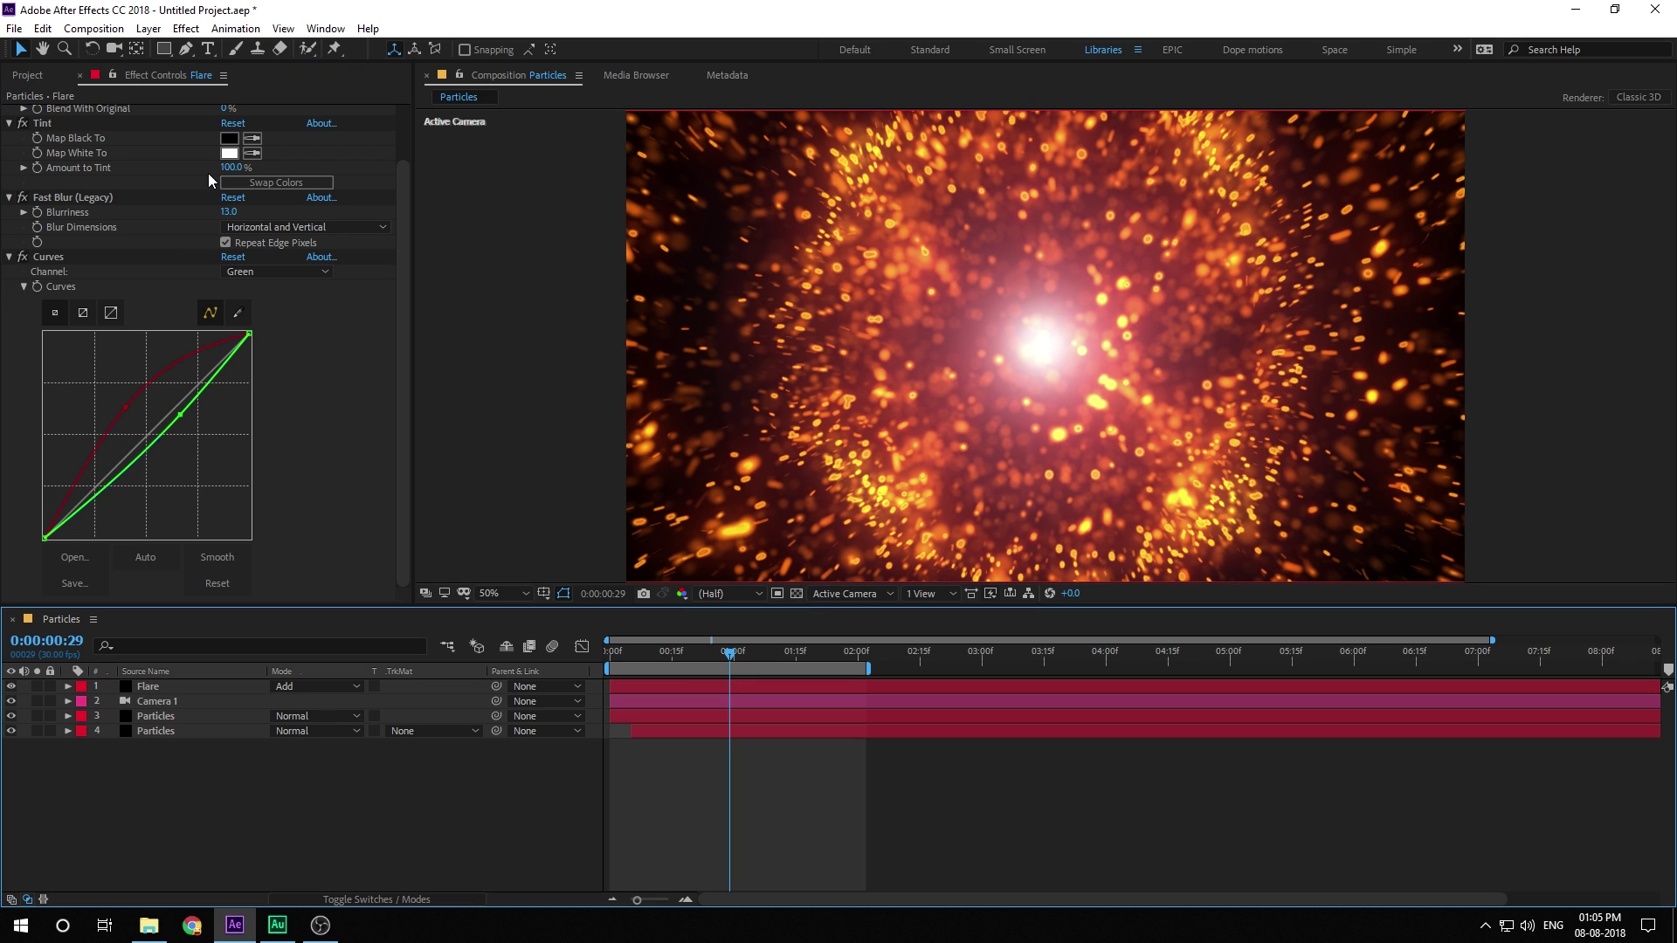
- Keyframe the Lens Flare's Flare Brightness at 88% at 0:00:00:17
drag(647, 664, 683, 661)
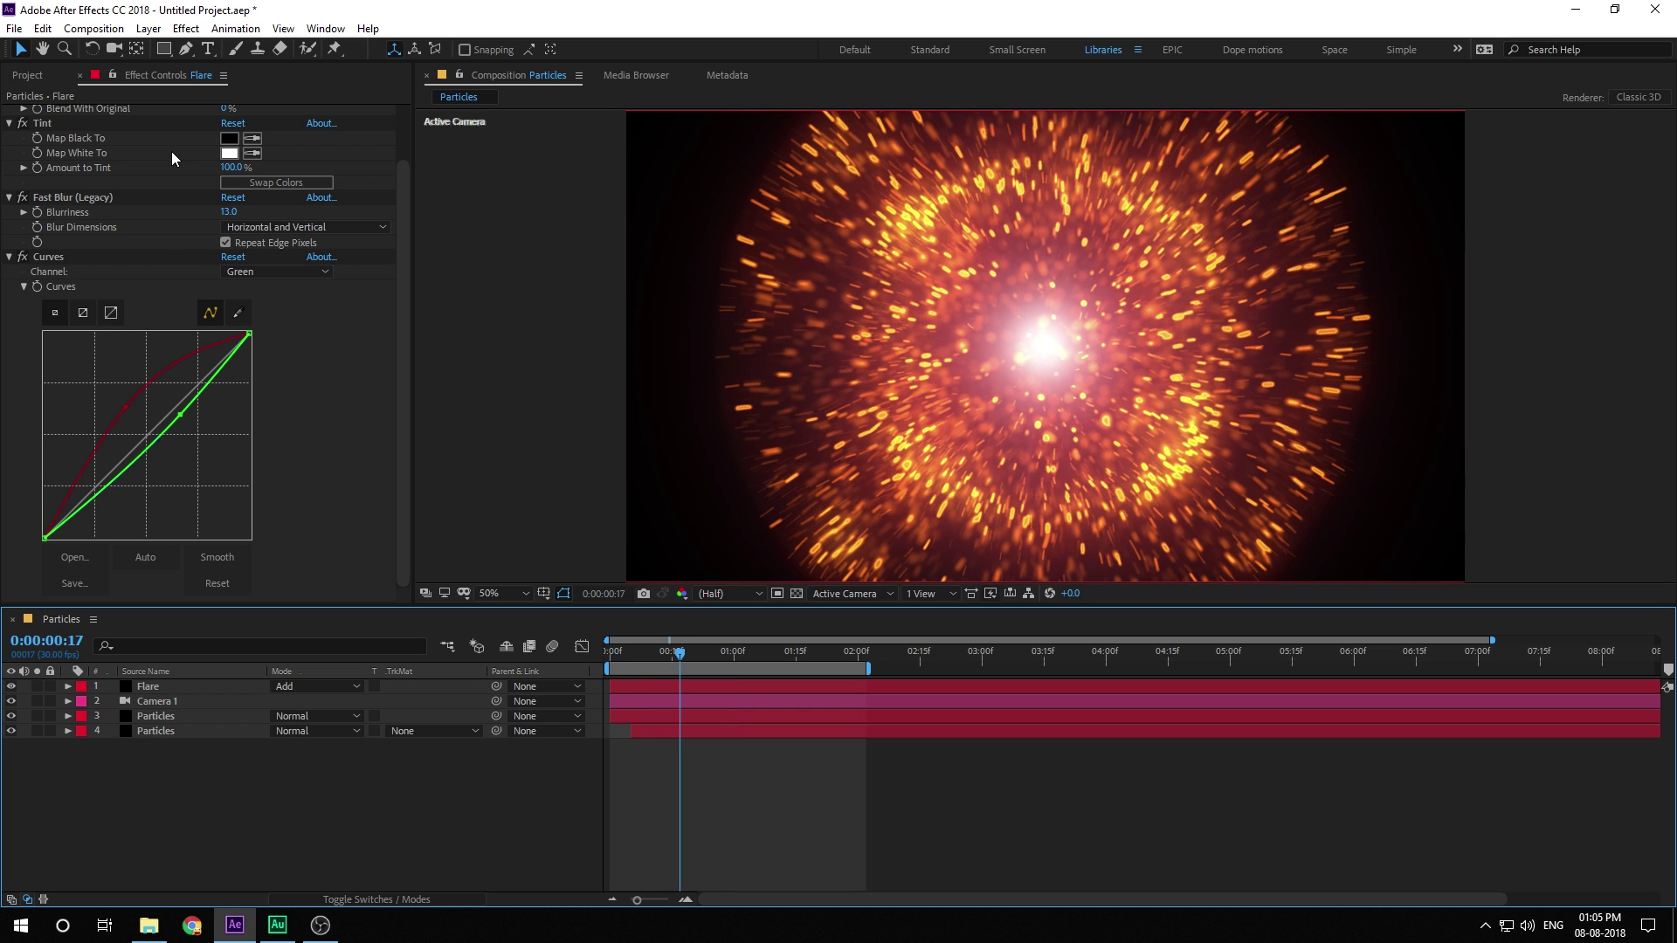
scroll(122, 175, up, 3)
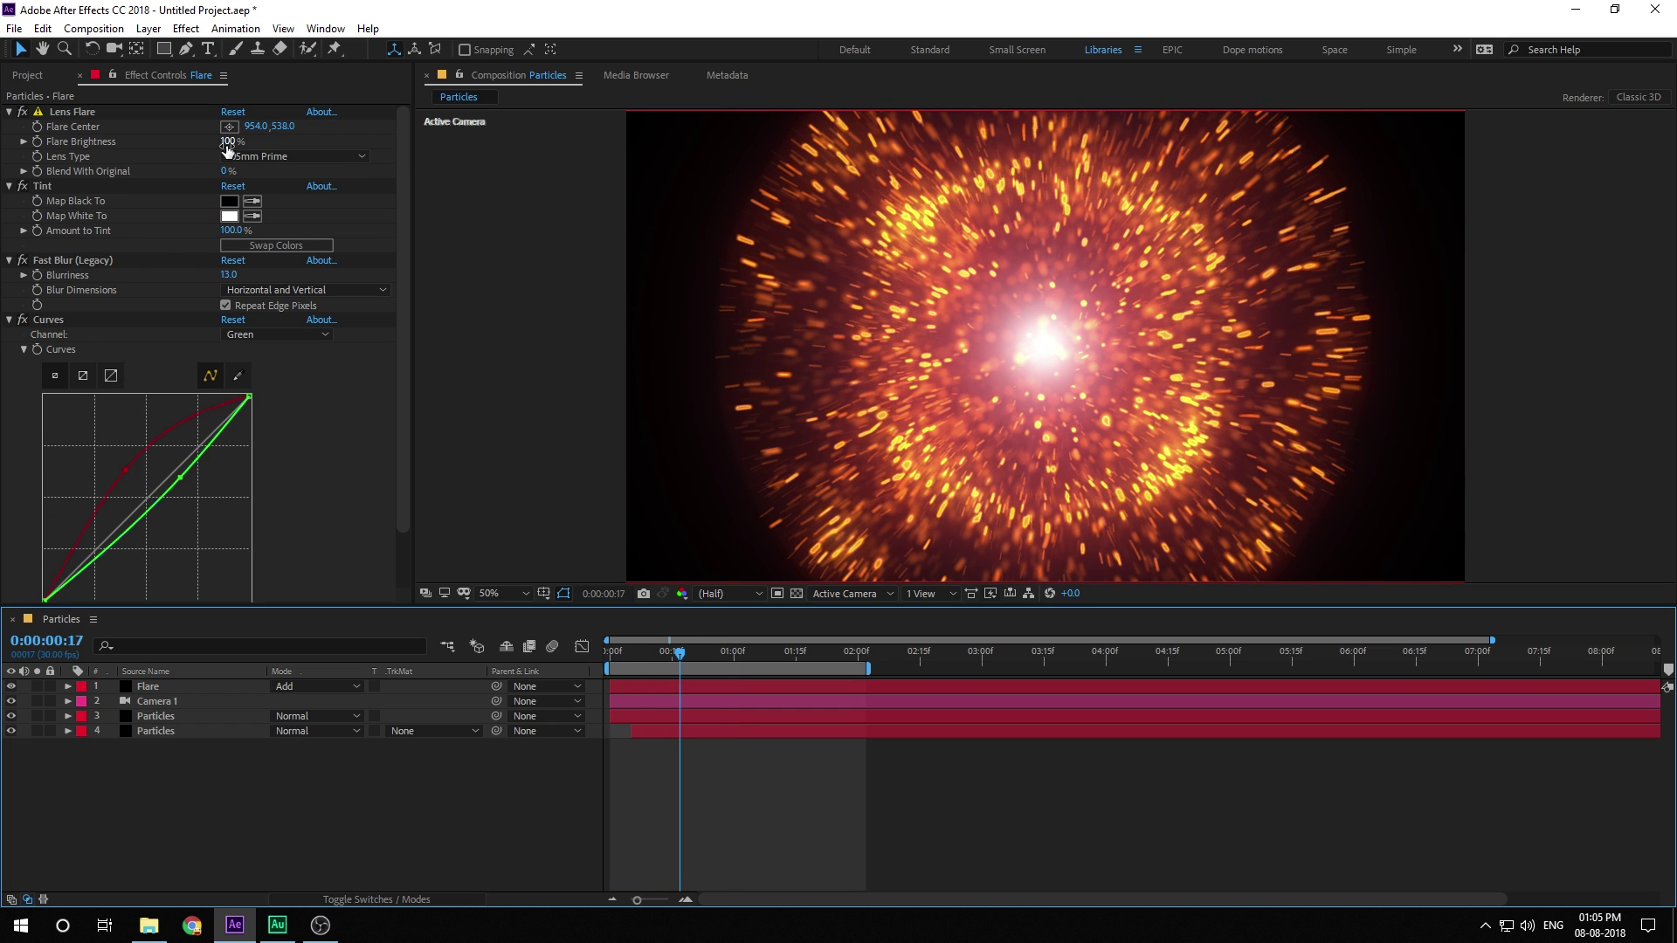
drag(228, 142, 218, 140)
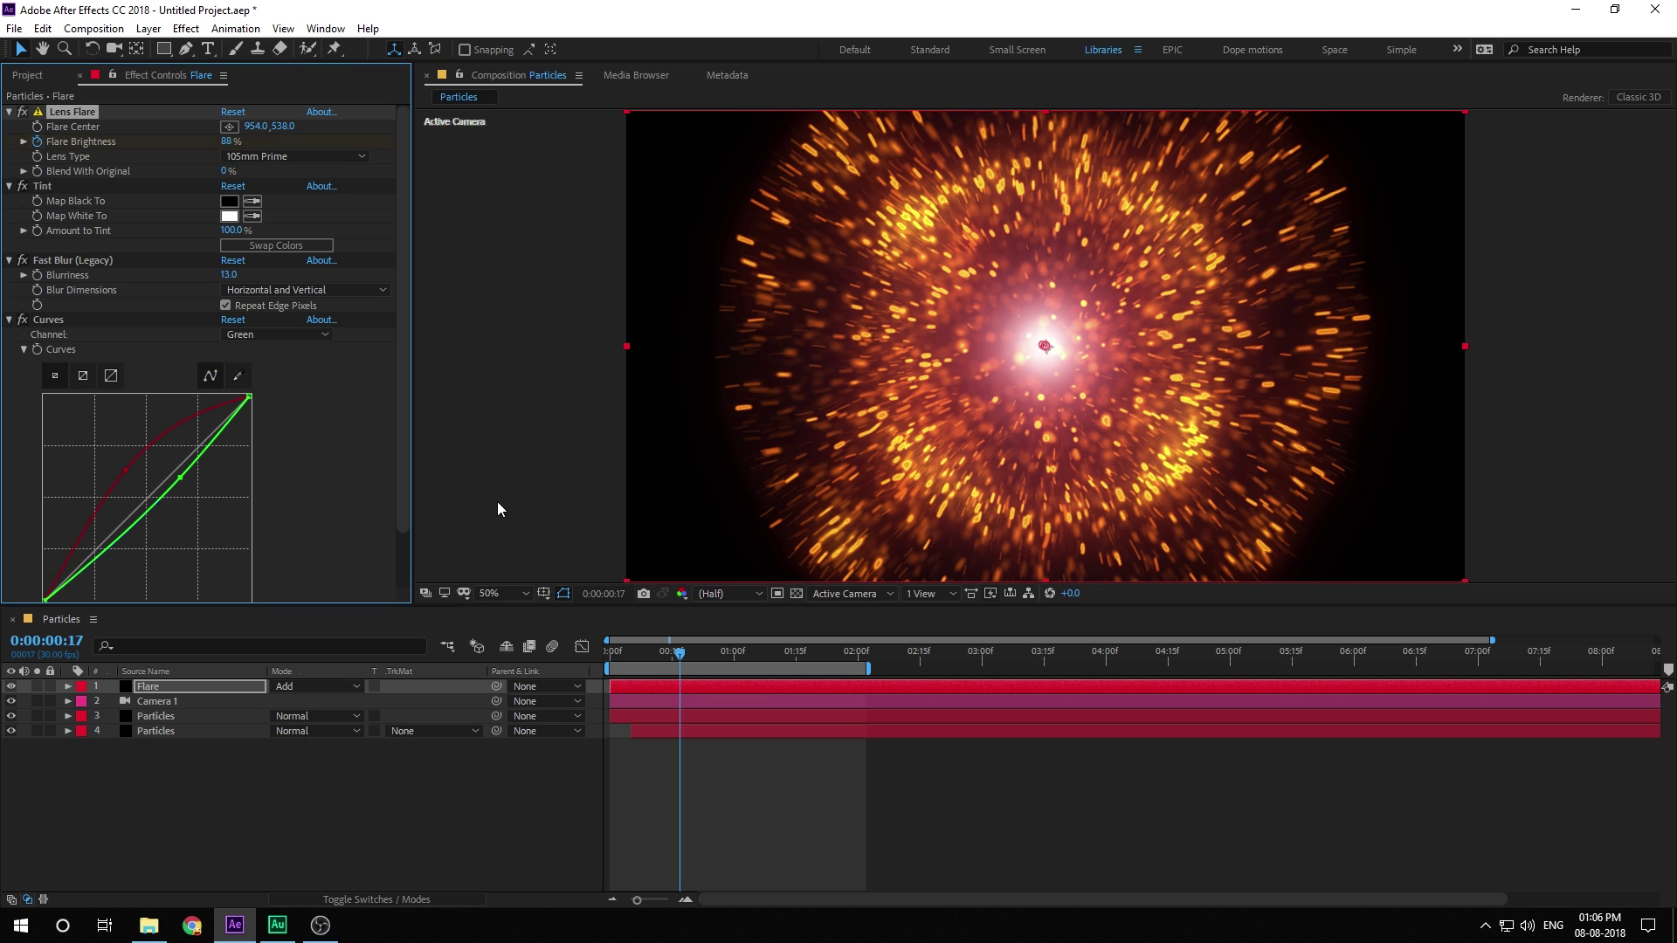
- Reveal the Flare layer's keyframes and add a Flare Brightness keyframe of 0% at 0:00:00:02
key(u)
drag(679, 654, 623, 666)
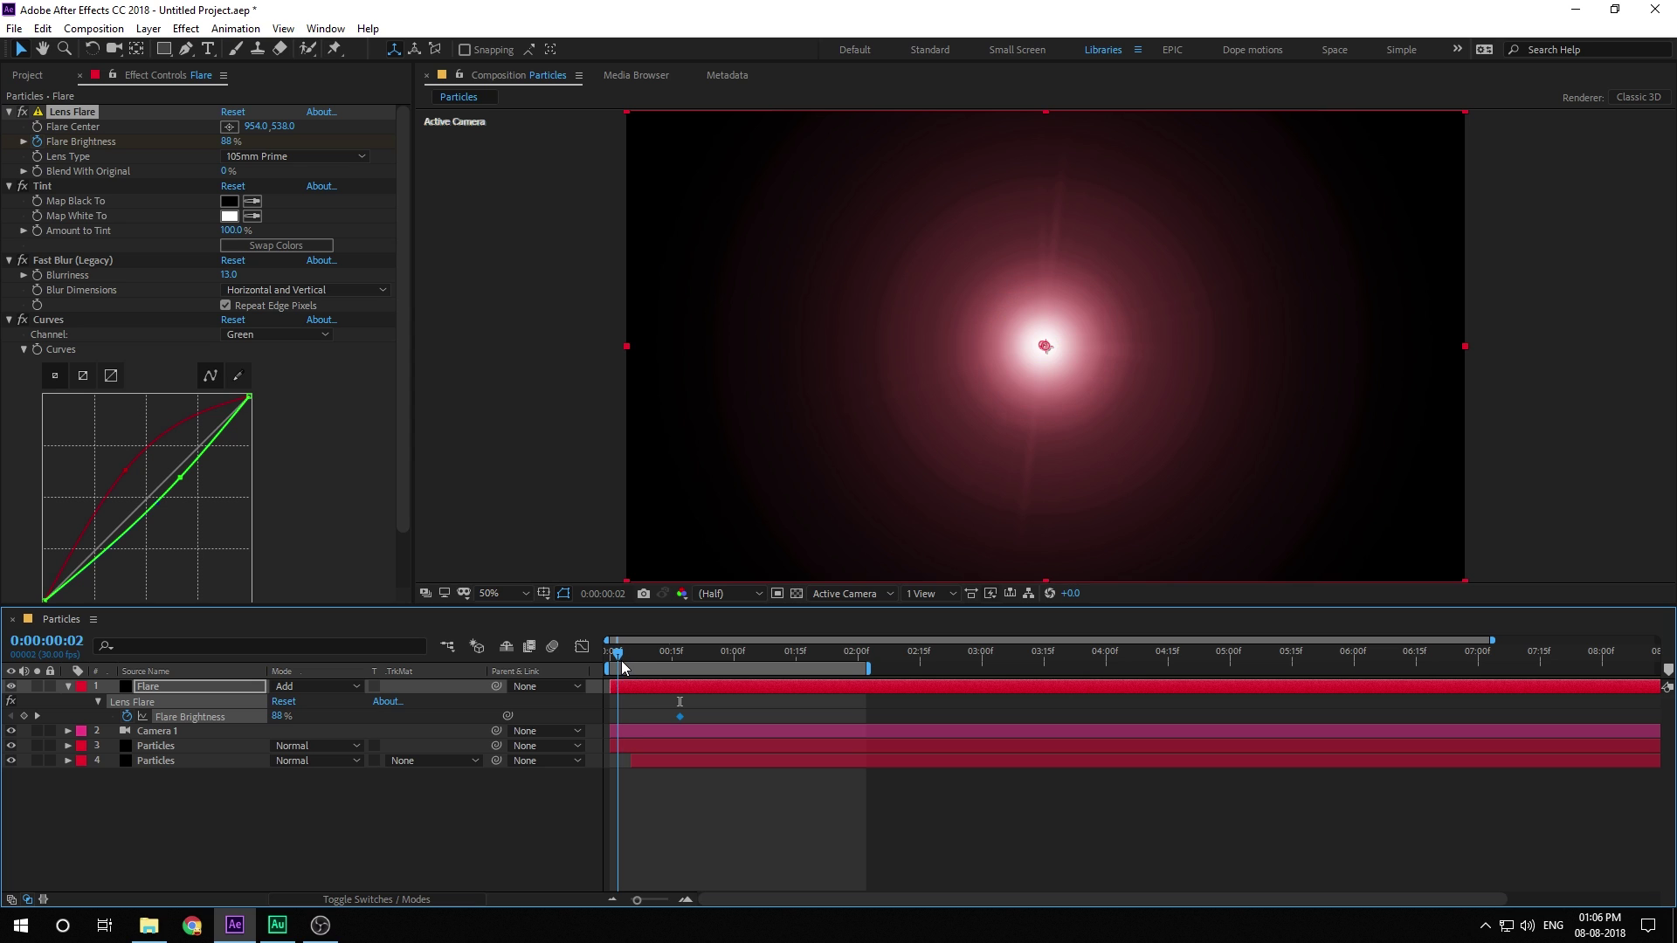
click(226, 142)
text(0)
key(Return)
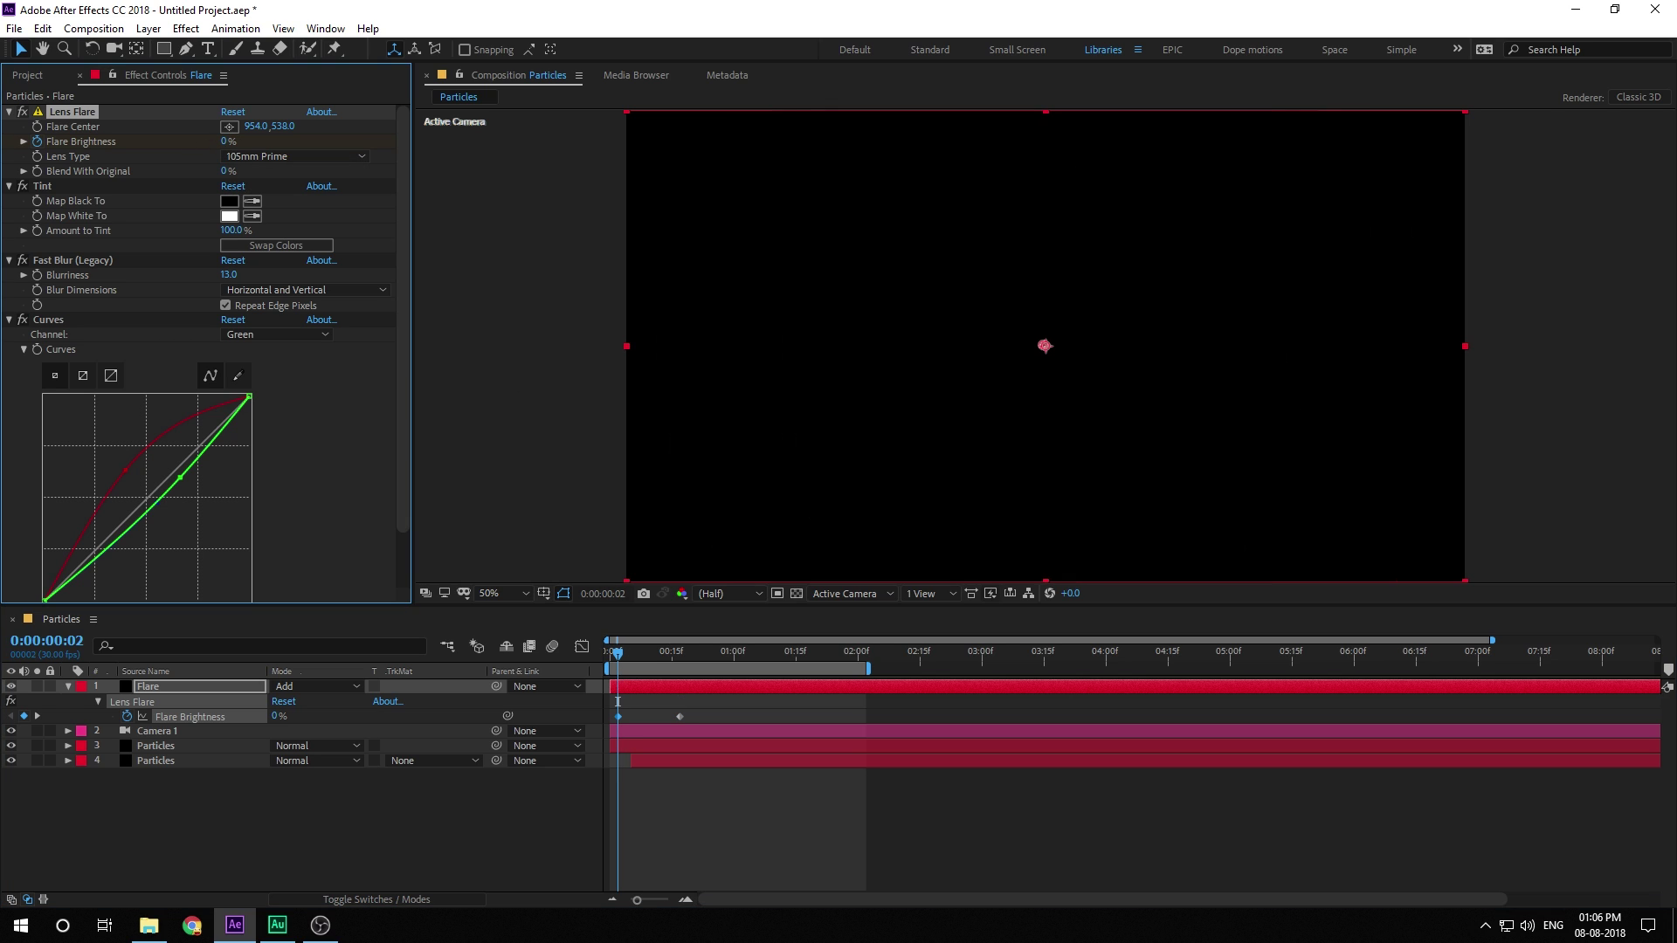
- Shift the 88% Flare Brightness keyframe earlier to about frame 10 and add a 0% keyframe at 0:00:01:06
drag(620, 656, 641, 657)
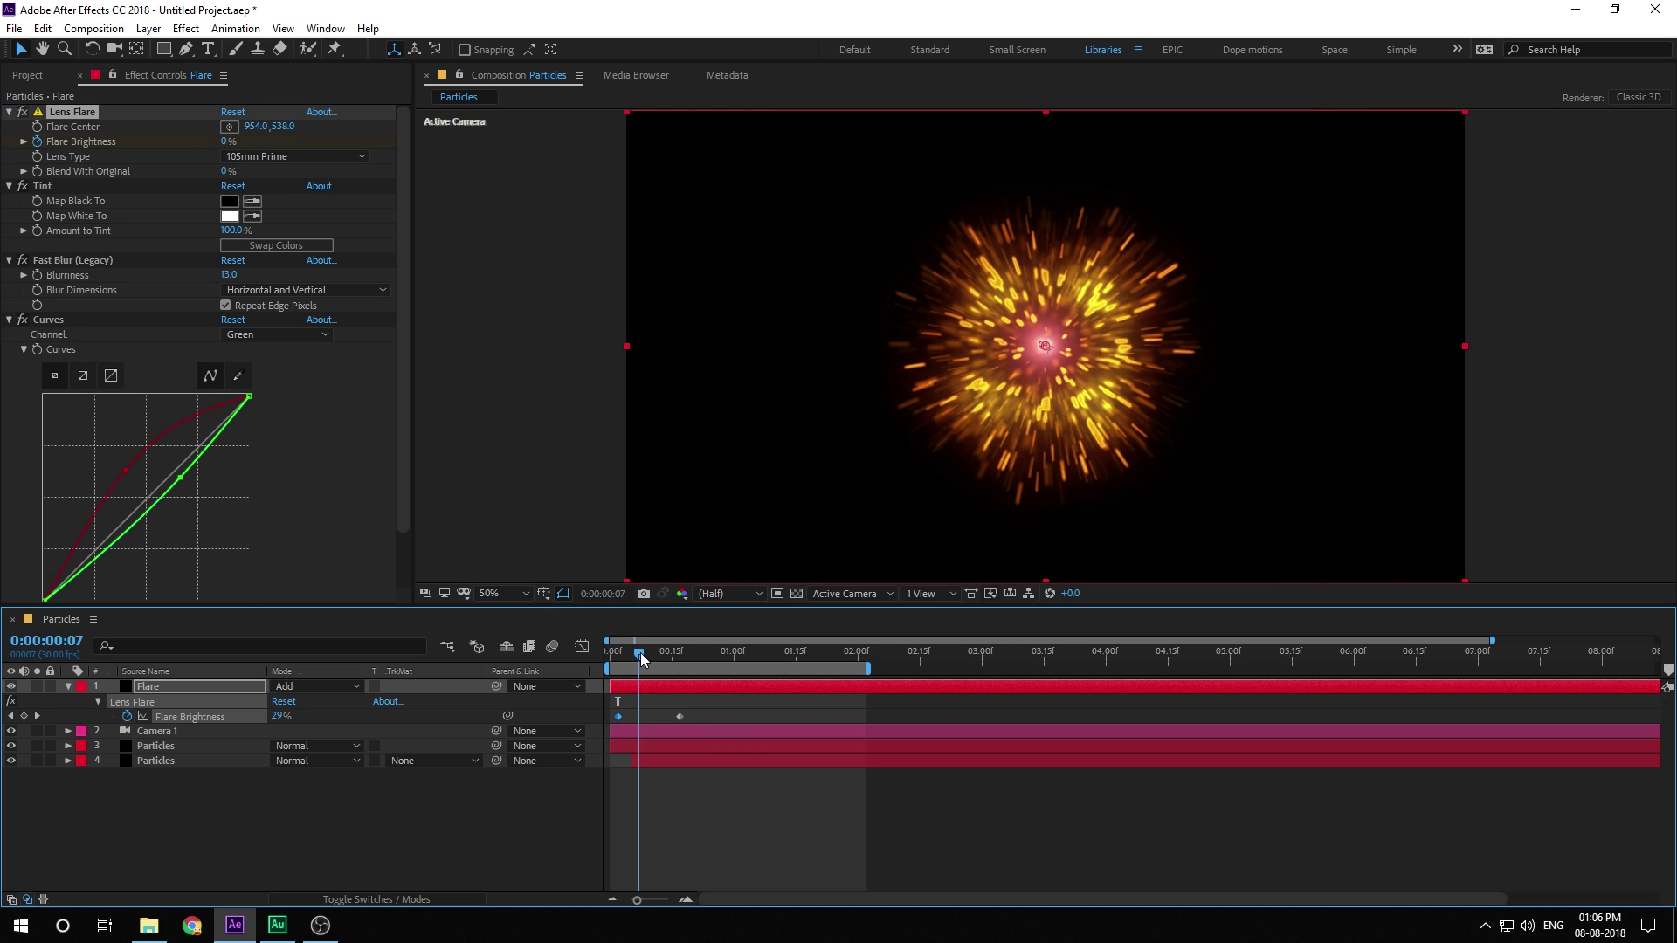
drag(672, 721, 647, 718)
drag(639, 655, 757, 658)
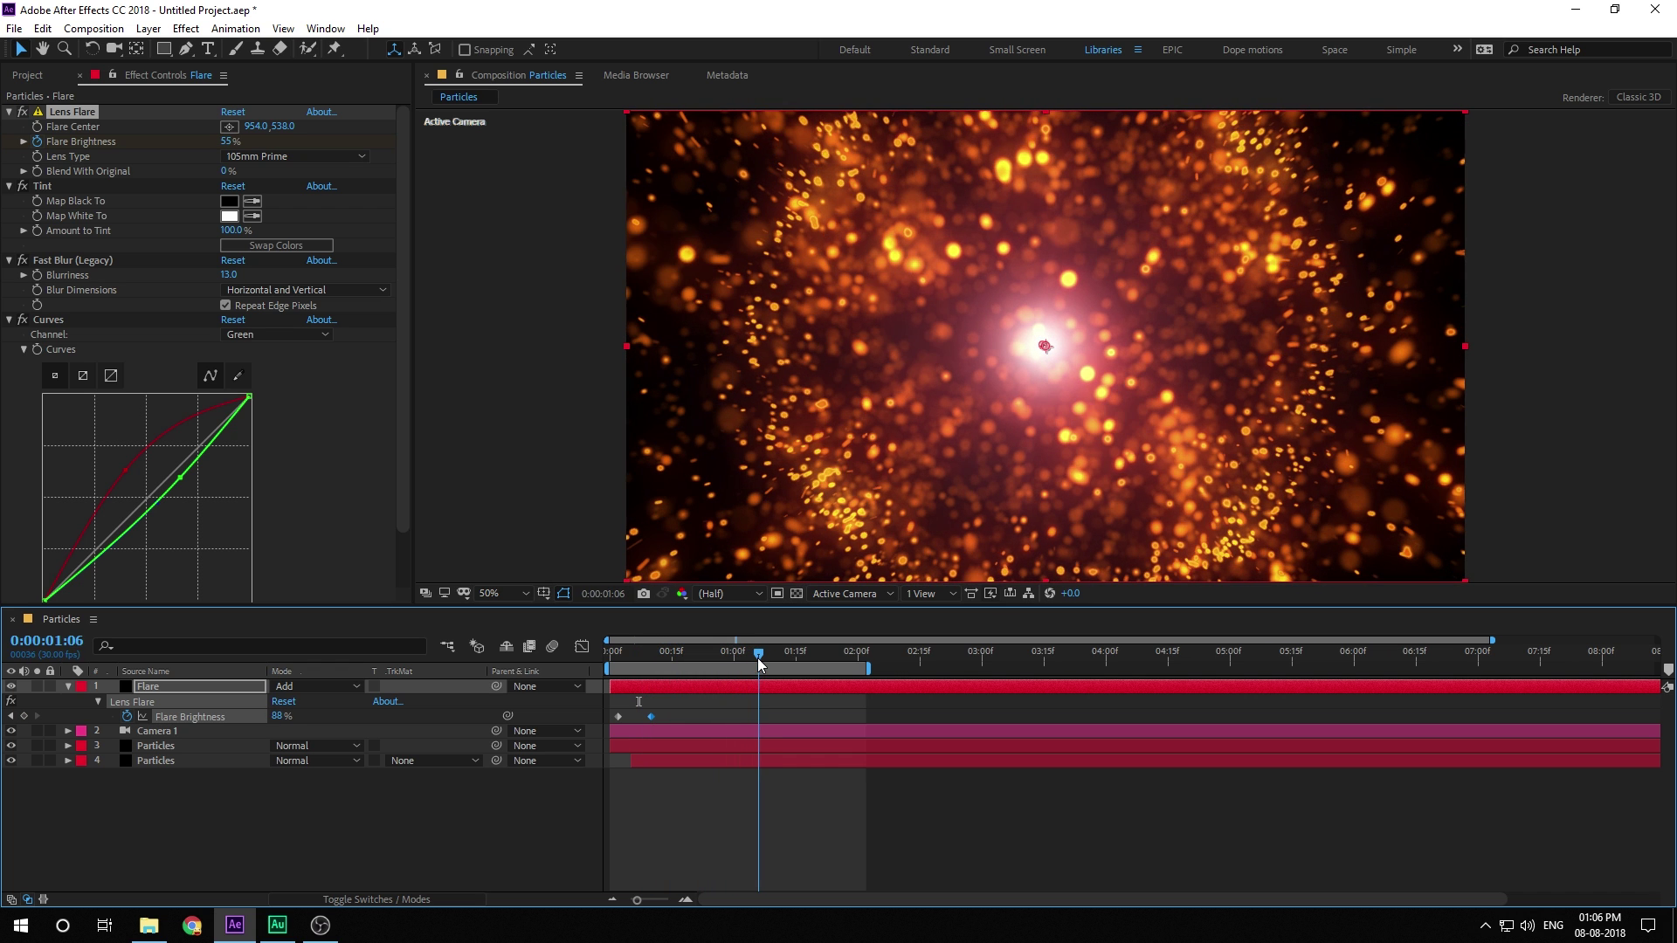
drag(229, 141, 54, 172)
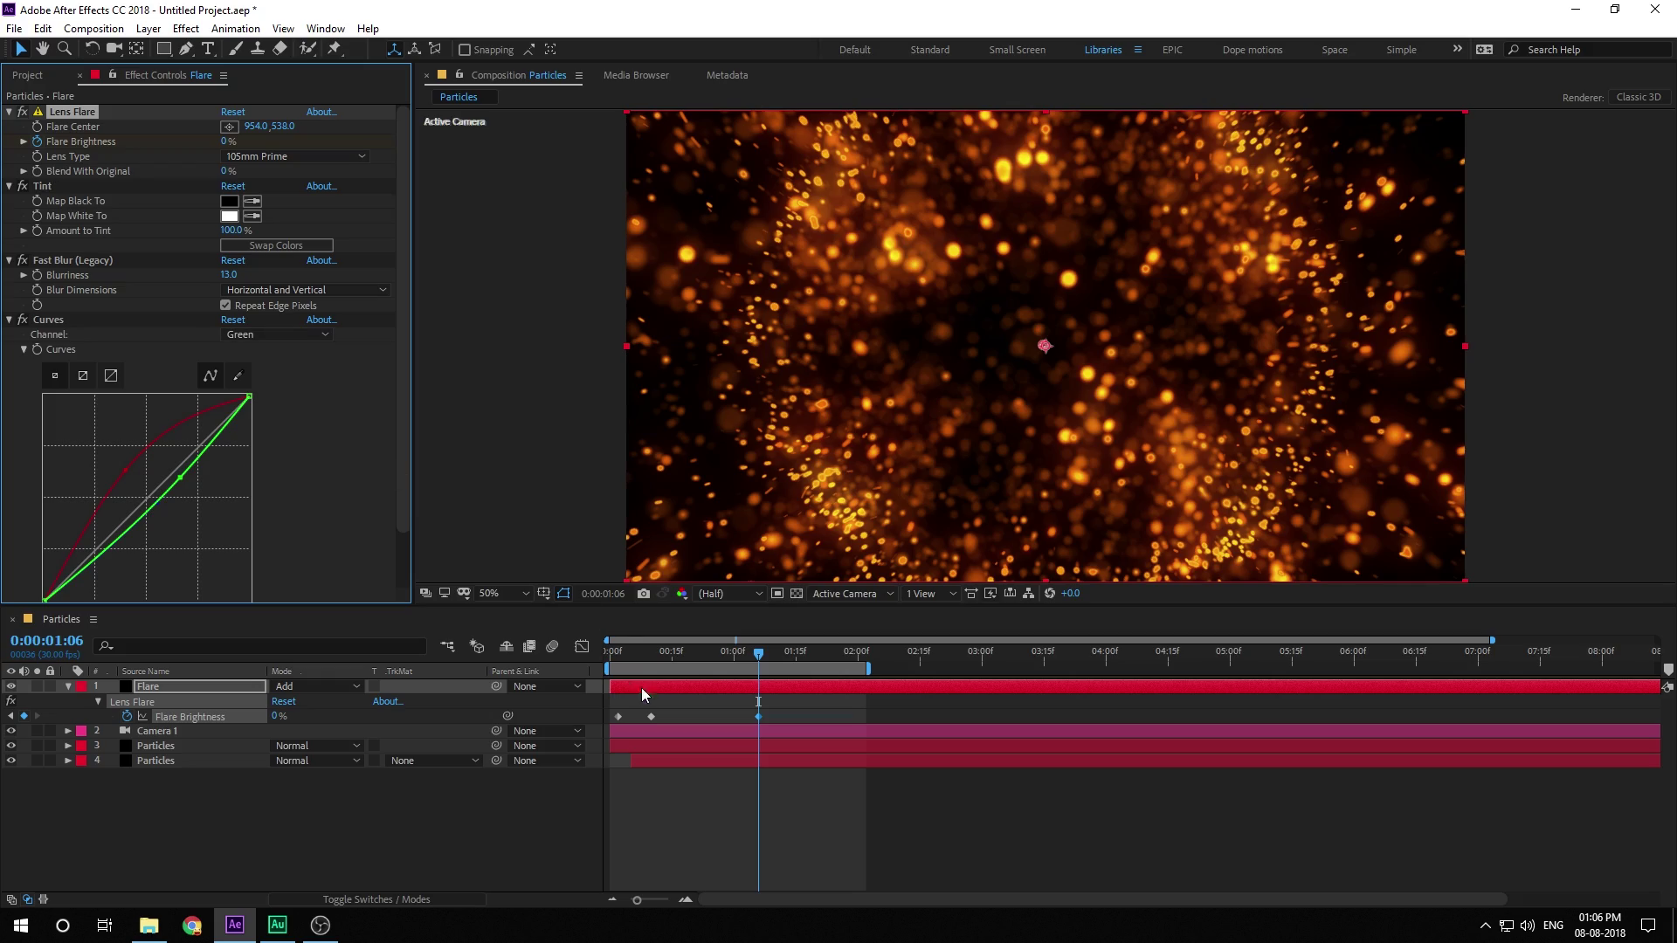
- Preview the flare from the first frame and apply Easy Ease to all three Flare Brightness keyframes
drag(629, 655, 590, 669)
key(space)
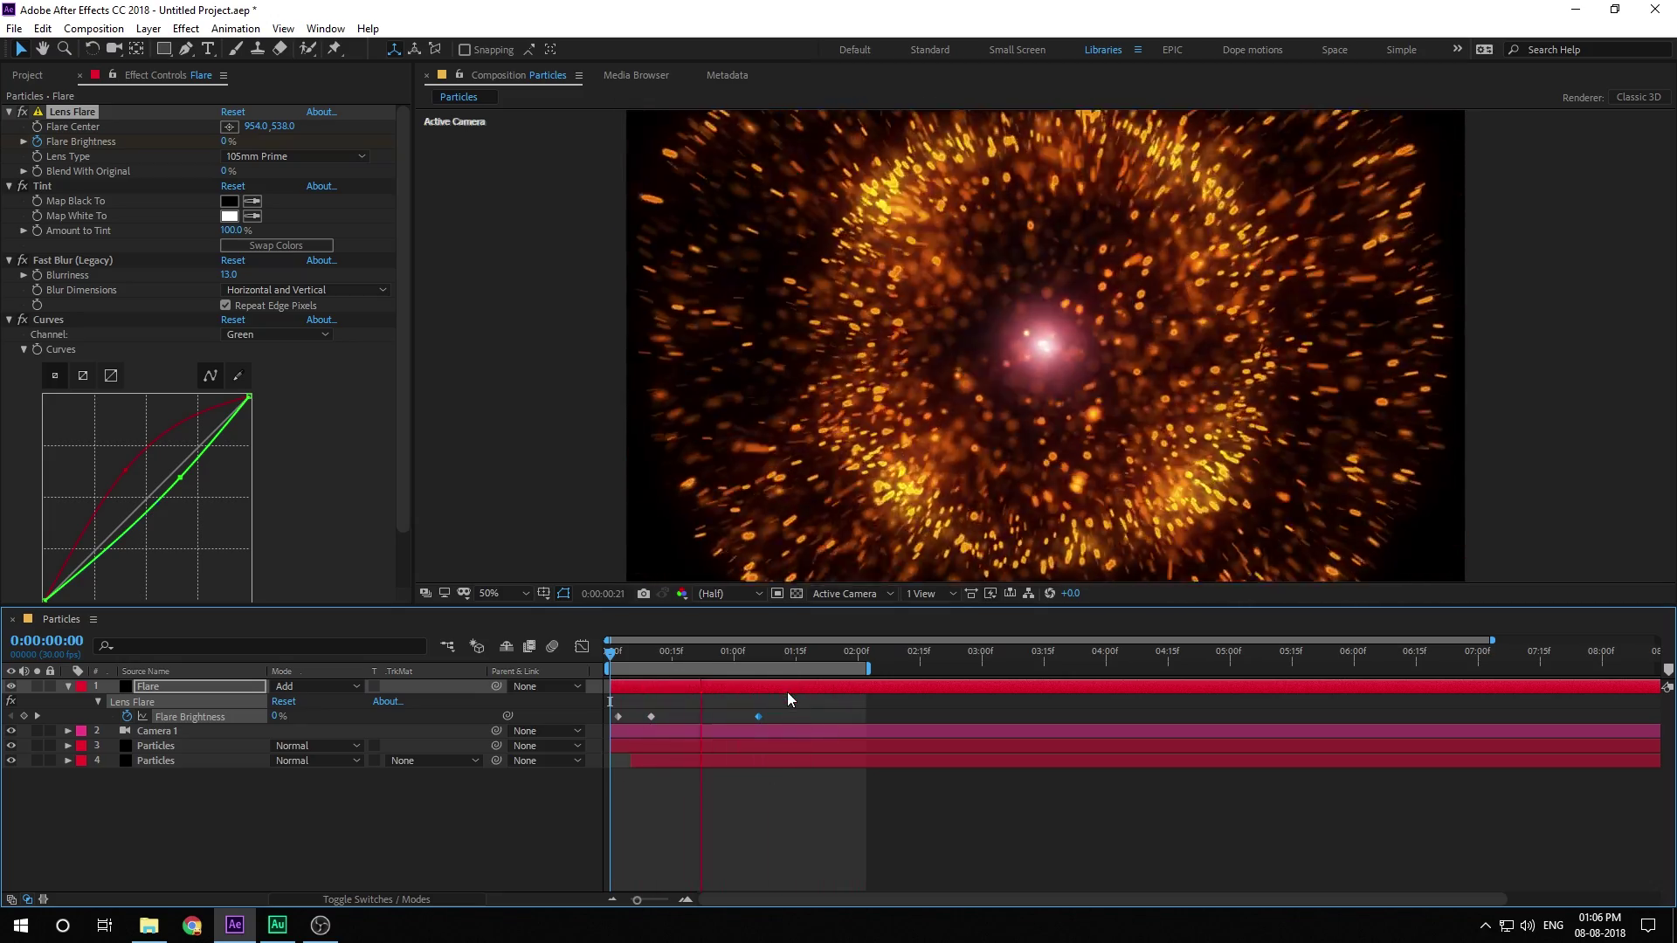
drag(786, 698, 562, 757)
key(F9)
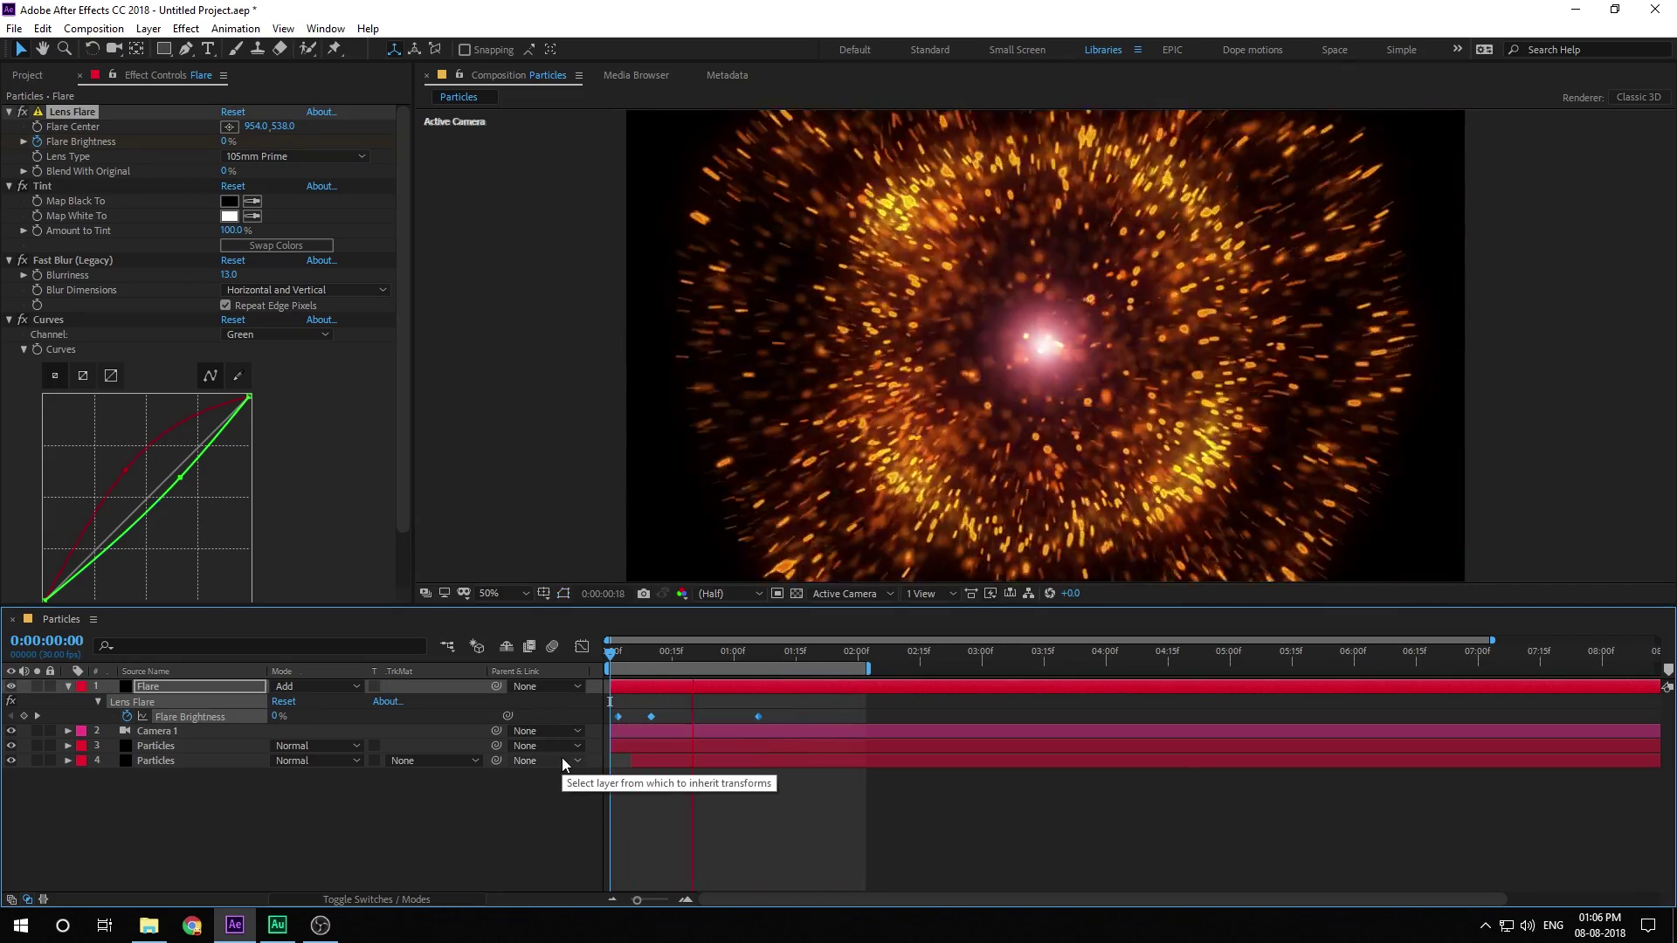